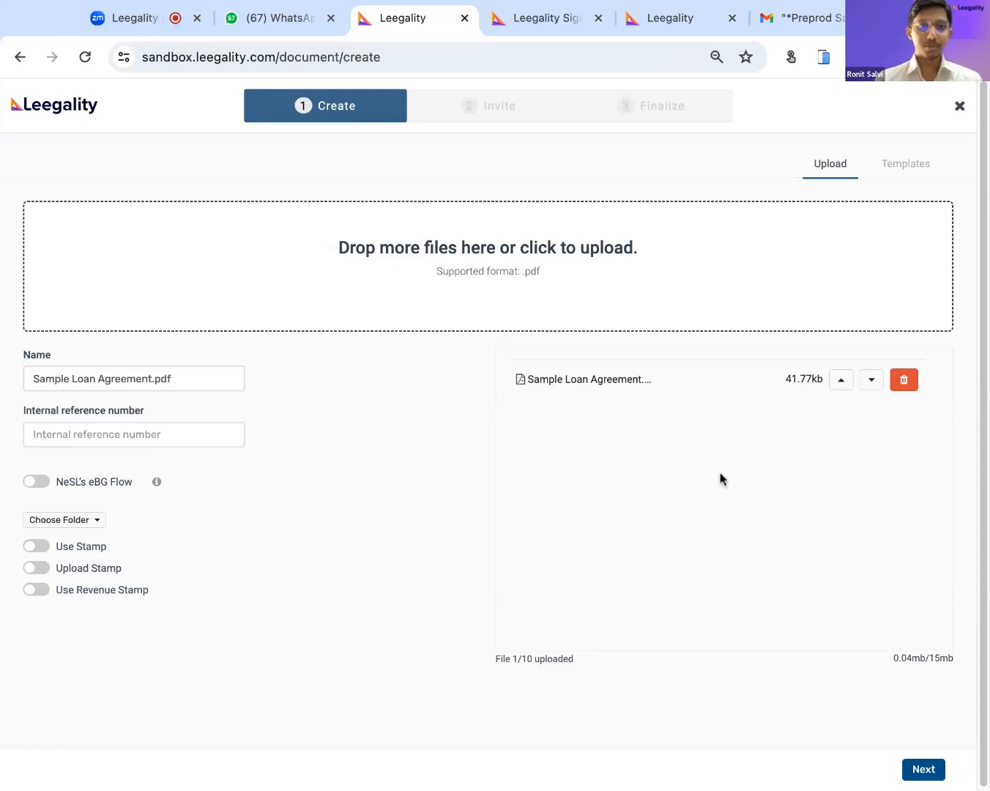
Continue the uploaded Sample Loan Agreement.pdf to the invitee stage and turn off the option for signing the document yourself
{"action": "left_click", "coordinate": [915, 775]}
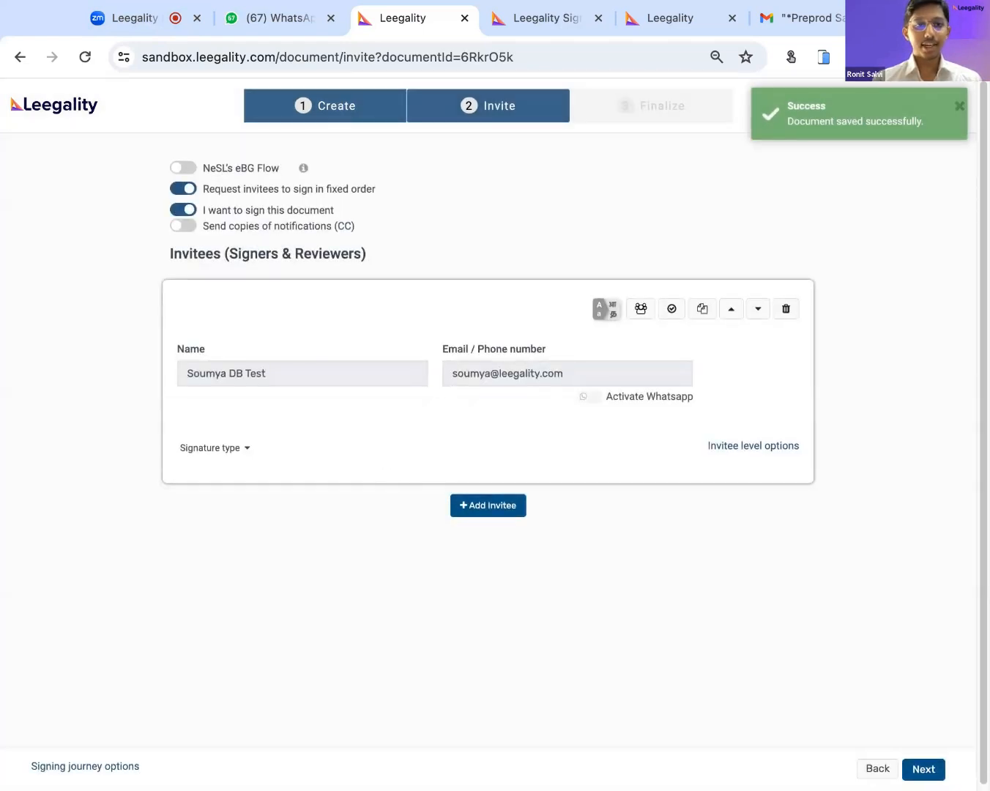
{"action": "left_click", "coordinate": [185, 210]}
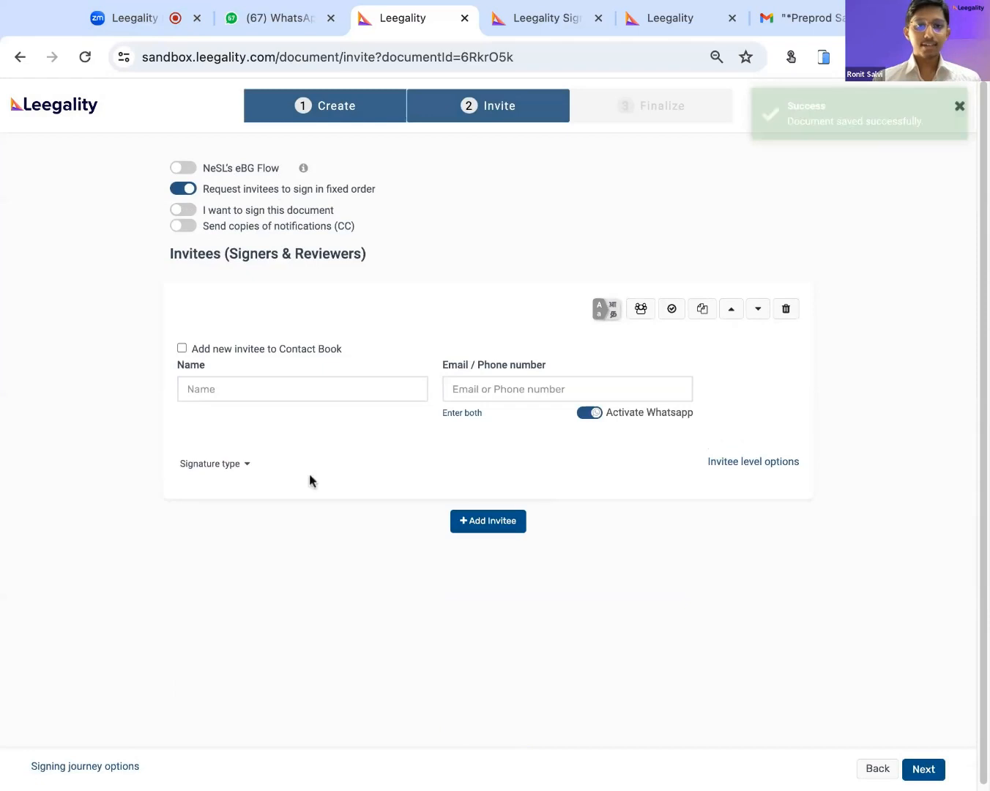
Fill in the first invitee's e-mail using the matching contact suggestion and name the invitee as the reviewer
{"action": "left_click", "coordinate": [275, 391]}
{"action": "type", "text": "Ro"}
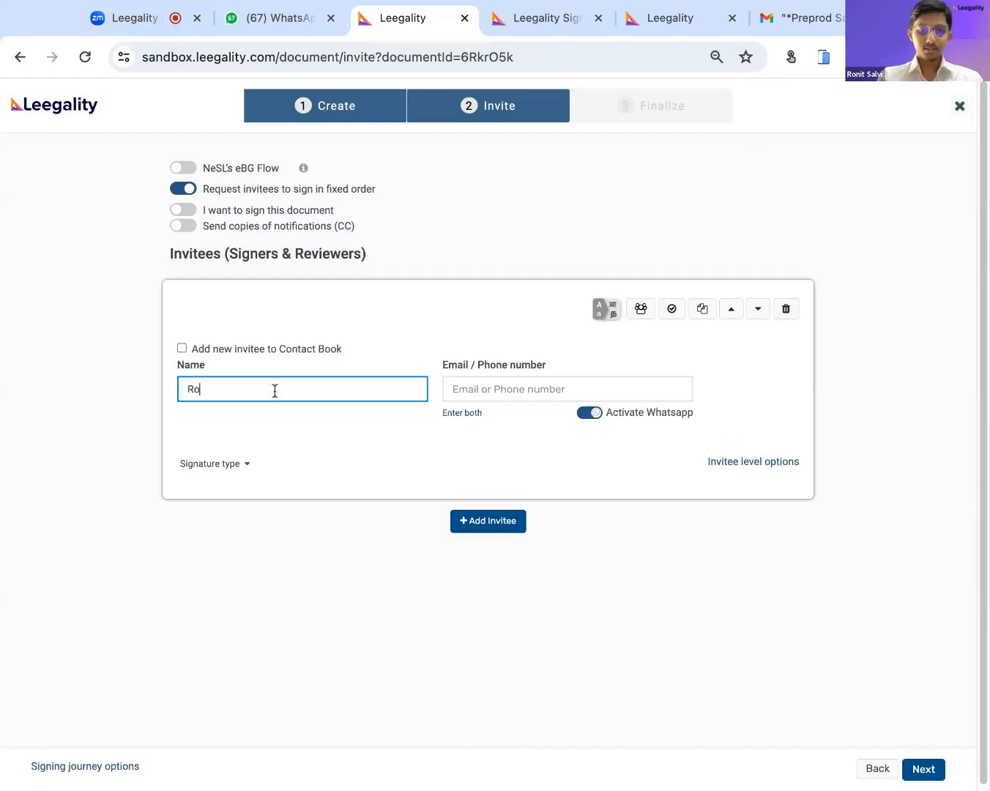
{"action": "type", "text": "nit Reviewer"}
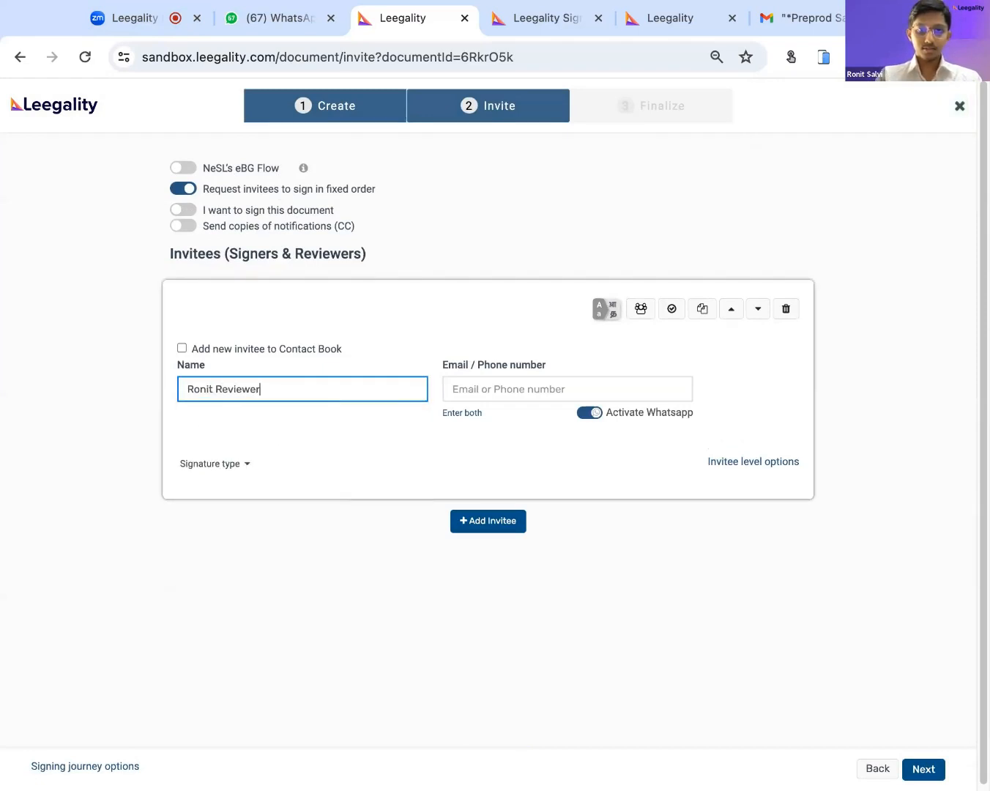
{"action": "left_click", "coordinate": [489, 387]}
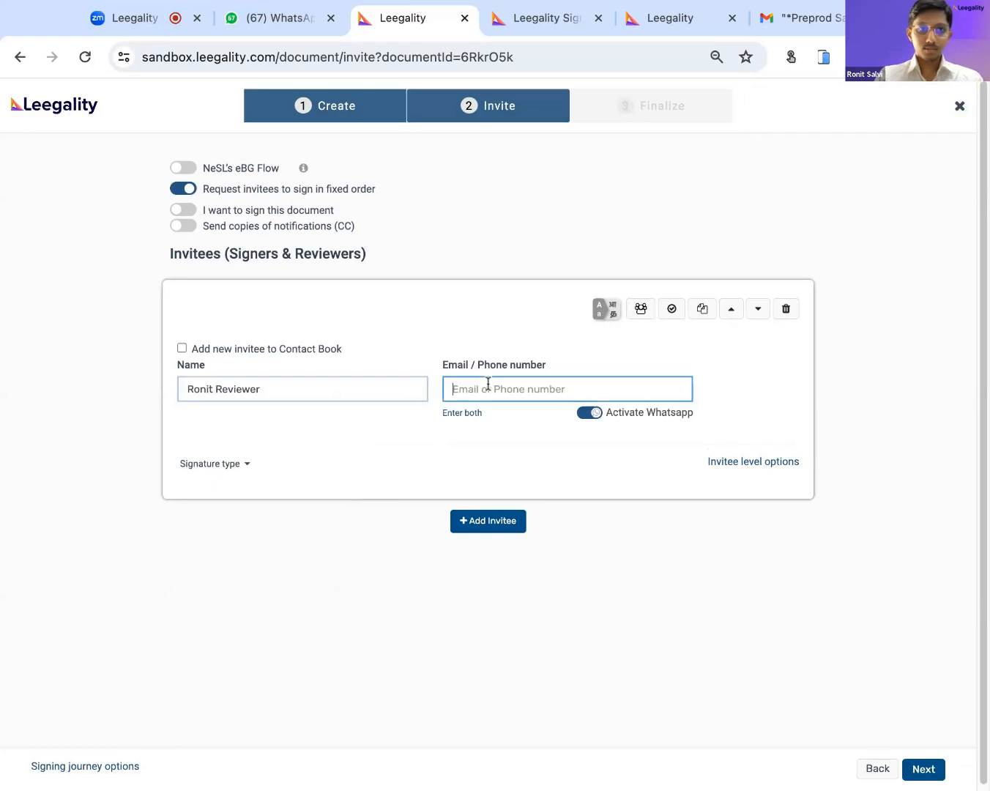
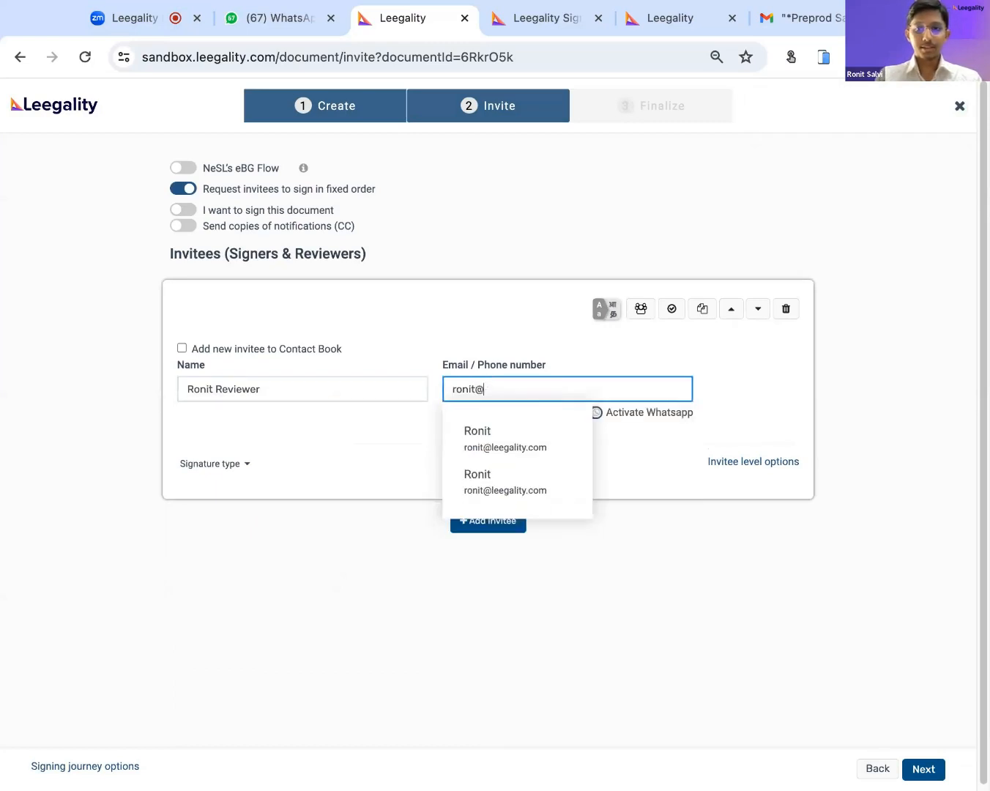
{"action": "left_click", "coordinate": [487, 432]}
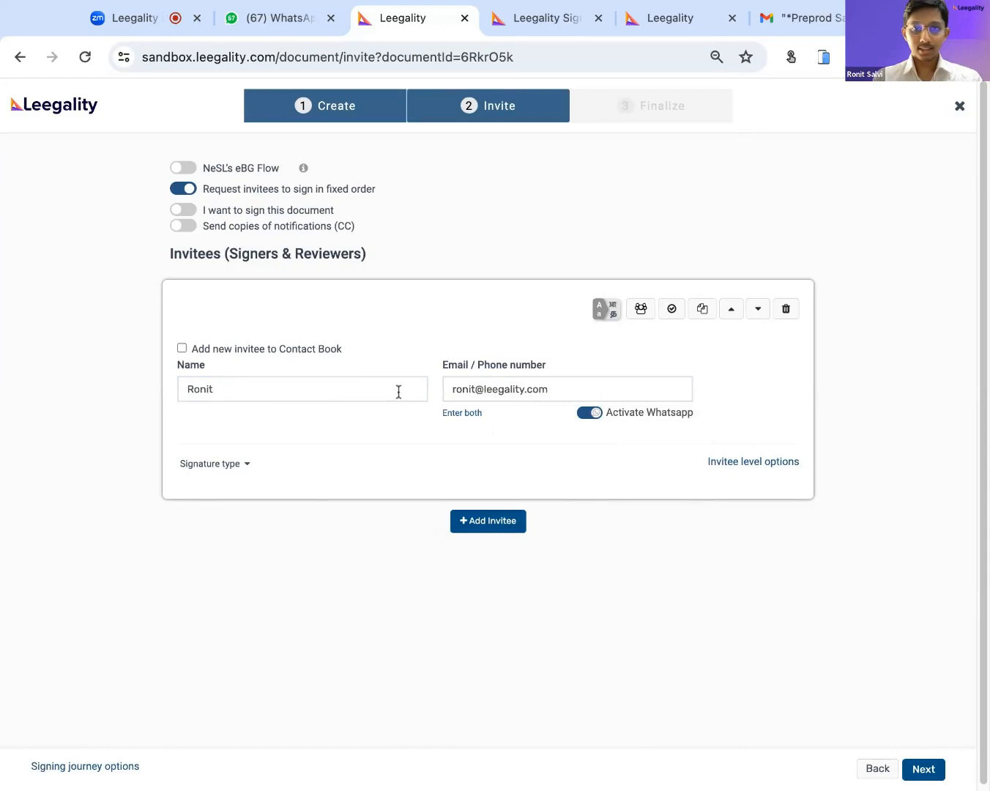
{"action": "left_click", "coordinate": [355, 385]}
{"action": "type", "text": "Review"}
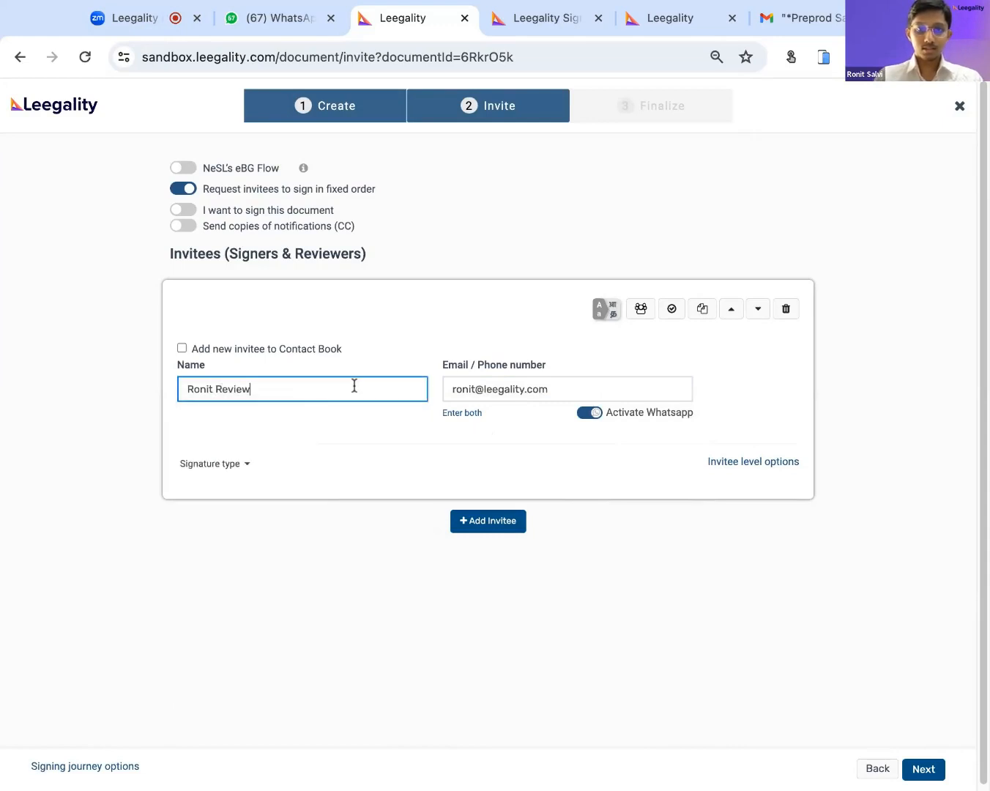
{"action": "type", "text": "er"}
{"action": "left_click", "coordinate": [457, 327]}
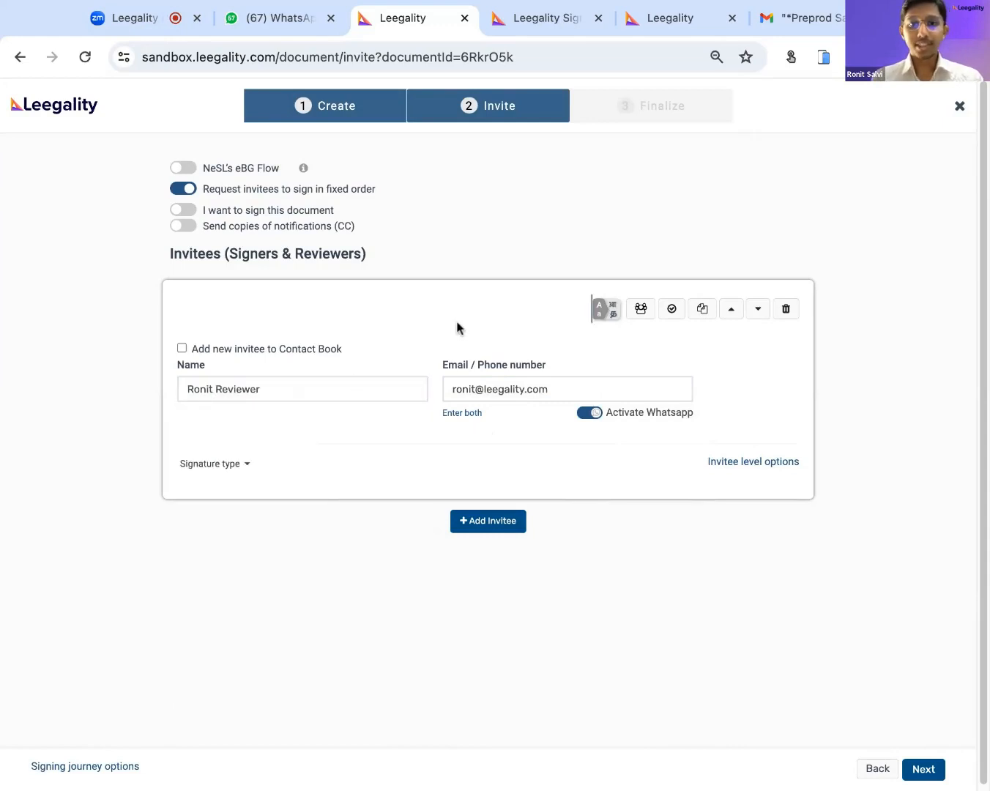
Assign the Reviewer role to the first invitee and save the reviewer options with OTP required to approve or reject
{"action": "left_click", "coordinate": [672, 308]}
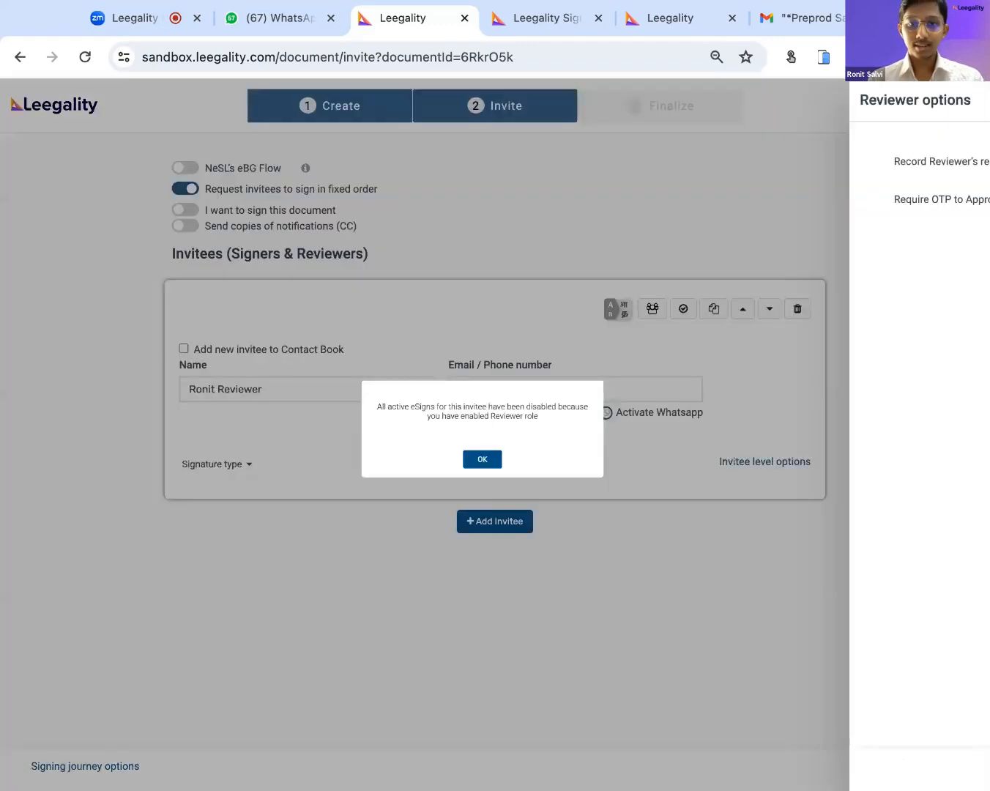
{"action": "left_click", "coordinate": [500, 472]}
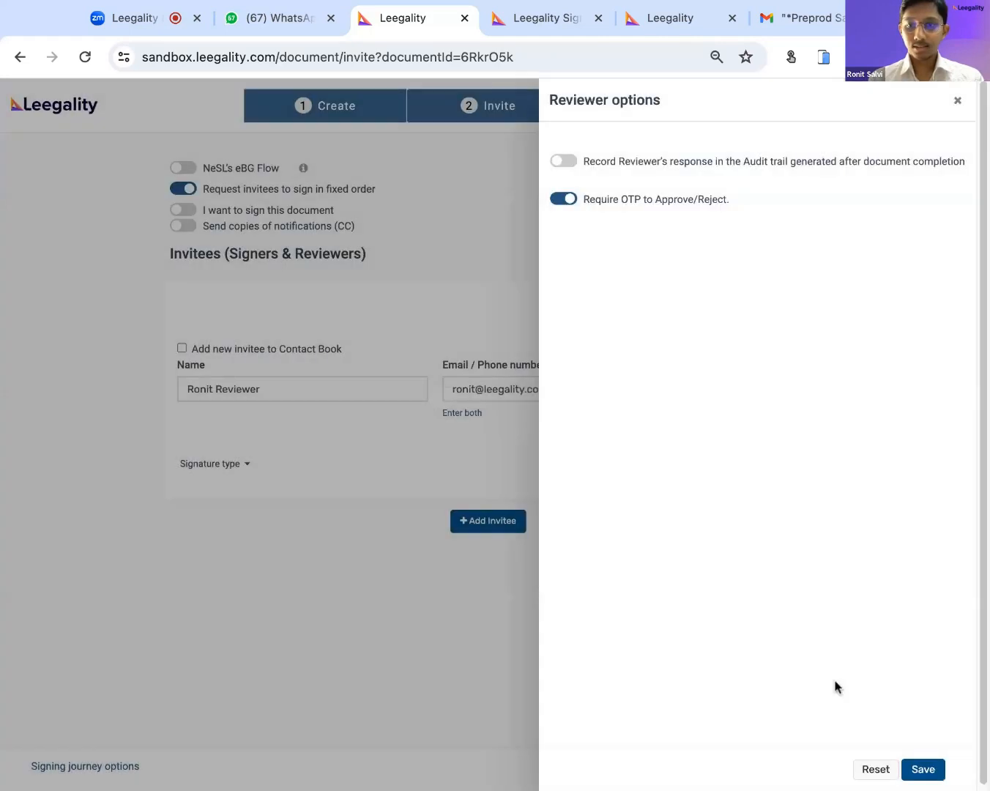
{"action": "left_click", "coordinate": [914, 764]}
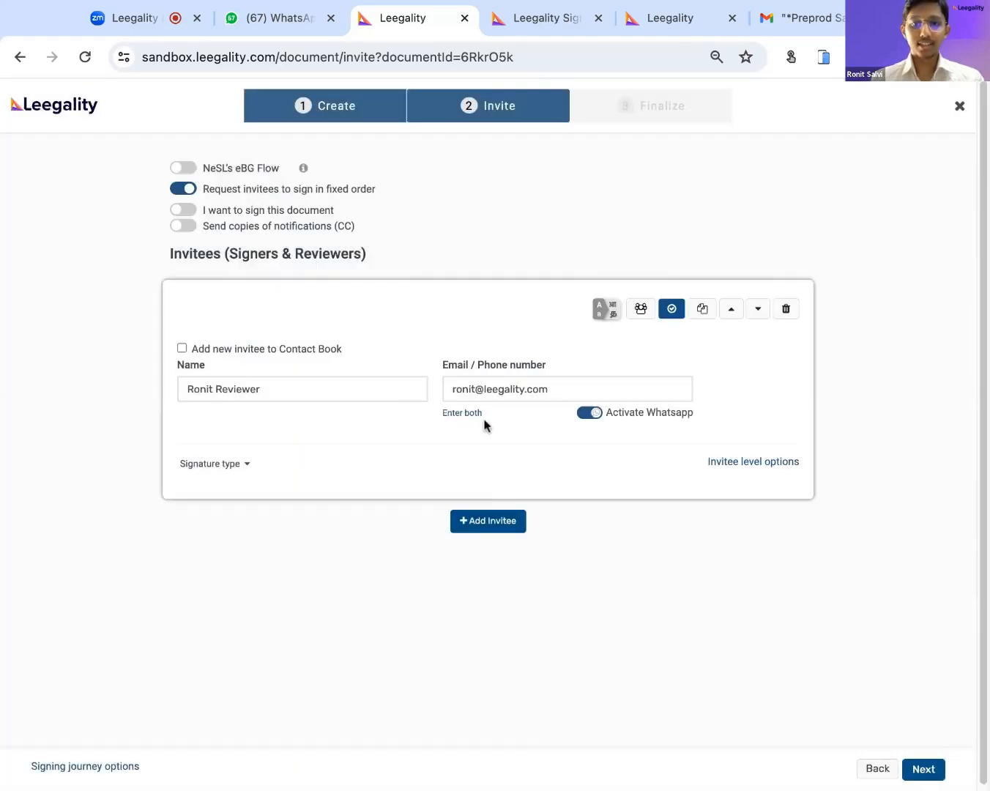
Enable both contact fields for the reviewer and enter the reviewer's phone number alongside the e-mail
{"action": "left_click", "coordinate": [463, 414]}
{"action": "left_click", "coordinate": [476, 465]}
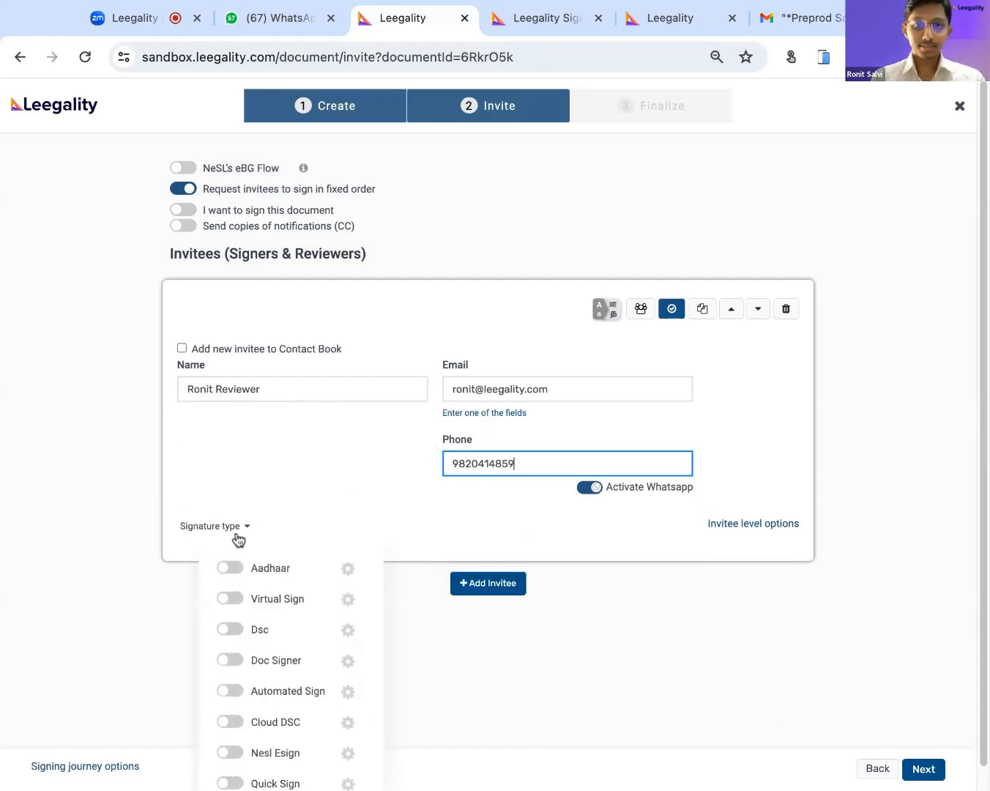
Add a second invitee named Borrower and enter the borrower's e-mail address
{"action": "left_click", "coordinate": [468, 583]}
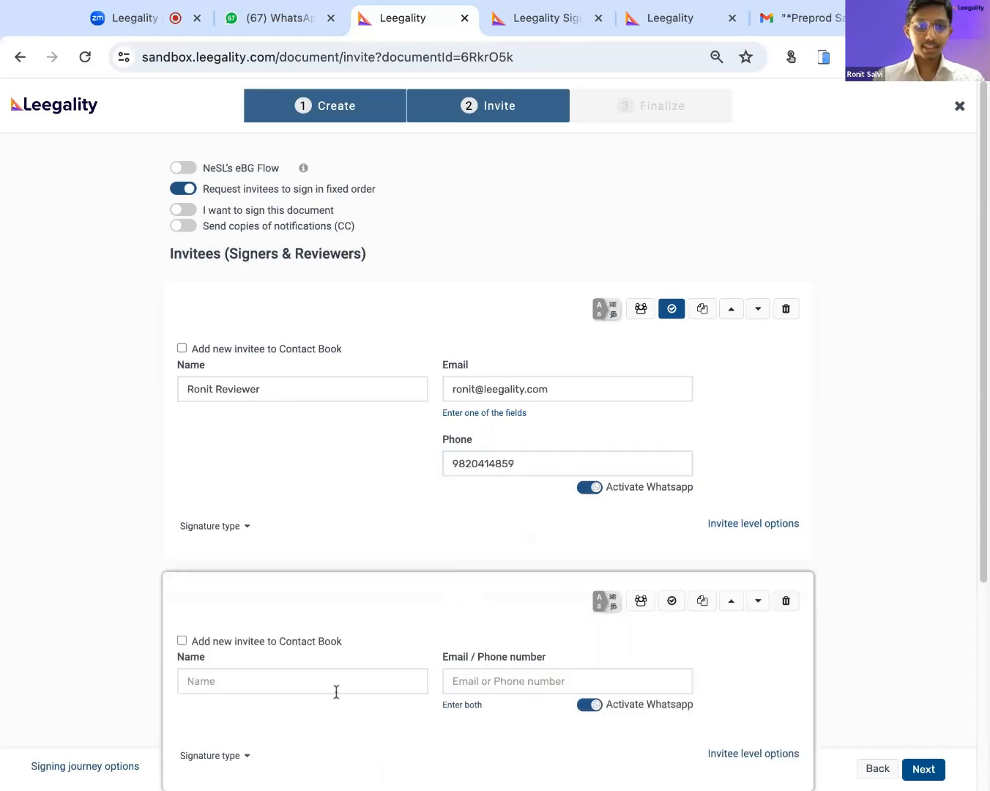
{"action": "left_click", "coordinate": [336, 689]}
{"action": "type", "text": "Borrower"}
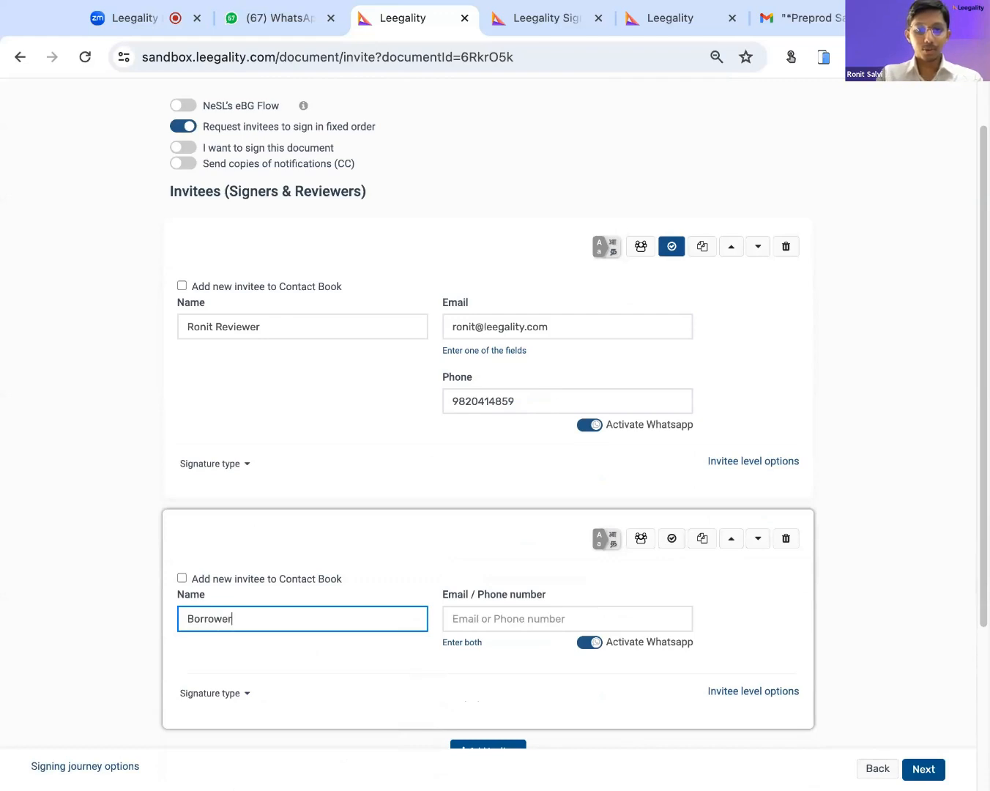
{"action": "left_click", "coordinate": [512, 620]}
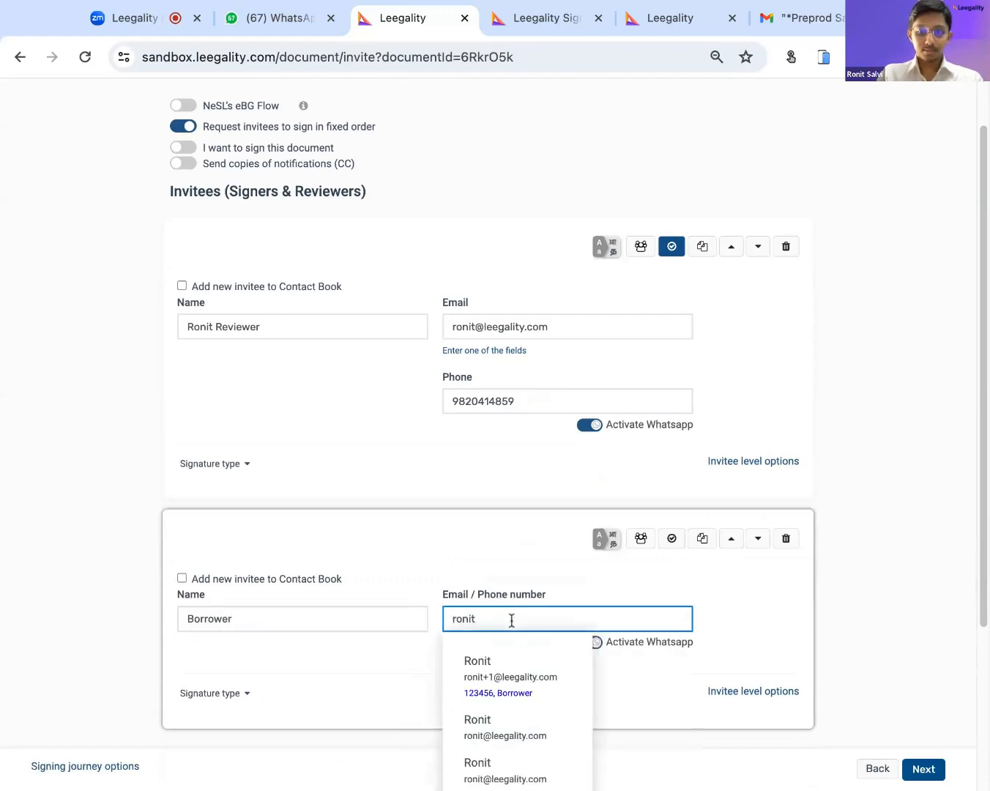
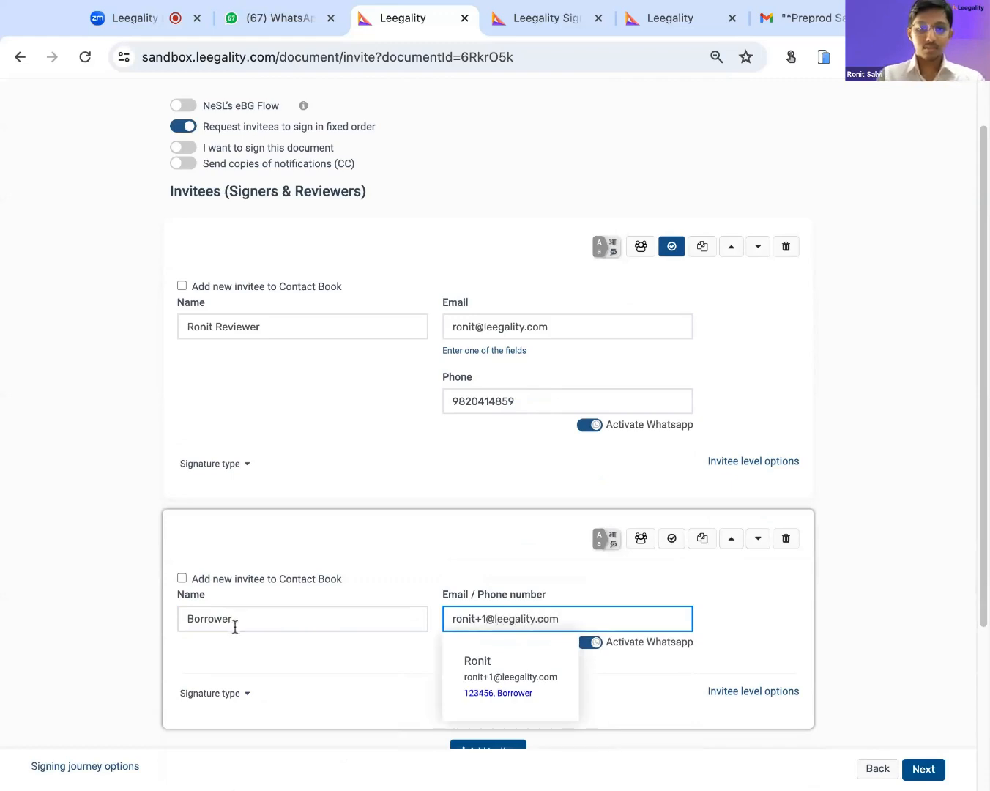
Set the Borrower's signature type to Nesl Esign and save its options without verification against Aadhaar certificate details
{"action": "left_click", "coordinate": [213, 693]}
{"action": "scroll", "coordinate": [258, 699], "scroll_direction": "down", "scroll_amount": 3}
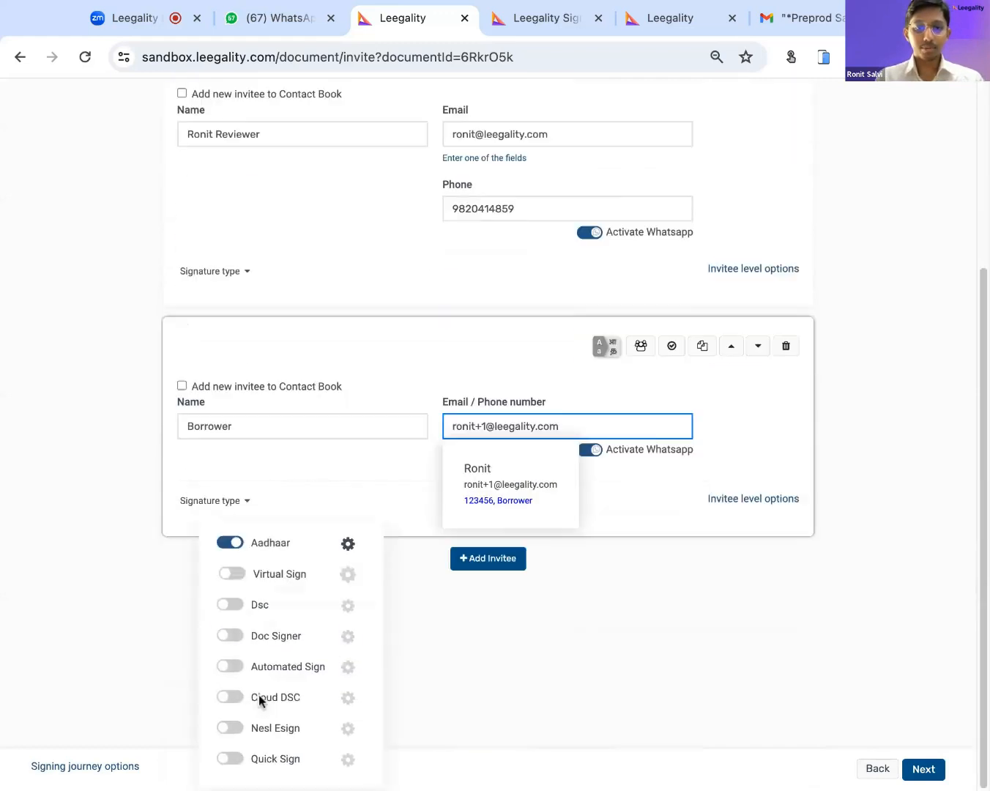
{"action": "left_click", "coordinate": [233, 728]}
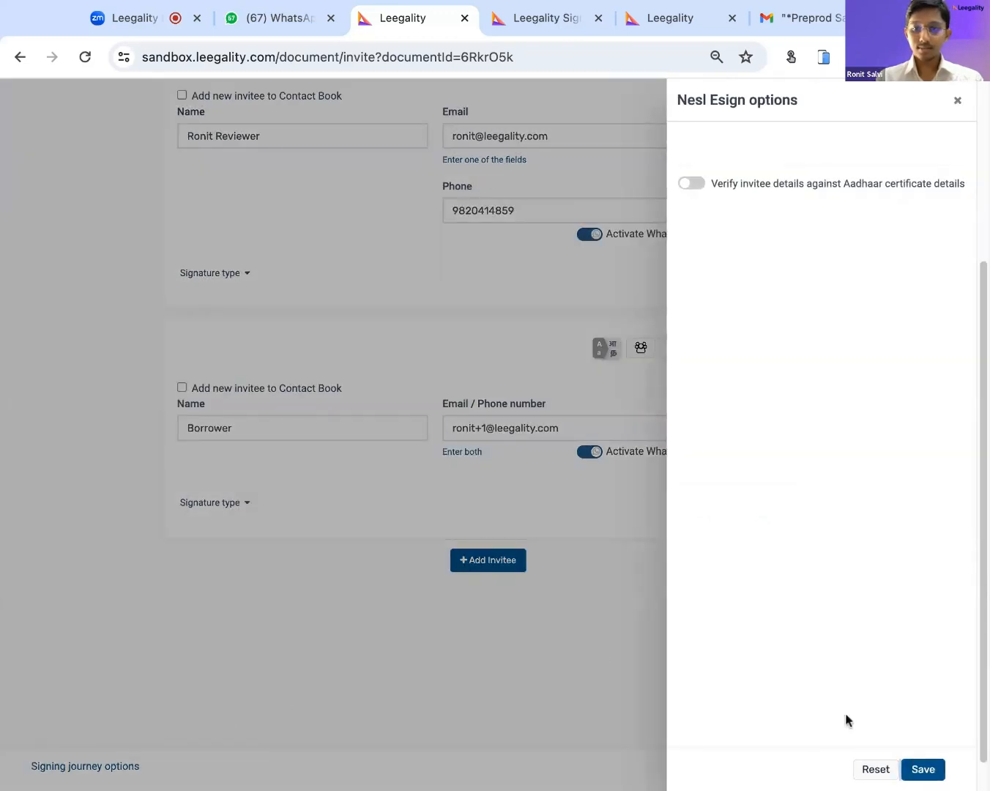
{"action": "left_click", "coordinate": [925, 768]}
Add a third invitee named Creditor and enter the creditor's e-mail address
{"action": "left_click", "coordinate": [499, 560]}
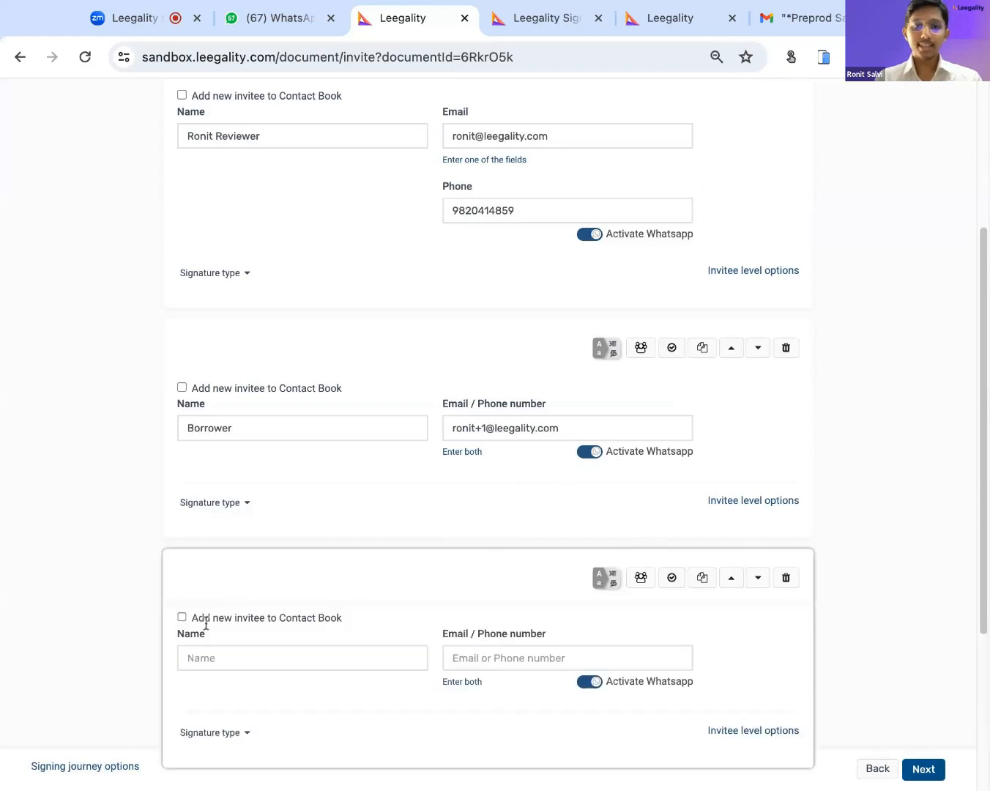
{"action": "left_click", "coordinate": [200, 650]}
{"action": "type", "text": "qre"}
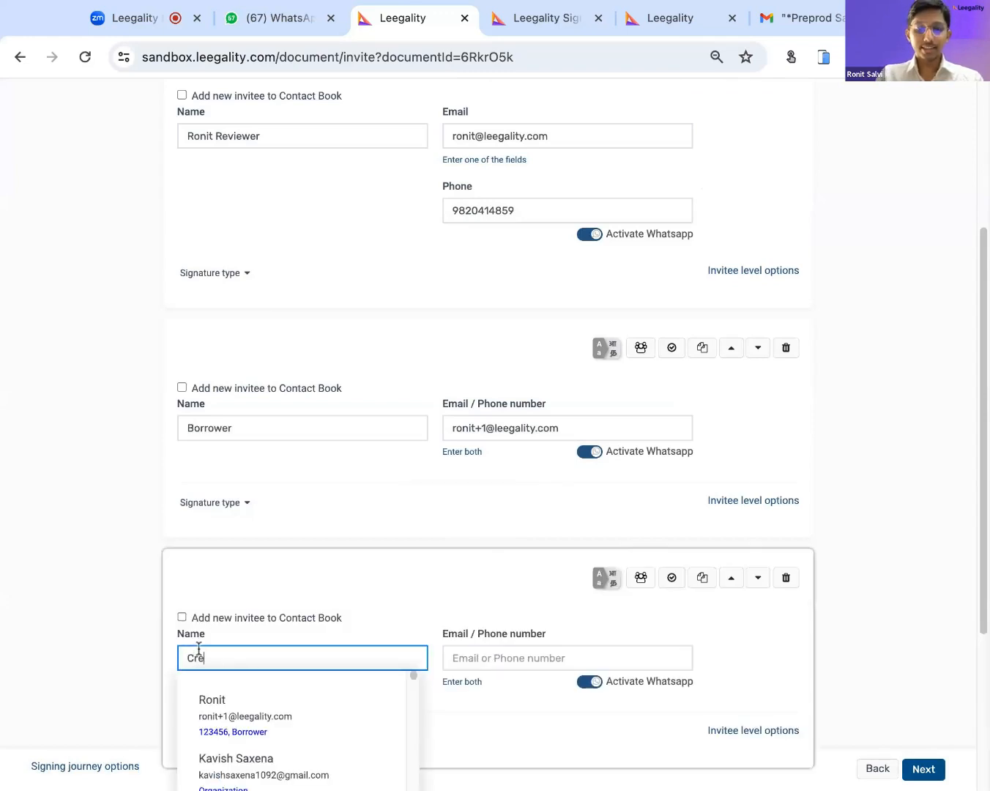
{"action": "type", "text": "ditor"}
{"action": "left_click", "coordinate": [478, 656]}
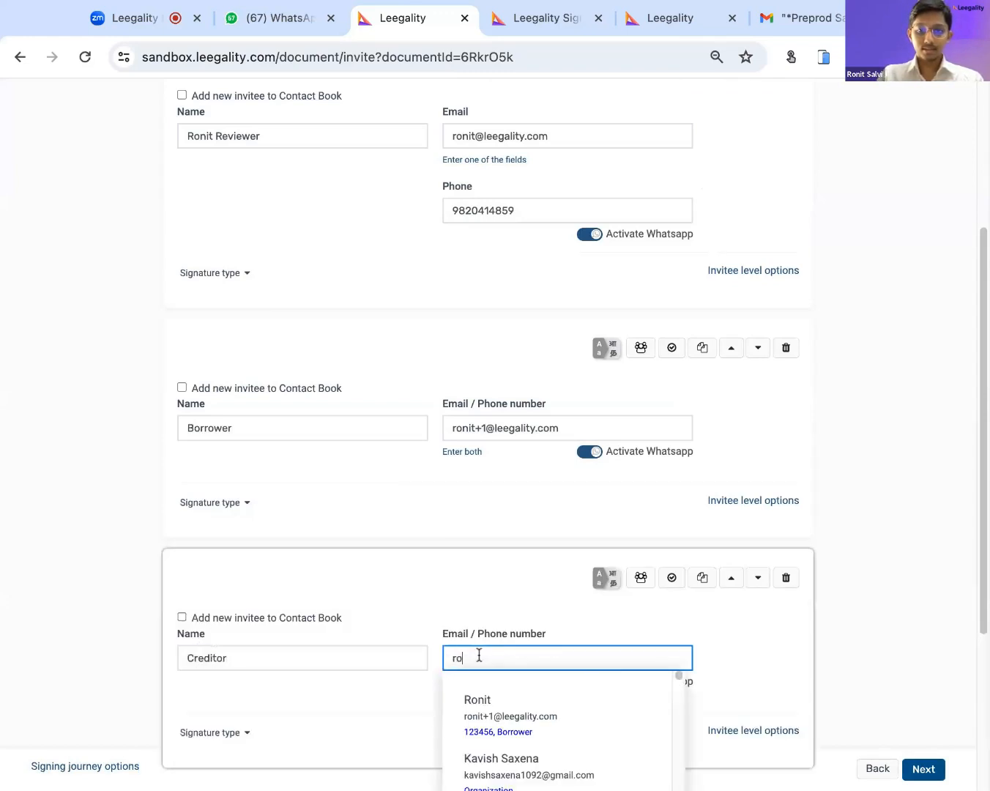
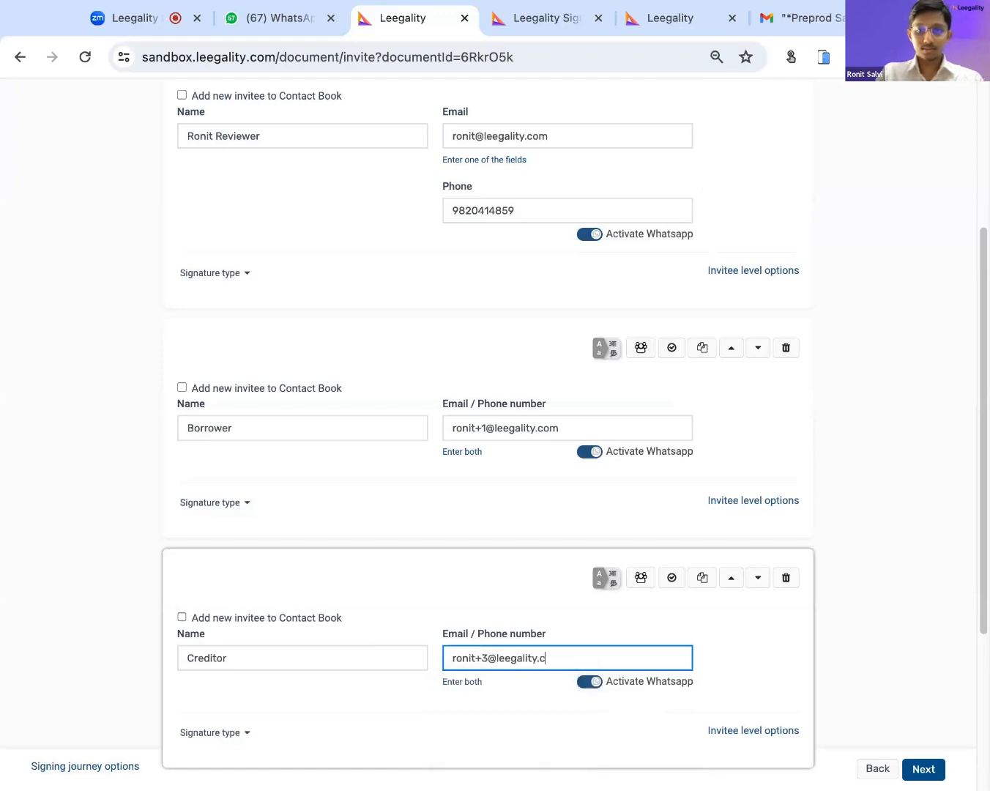
Set the Creditor's signature type to Nesl Esign and save its options without verification against Aadhaar certificate details
{"action": "scroll", "coordinate": [330, 705], "scroll_direction": "down", "scroll_amount": 3}
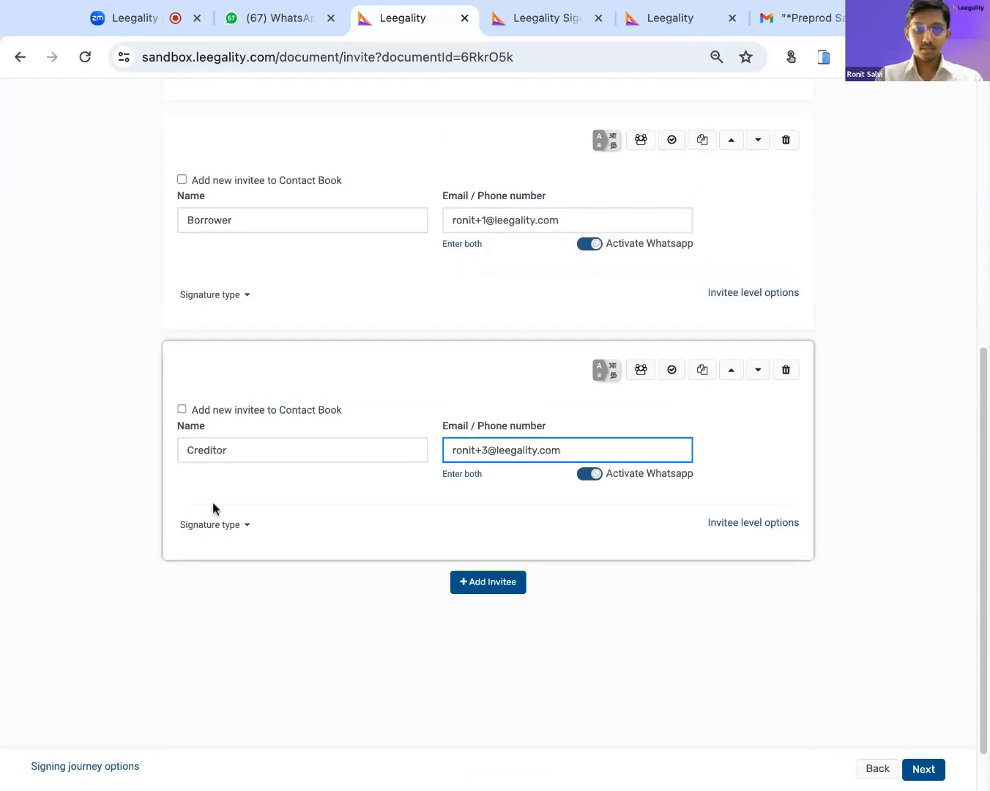
{"action": "left_click", "coordinate": [219, 524]}
{"action": "left_click", "coordinate": [230, 751]}
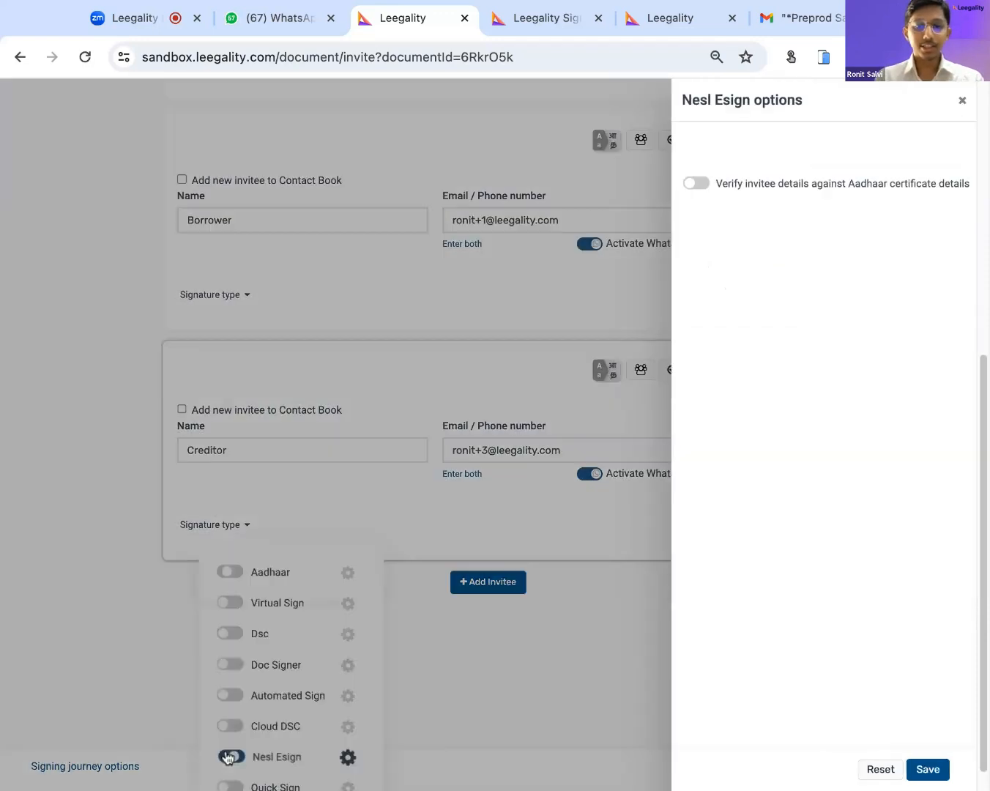
{"action": "left_click", "coordinate": [923, 769]}
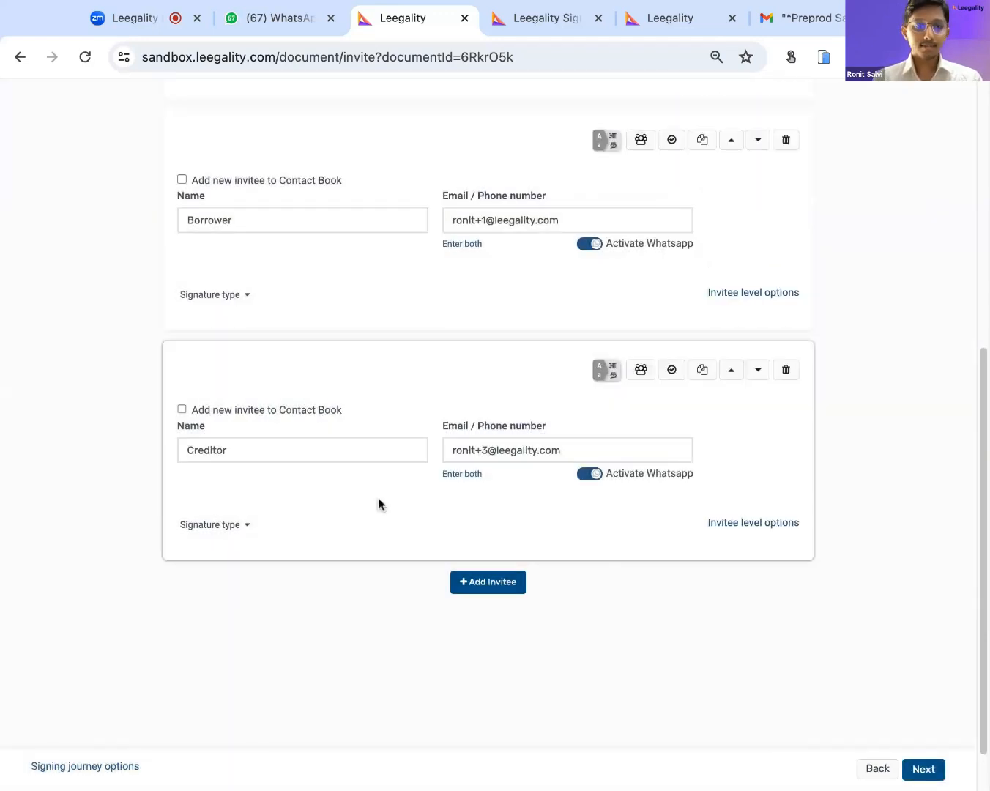
{"action": "scroll", "coordinate": [378, 497], "scroll_direction": "up", "scroll_amount": 5}
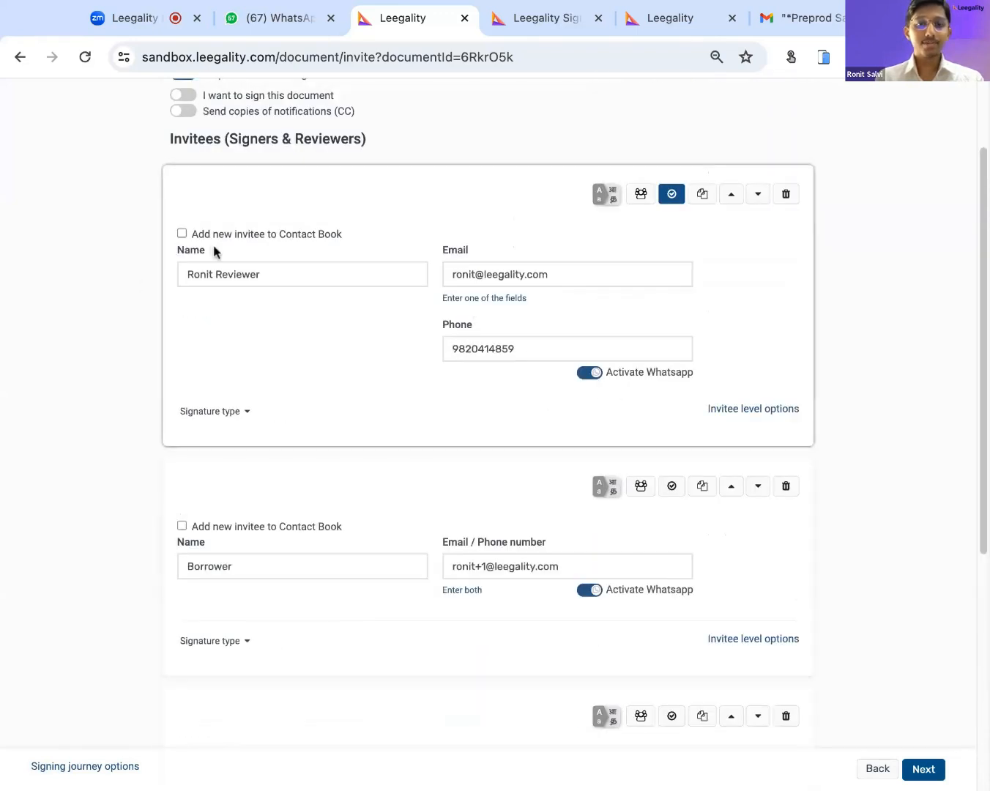
{"action": "scroll", "coordinate": [408, 352], "scroll_direction": "down", "scroll_amount": 3}
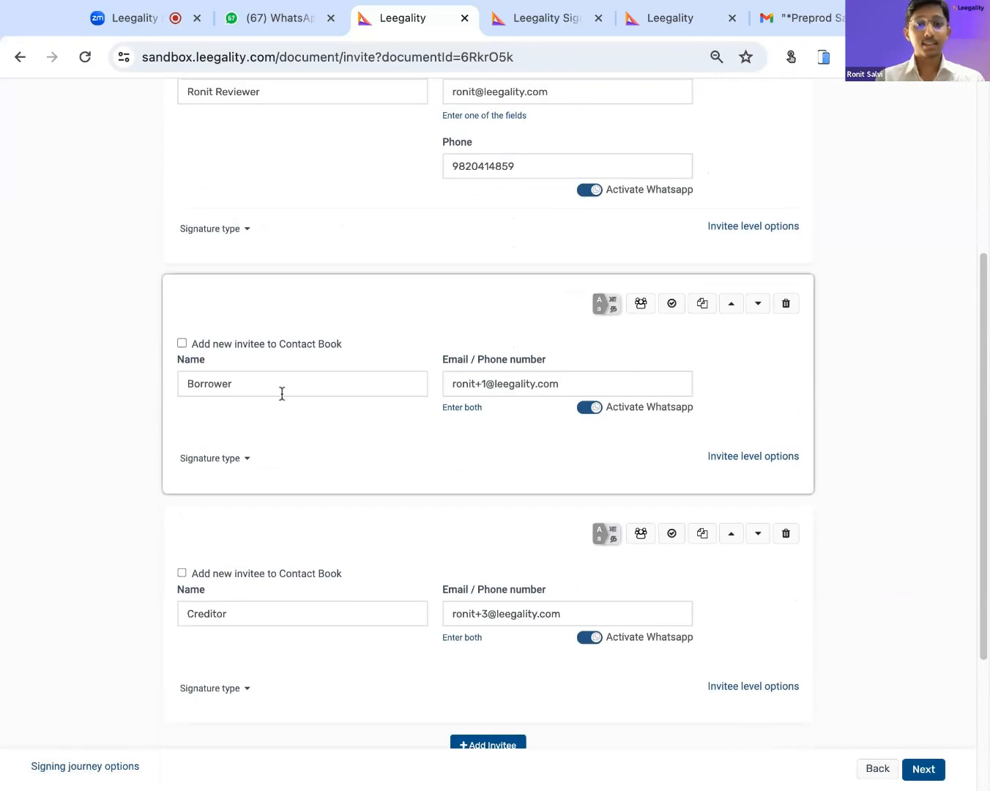
{"action": "scroll", "coordinate": [214, 661], "scroll_direction": "down", "scroll_amount": 1}
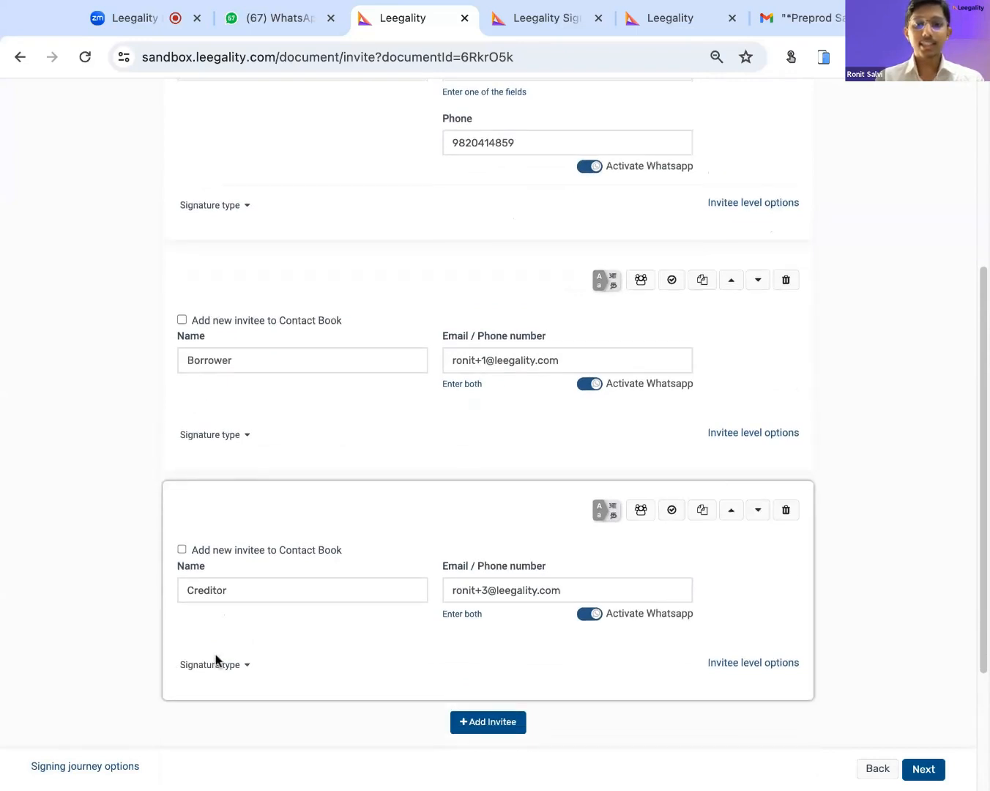
{"action": "left_click", "coordinate": [924, 768]}
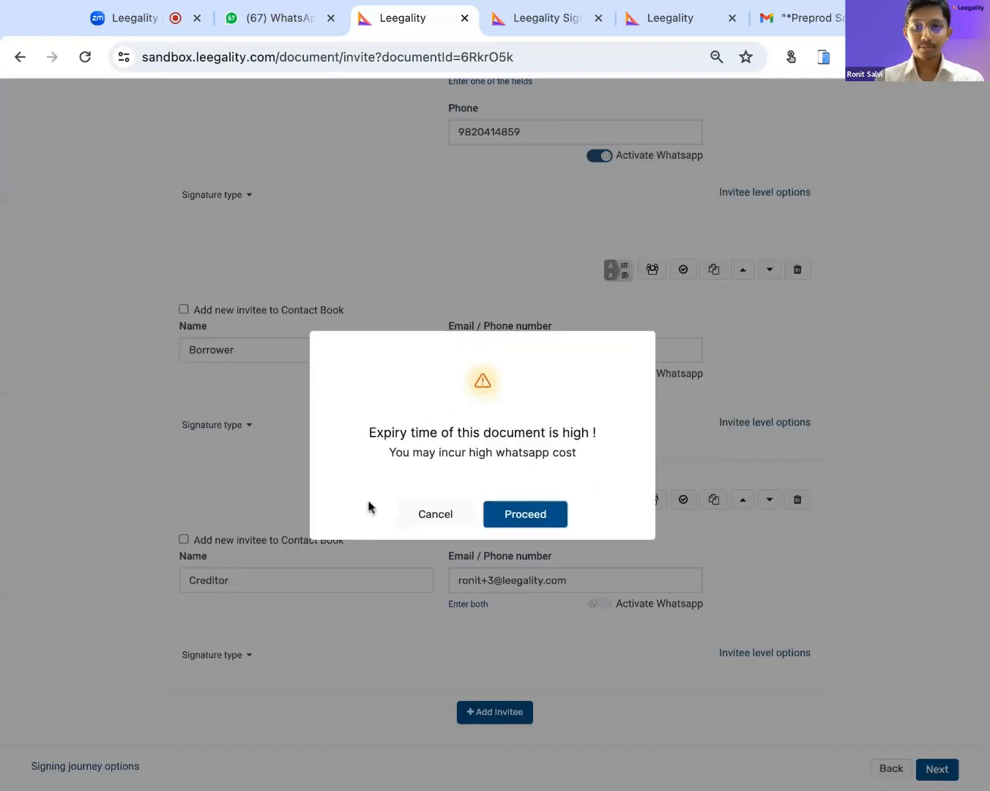
{"action": "left_click", "coordinate": [427, 516]}
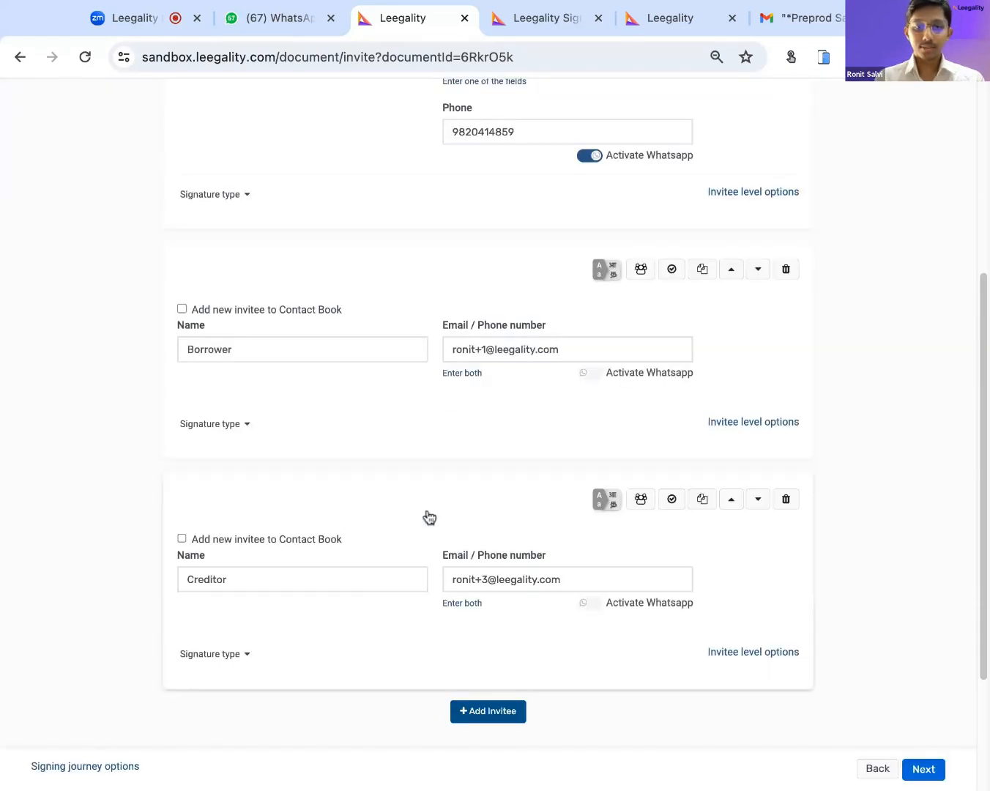
Turn on expiry of the signing link in the signing journey options, set it to 1, and save
{"action": "left_click", "coordinate": [118, 767]}
{"action": "left_click", "coordinate": [512, 162]}
{"action": "left_click", "coordinate": [570, 194]}
{"action": "type", "text": "1"}
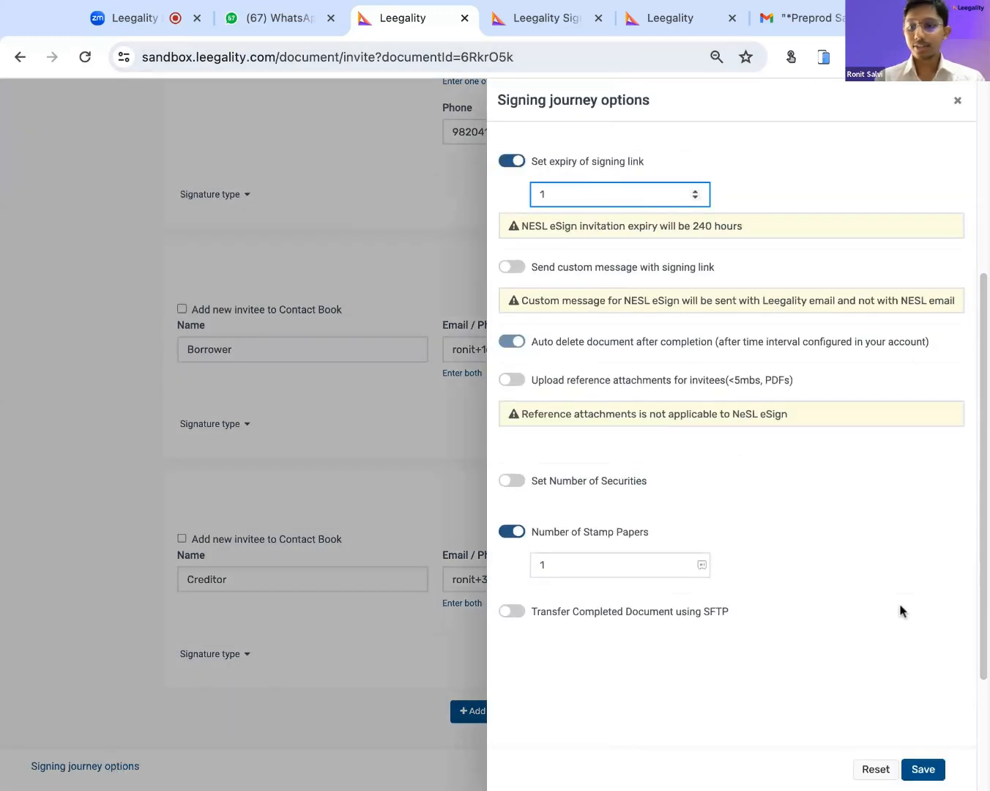
{"action": "left_click", "coordinate": [923, 770]}
Continue from the invitees to the NeSL eSign details dashboard form and view its Document Details section at the Loan Number field
{"action": "left_click", "coordinate": [923, 770]}
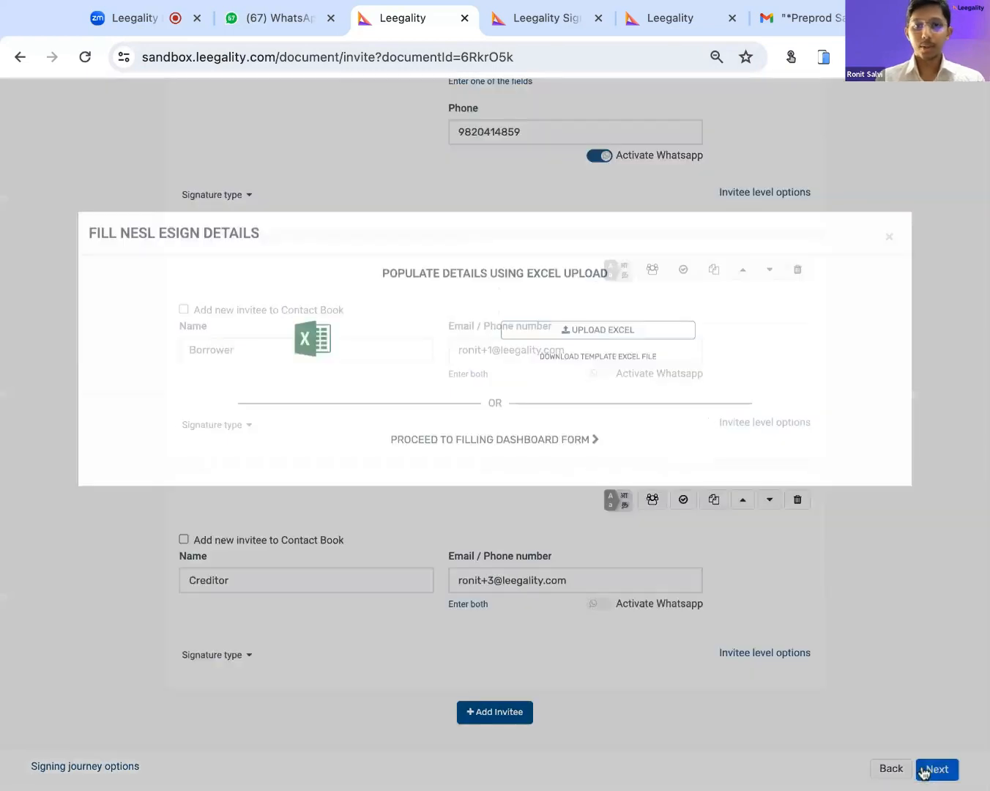
{"action": "left_click", "coordinate": [479, 526]}
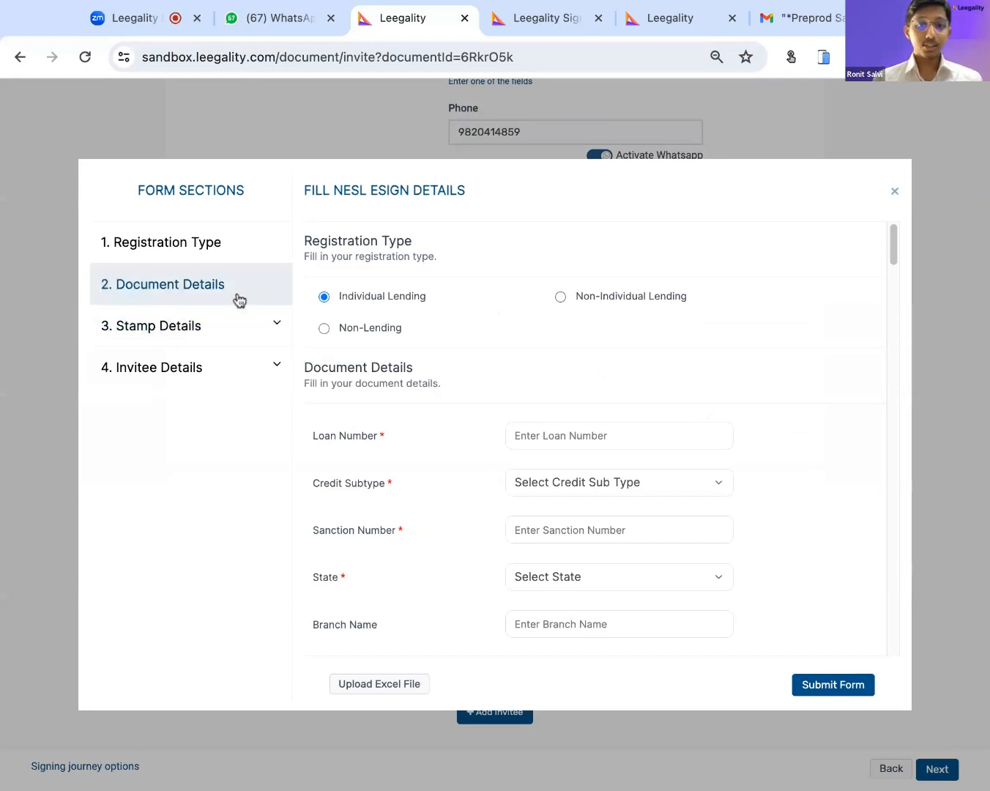
{"action": "scroll", "coordinate": [372, 460], "scroll_direction": "down", "scroll_amount": 1}
{"action": "left_click_drag", "start_coordinate": [380, 340], "coordinate": [320, 340]}
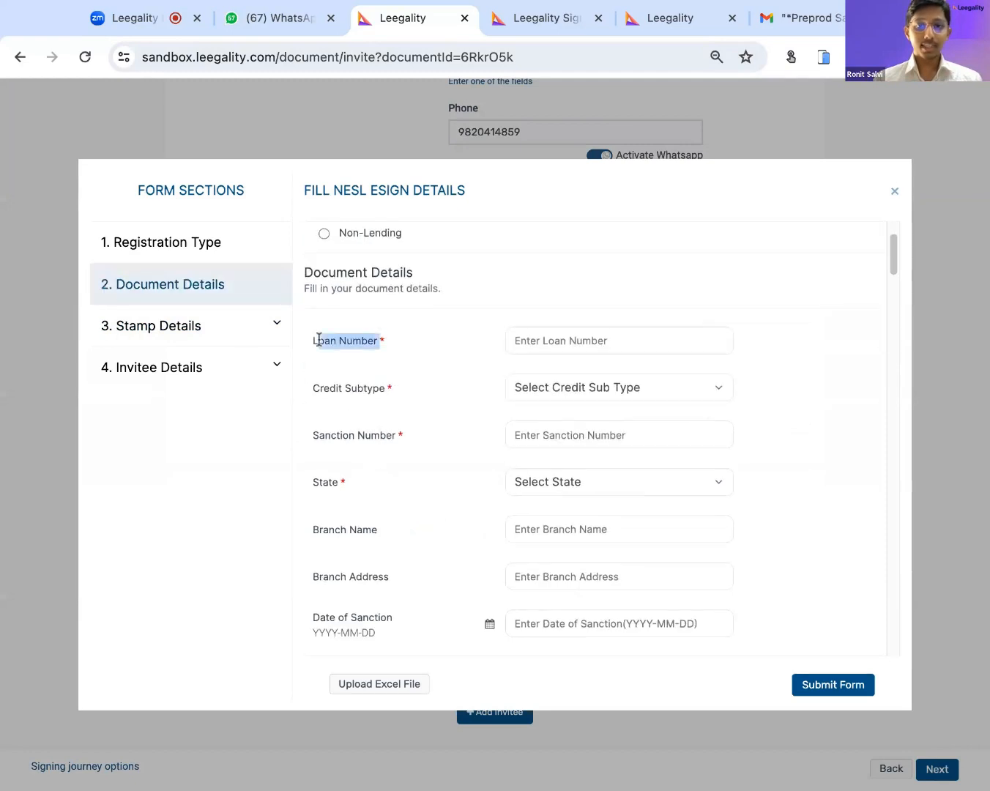
Examine the Document Details fields of the NeSL eSign form from Loan Number down to Rate Of Interest
{"action": "left_click_drag", "start_coordinate": [394, 435], "coordinate": [321, 434]}
{"action": "scroll", "coordinate": [323, 432], "scroll_direction": "down", "scroll_amount": 2}
{"action": "scroll", "coordinate": [323, 432], "scroll_direction": "down", "scroll_amount": 3}
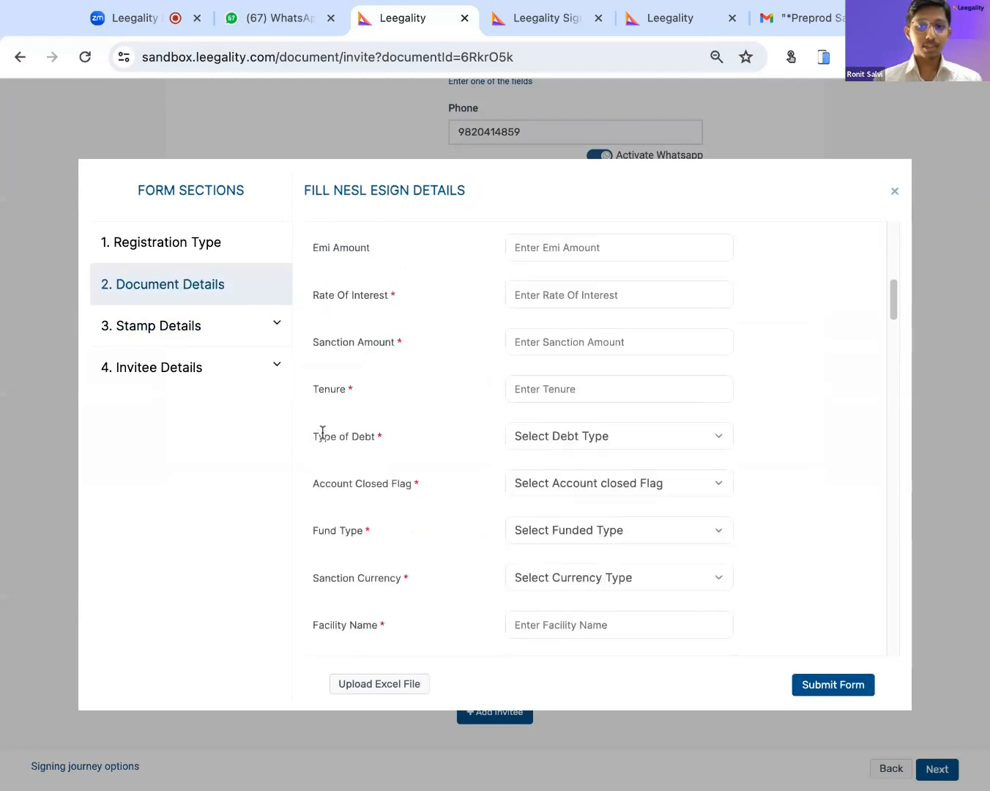
{"action": "left_click_drag", "start_coordinate": [319, 298], "coordinate": [380, 302]}
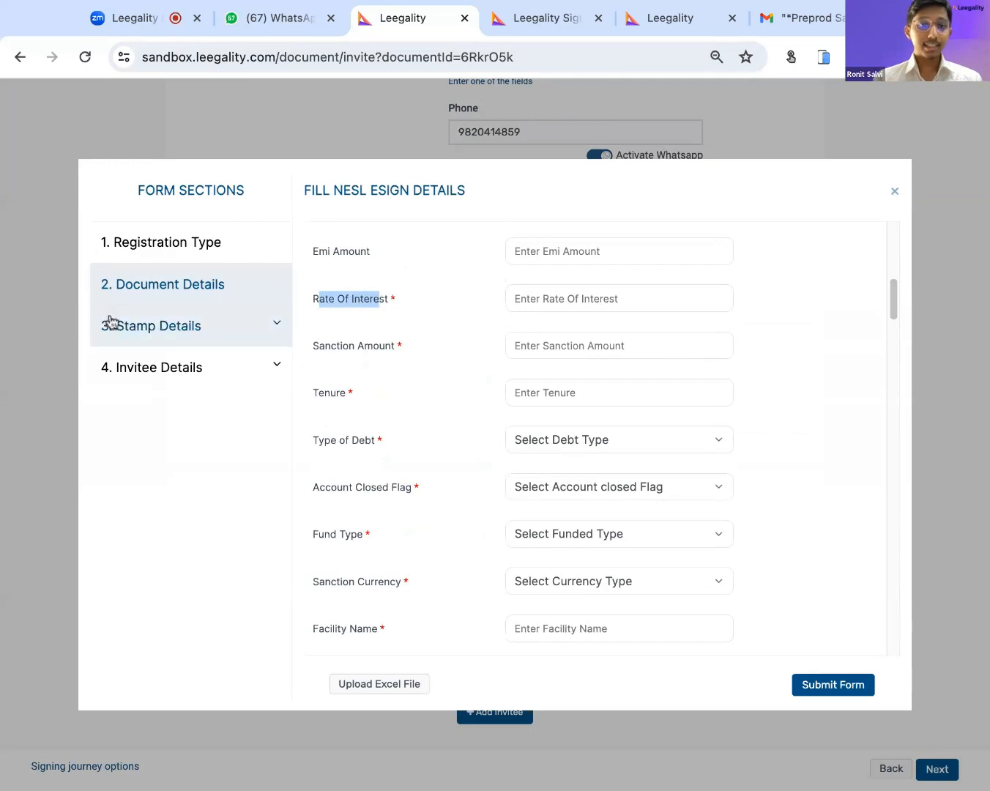
Look over the Stamp 1 Details fields of the form, including Stamp Duty Amount
{"action": "left_click", "coordinate": [137, 324]}
{"action": "scroll", "coordinate": [378, 414], "scroll_direction": "down", "scroll_amount": 1}
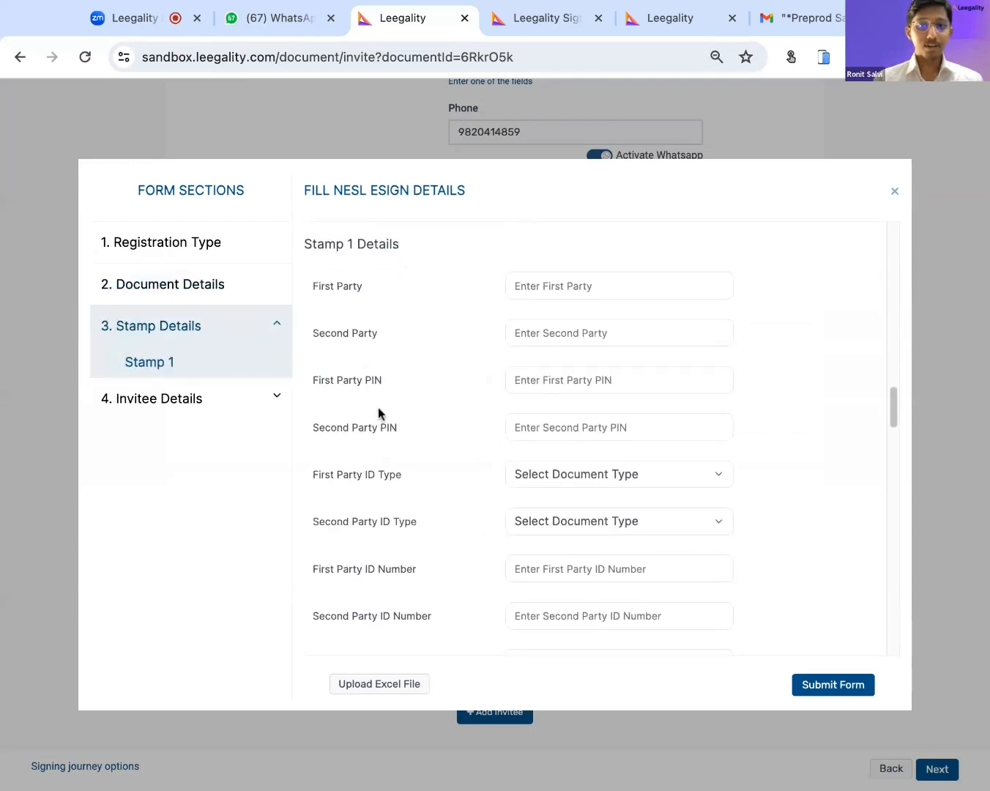
{"action": "scroll", "coordinate": [352, 377], "scroll_direction": "down", "scroll_amount": 2}
{"action": "scroll", "coordinate": [350, 373], "scroll_direction": "down", "scroll_amount": 1}
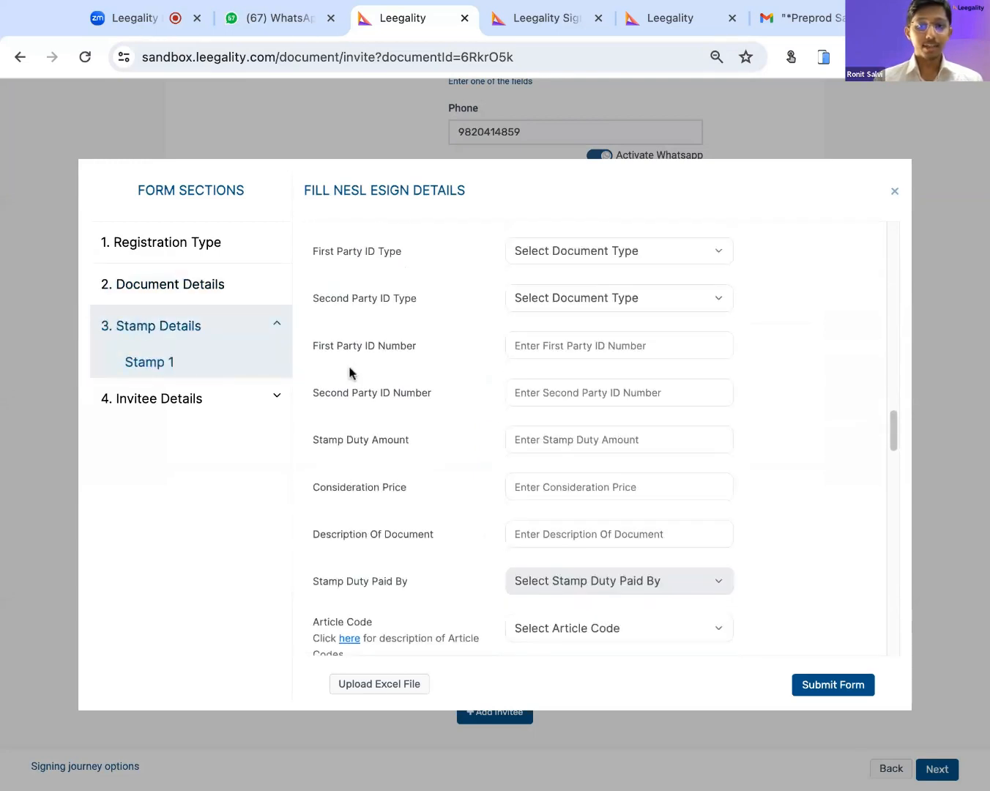
{"action": "left_click_drag", "start_coordinate": [305, 439], "coordinate": [412, 439]}
{"action": "left_click", "coordinate": [412, 439]}
{"action": "scroll", "coordinate": [397, 477], "scroll_direction": "down", "scroll_amount": 1}
View the Invitee Details fields for the Borrower and the Creditor
{"action": "left_click", "coordinate": [206, 406]}
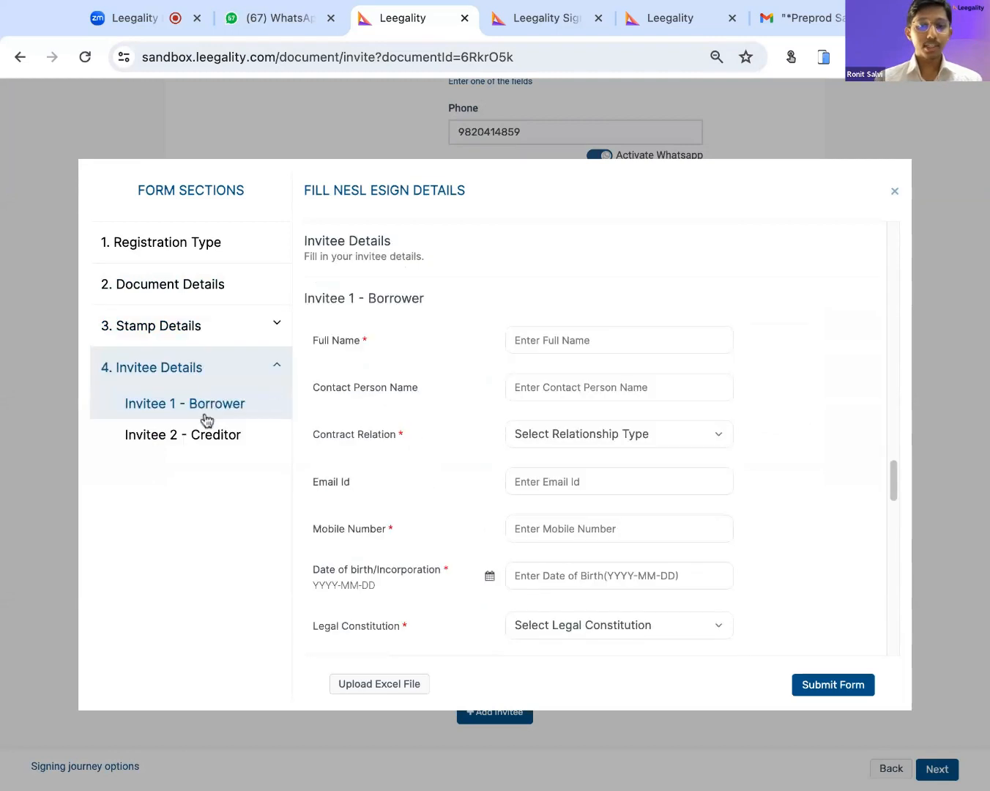
{"action": "left_click", "coordinate": [230, 440]}
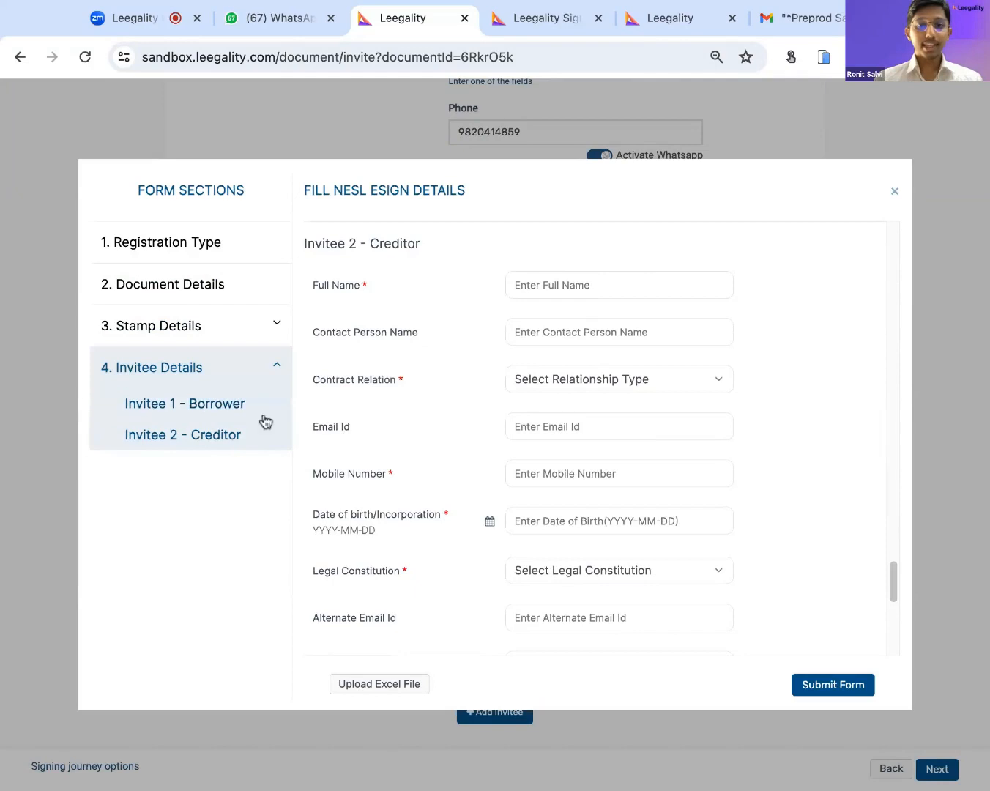
{"action": "left_click", "coordinate": [262, 412]}
{"action": "scroll", "coordinate": [402, 451], "scroll_direction": "down", "scroll_amount": 3}
{"action": "scroll", "coordinate": [402, 458], "scroll_direction": "down", "scroll_amount": 5}
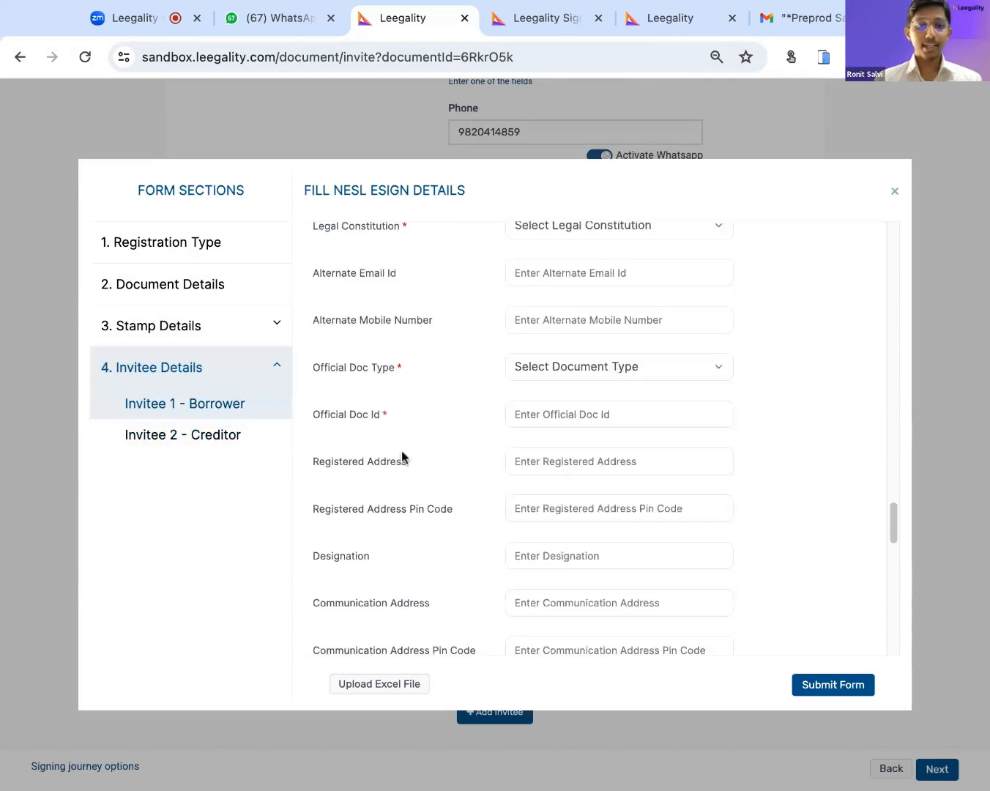
{"action": "scroll", "coordinate": [402, 454], "scroll_direction": "down", "scroll_amount": 3}
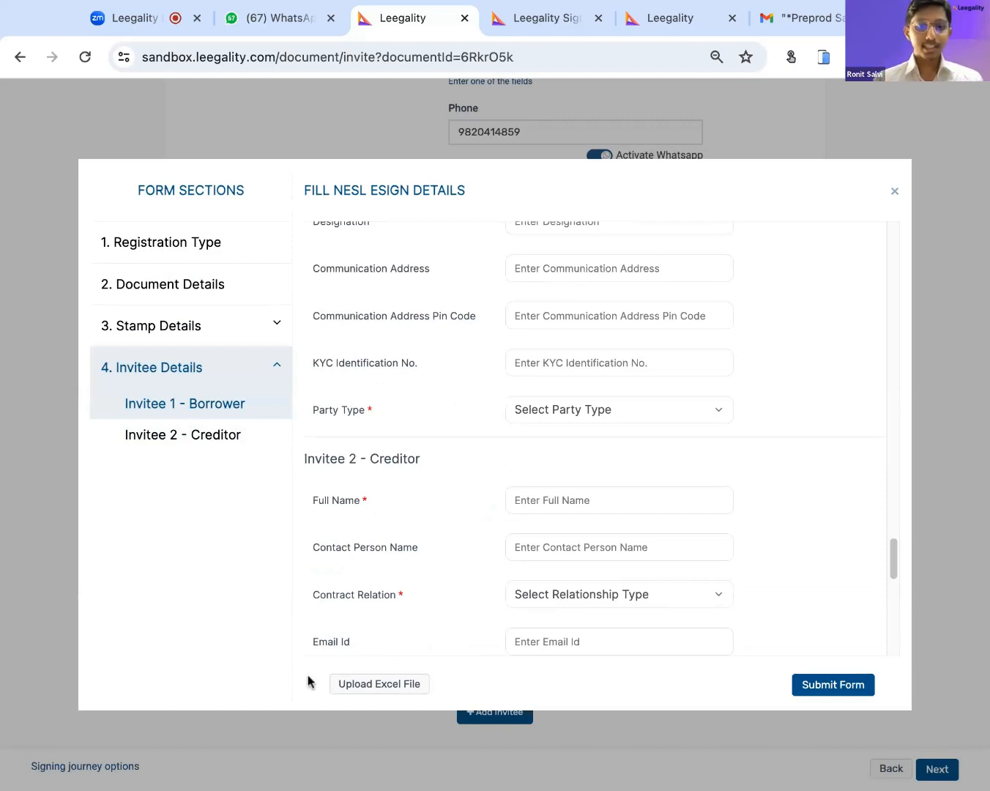
Fill in the NeSL eSign details by uploading the Excel file NeSL Lending 2 (1).xlsx
{"action": "left_click", "coordinate": [376, 687]}
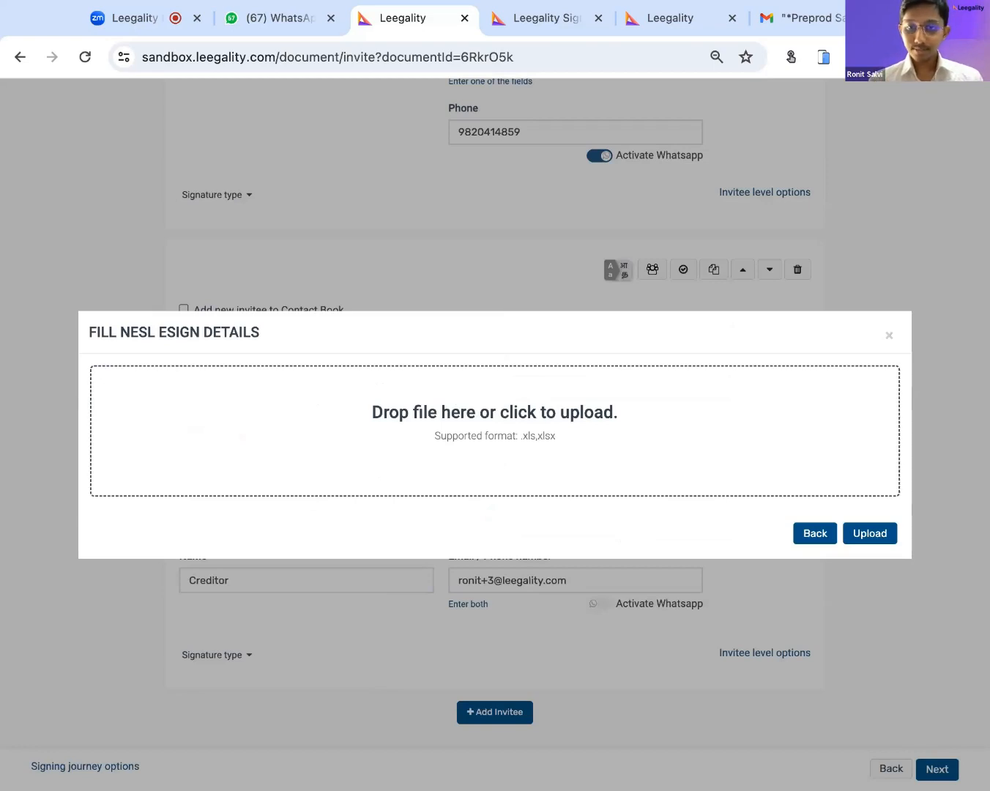
{"action": "double_click", "coordinate": [362, 416]}
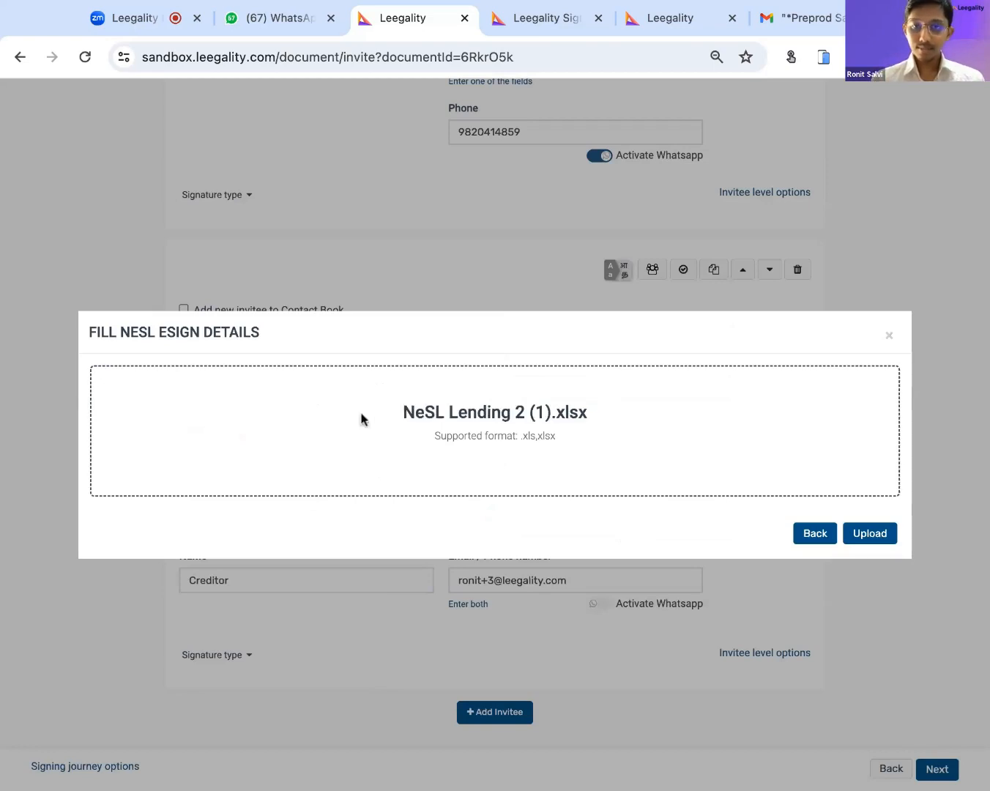
{"action": "left_click", "coordinate": [872, 535]}
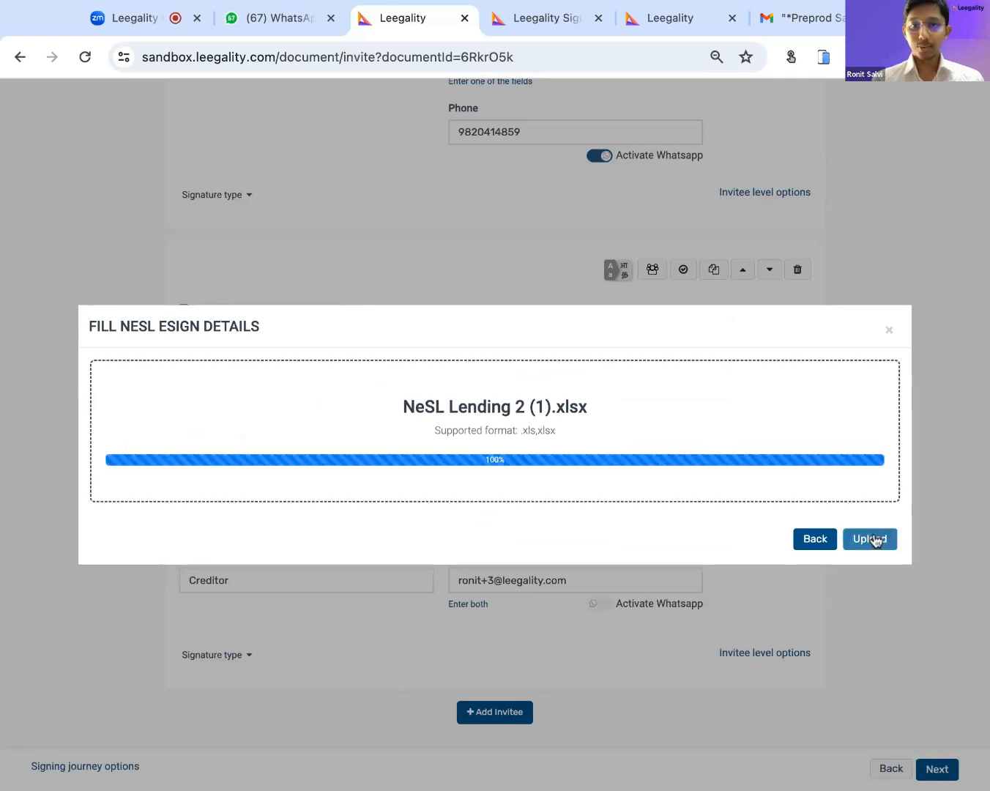
Check the imported document and stamp details, including Stamp Duty Amount and Consideration Price
{"action": "scroll", "coordinate": [502, 465], "scroll_direction": "down", "scroll_amount": 5}
{"action": "scroll", "coordinate": [502, 467], "scroll_direction": "down", "scroll_amount": 11}
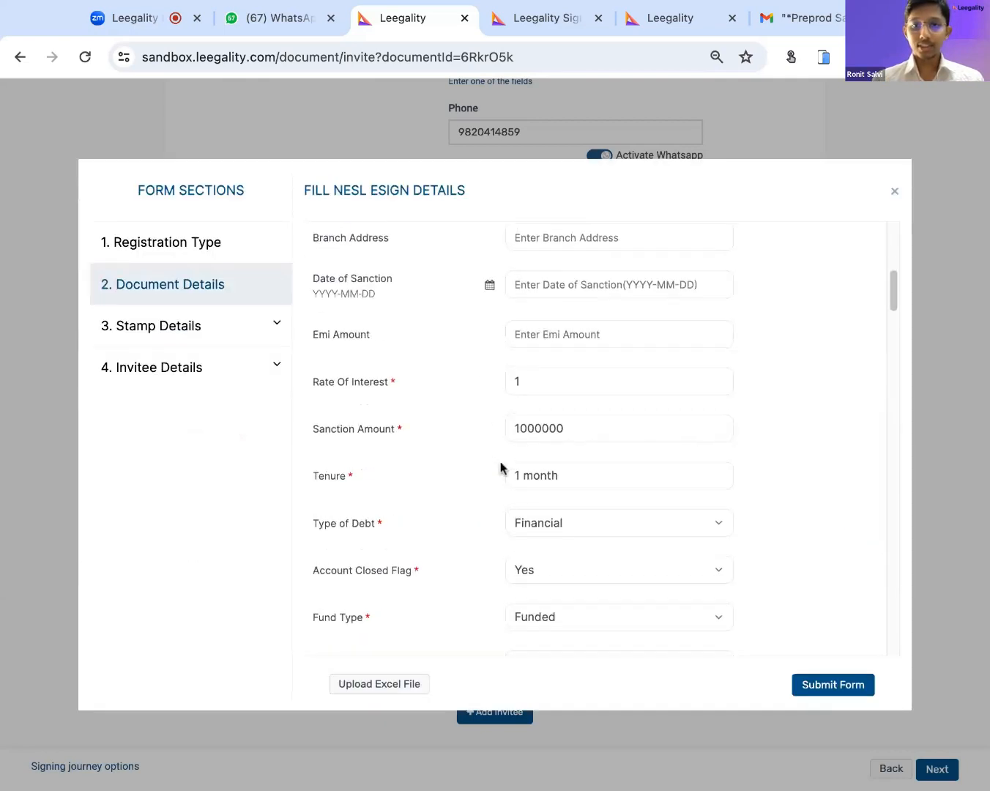
{"action": "scroll", "coordinate": [519, 467], "scroll_direction": "down", "scroll_amount": 6}
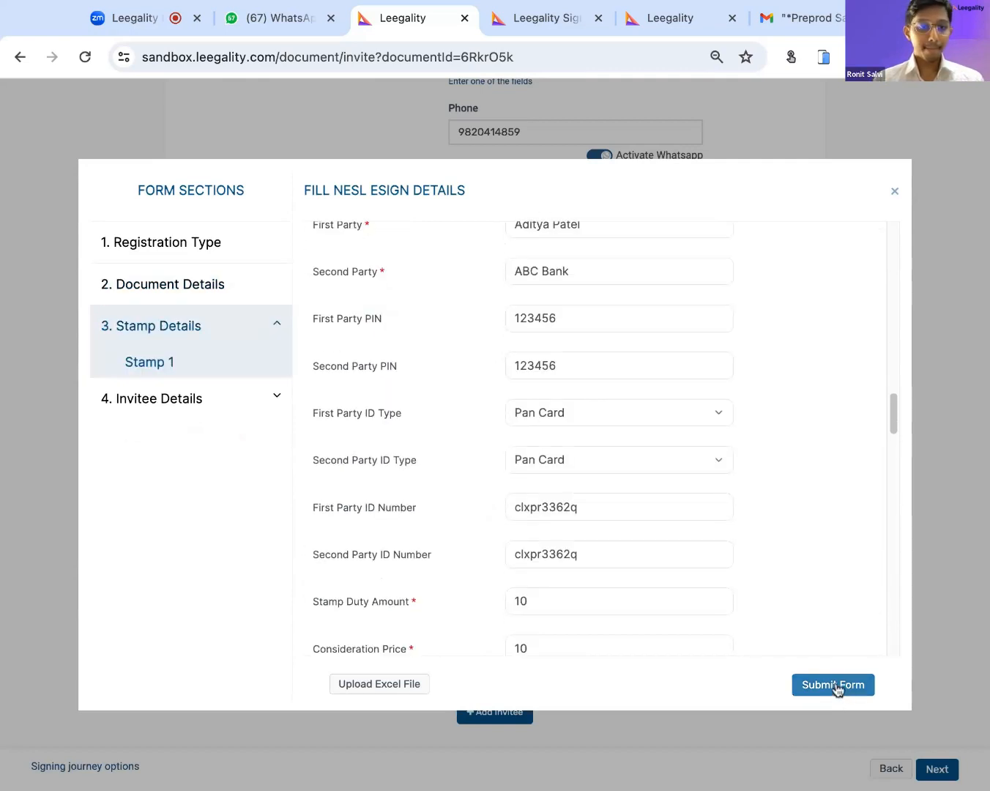
{"action": "scroll", "coordinate": [394, 486], "scroll_direction": "down", "scroll_amount": 1}
{"action": "scroll", "coordinate": [393, 486], "scroll_direction": "down", "scroll_amount": 2}
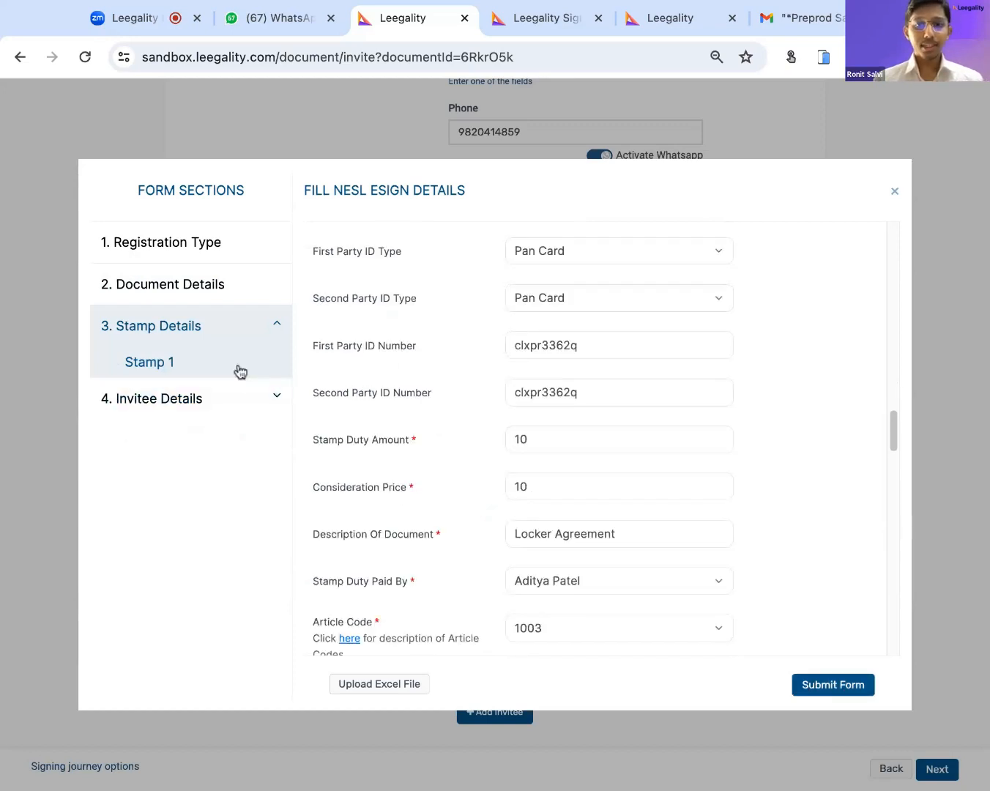
{"action": "scroll", "coordinate": [413, 485], "scroll_direction": "down", "scroll_amount": 1}
{"action": "triple_click", "coordinate": [313, 399]}
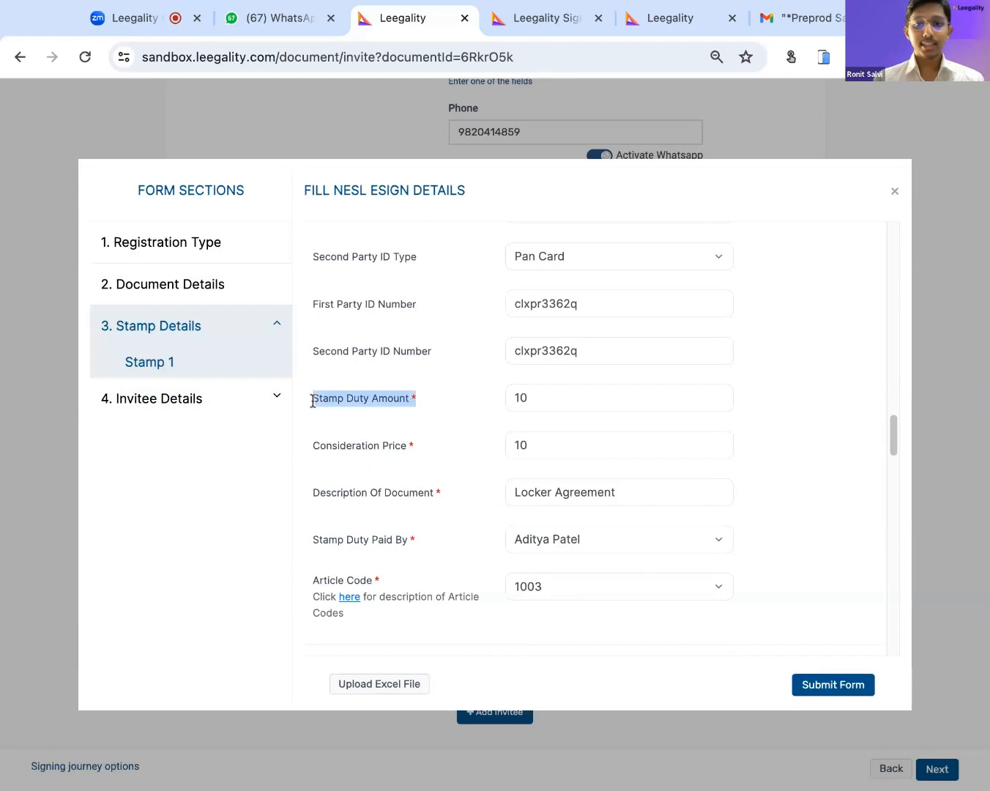
{"action": "left_click_drag", "start_coordinate": [550, 397], "coordinate": [505, 399]}
{"action": "left_click_drag", "start_coordinate": [326, 444], "coordinate": [374, 446]}
{"action": "left_click", "coordinate": [372, 444]}
Submit the completed NeSL eSign form and send the sample loan agreement to its invitees
{"action": "left_click", "coordinate": [826, 686]}
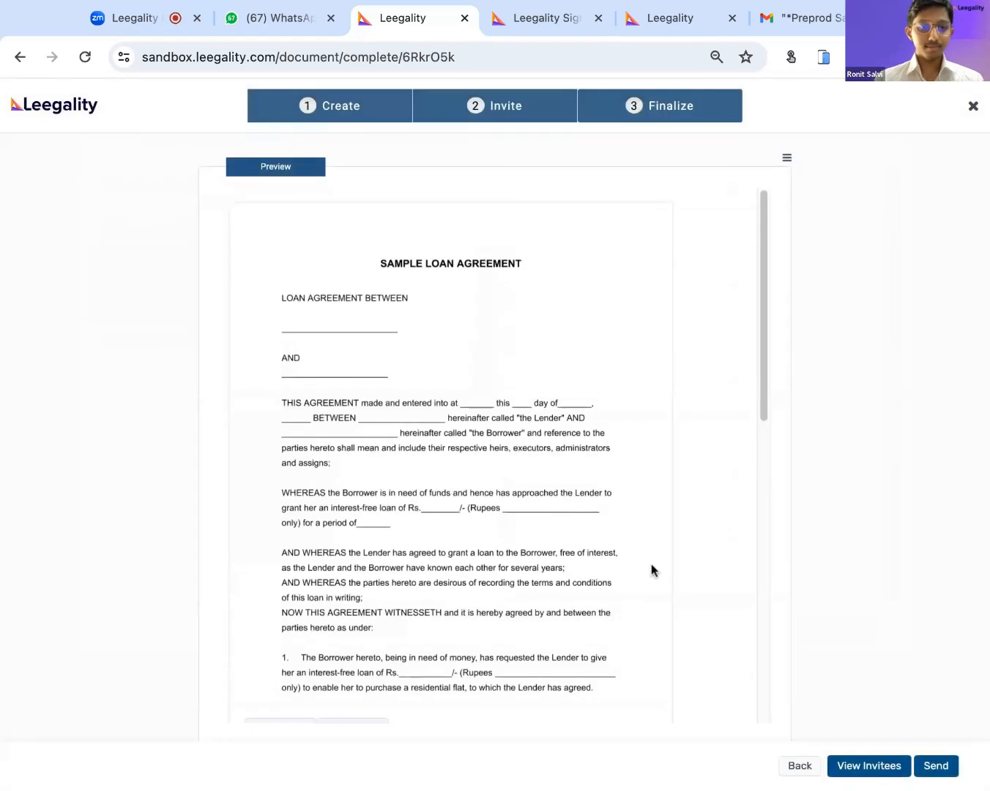
{"action": "left_click", "coordinate": [937, 767]}
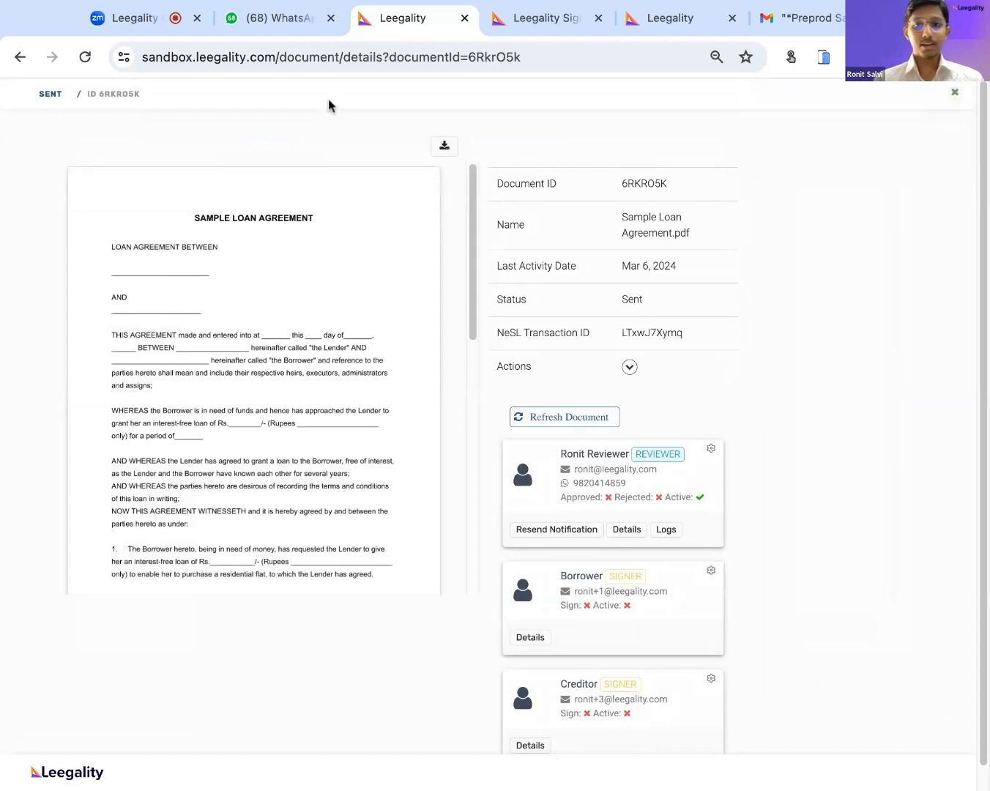
{"action": "left_click_drag", "start_coordinate": [569, 456], "coordinate": [566, 454]}
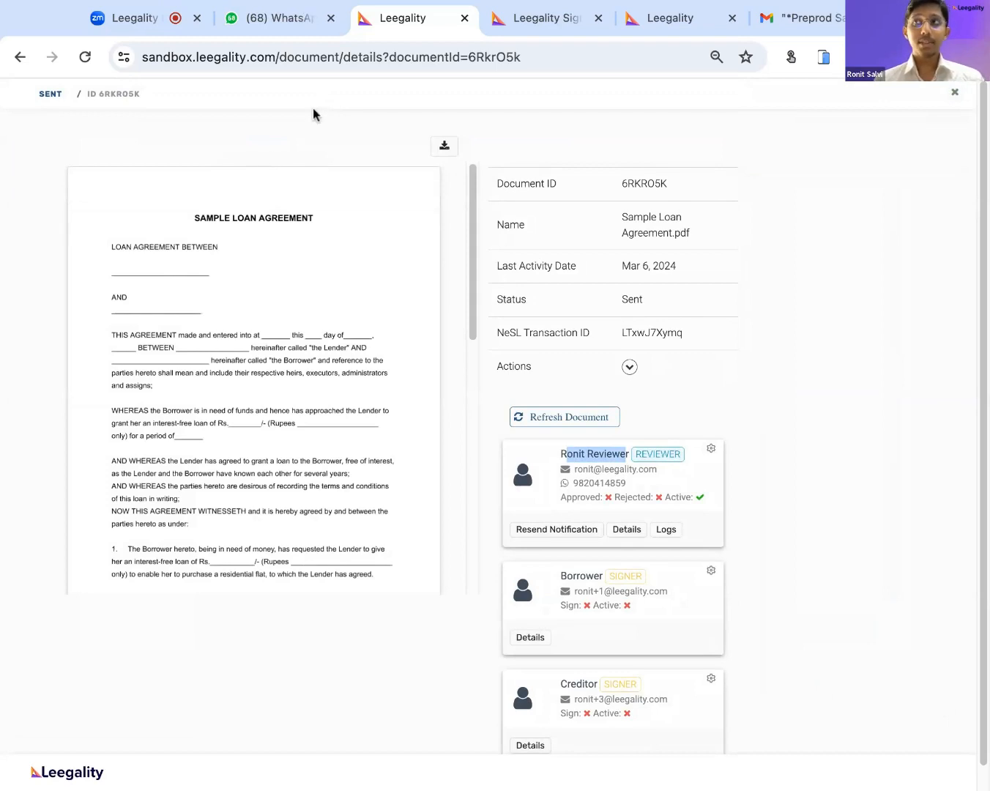
Switch to WhatsApp Web and open the review page for Sample Loan Agreement.pdf from Leegality's newest message
{"action": "left_click", "coordinate": [281, 24]}
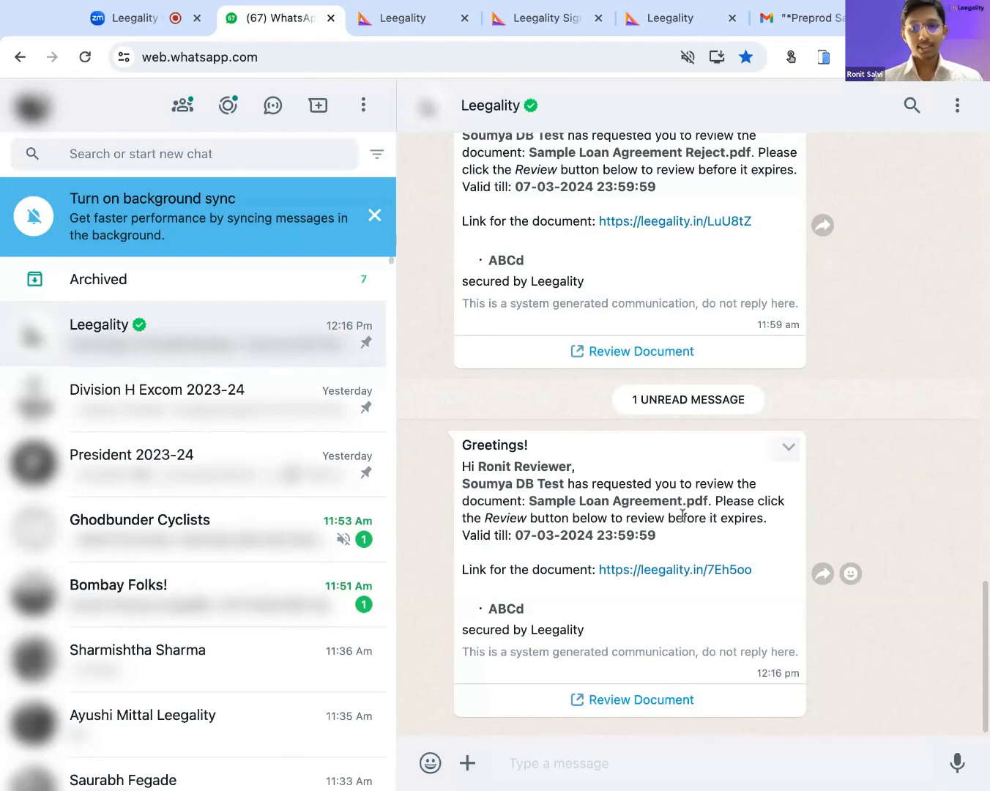
{"action": "left_click", "coordinate": [604, 702]}
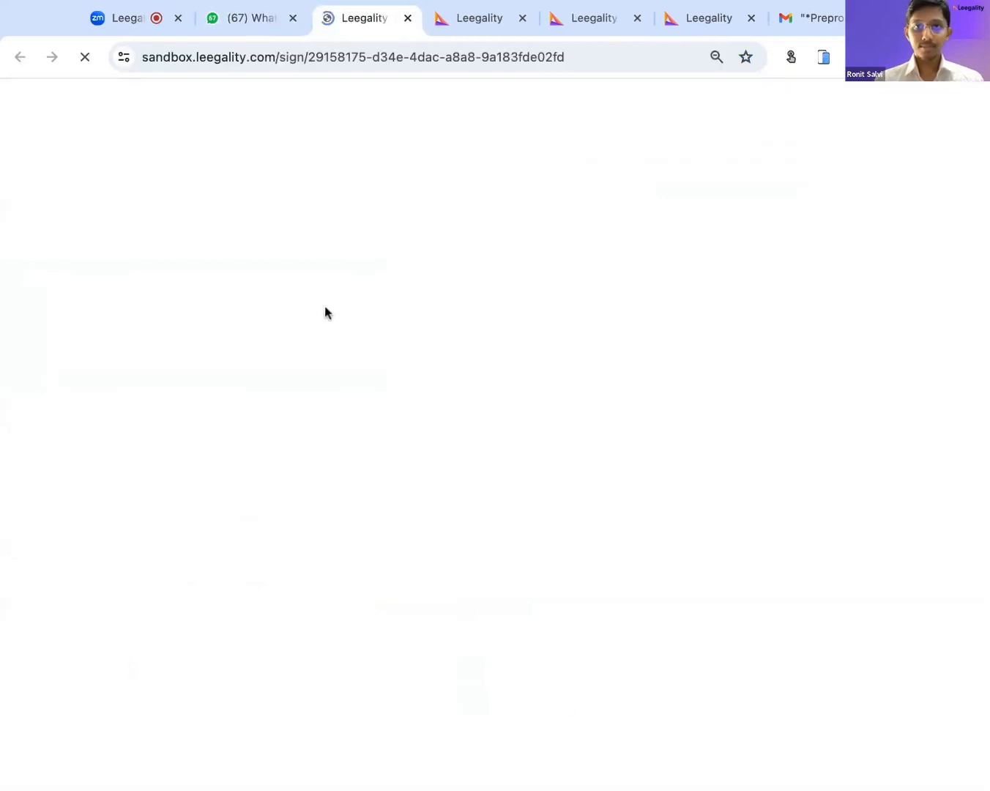
{"action": "scroll", "coordinate": [373, 396], "scroll_direction": "down", "scroll_amount": 5}
{"action": "scroll", "coordinate": [330, 344], "scroll_direction": "up", "scroll_amount": 6}
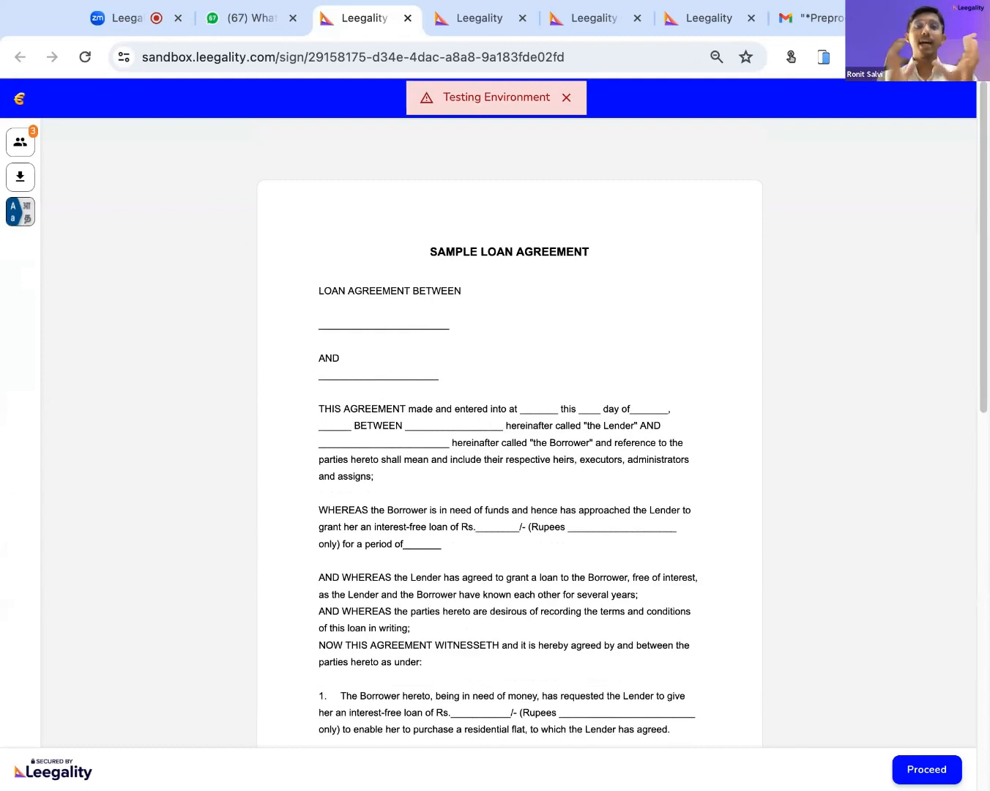
Display the reviewer's page in the mobile phone simulator and look over the loan agreement
{"action": "left_click", "coordinate": [824, 60]}
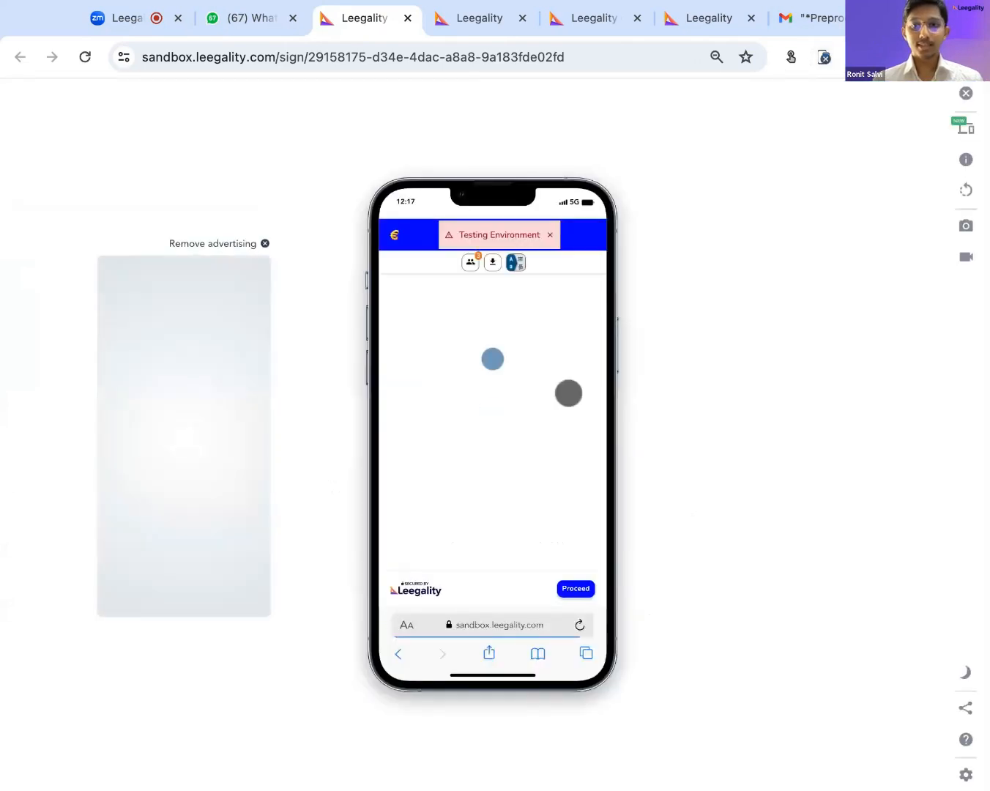
{"action": "scroll", "coordinate": [576, 405], "scroll_direction": "up", "scroll_amount": 5}
{"action": "scroll", "coordinate": [575, 406], "scroll_direction": "down", "scroll_amount": 1}
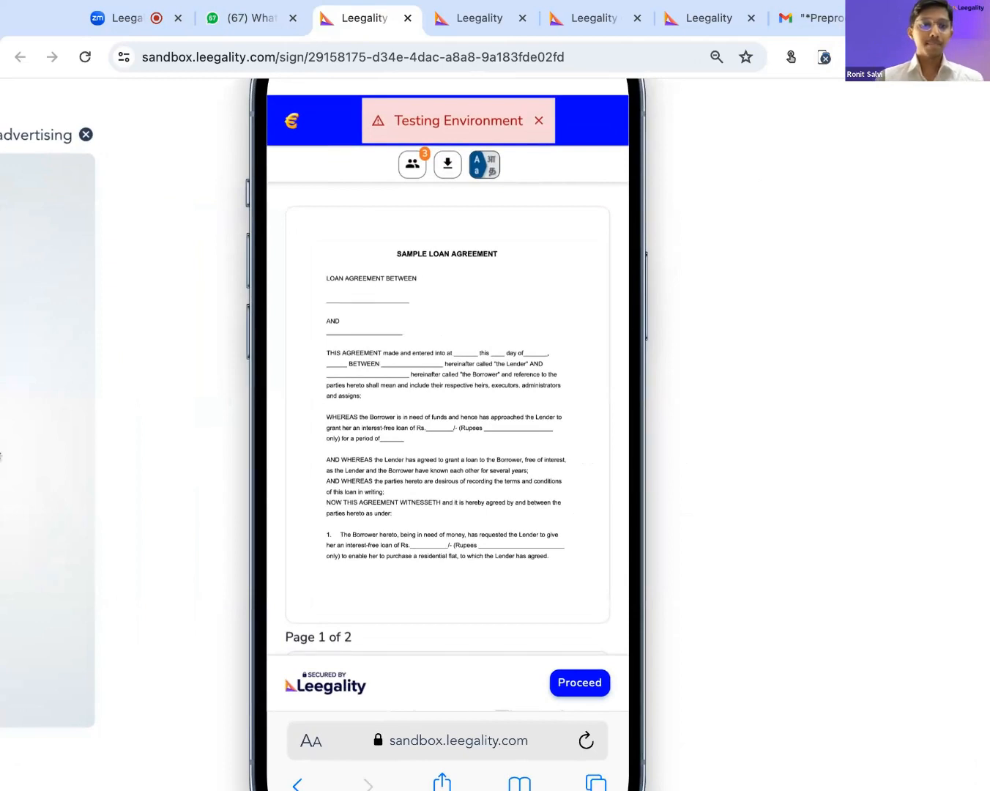
{"action": "scroll", "coordinate": [469, 422], "scroll_direction": "down", "scroll_amount": 2}
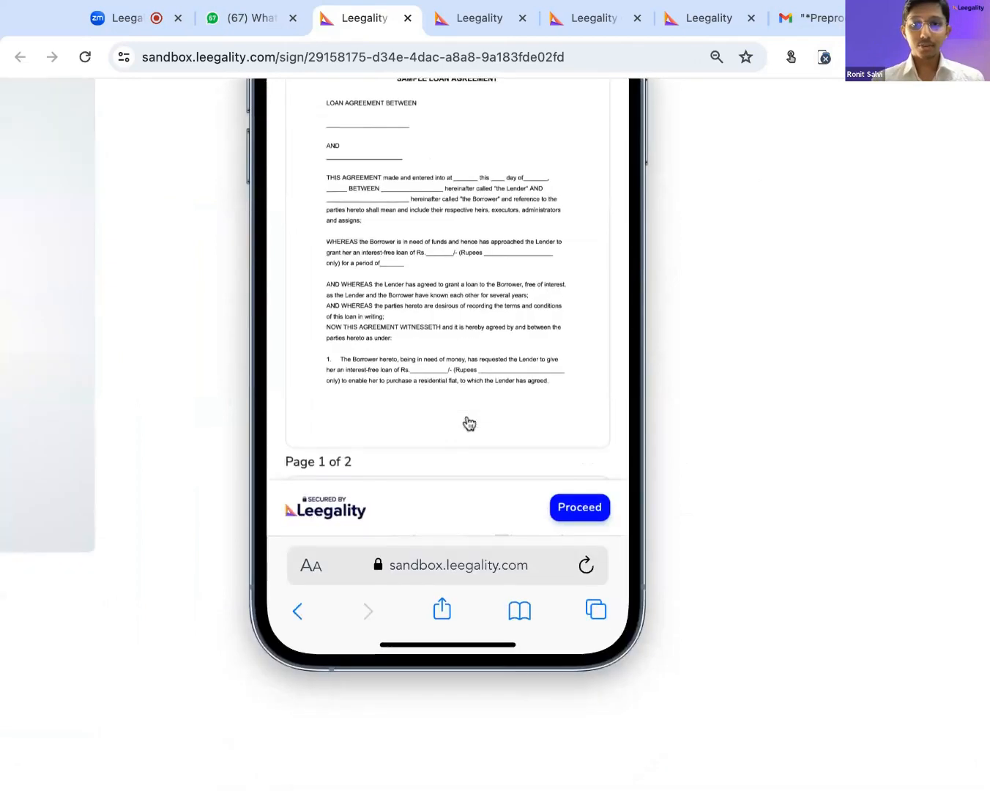
{"action": "scroll", "coordinate": [468, 423], "scroll_direction": "up", "scroll_amount": 2}
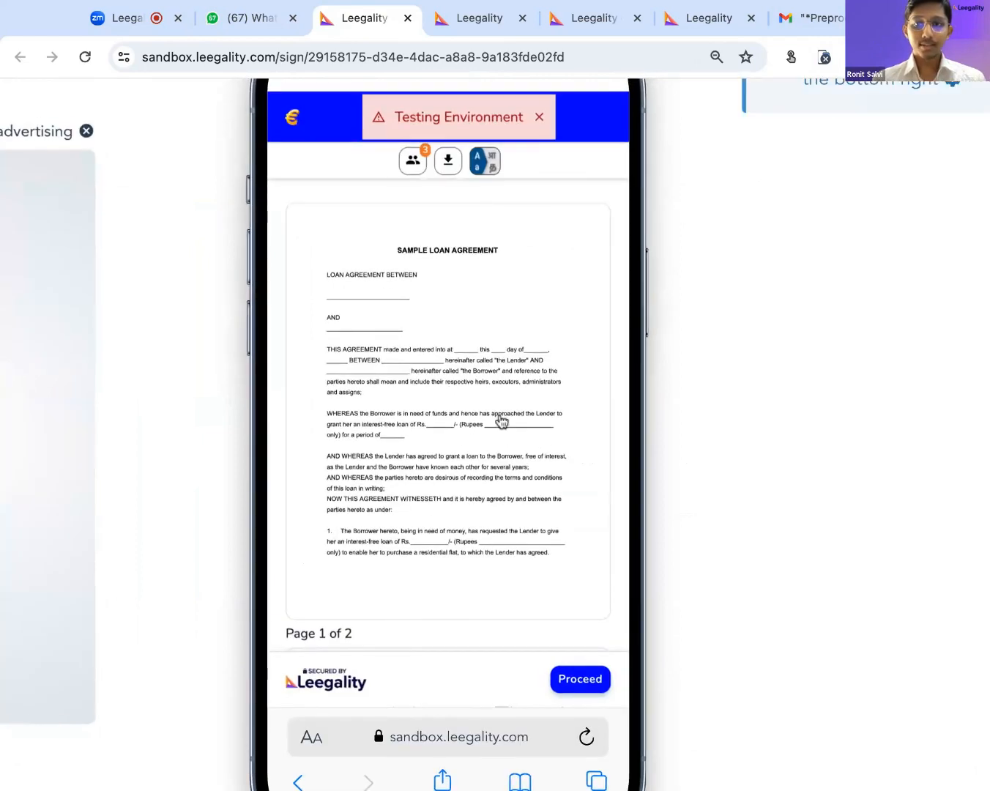
{"action": "scroll", "coordinate": [557, 463], "scroll_direction": "down", "scroll_amount": 1}
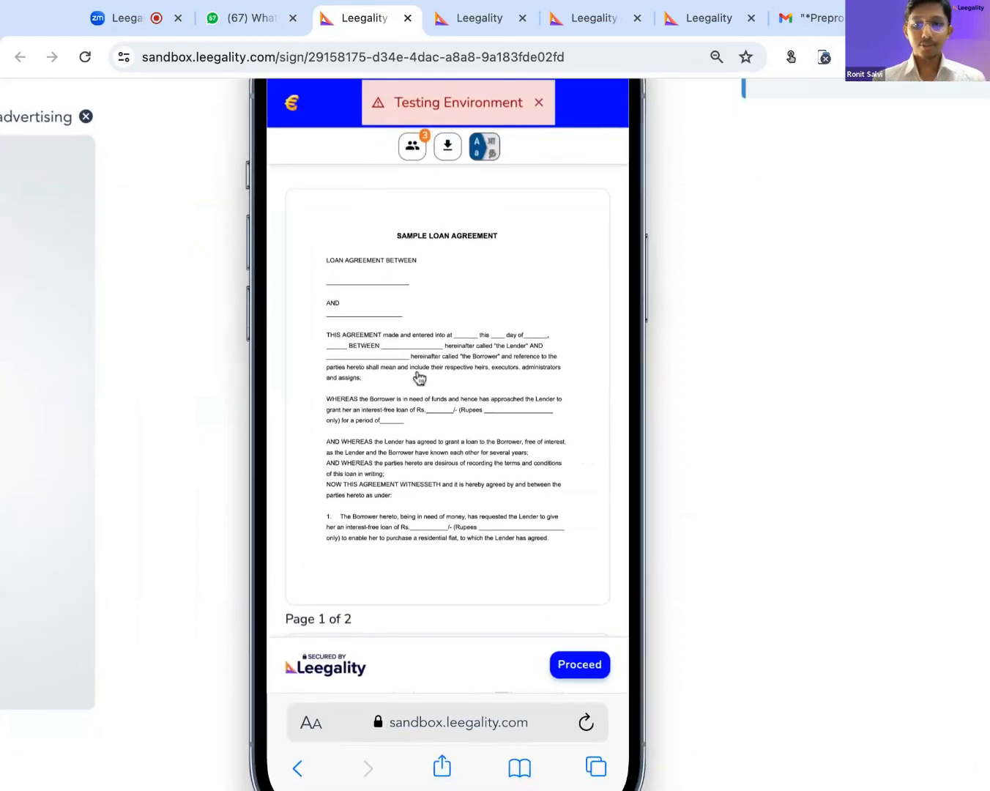
Proceed from the agreement to the reviewer's NESL ESign Details and view the Document Details section
{"action": "left_click", "coordinate": [580, 665]}
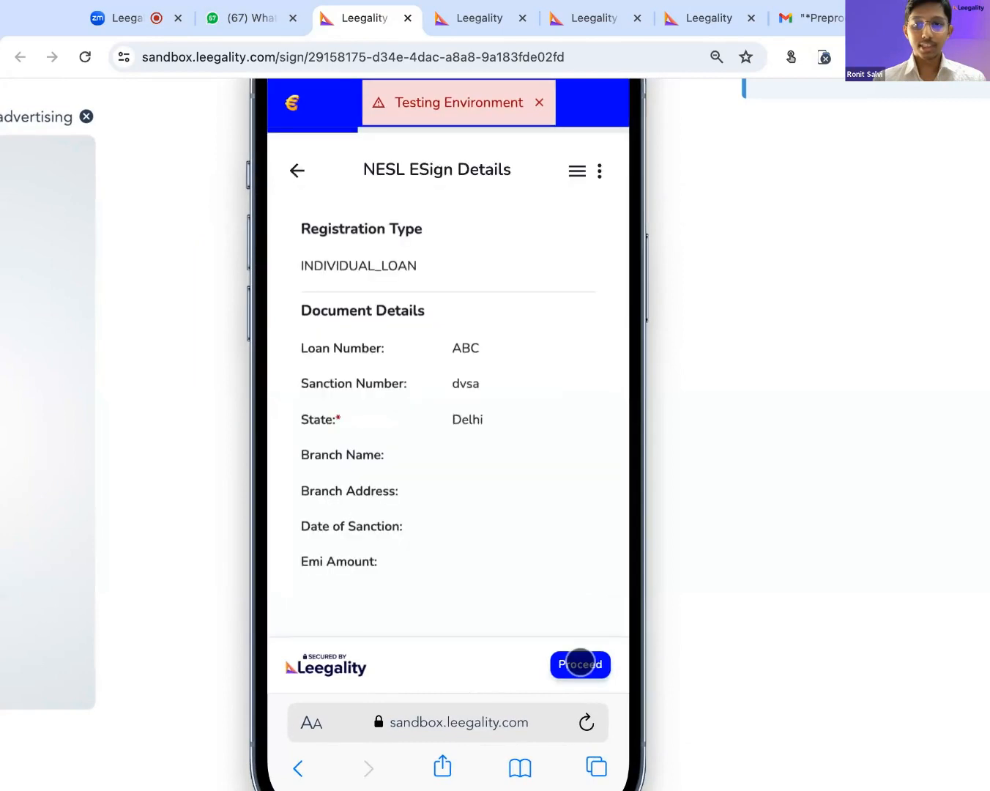
{"action": "scroll", "coordinate": [436, 462], "scroll_direction": "down", "scroll_amount": 1}
{"action": "scroll", "coordinate": [435, 462], "scroll_direction": "up", "scroll_amount": 2}
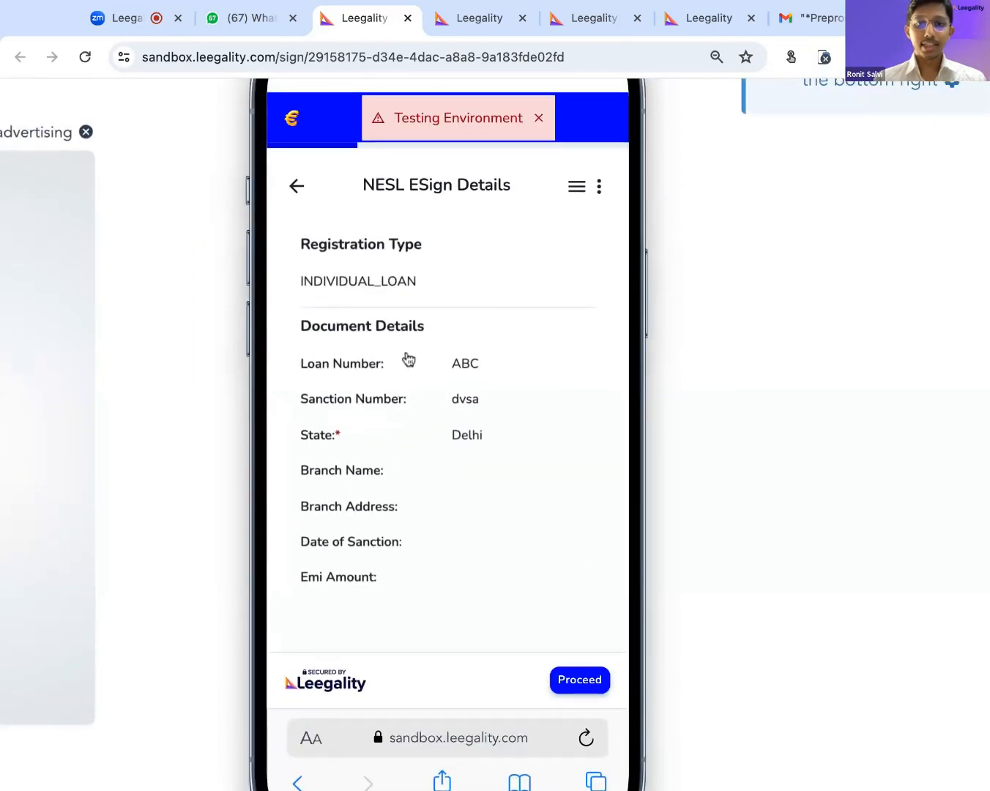
{"action": "left_click_drag", "start_coordinate": [379, 469], "coordinate": [433, 349]}
{"action": "left_click", "coordinate": [364, 353]}
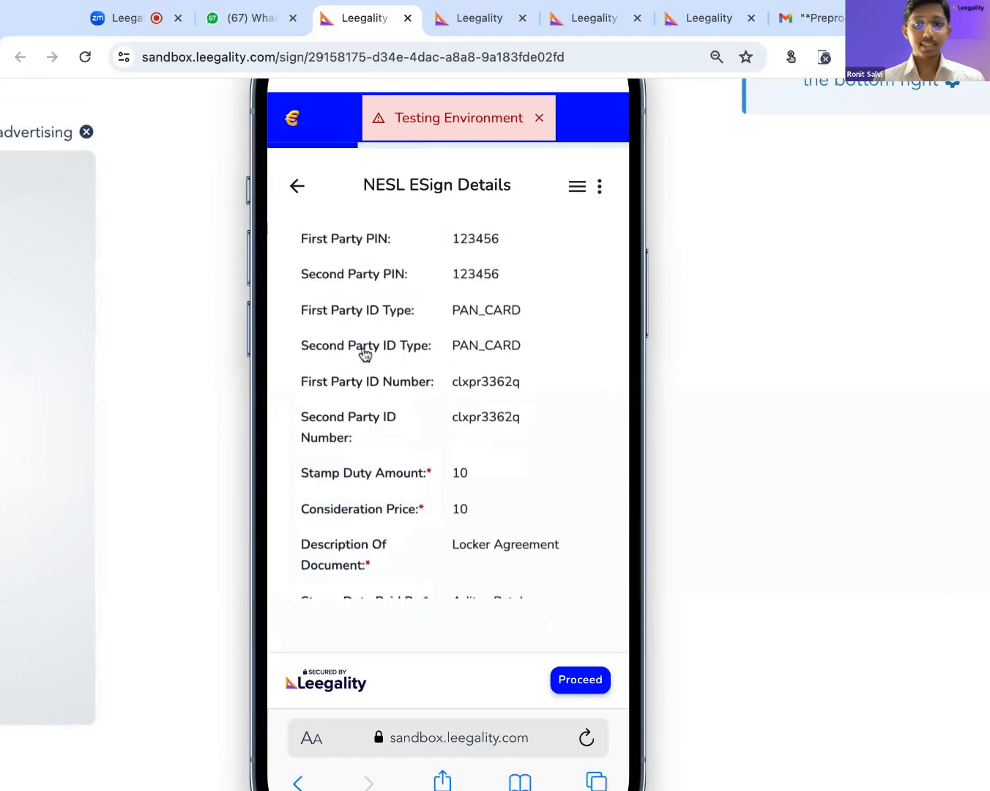
Examine the reviewer's stamp duty, consideration price and invitee details
{"action": "left_click_drag", "start_coordinate": [317, 482], "coordinate": [486, 515]}
{"action": "left_click", "coordinate": [385, 480]}
{"action": "scroll", "coordinate": [363, 396], "scroll_direction": "down", "scroll_amount": 10}
{"action": "left_click_drag", "start_coordinate": [363, 392], "coordinate": [367, 477]}
{"action": "left_click", "coordinate": [372, 485]}
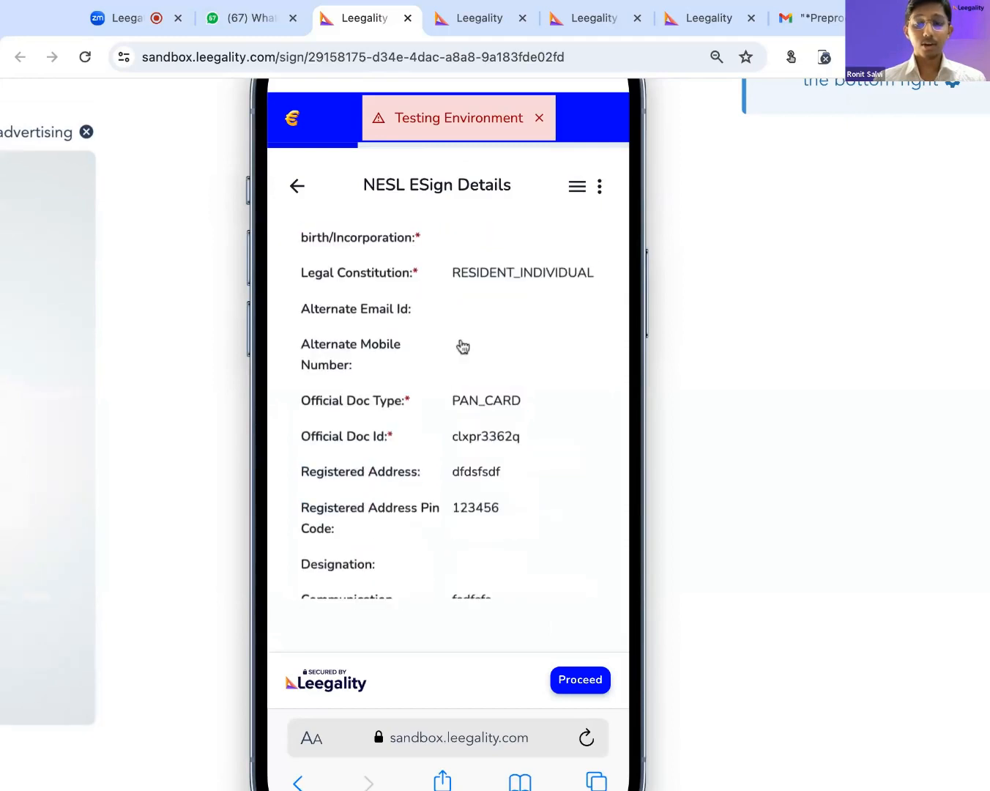
Jump to the Stamp 1 section of the NESL ESign Details and look over its party and ID fields
{"action": "left_click", "coordinate": [577, 193]}
{"action": "left_click", "coordinate": [348, 618]}
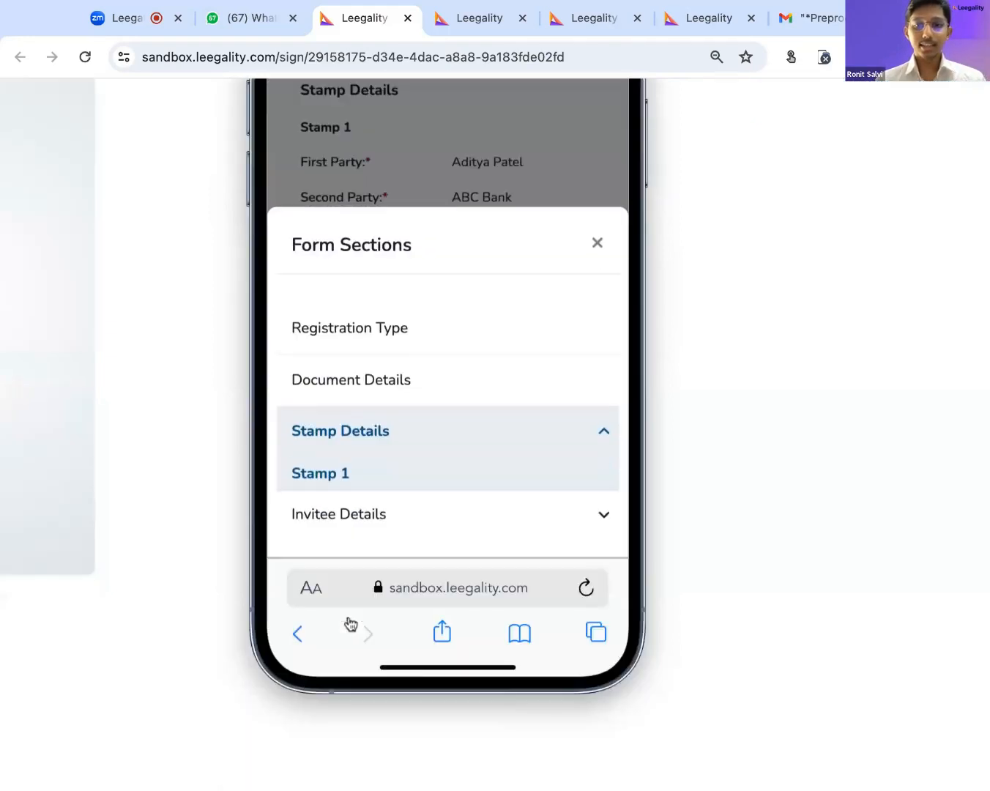
{"action": "left_click", "coordinate": [353, 488]}
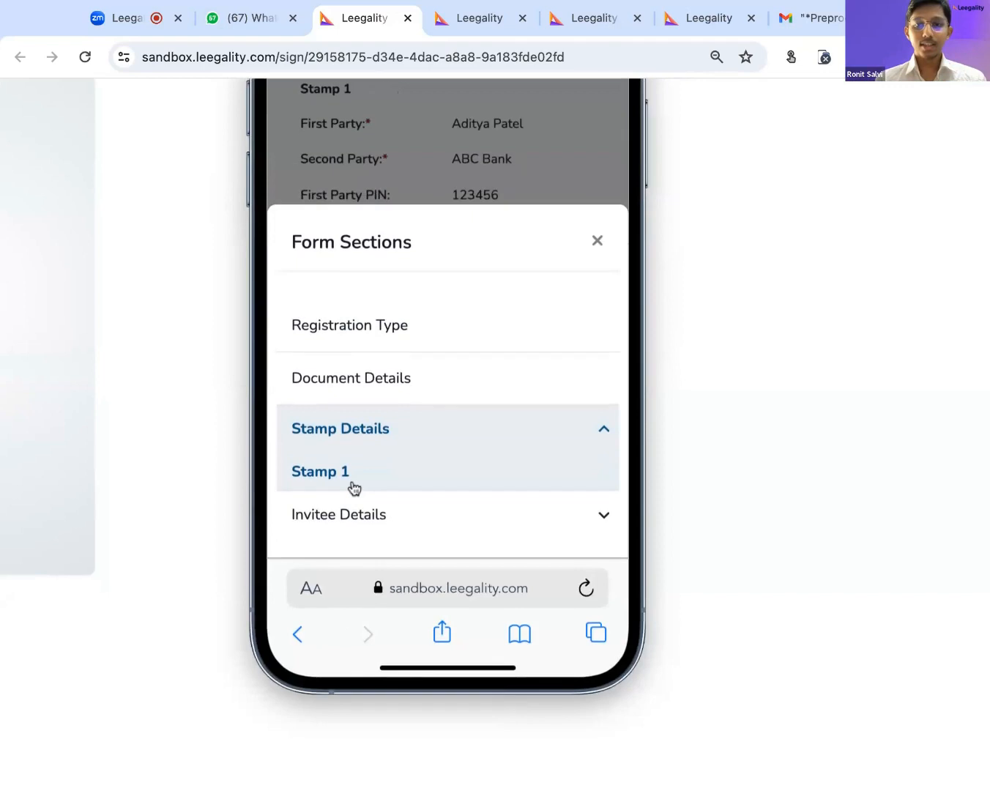
{"action": "left_click", "coordinate": [598, 243]}
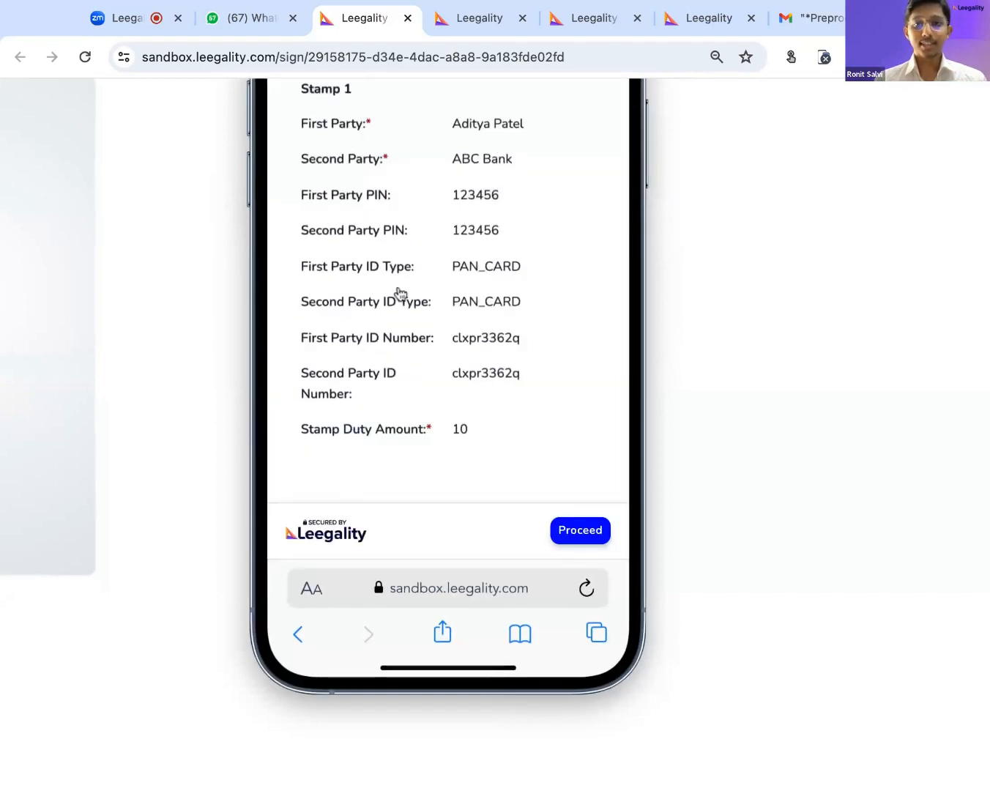
{"action": "scroll", "coordinate": [357, 296], "scroll_direction": "up", "scroll_amount": 1}
{"action": "scroll", "coordinate": [358, 296], "scroll_direction": "up", "scroll_amount": 1}
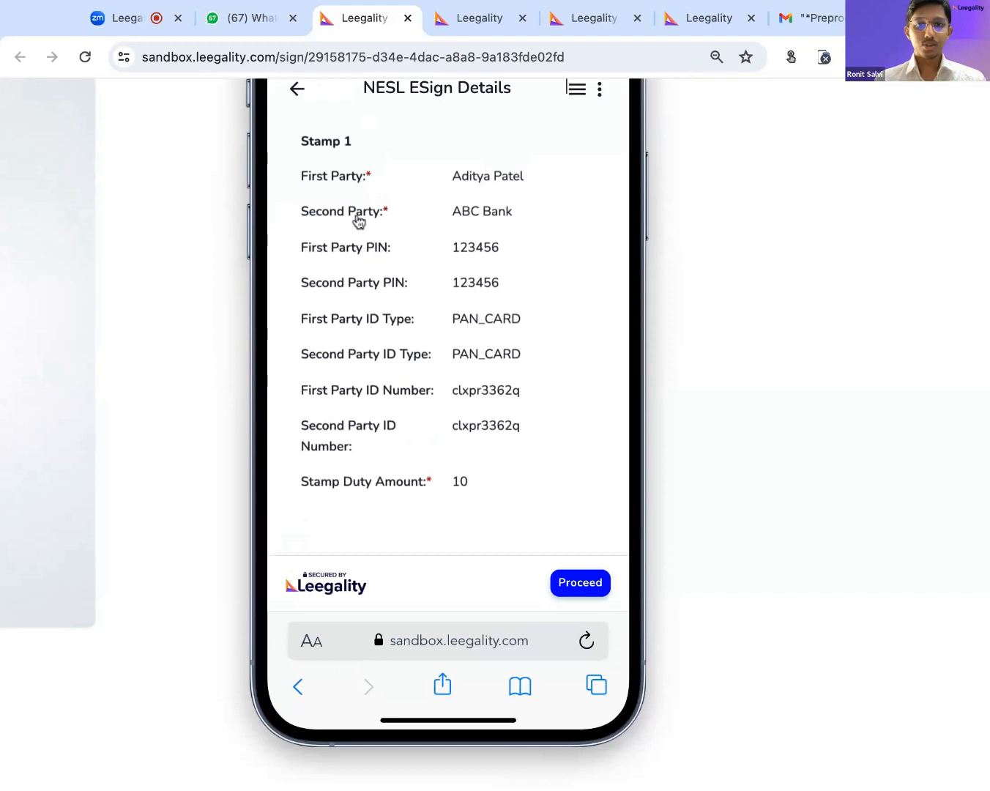
{"action": "scroll", "coordinate": [422, 350], "scroll_direction": "up", "scroll_amount": 1}
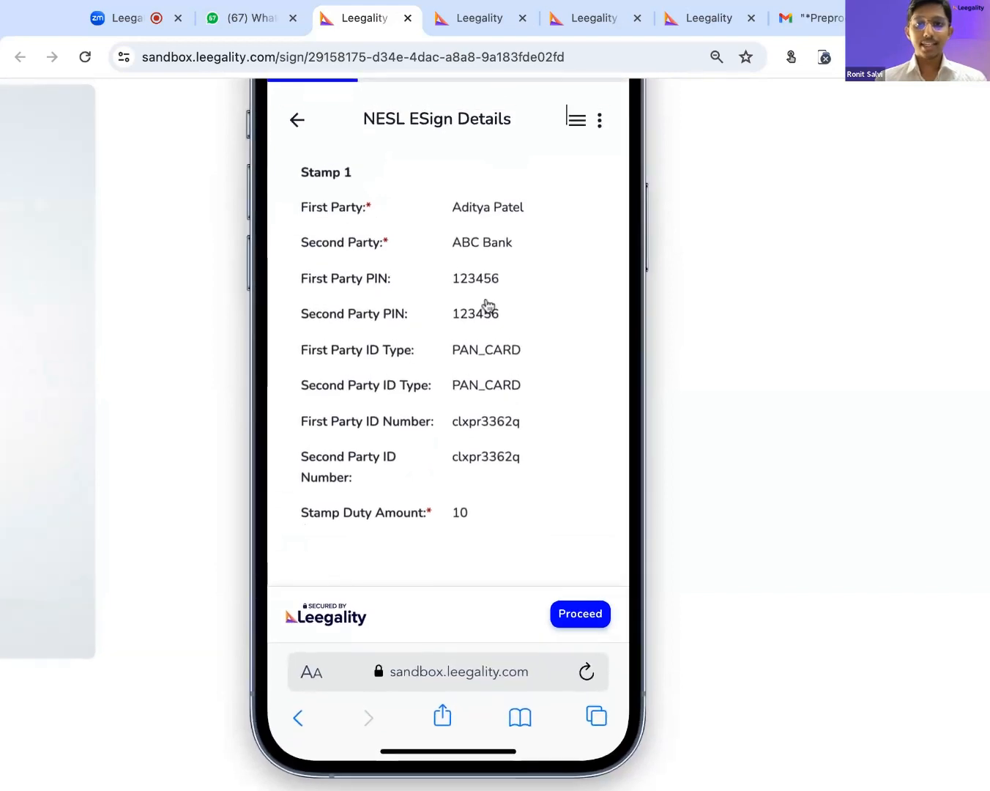
Check the Stamp Duty Amount in the Stamp 1 section, and proceed to the reviewer's identity confirmation
{"action": "left_click_drag", "start_coordinate": [314, 513], "coordinate": [474, 515]}
{"action": "left_click", "coordinate": [435, 521]}
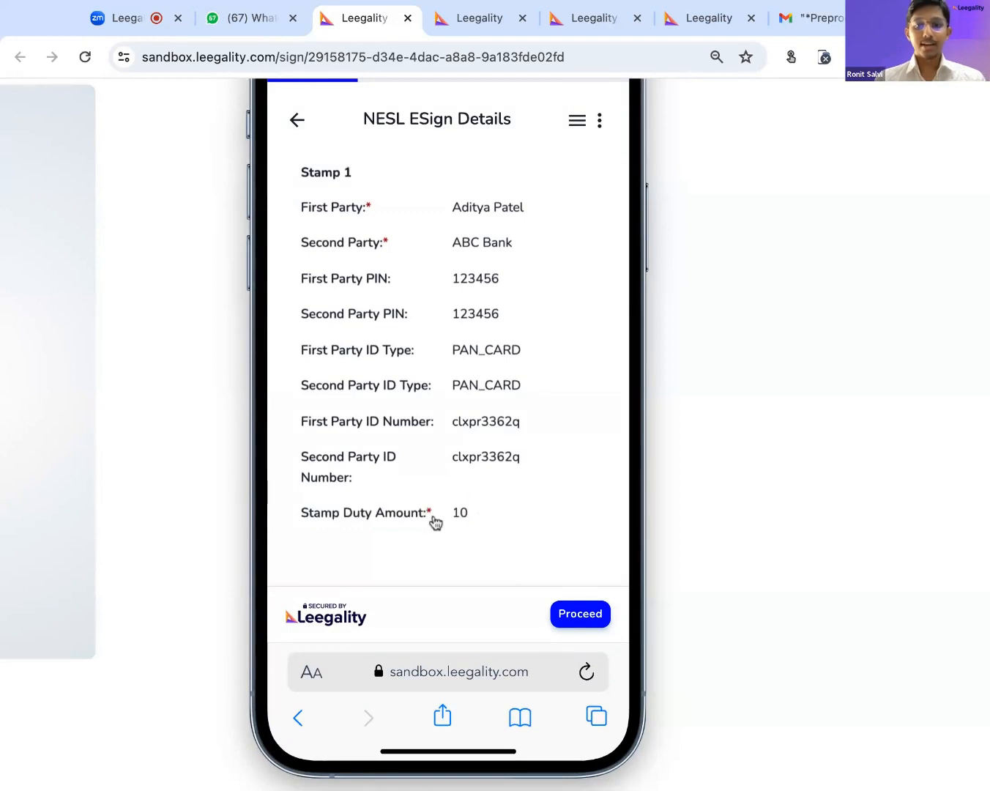
{"action": "scroll", "coordinate": [435, 520], "scroll_direction": "up", "scroll_amount": 1}
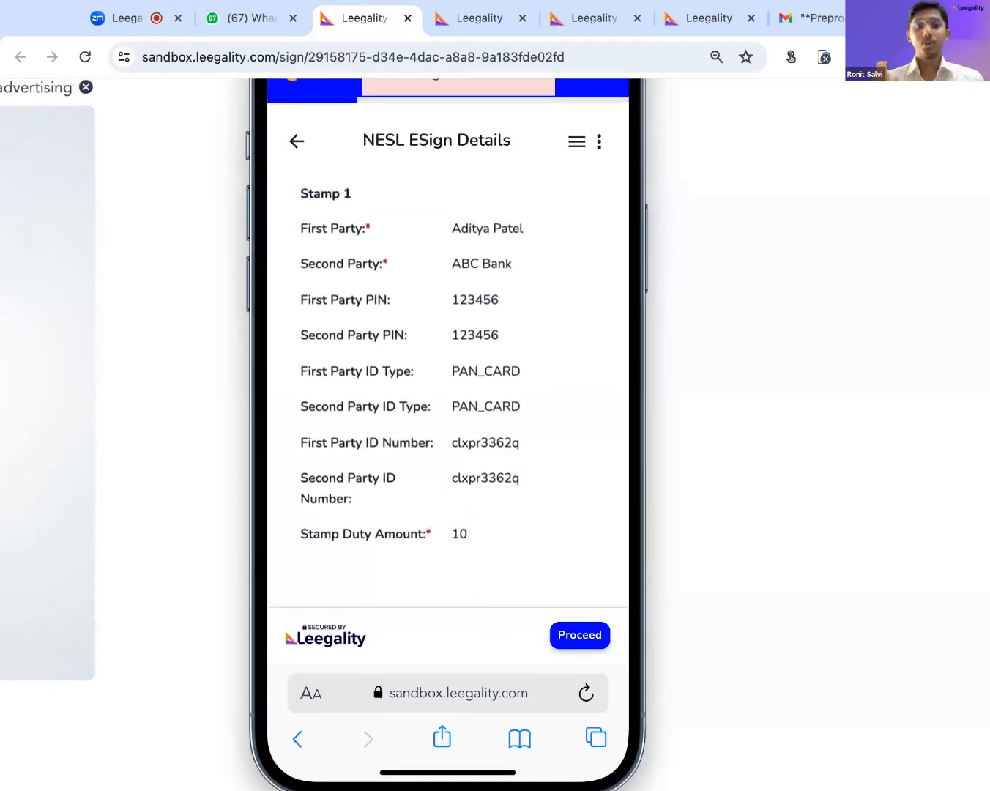
{"action": "left_click", "coordinate": [580, 635]}
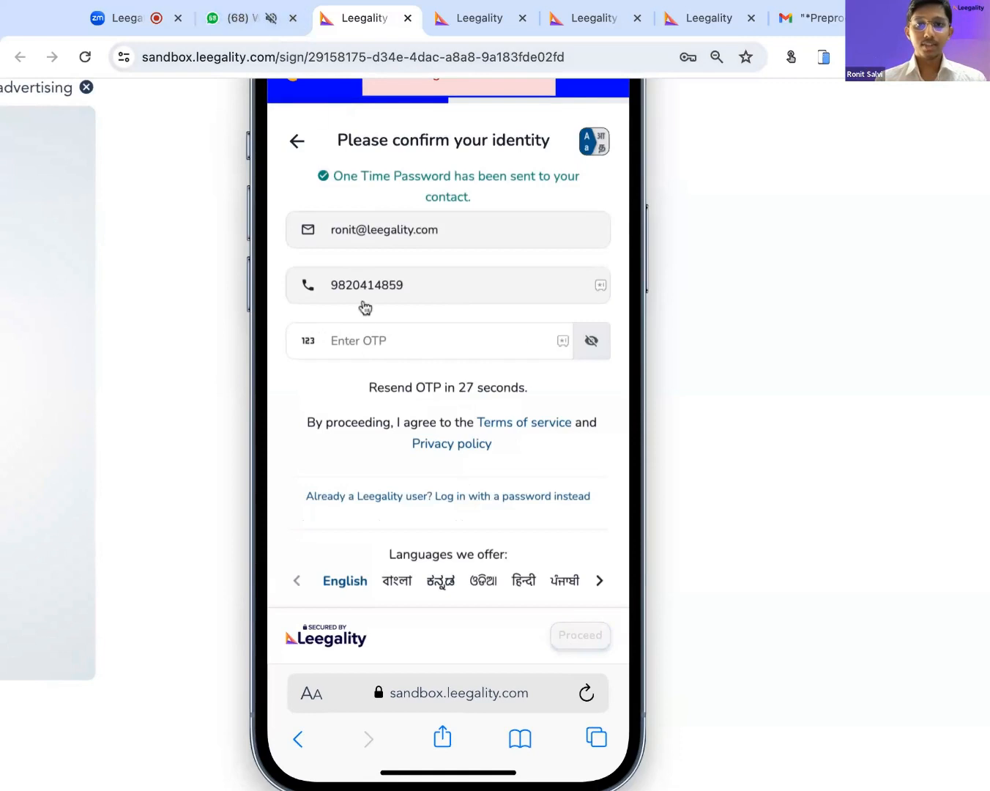
Copy the verification code from the Leegality chat in WhatsApp and submit it as the reviewer's OTP to confirm identity
{"action": "left_click", "coordinate": [246, 20]}
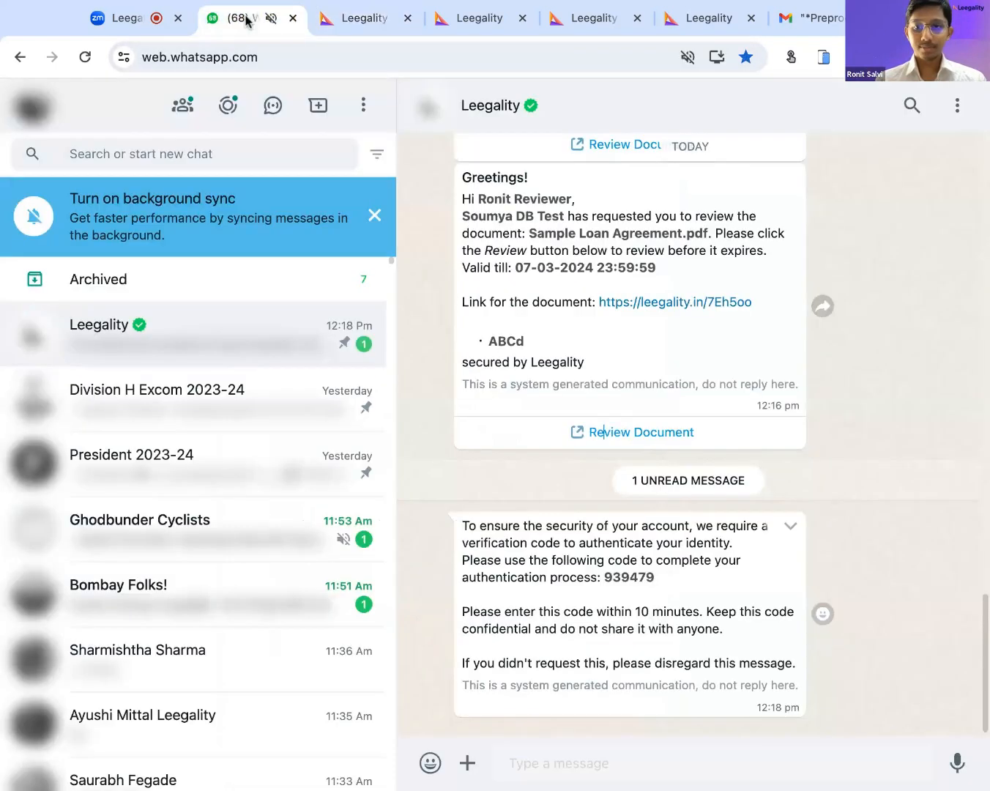
{"action": "double_click", "coordinate": [623, 578]}
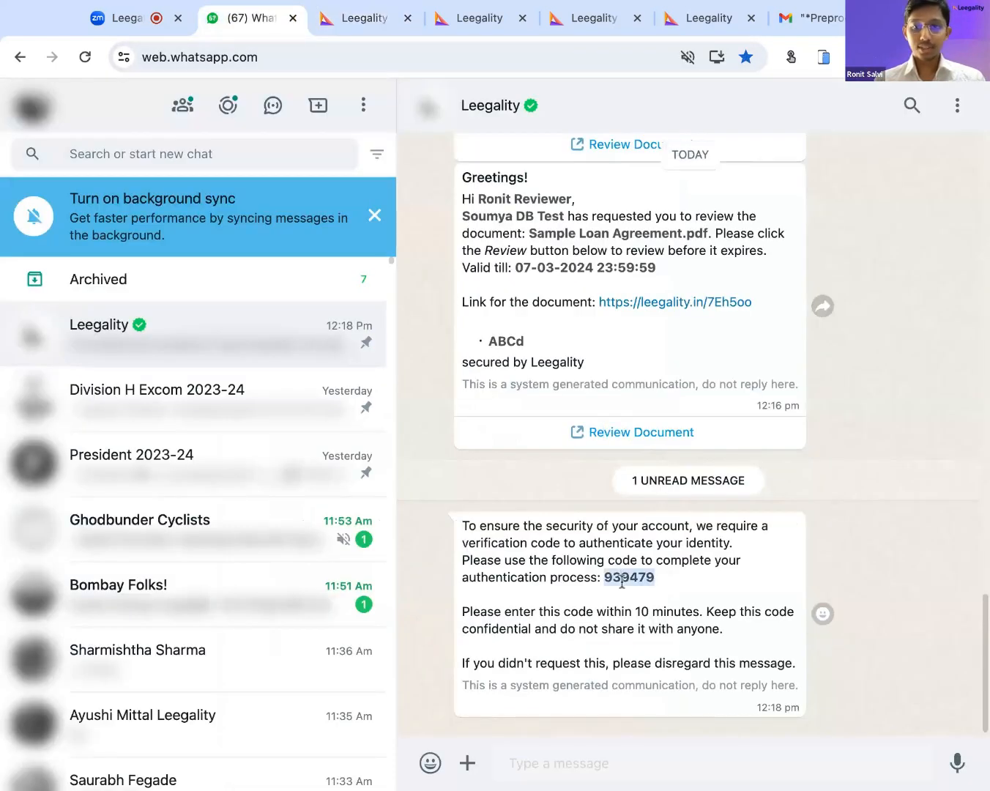
{"action": "left_click", "coordinate": [350, 21]}
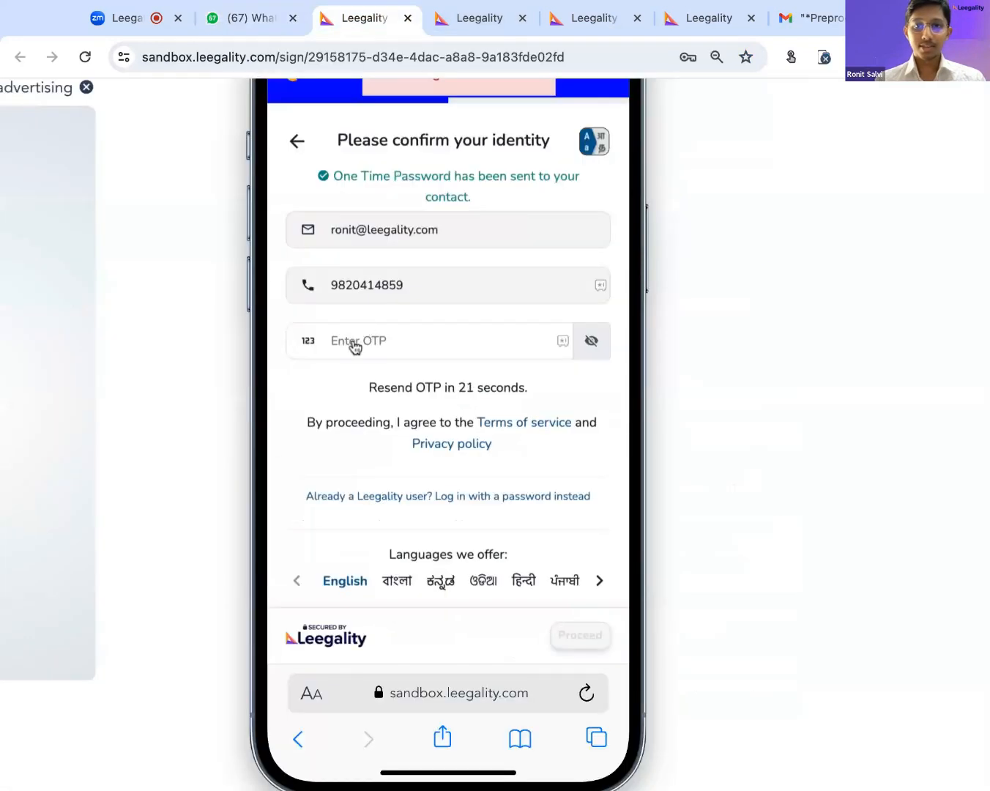
{"action": "left_click", "coordinate": [353, 347]}
{"action": "key", "text": "ctrl+v"}
{"action": "left_click", "coordinate": [568, 482]}
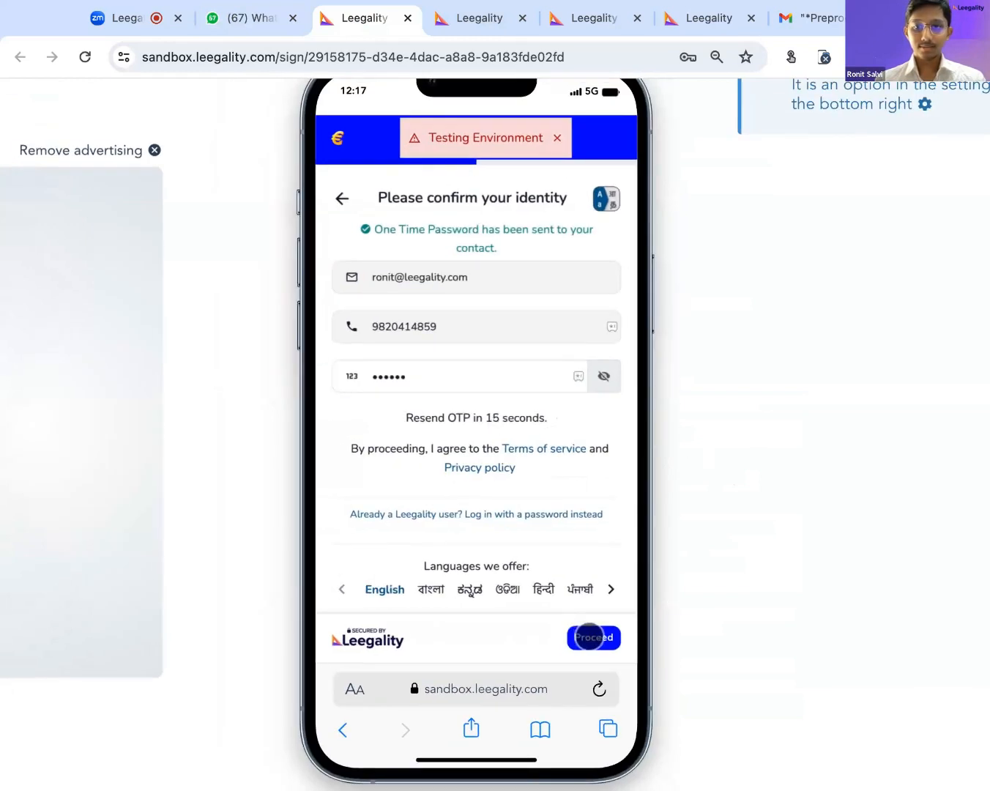
{"action": "left_click", "coordinate": [589, 636]}
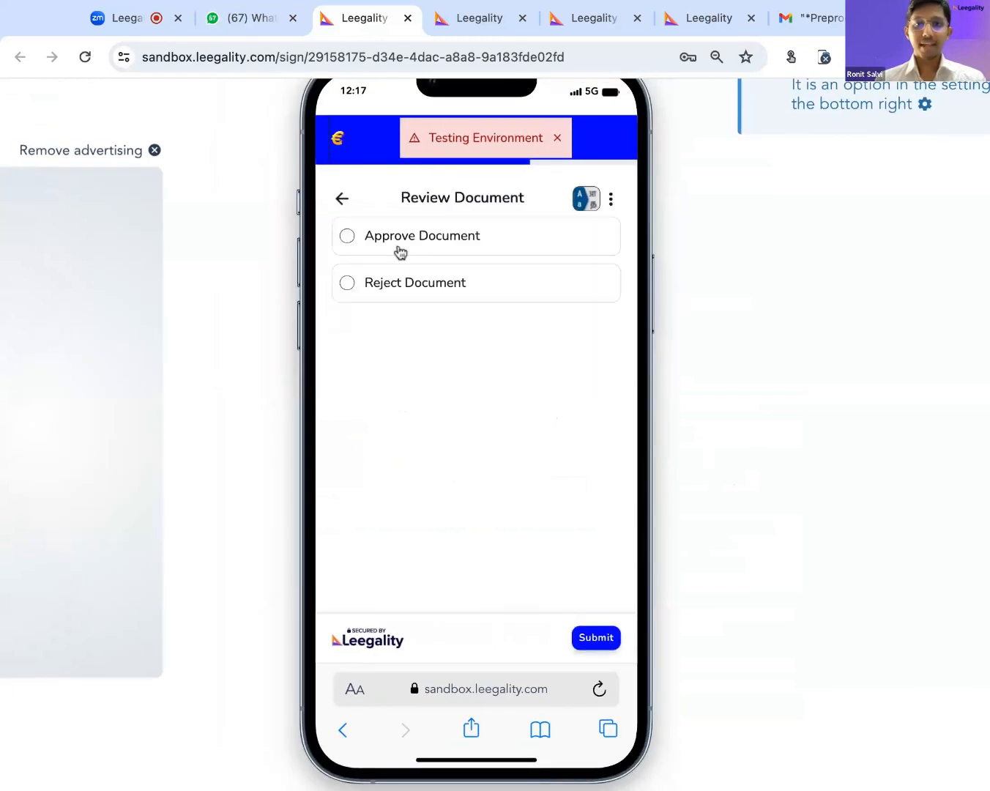
Reject the document with the reason "Stamp Duty should be Rs. 100 instead of Rs. 10"
{"action": "left_click", "coordinate": [364, 285]}
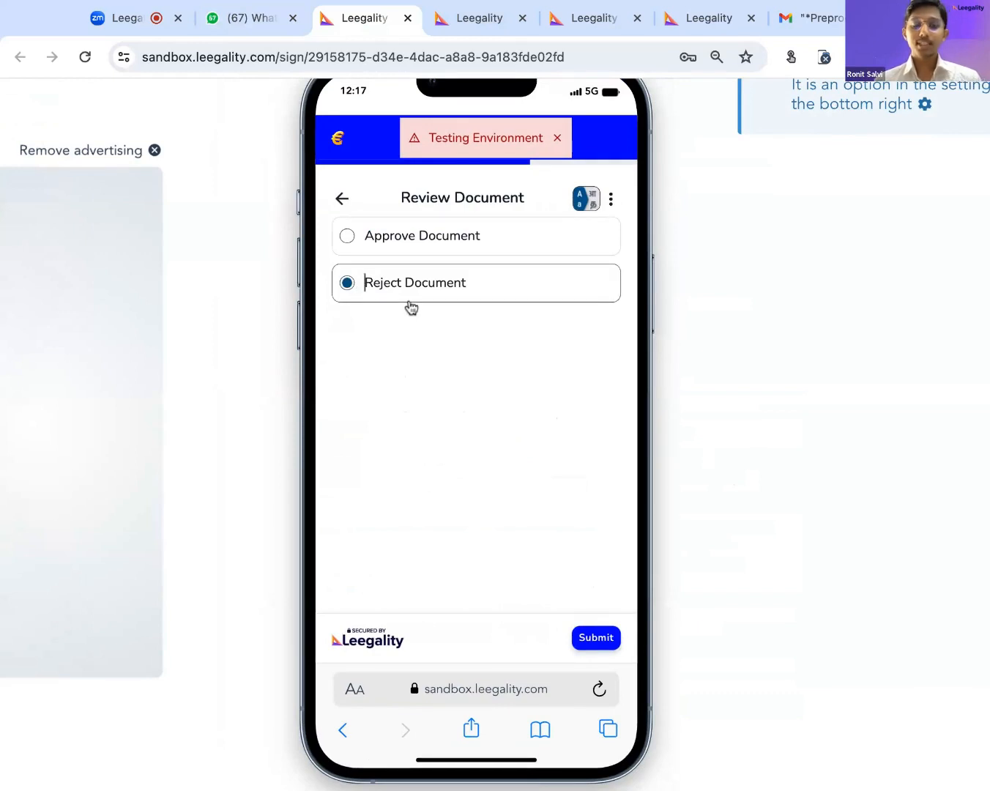
{"action": "left_click", "coordinate": [596, 638]}
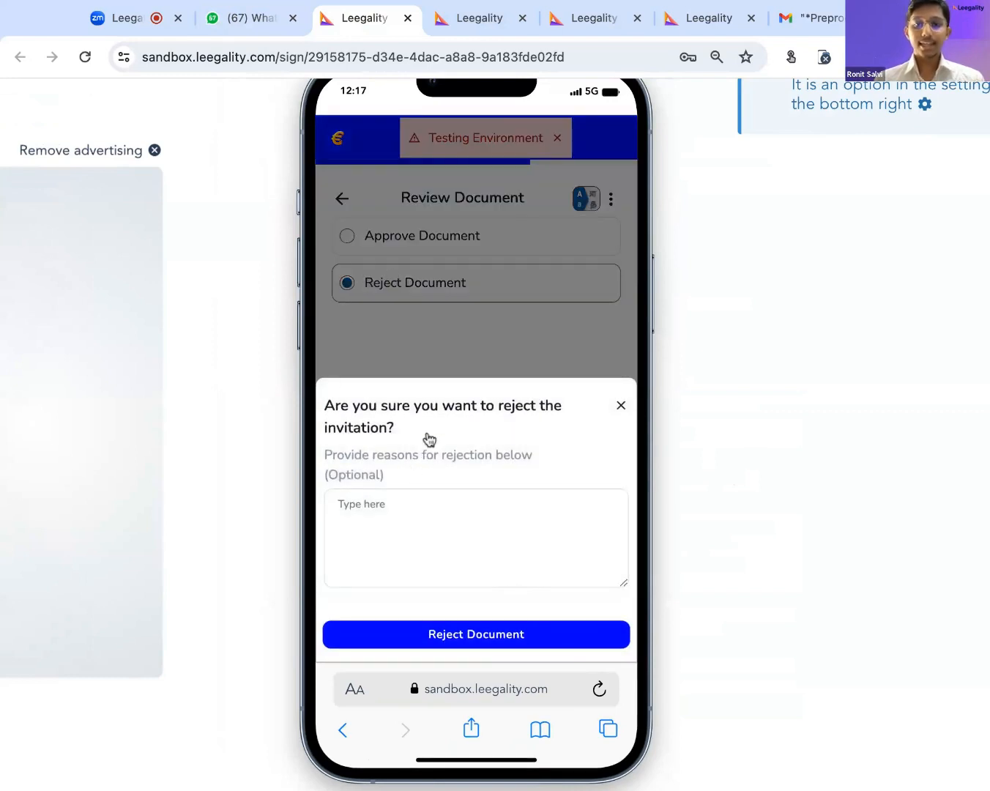
{"action": "left_click", "coordinate": [412, 521]}
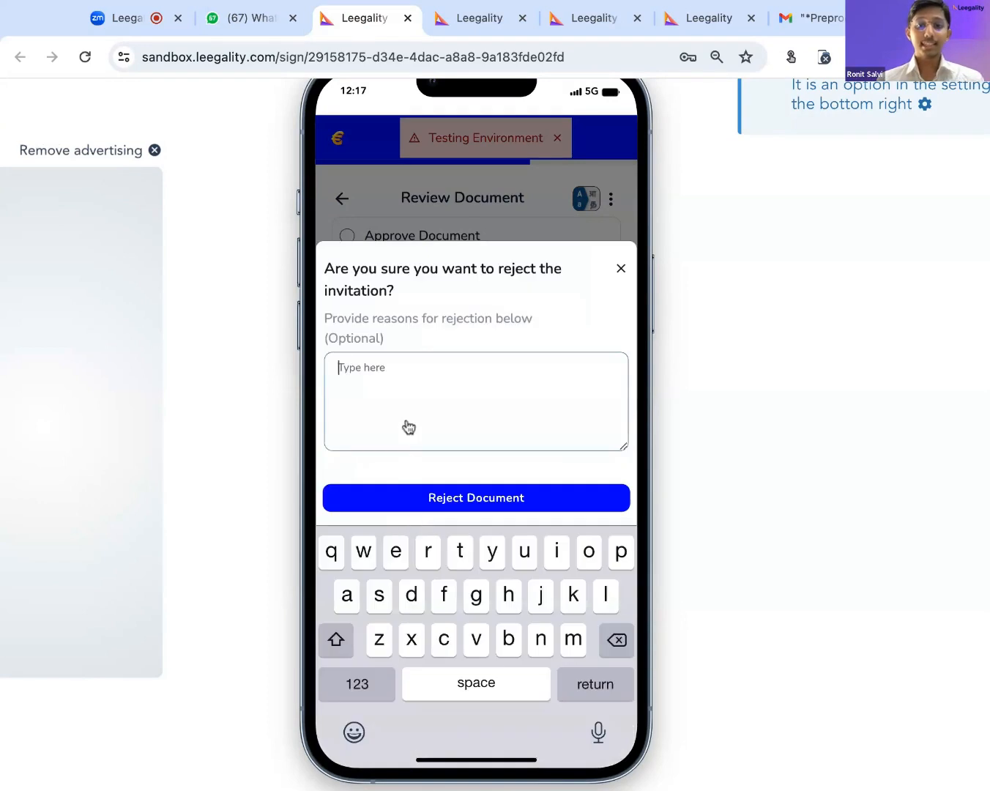
{"action": "type", "text": "c"}
{"action": "key", "text": "BackSpace"}
{"action": "type", "text": "Stamp D"}
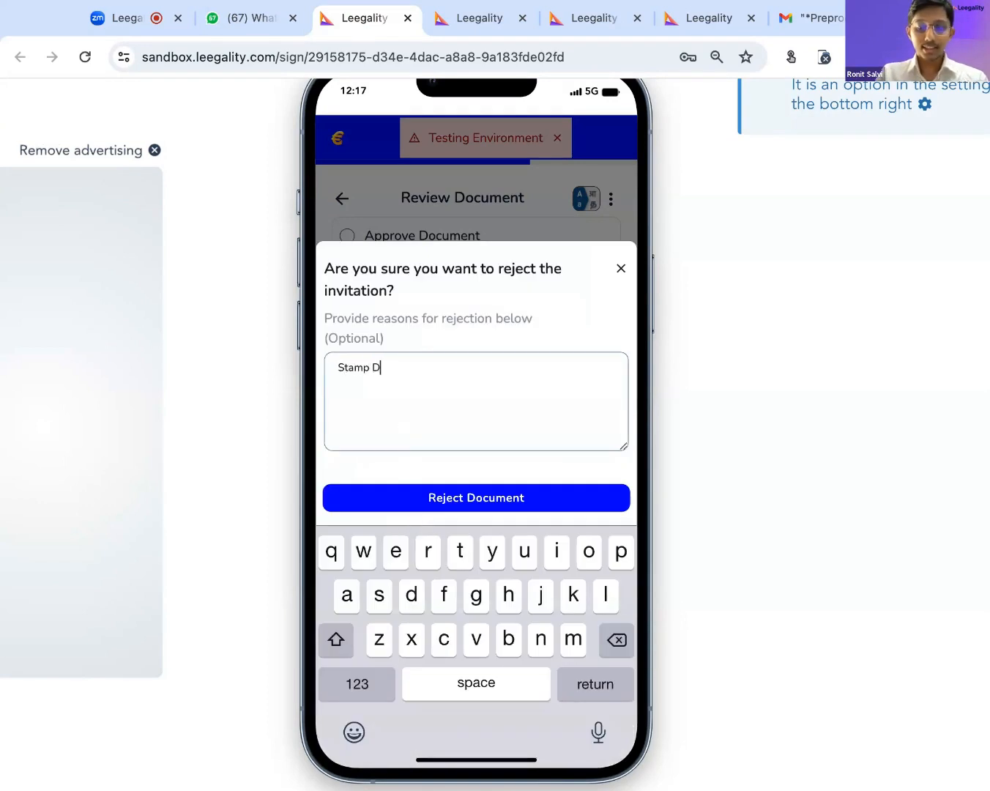
{"action": "type", "text": "uty should be Rs. 100 instead of Rs. 10"}
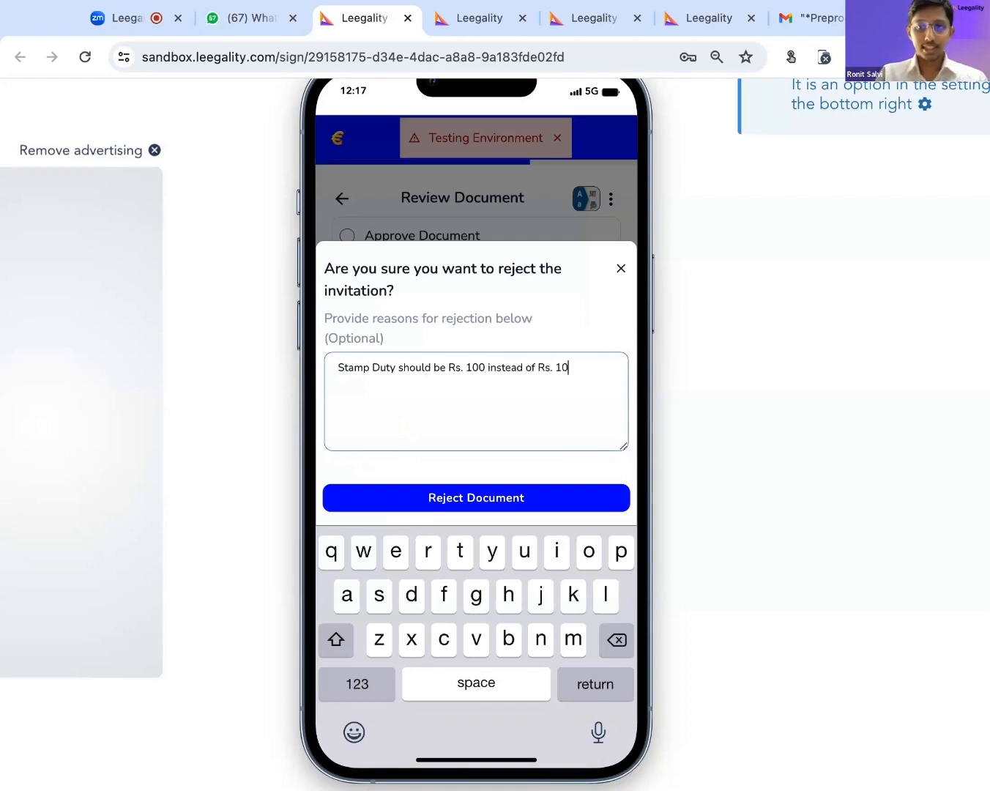
{"action": "left_click", "coordinate": [386, 509]}
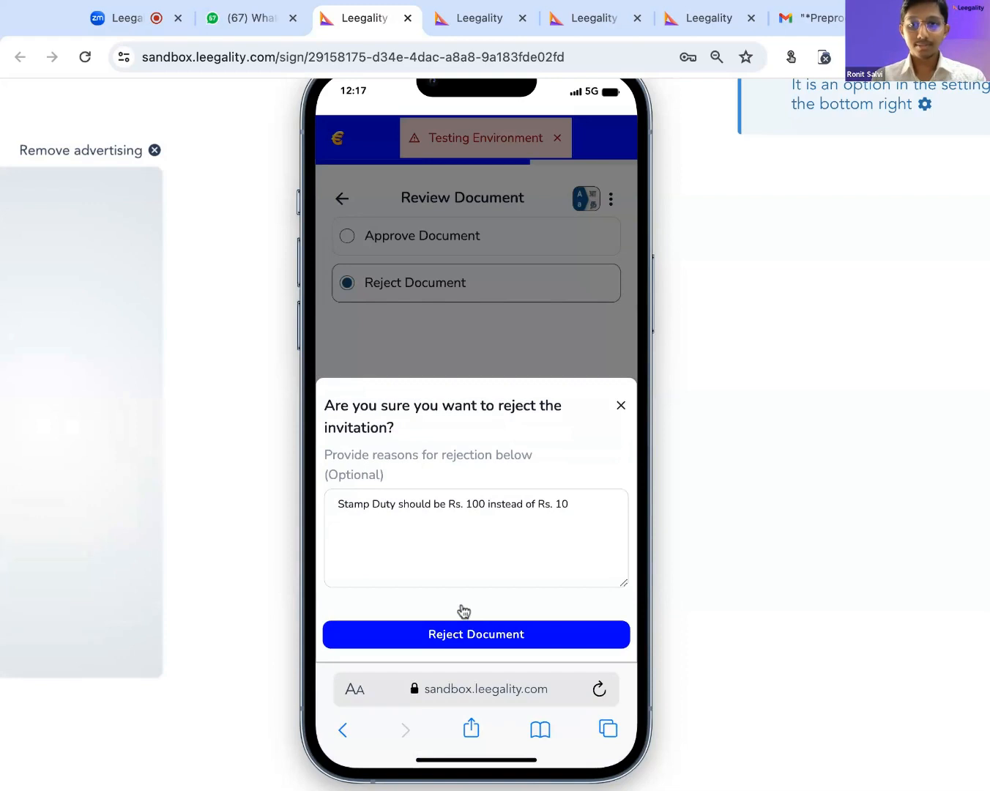
{"action": "left_click", "coordinate": [515, 627]}
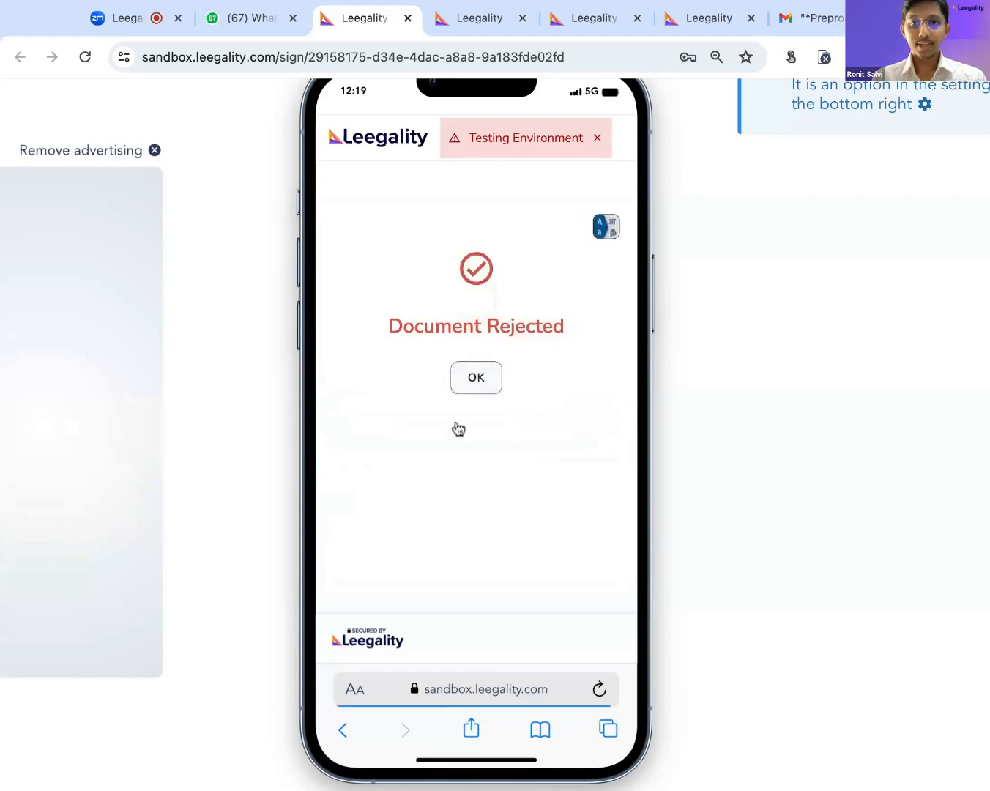
Switch to WhatsApp and read the reviewer's rejection notification for Sample Loan Agreement.pdf
{"action": "scroll", "coordinate": [530, 256], "scroll_direction": "down", "scroll_amount": 3}
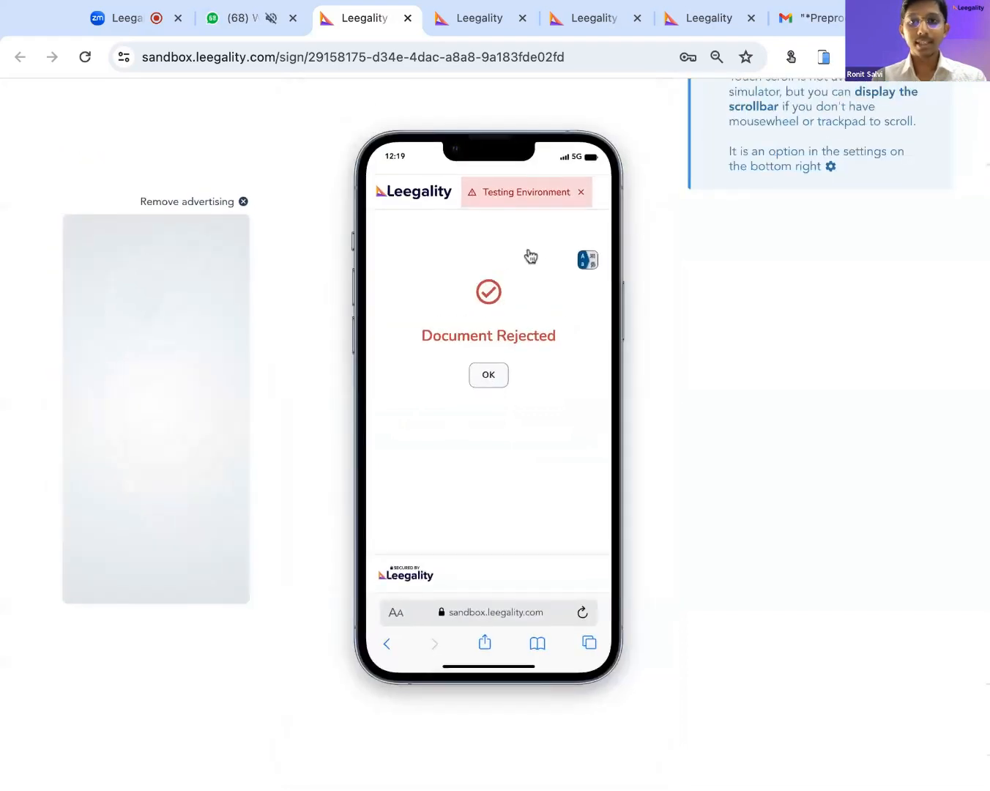
{"action": "left_click", "coordinate": [244, 22]}
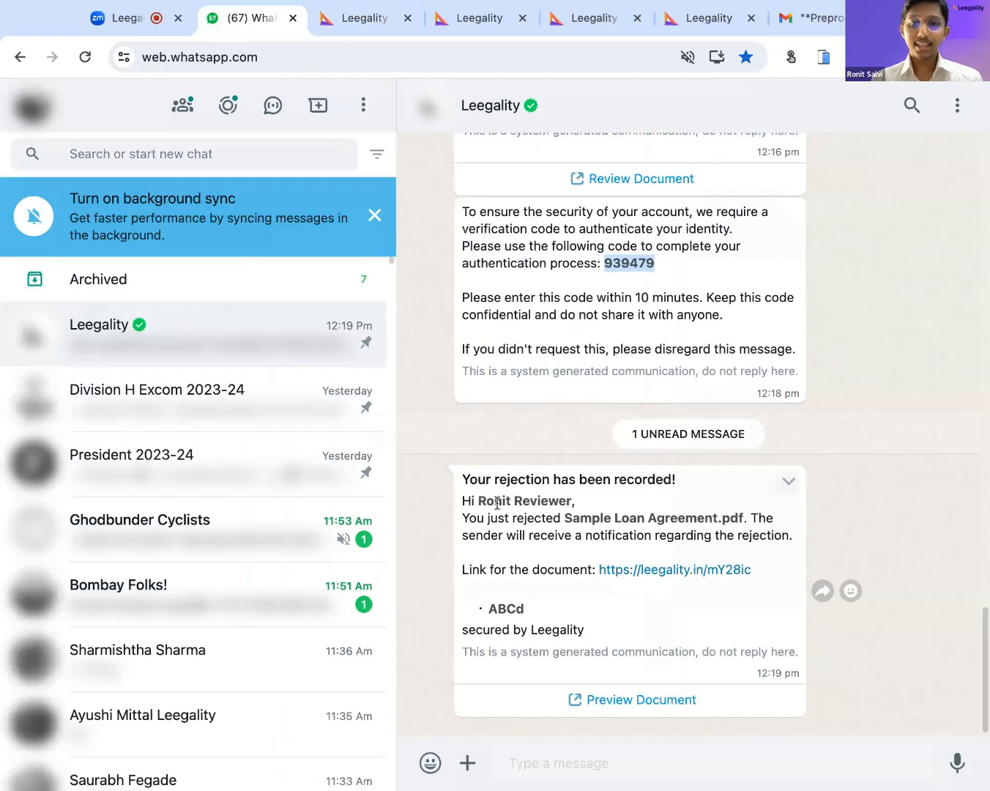
{"action": "left_click_drag", "start_coordinate": [463, 520], "coordinate": [730, 520]}
{"action": "left_click", "coordinate": [730, 520]}
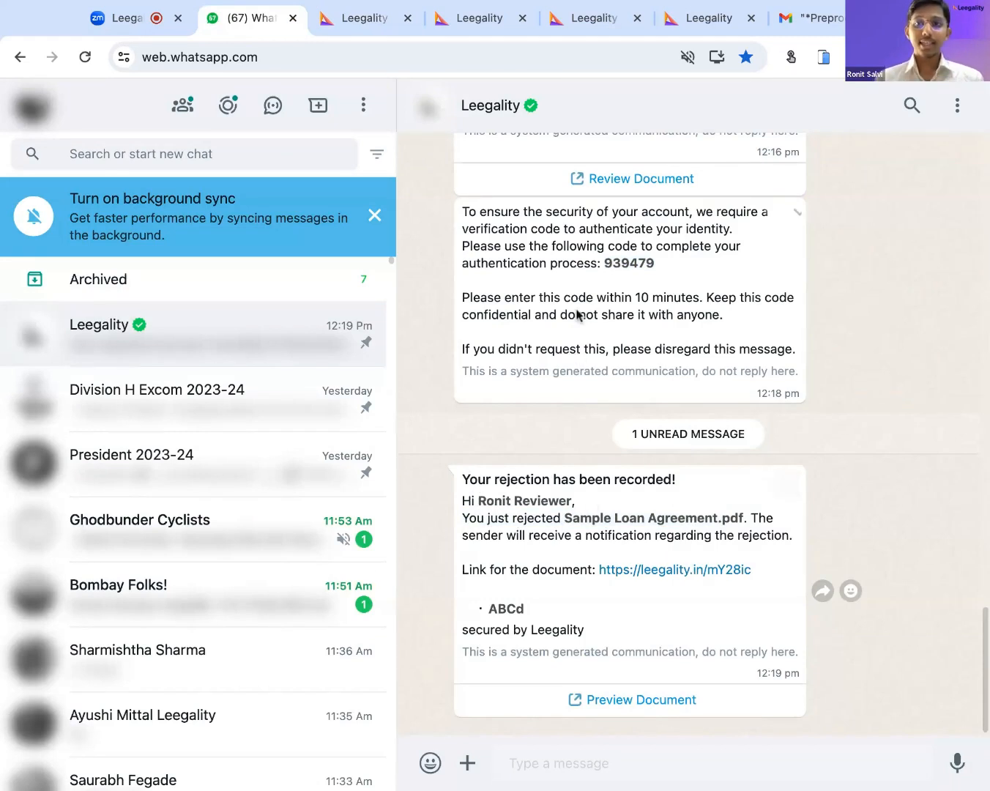
Switch to Gmail, open the sender's rejection email and examine the reviewer and rejection message in it
{"action": "left_click", "coordinate": [807, 31]}
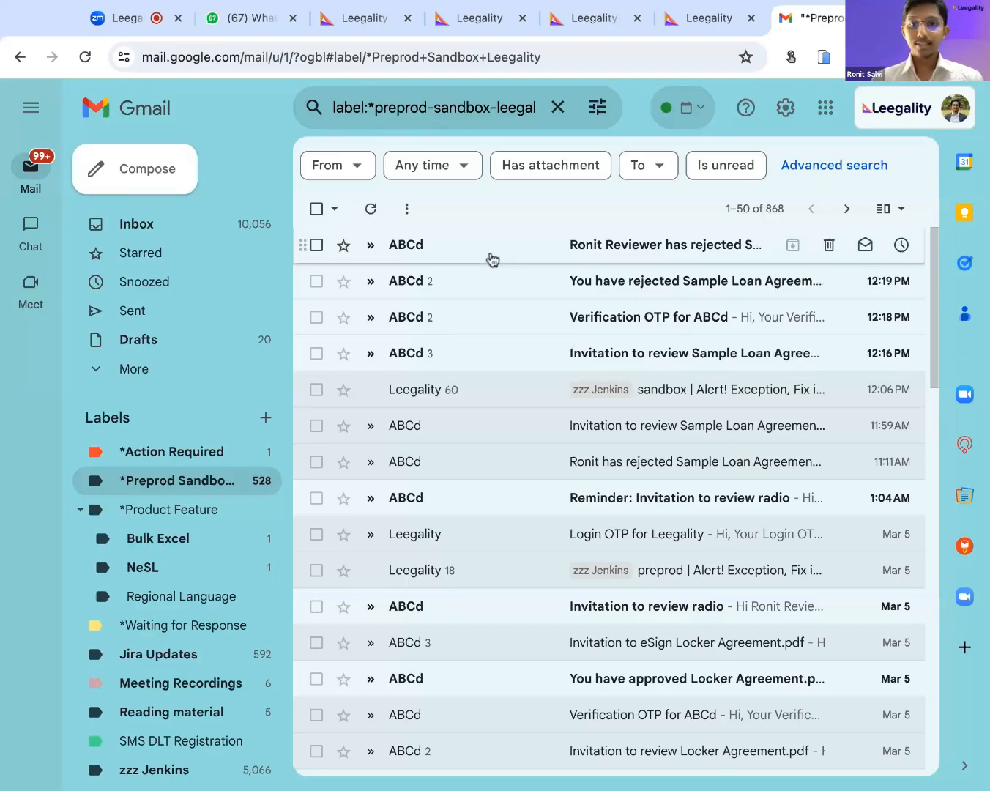
{"action": "left_click", "coordinate": [491, 258]}
{"action": "scroll", "coordinate": [500, 509], "scroll_direction": "down", "scroll_amount": 1}
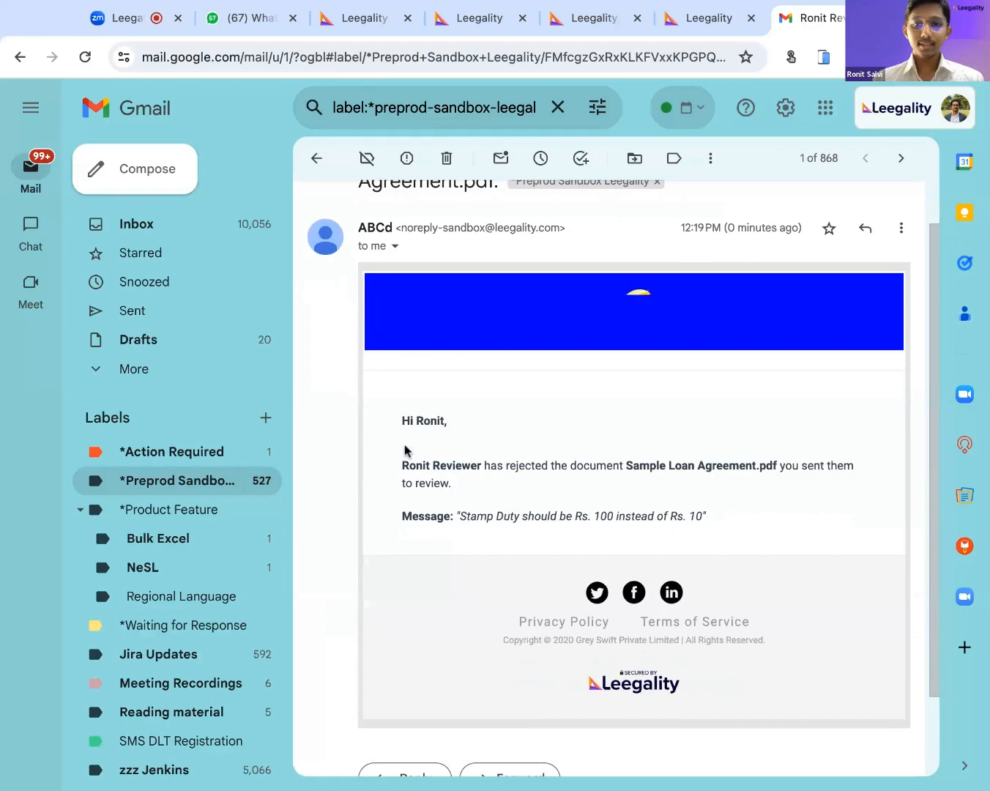
{"action": "left_click_drag", "start_coordinate": [402, 465], "coordinate": [480, 465]}
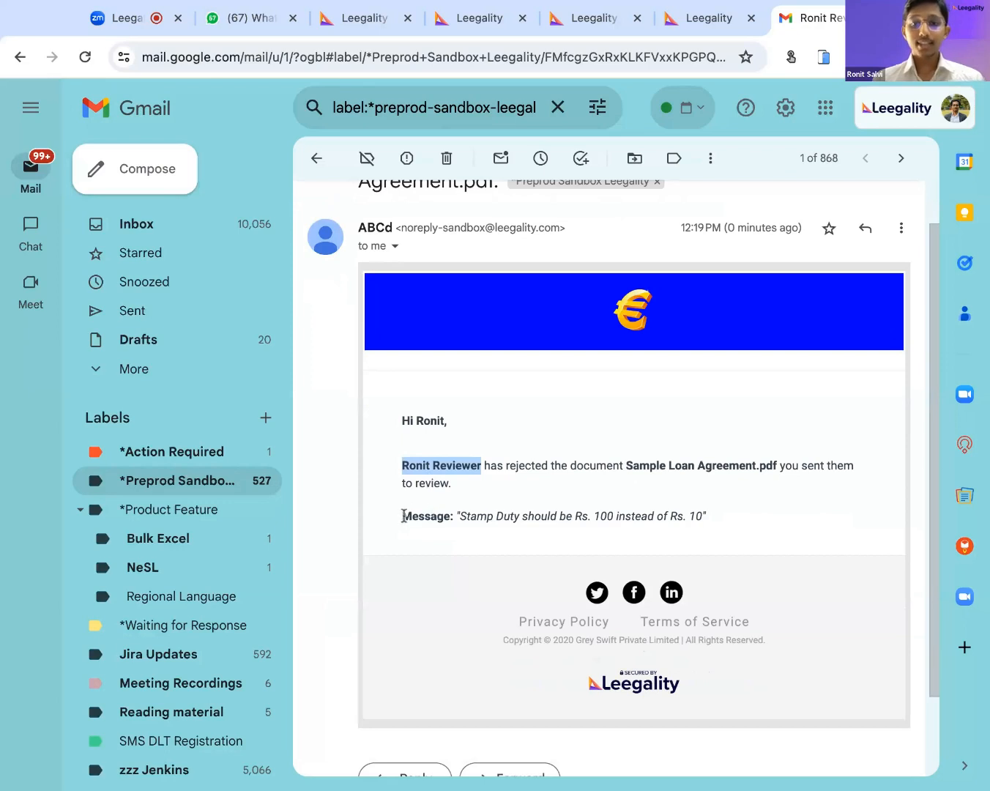
{"action": "double_click", "coordinate": [404, 516]}
{"action": "left_click_drag", "start_coordinate": [462, 517], "coordinate": [707, 516]}
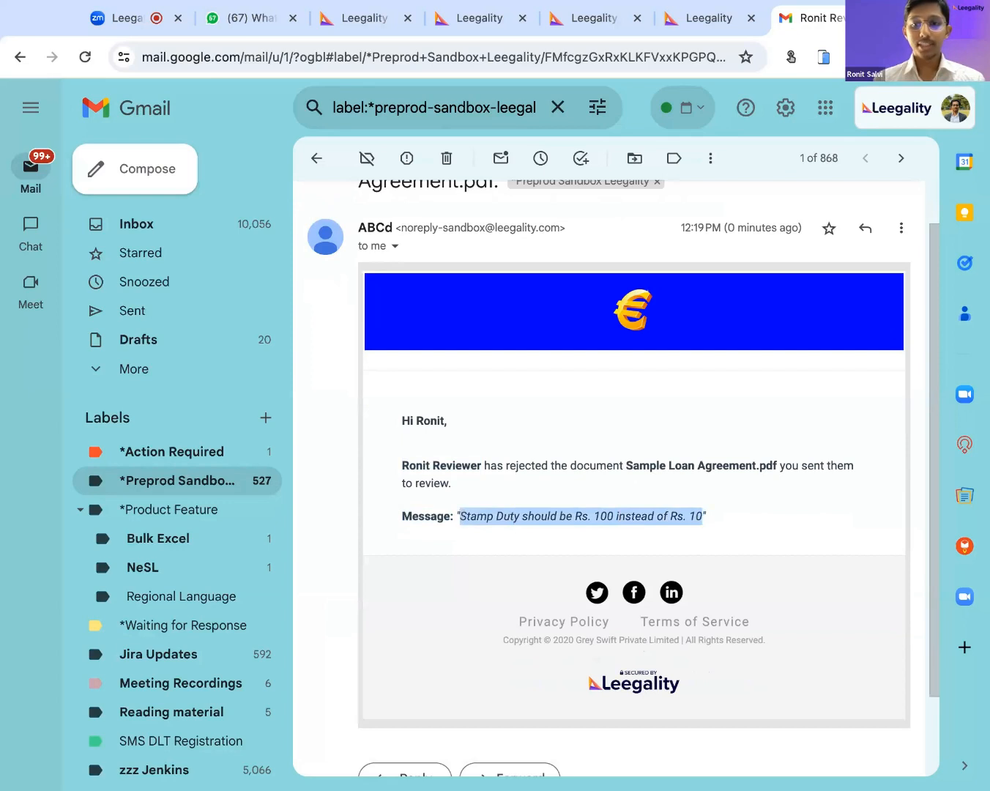
{"action": "left_click", "coordinate": [648, 516]}
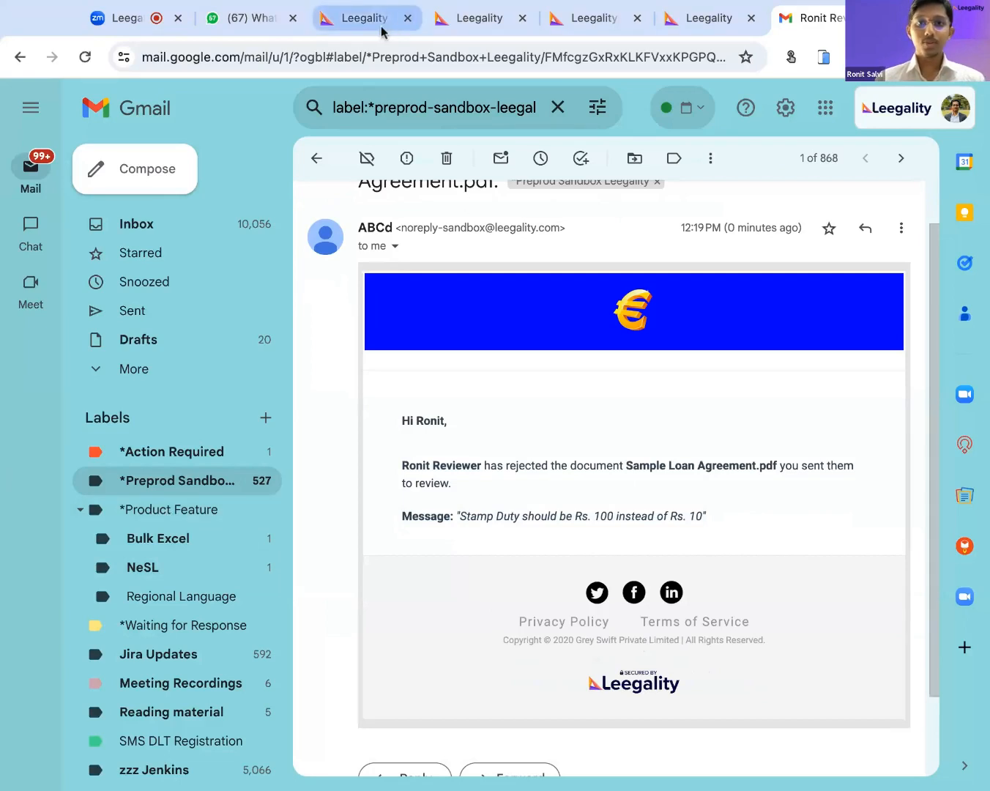
Switch to the other reviewer invitation in the phone simulator, proceed to its NESL ESign Details and look over the Document Details
{"action": "left_click", "coordinate": [491, 24]}
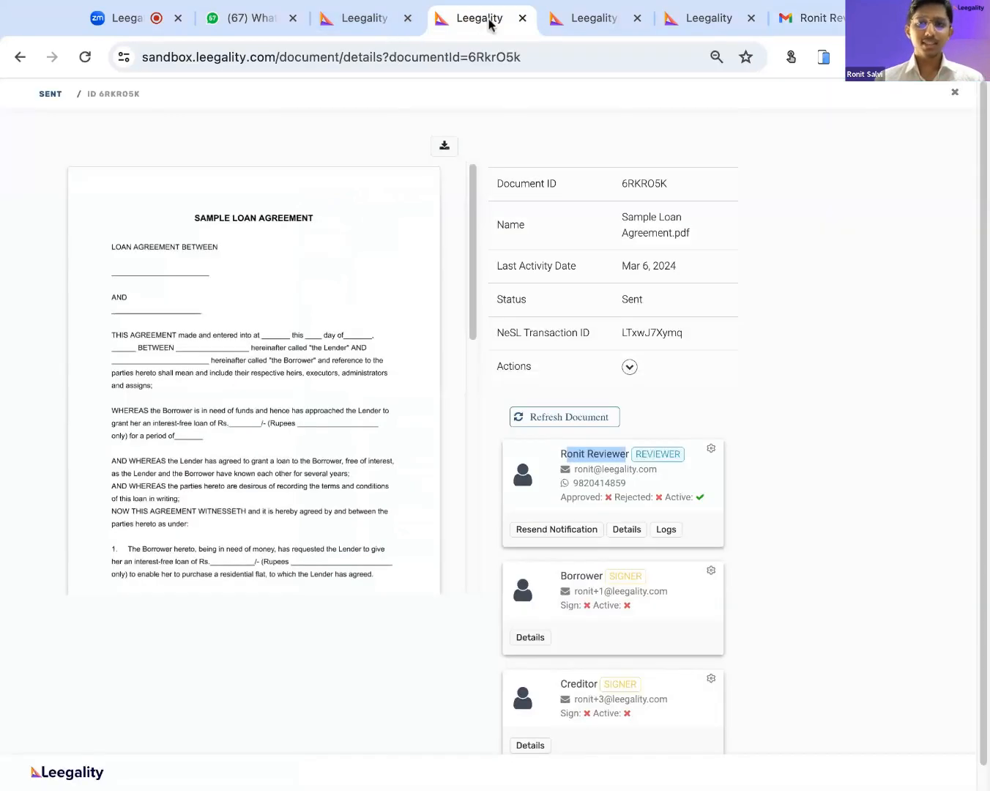
{"action": "left_click", "coordinate": [562, 27]}
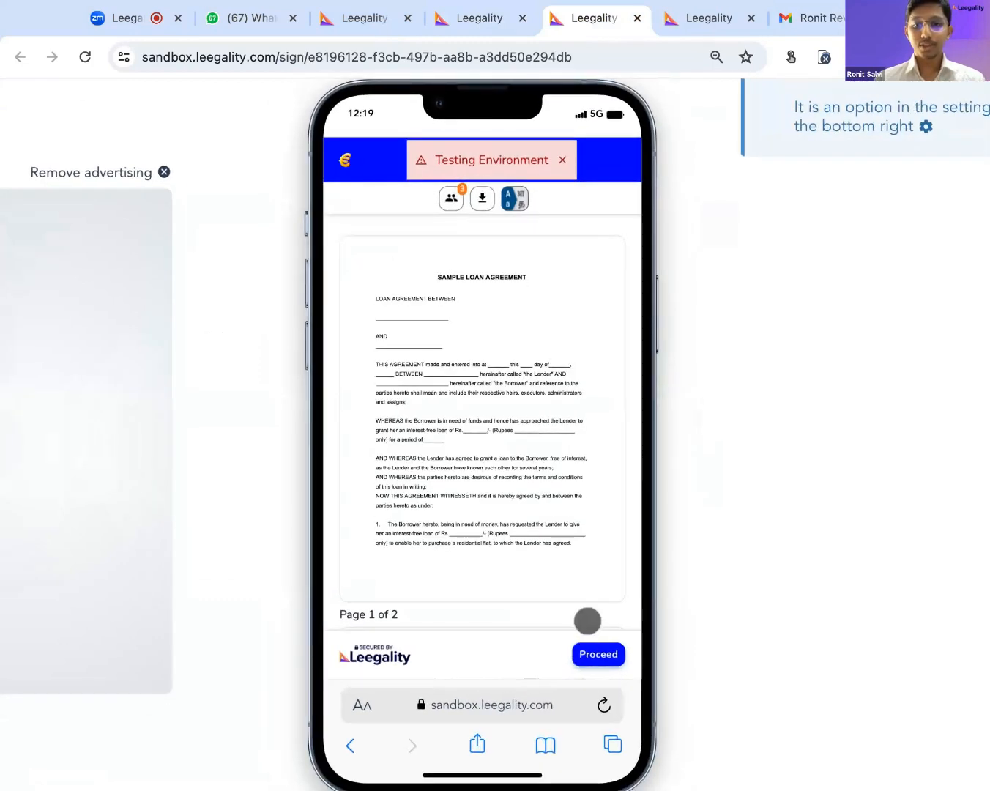
{"action": "left_click", "coordinate": [602, 653]}
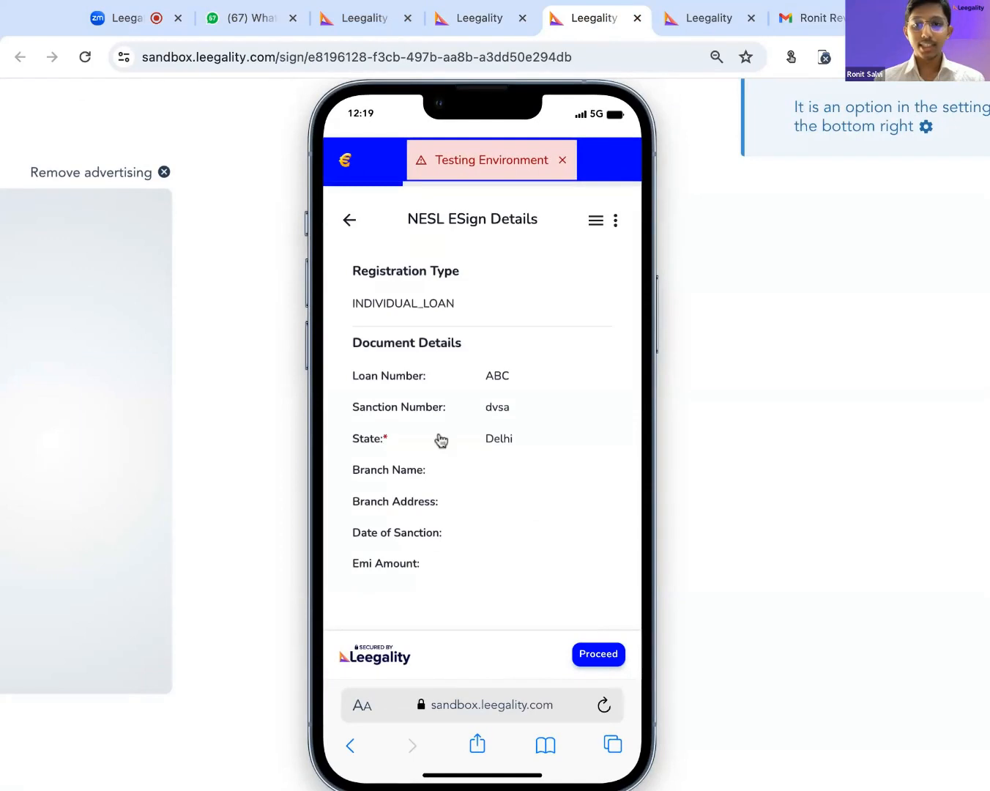
{"action": "left_click_drag", "start_coordinate": [366, 376], "coordinate": [418, 508]}
{"action": "left_click", "coordinate": [418, 508]}
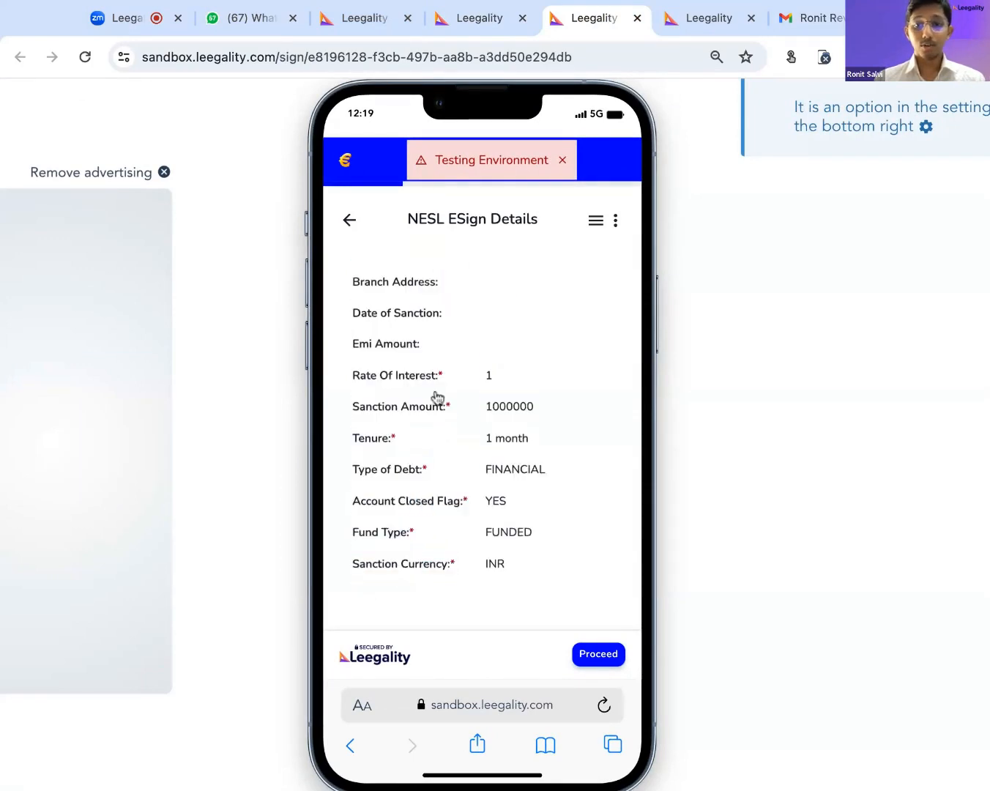
Jump to the Invitee 1 details through the form sections and look over the fields
{"action": "left_click", "coordinate": [595, 225]}
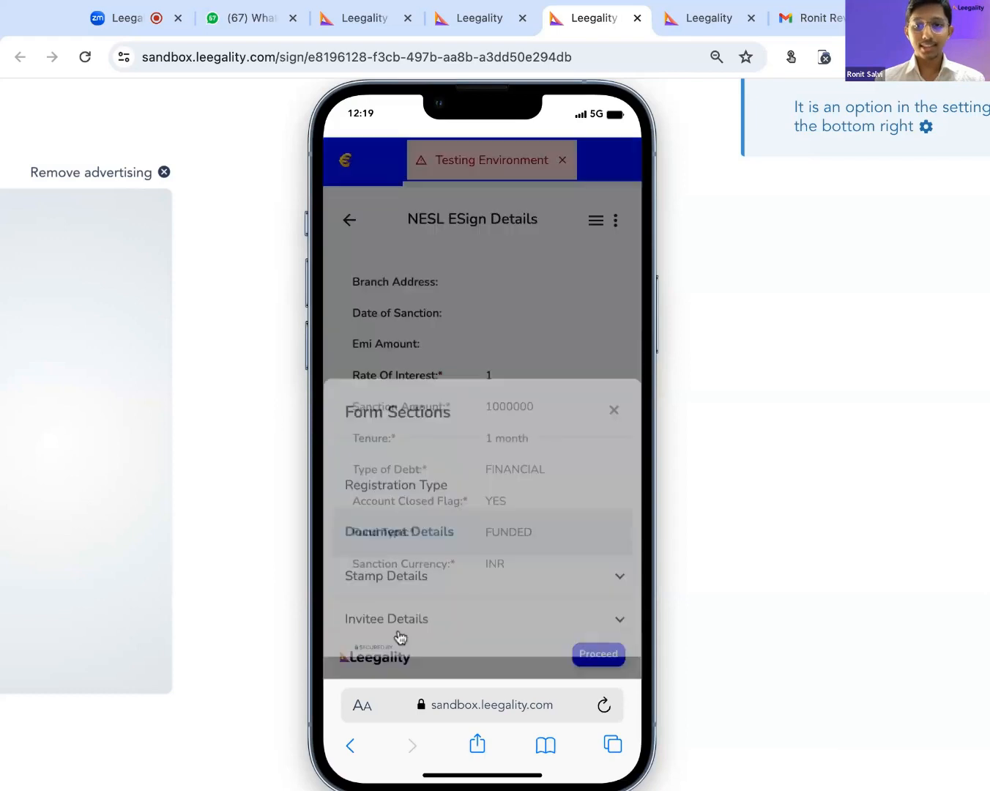
{"action": "left_click", "coordinate": [425, 596]}
{"action": "left_click", "coordinate": [422, 492]}
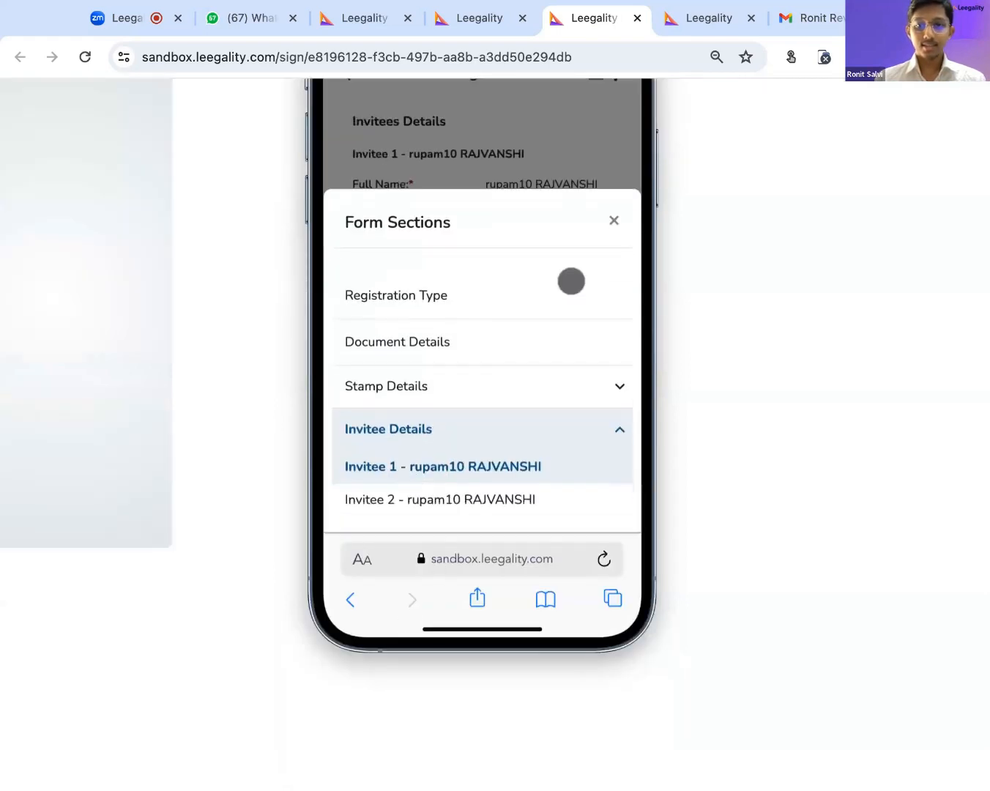
{"action": "left_click", "coordinate": [614, 223]}
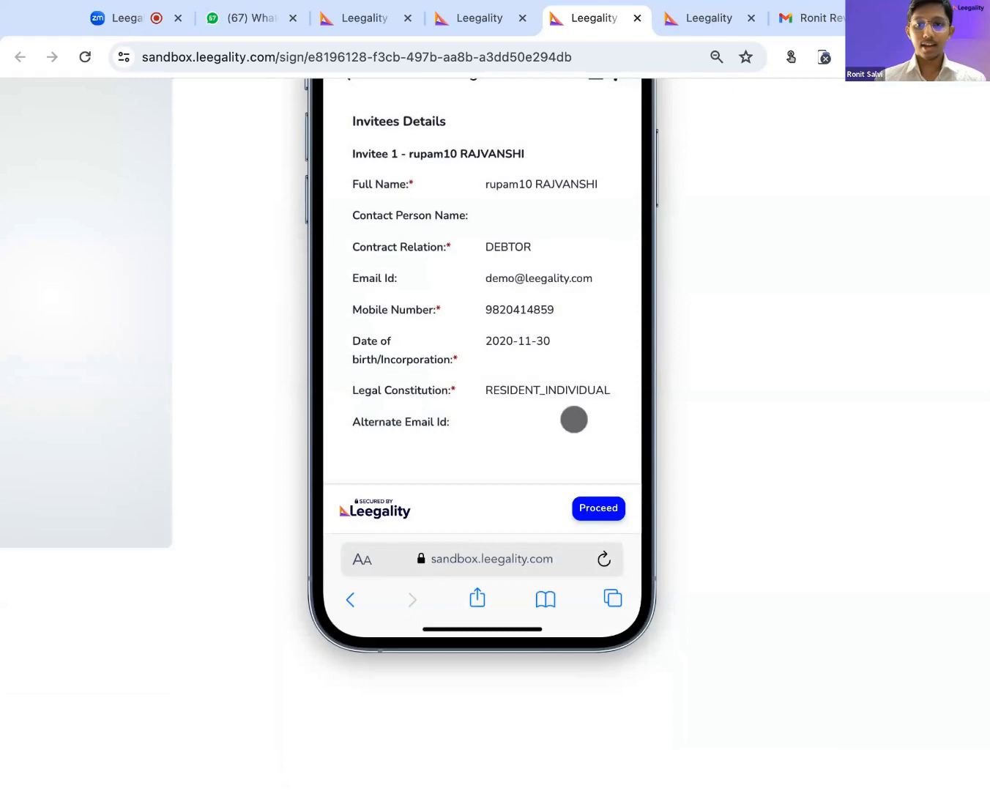
Proceed from the invitee details to identity confirmation, then switch to WhatsApp and copy the verification code from Leegality's newest message
{"action": "left_click", "coordinate": [591, 508]}
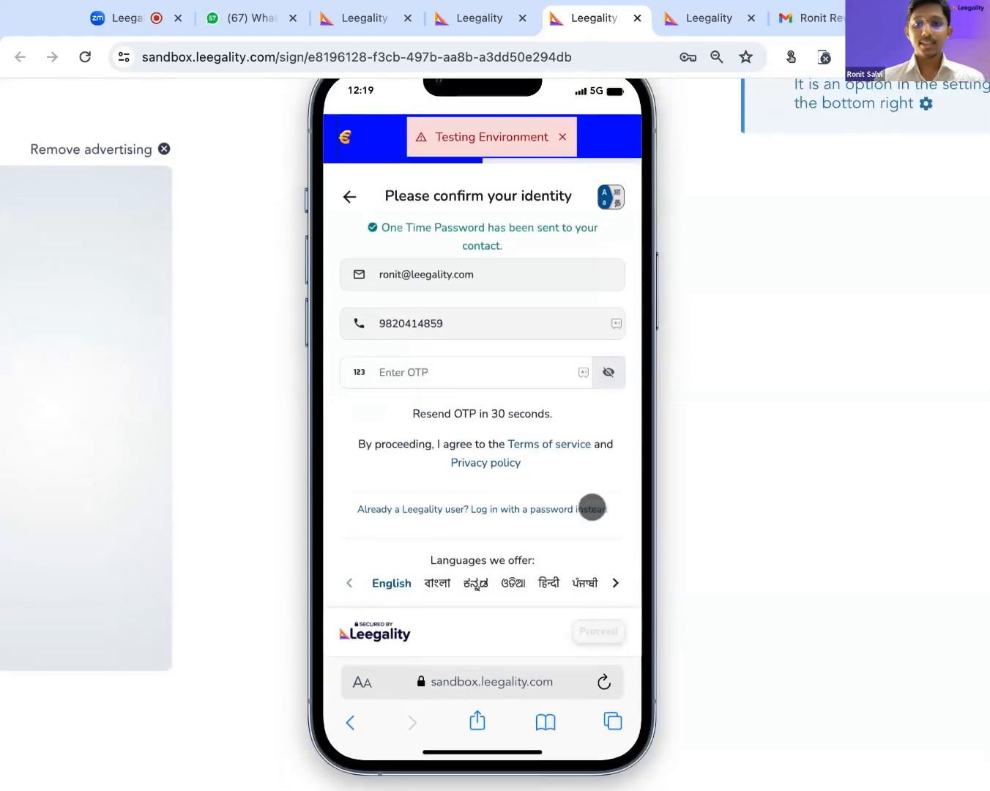
{"action": "left_click", "coordinate": [266, 21]}
{"action": "double_click", "coordinate": [630, 582]}
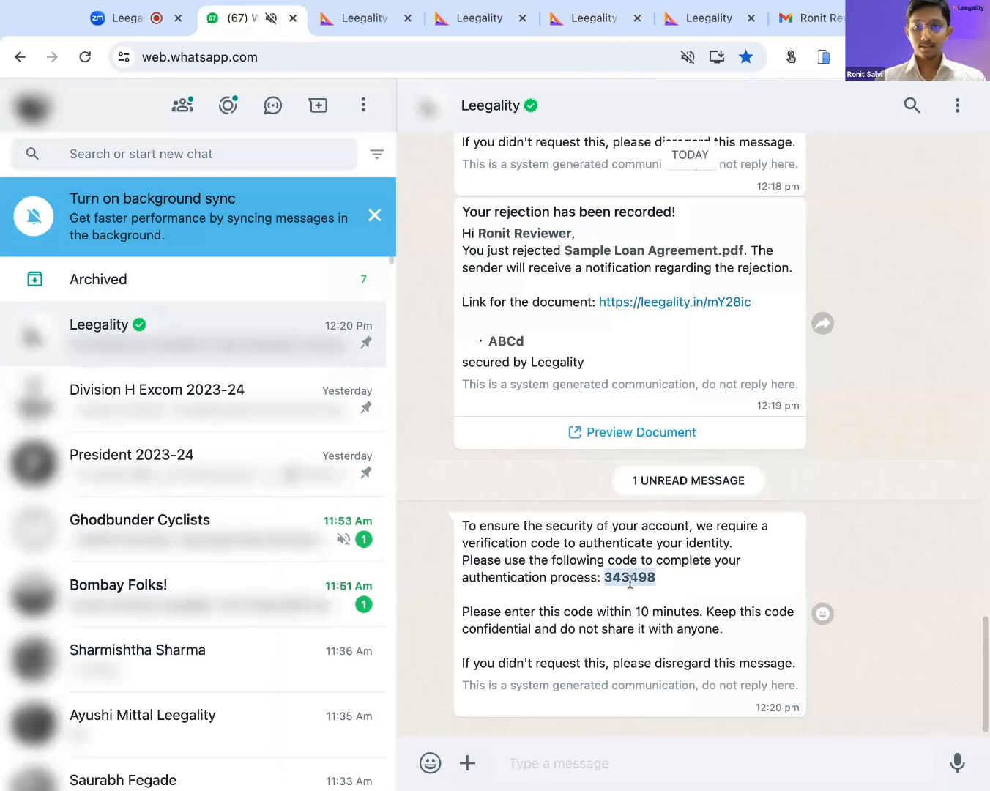
Return to the reviewer's identity confirmation page in the phone simulator, enter the OTP and proceed to the document review
{"action": "left_click", "coordinate": [378, 21]}
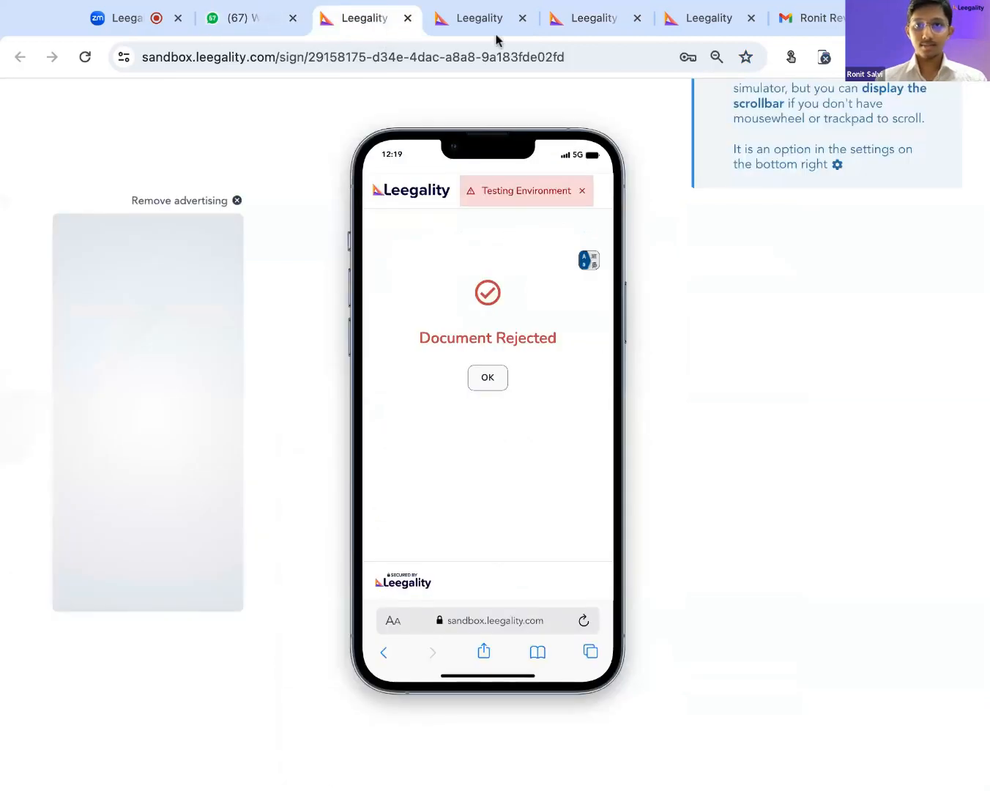
{"action": "left_click", "coordinate": [477, 16]}
{"action": "left_click", "coordinate": [594, 19]}
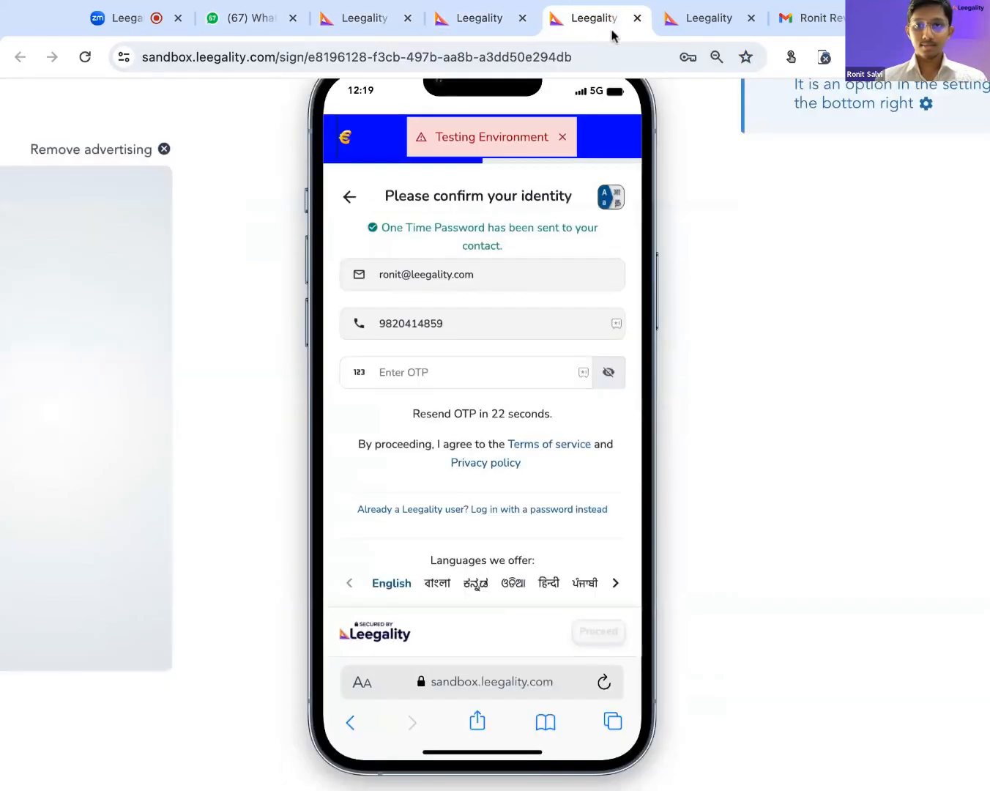
{"action": "left_click", "coordinate": [400, 375]}
{"action": "key", "text": "super+v"}
{"action": "left_click", "coordinate": [594, 504]}
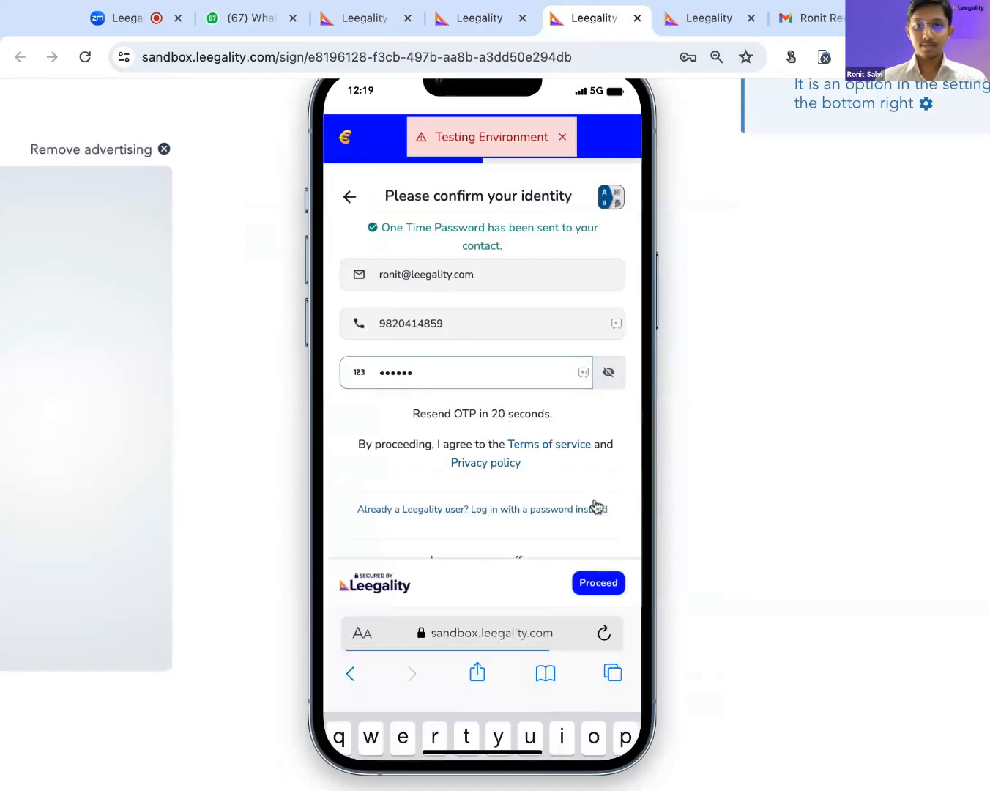
{"action": "left_click", "coordinate": [593, 630]}
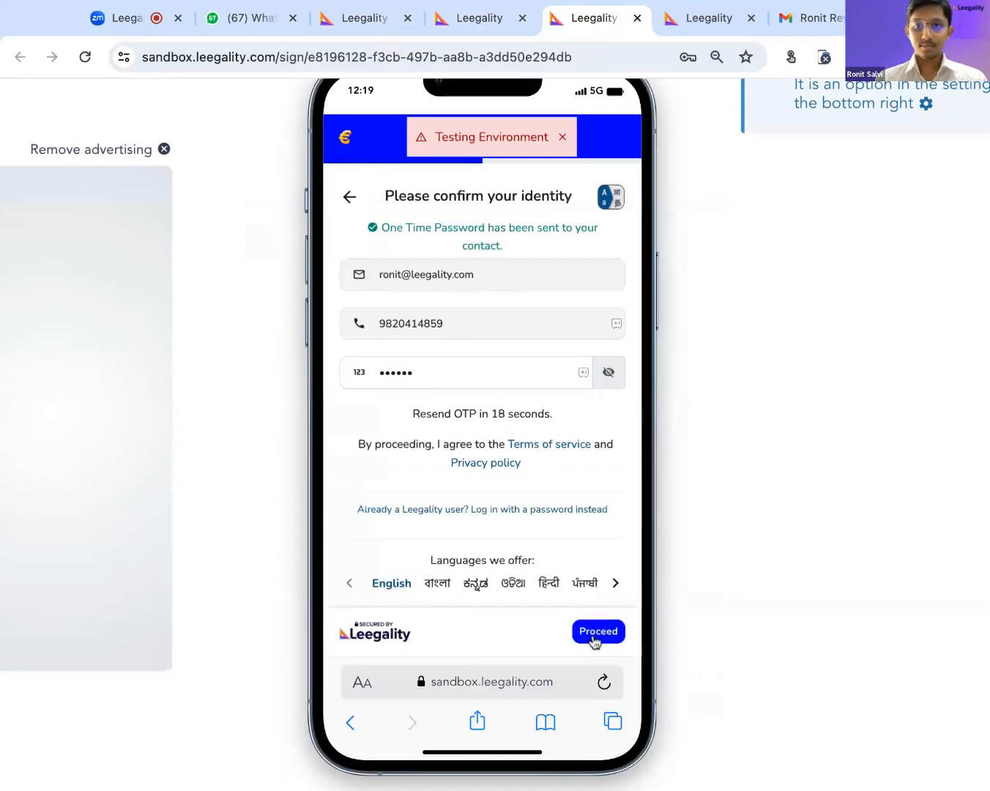
Submit the review with Approve Document selected, accept the approval declaration and approve the document
{"action": "left_click", "coordinate": [390, 248]}
{"action": "left_click", "coordinate": [601, 631]}
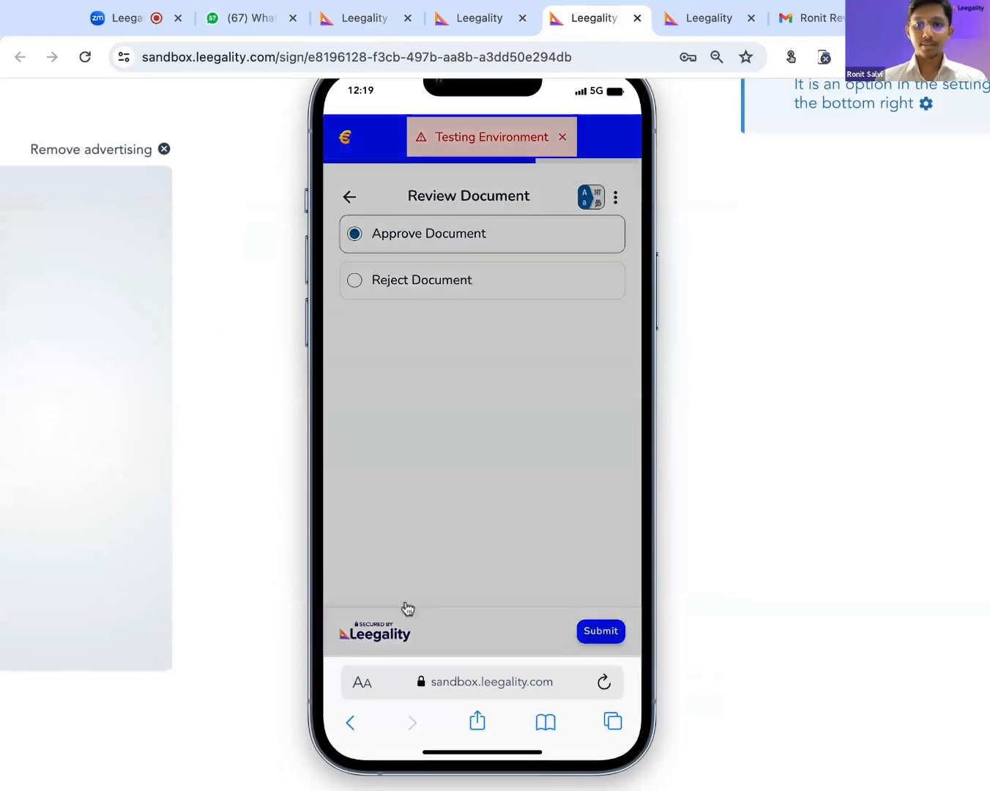
{"action": "left_click", "coordinate": [339, 526]}
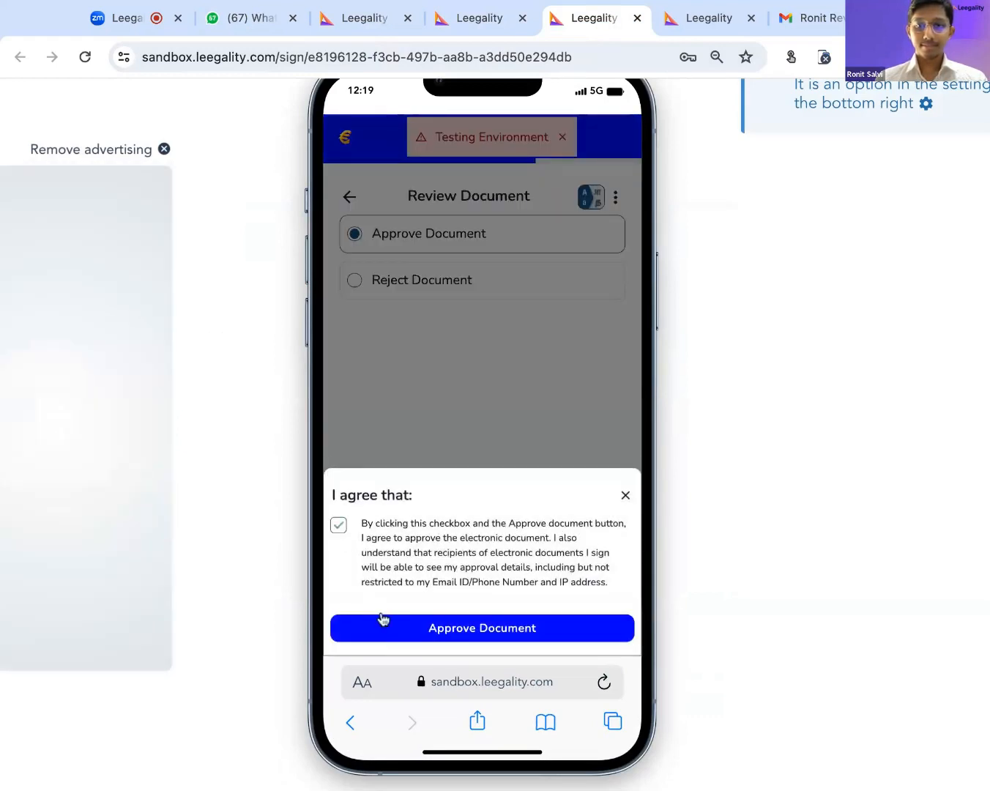
{"action": "left_click", "coordinate": [444, 640]}
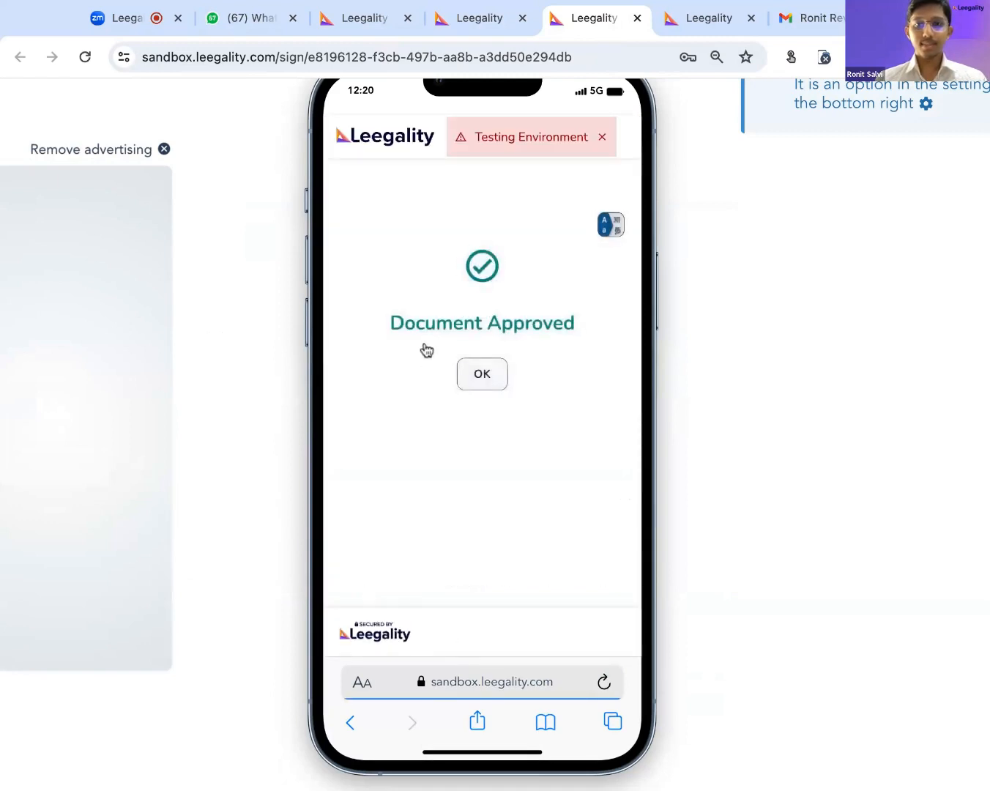
Switch to the document details page of Sample Loan Agreement Reject.pdf, check the invitees and refresh their status
{"action": "left_click", "coordinate": [676, 28]}
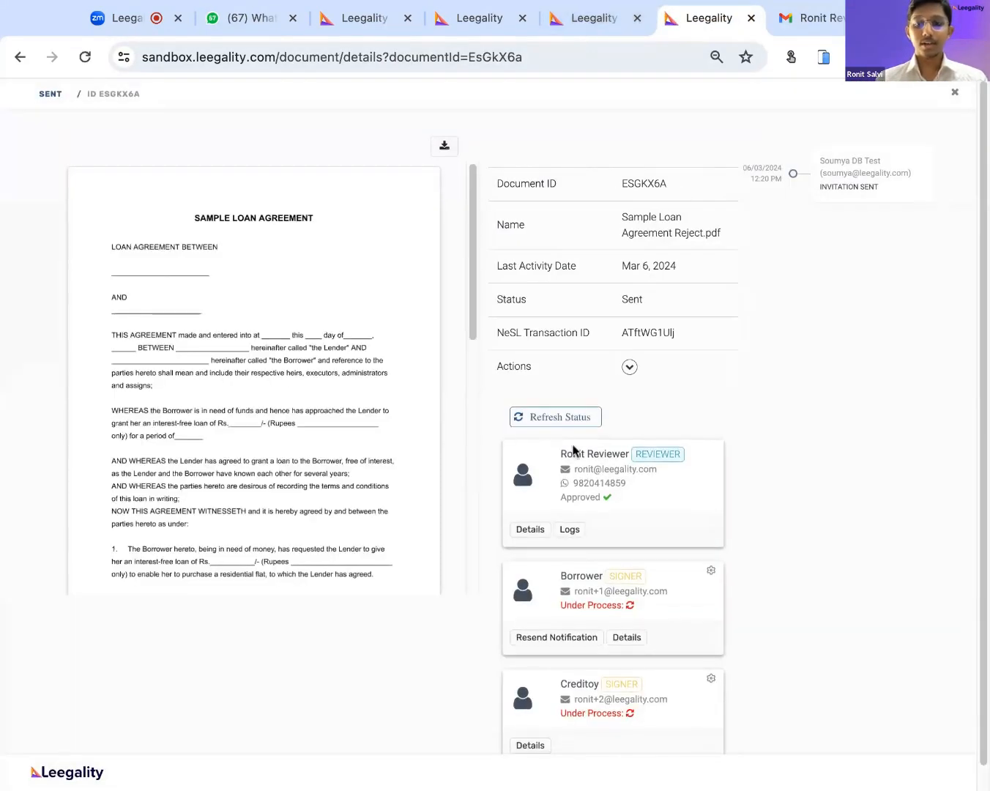
{"action": "scroll", "coordinate": [583, 592], "scroll_direction": "down", "scroll_amount": 1}
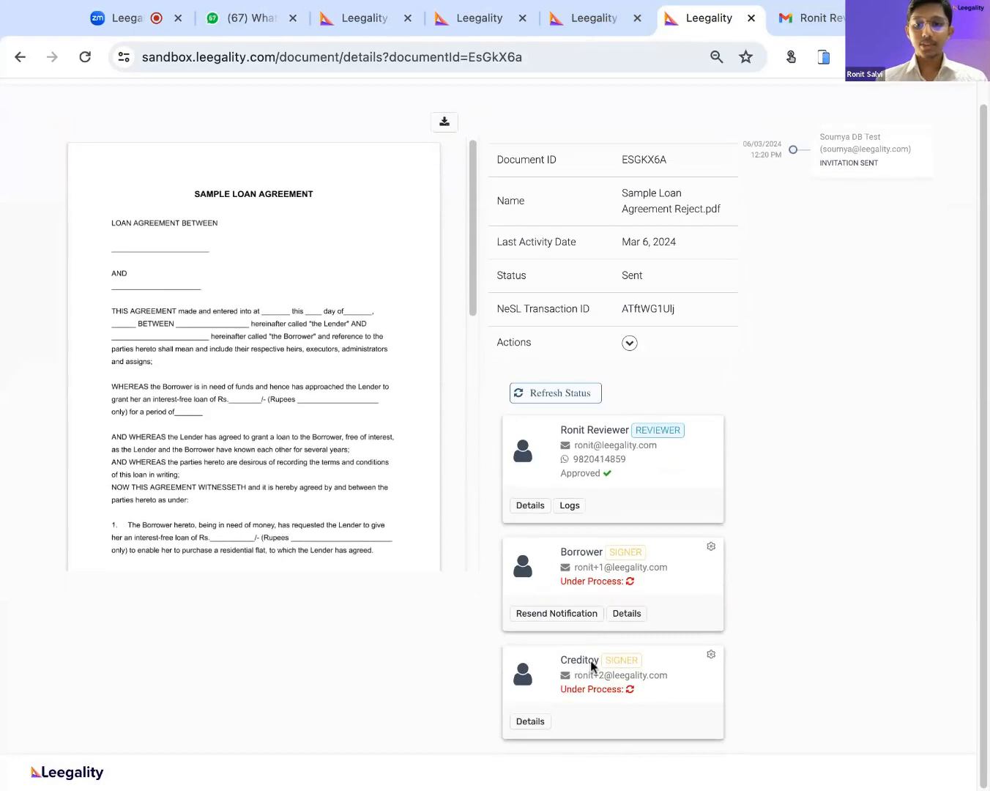
{"action": "left_click", "coordinate": [547, 395]}
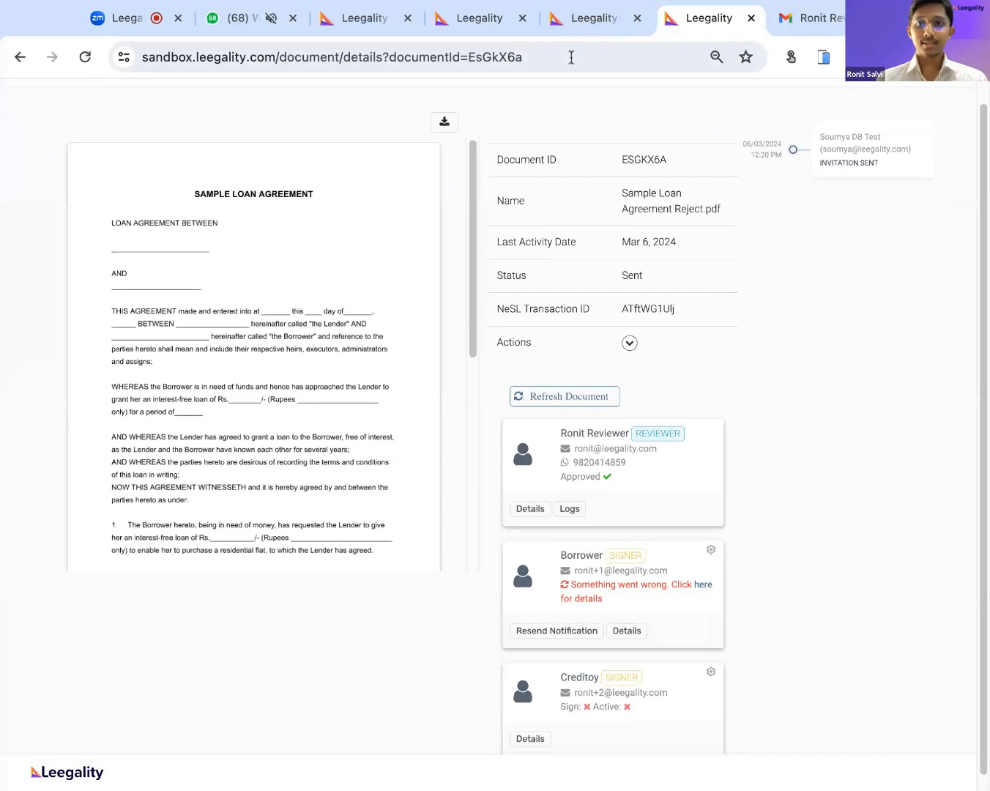
Switch to the Zoom meeting and stop sharing the screen
{"action": "left_click", "coordinate": [580, 23]}
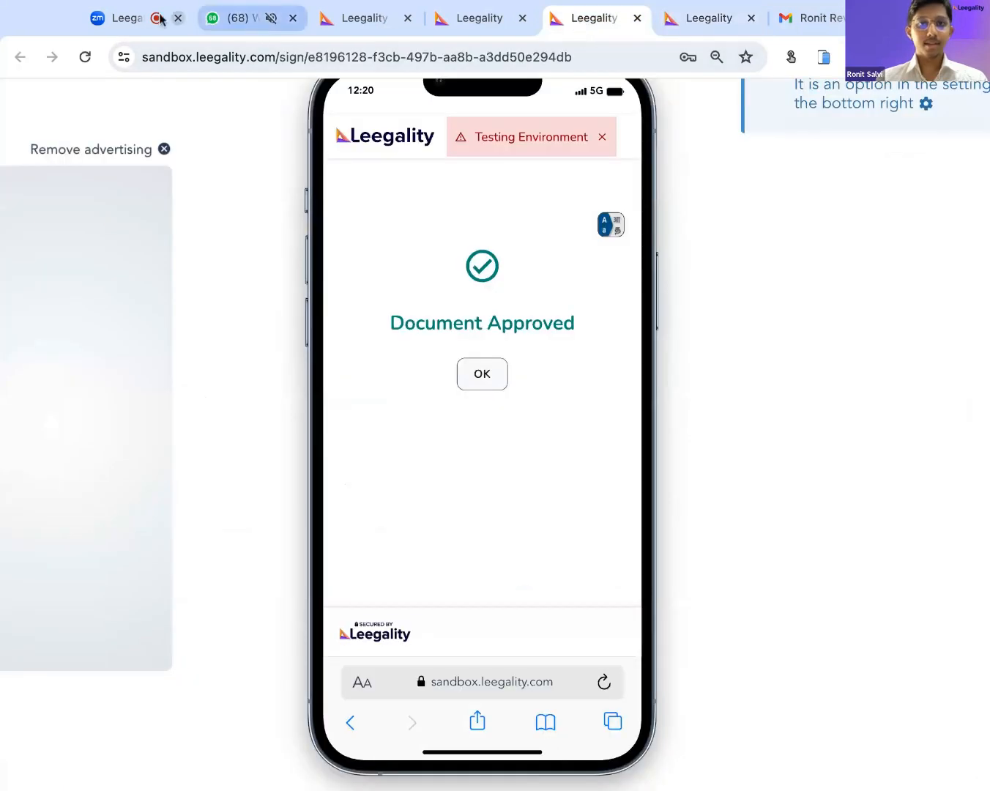
{"action": "left_click", "coordinate": [117, 18]}
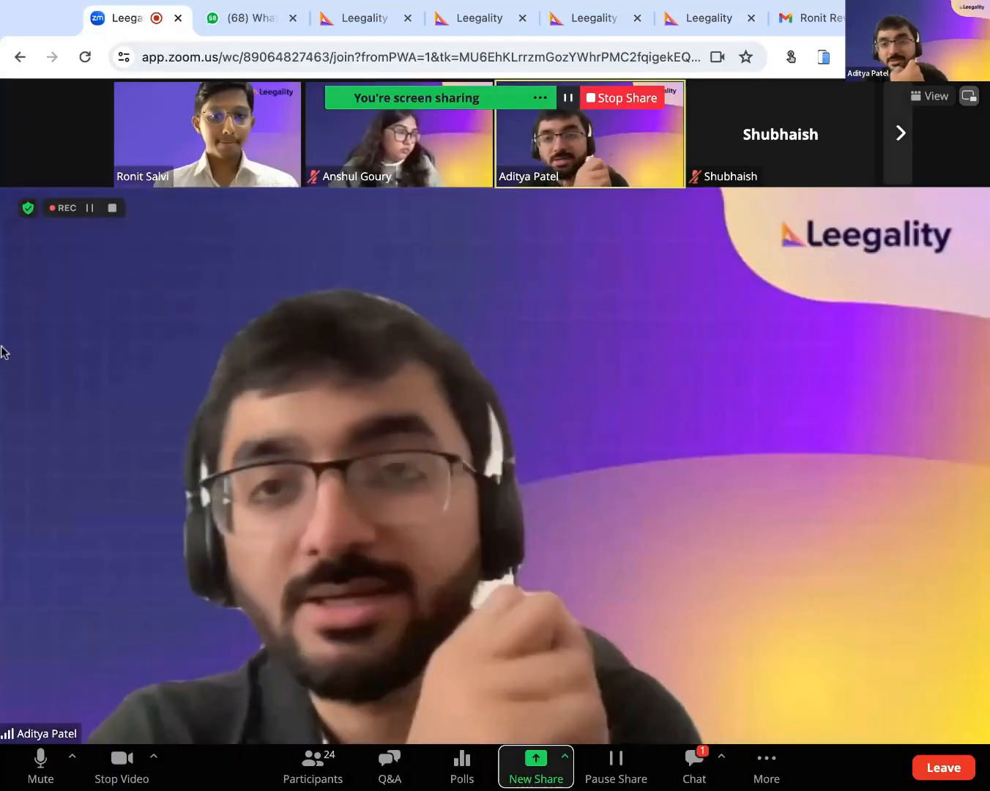
{"action": "left_click", "coordinate": [343, 22]}
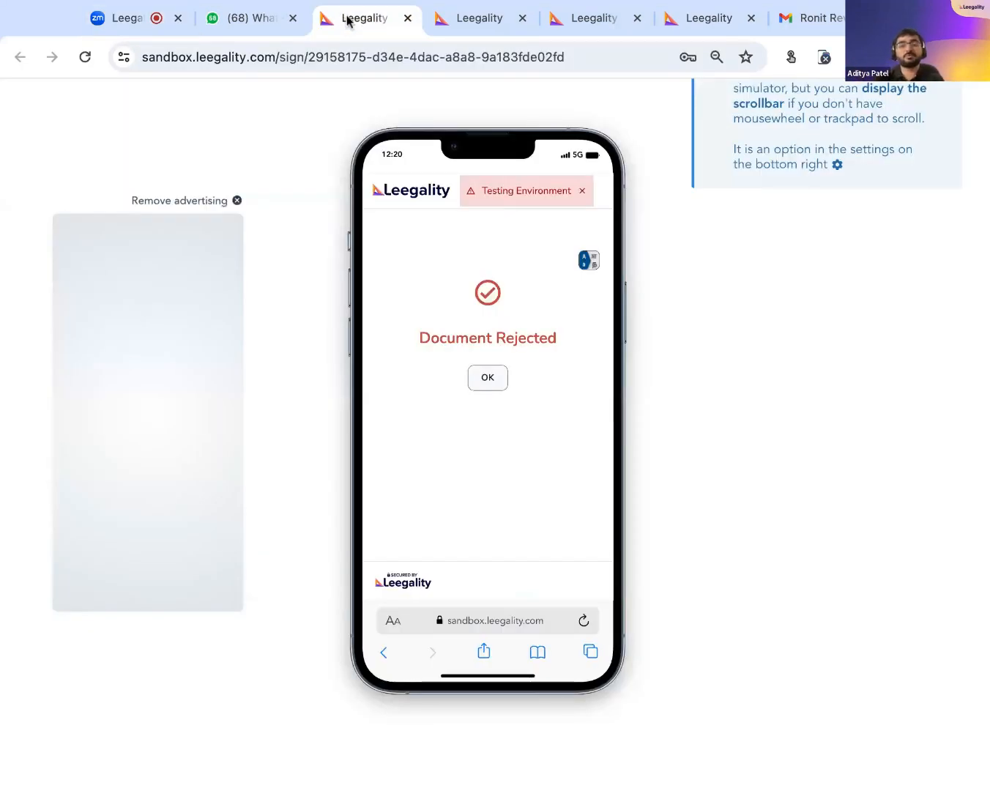
{"action": "left_click", "coordinate": [143, 22]}
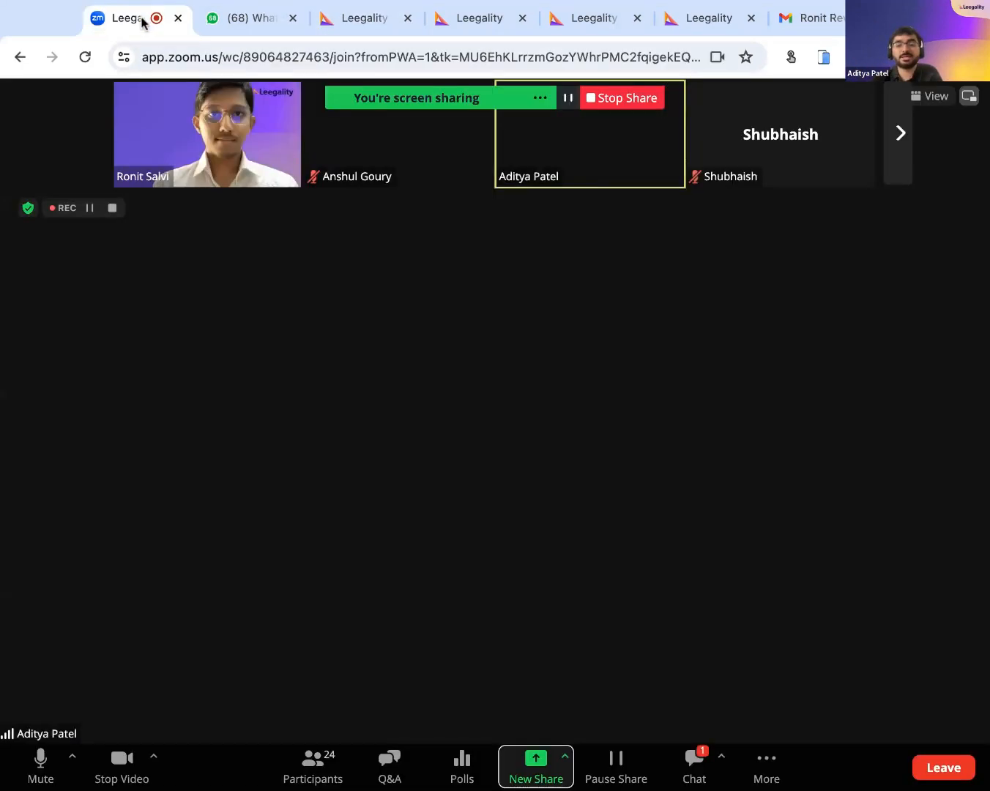
{"action": "left_click", "coordinate": [648, 116]}
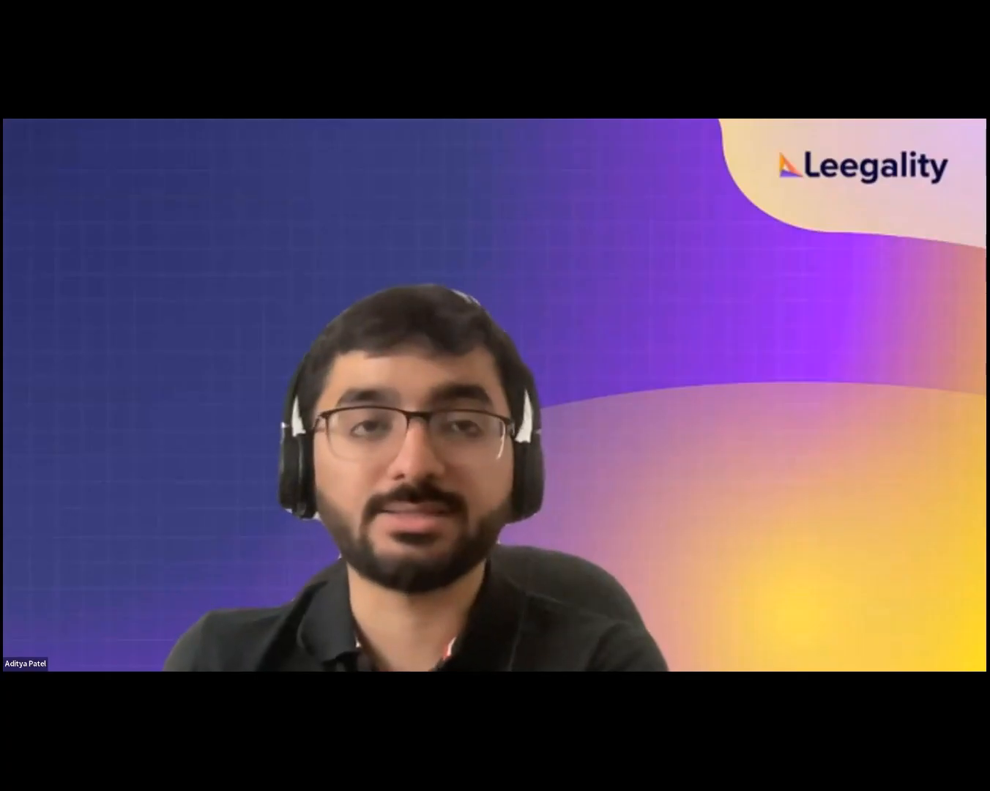
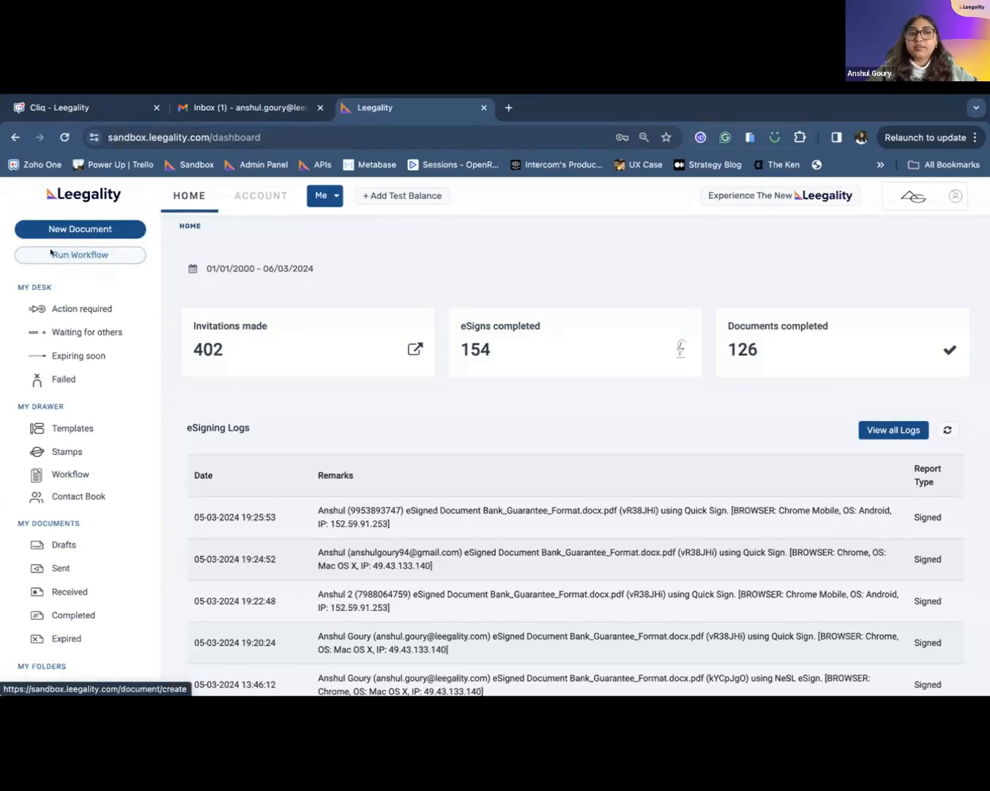
Create a new document and upload Bank_Guarantee_Format.docx.pdf
{"action": "left_click", "coordinate": [80, 229]}
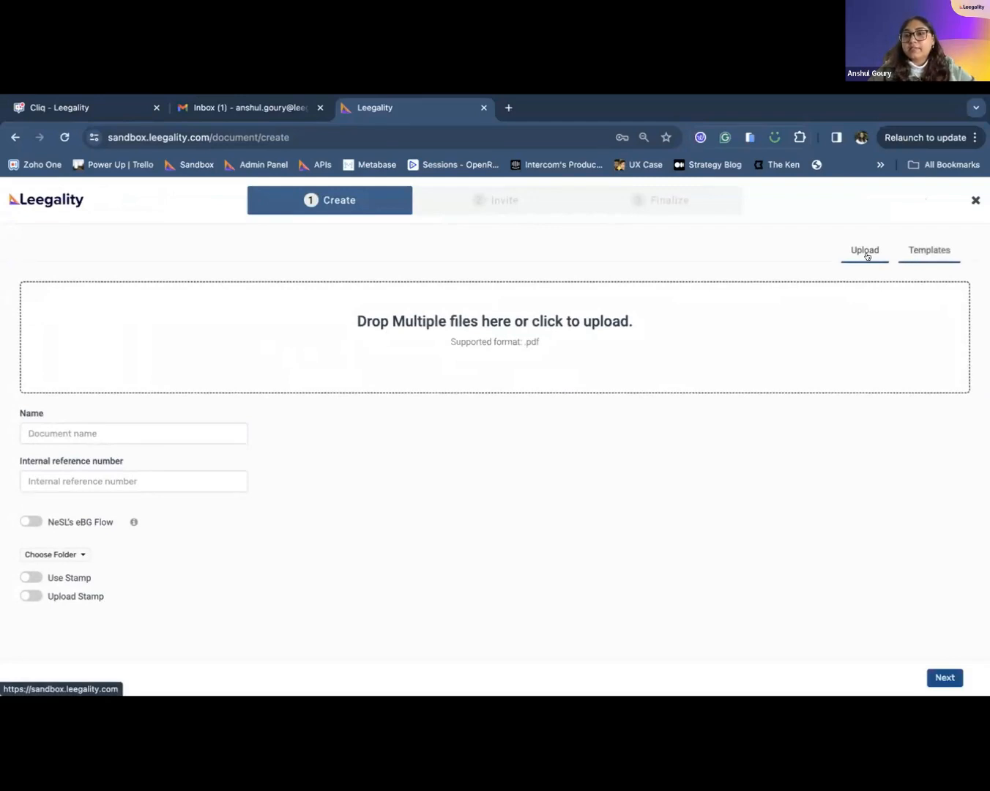
{"action": "left_click", "coordinate": [530, 318]}
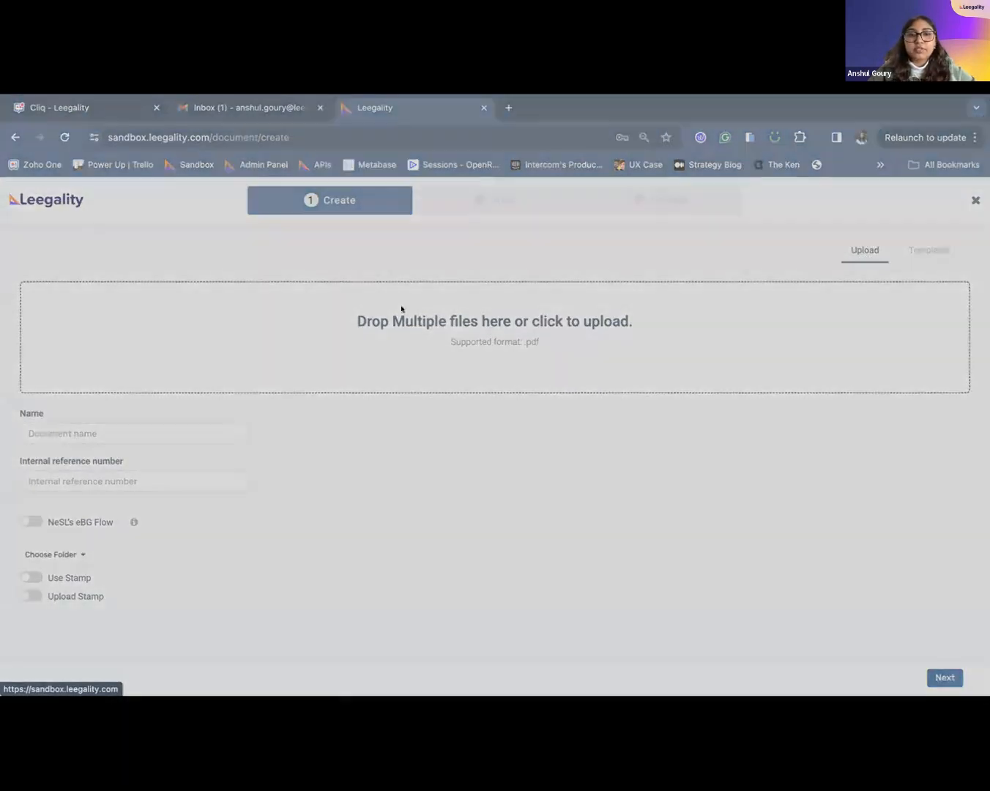
{"action": "left_click", "coordinate": [720, 540]}
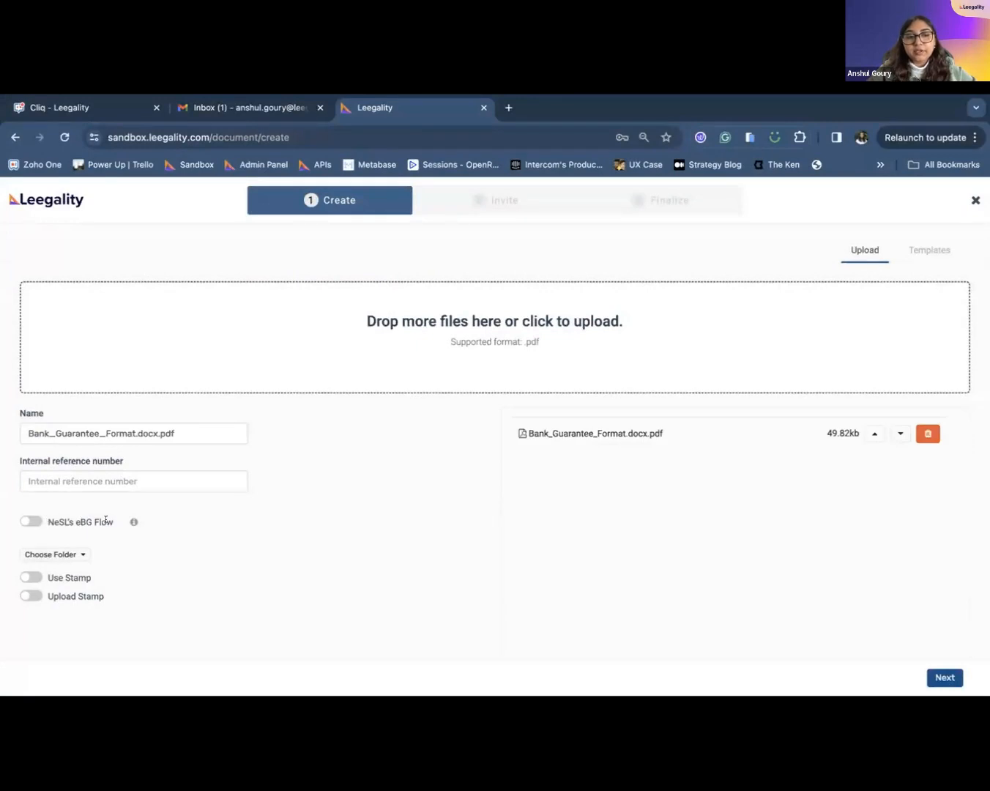
Enable NeSL's eBG Flow for the bank guarantee document and proceed to the invite stage
{"action": "left_click_drag", "start_coordinate": [48, 520], "coordinate": [105, 520]}
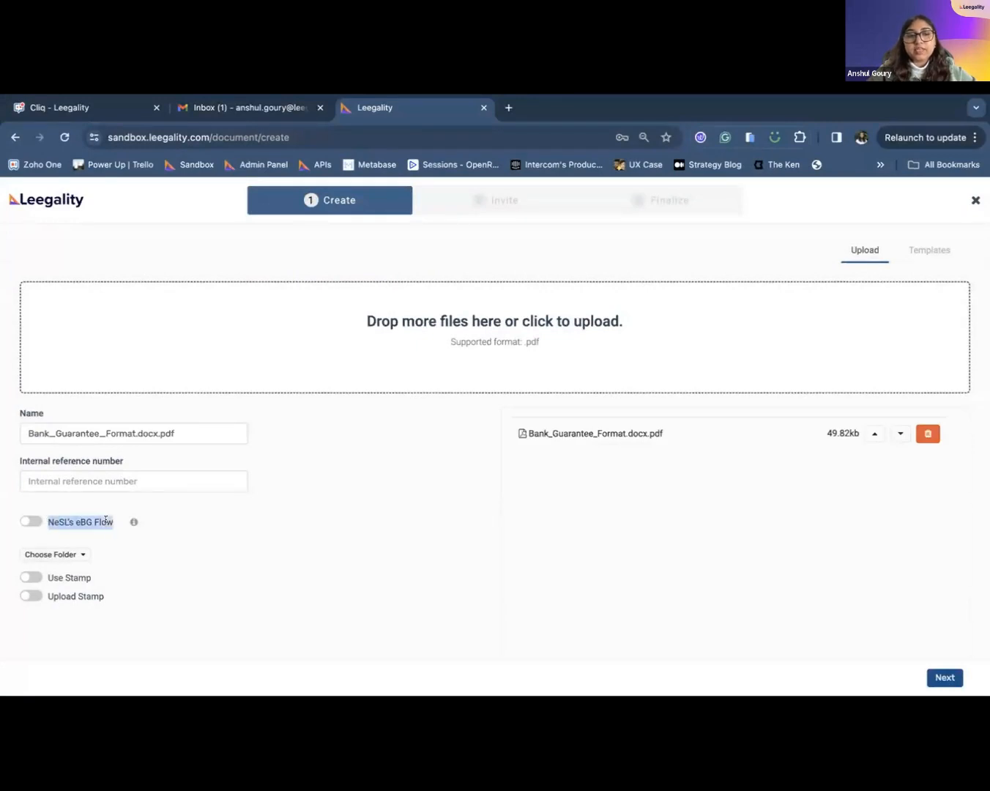
{"action": "left_click", "coordinate": [33, 521]}
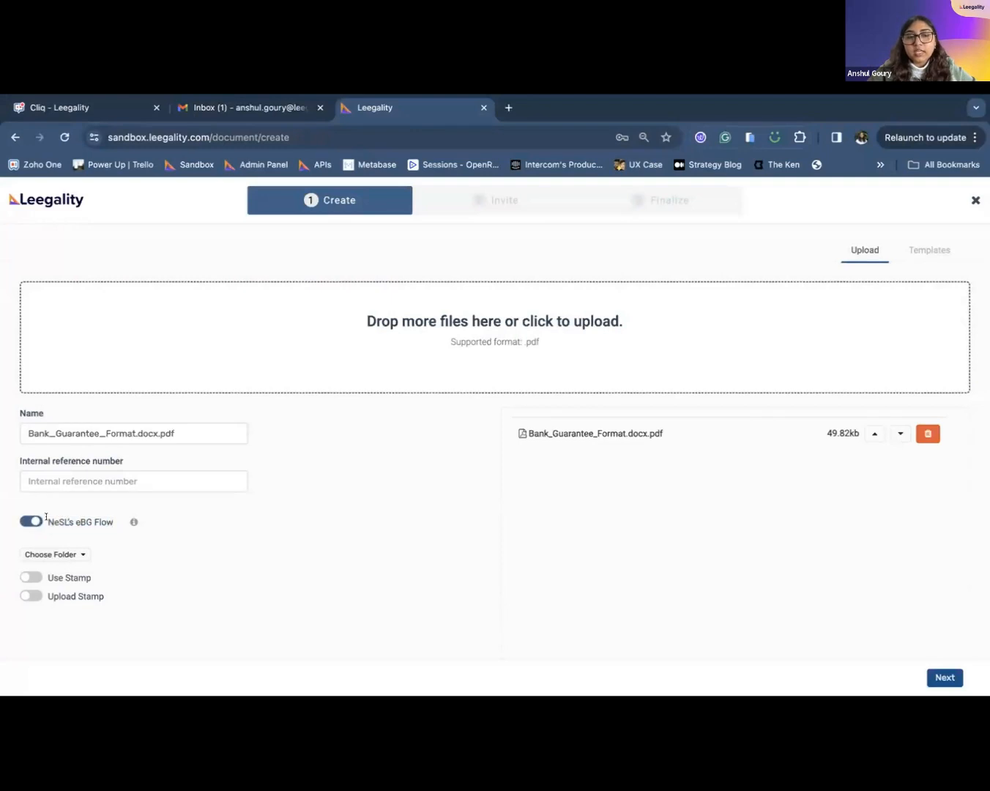
{"action": "scroll", "coordinate": [85, 515], "scroll_direction": "down", "scroll_amount": 1}
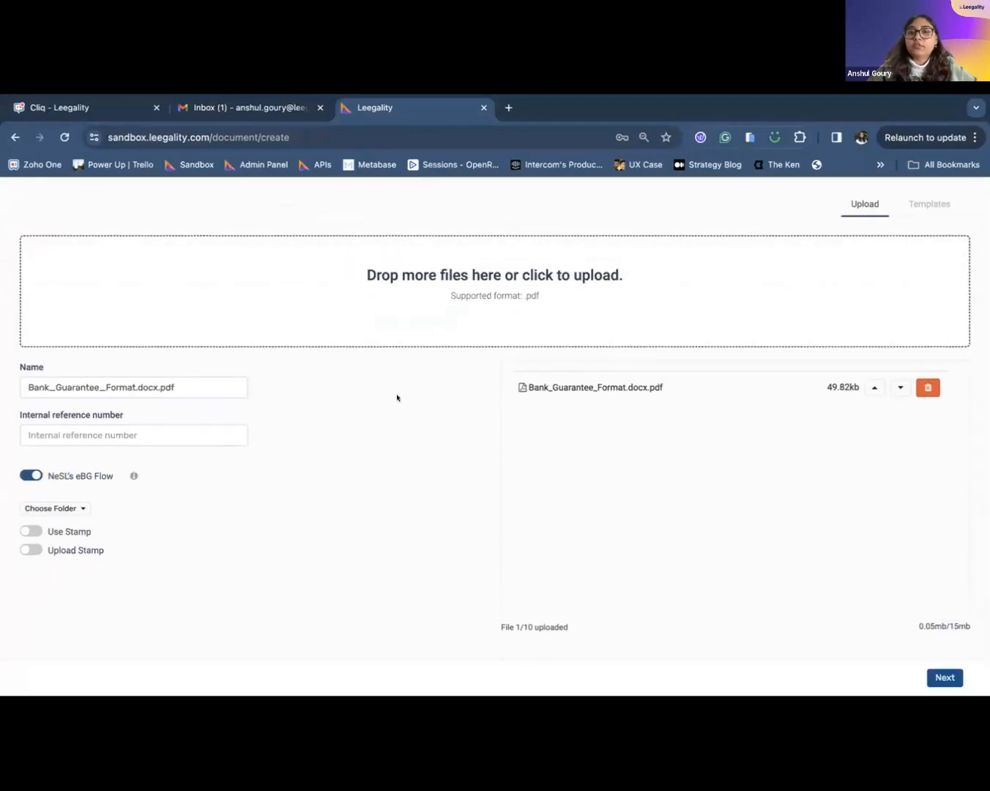
{"action": "scroll", "coordinate": [690, 387], "scroll_direction": "up", "scroll_amount": 1}
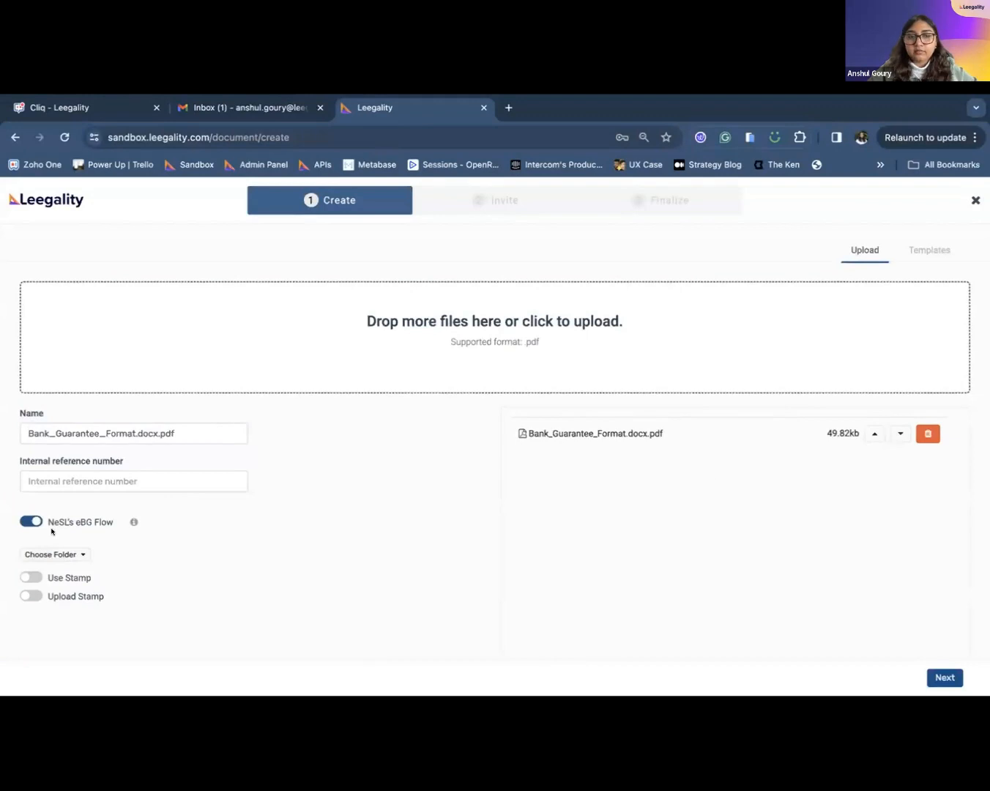
{"action": "left_click", "coordinate": [944, 678]}
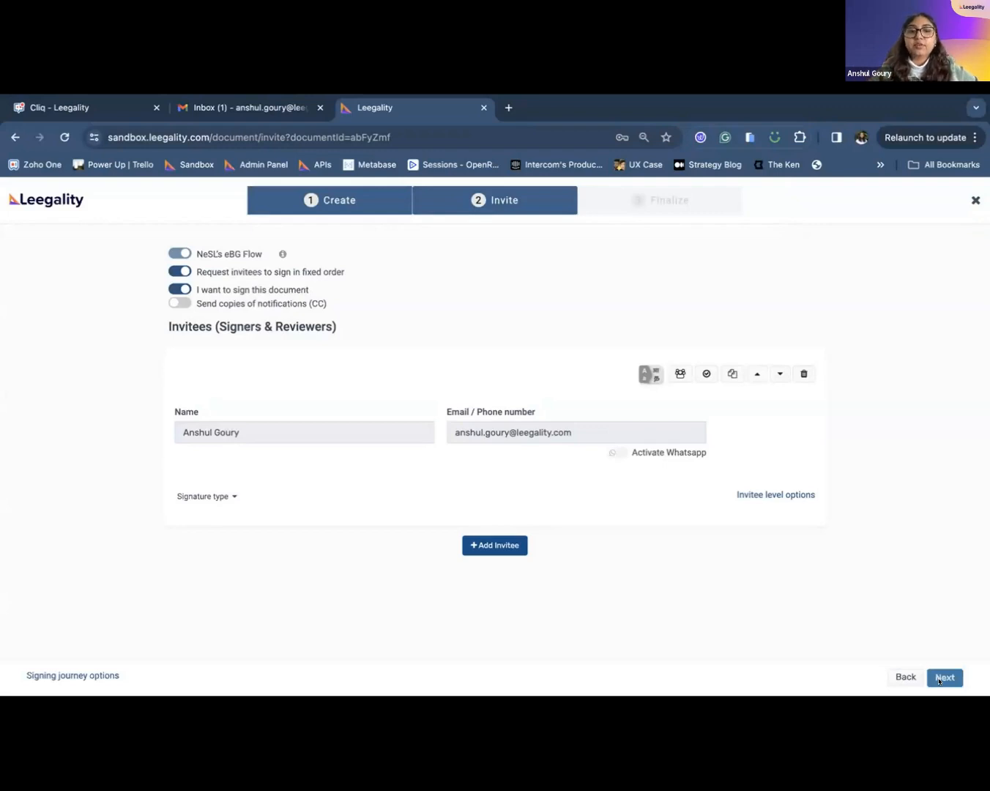
Turn off "I want to sign this document" and enter the creditor invitee's name and email address
{"action": "left_click", "coordinate": [174, 289]}
{"action": "left_click", "coordinate": [267, 446]}
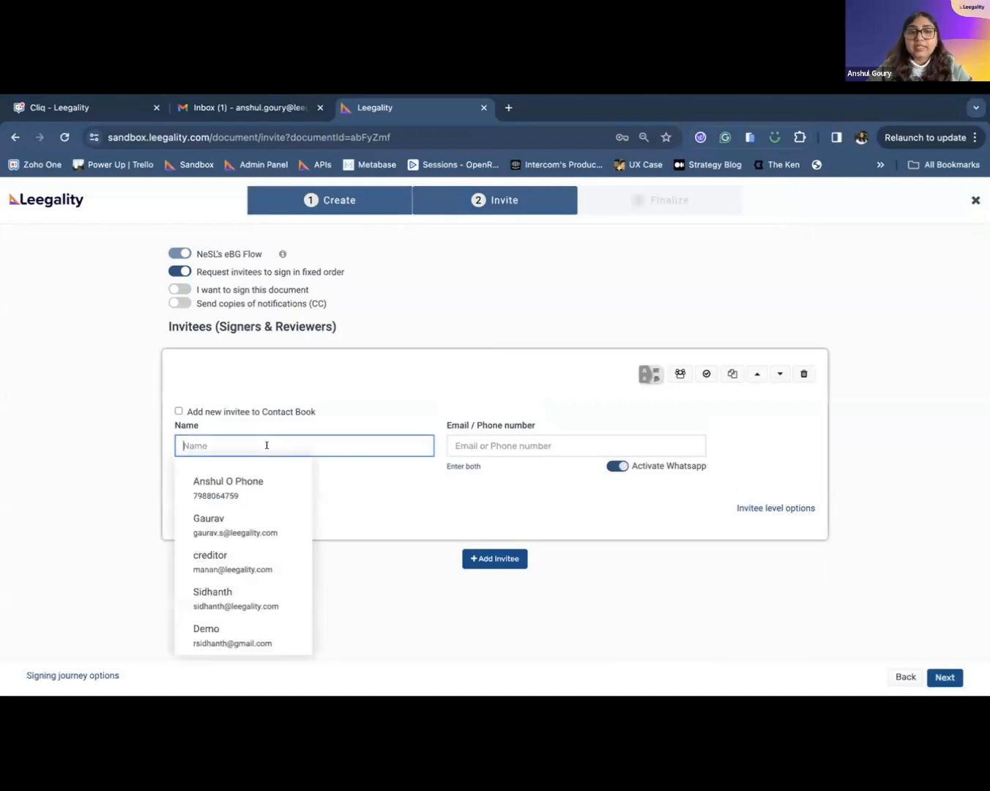
{"action": "type", "text": "Anshul"}
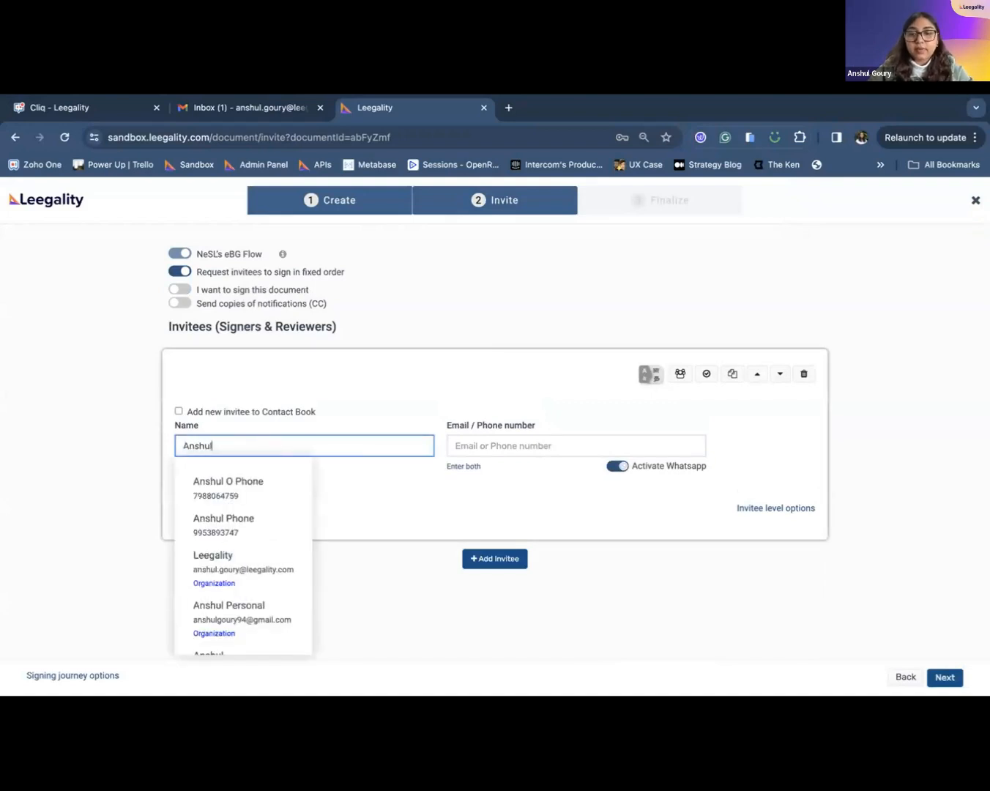
{"action": "type", "text": "_Org"}
{"action": "key", "text": "BackSpace"}
{"action": "key", "text": "BackSpace"}
{"action": "key", "text": "BackSpace"}
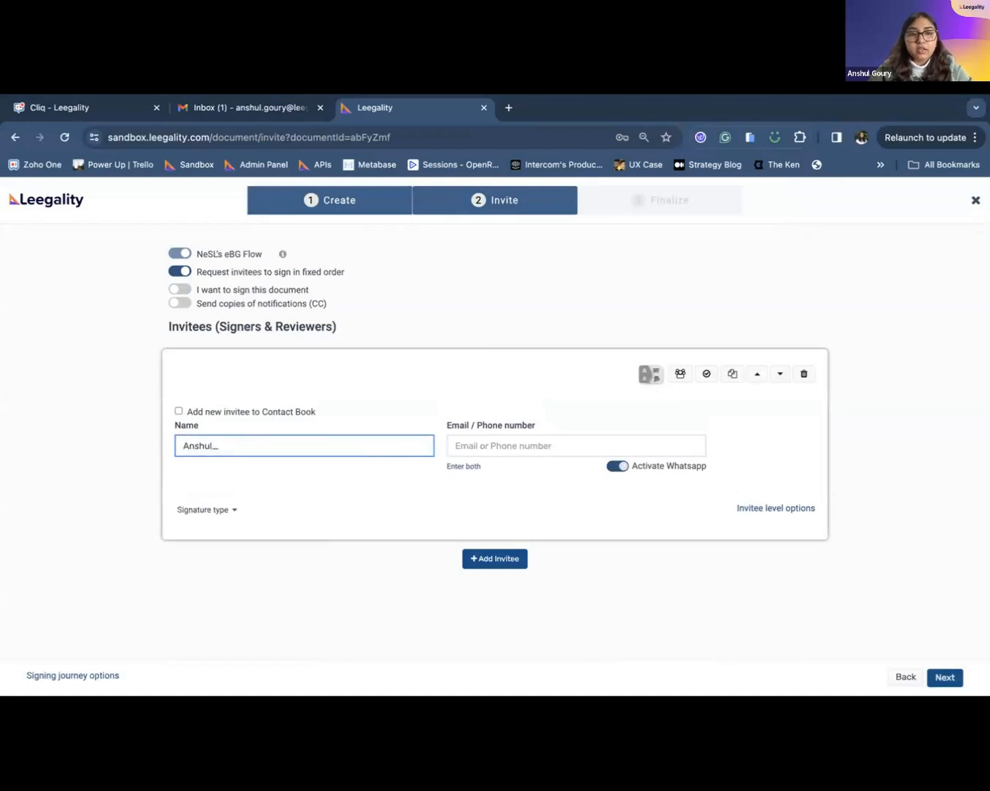
{"action": "type", "text": "Creditor"}
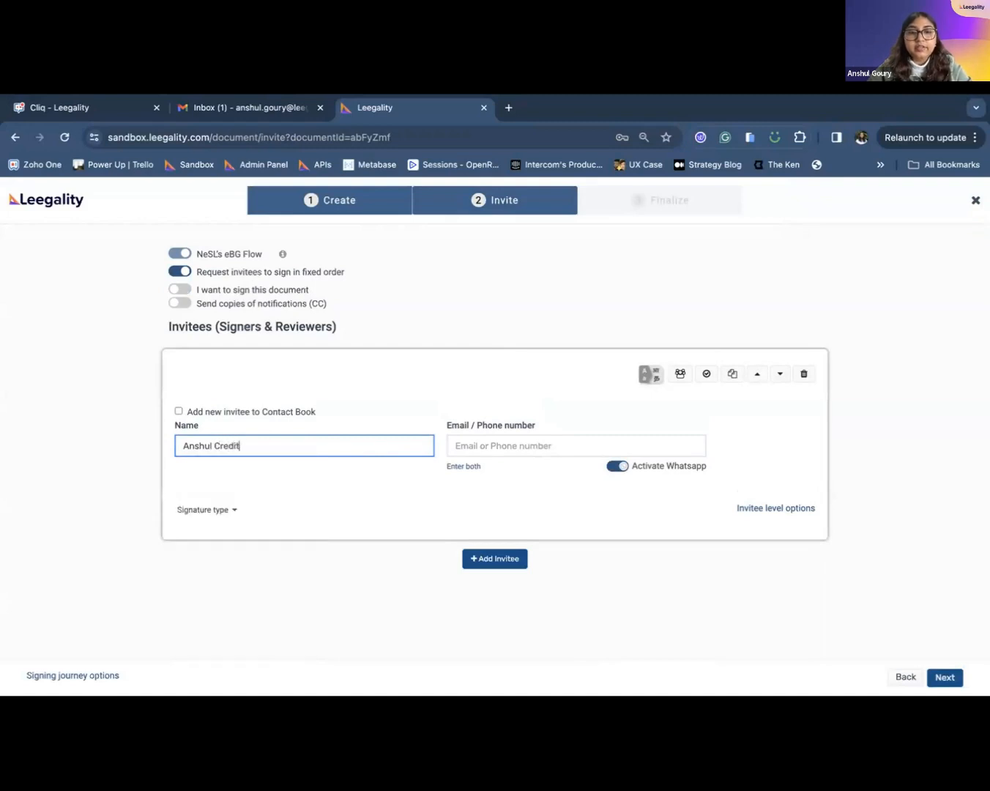
{"action": "left_click", "coordinate": [498, 445]}
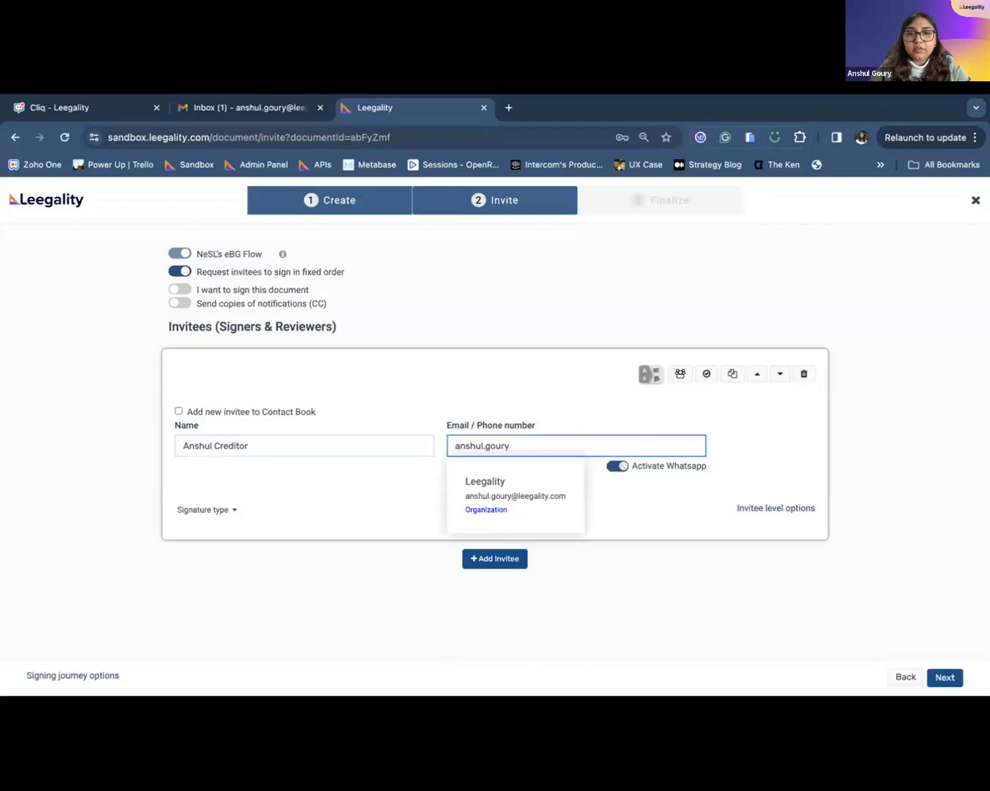
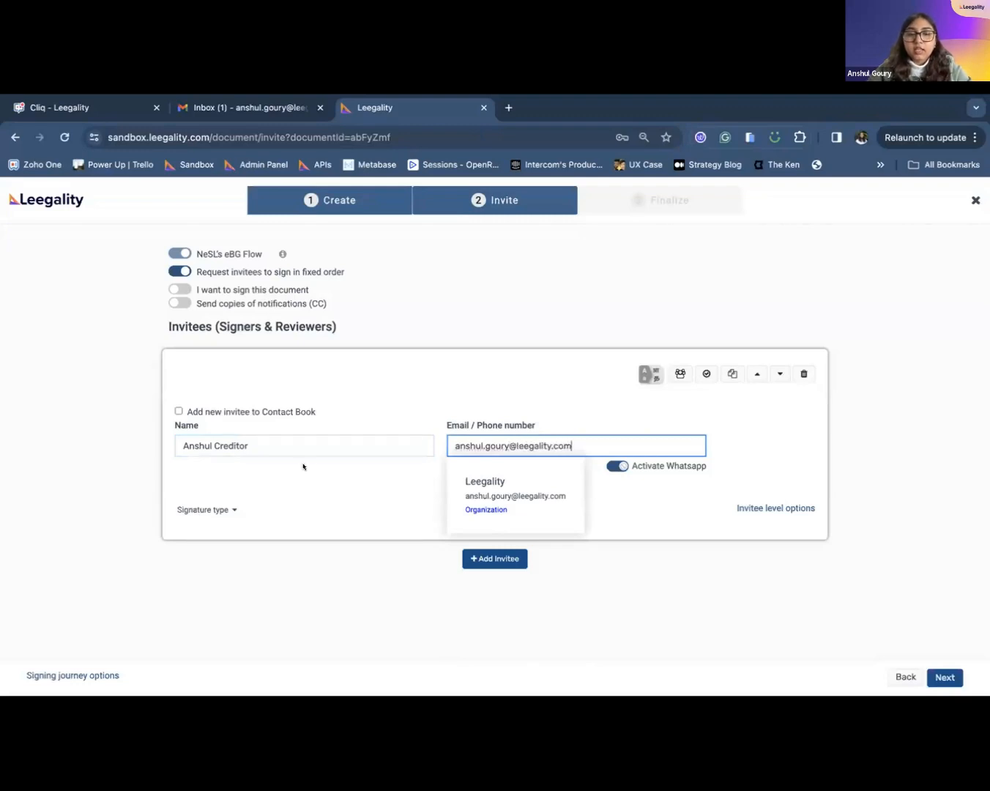
{"action": "left_click", "coordinate": [293, 475]}
Enable Nesl Esign as the creditor invitee's signature type and save its options
{"action": "left_click", "coordinate": [224, 509]}
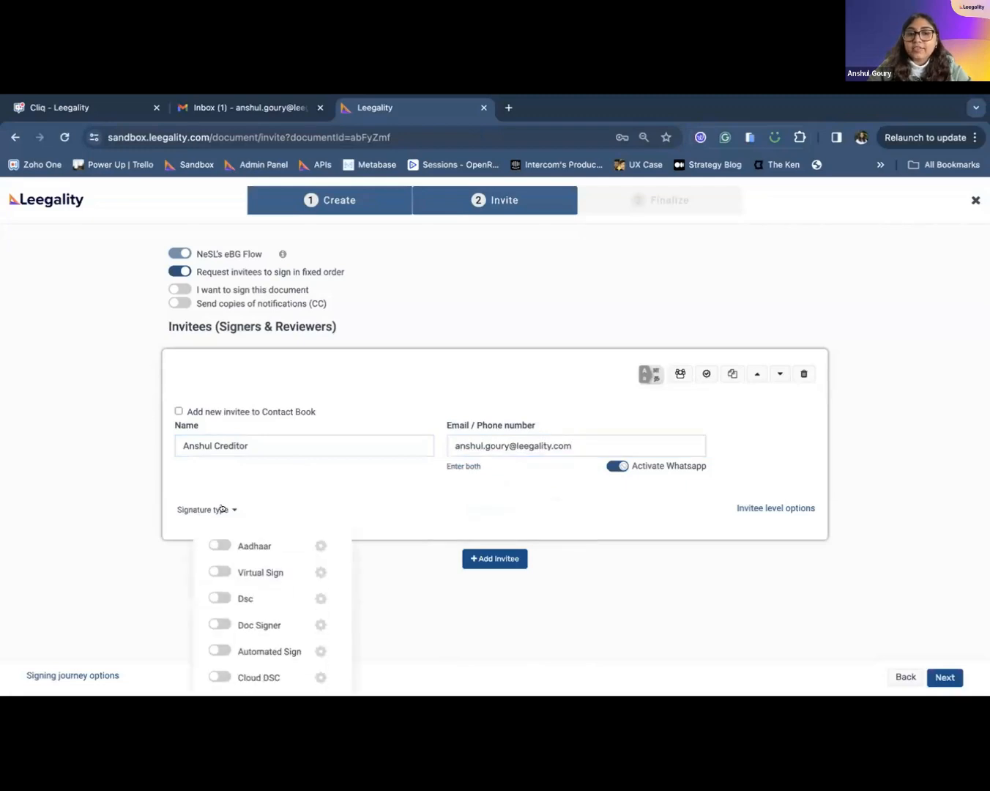
{"action": "scroll", "coordinate": [222, 508], "scroll_direction": "down", "scroll_amount": 1}
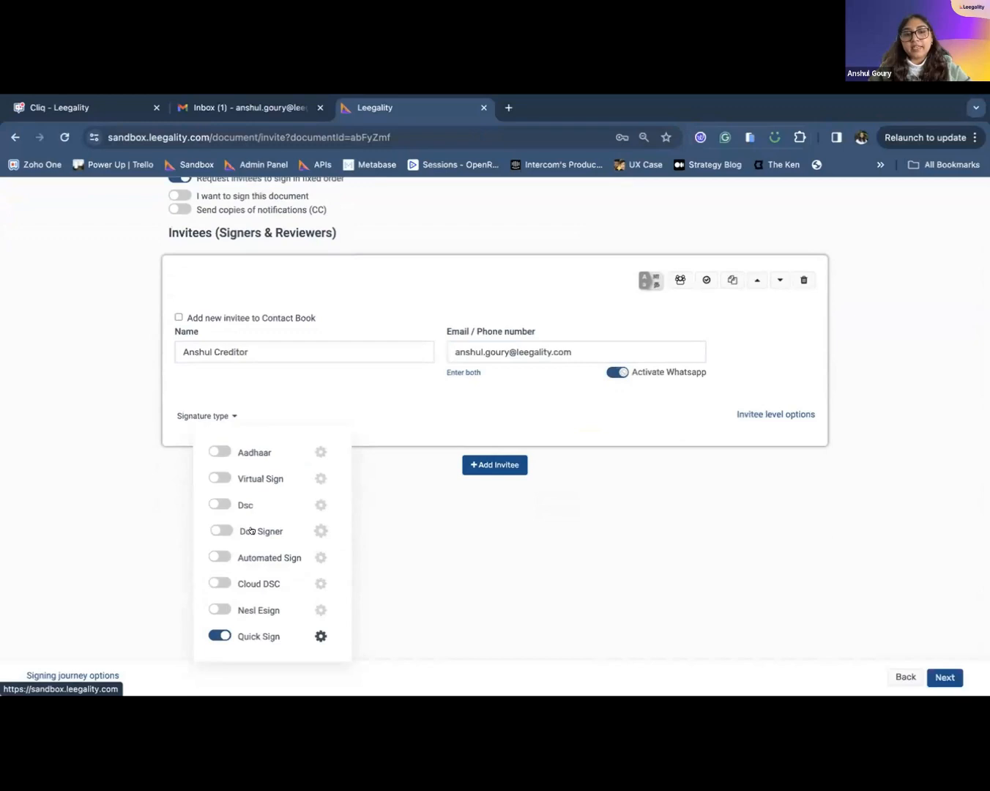
{"action": "left_click", "coordinate": [219, 607]}
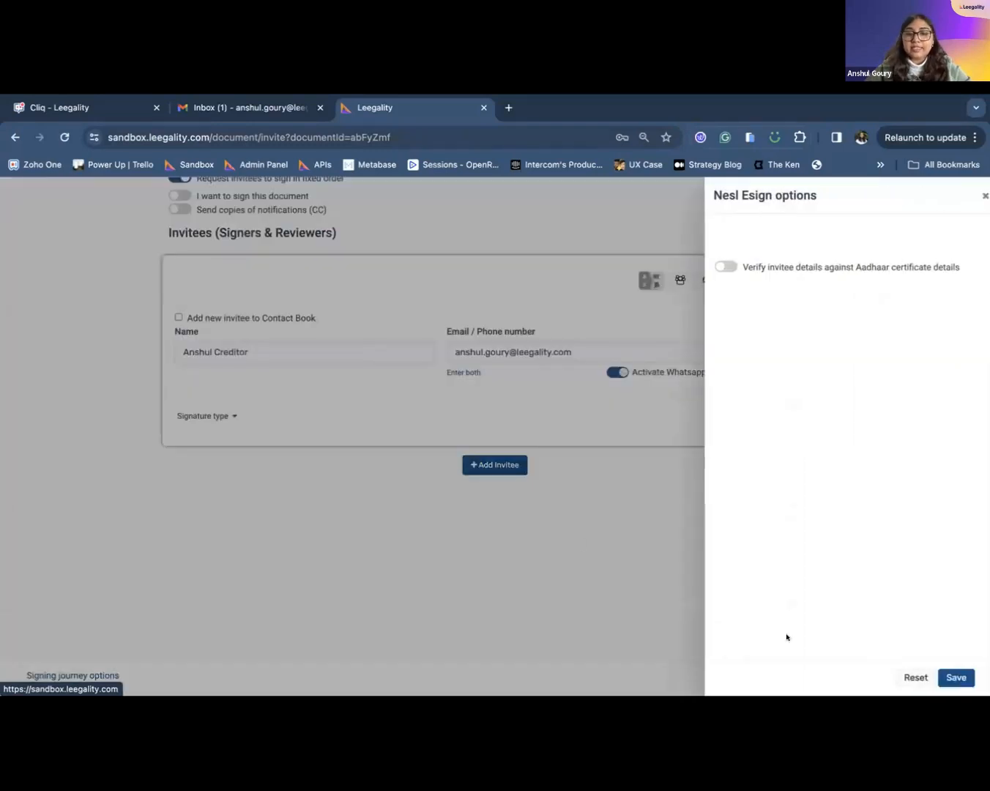
{"action": "left_click", "coordinate": [942, 678]}
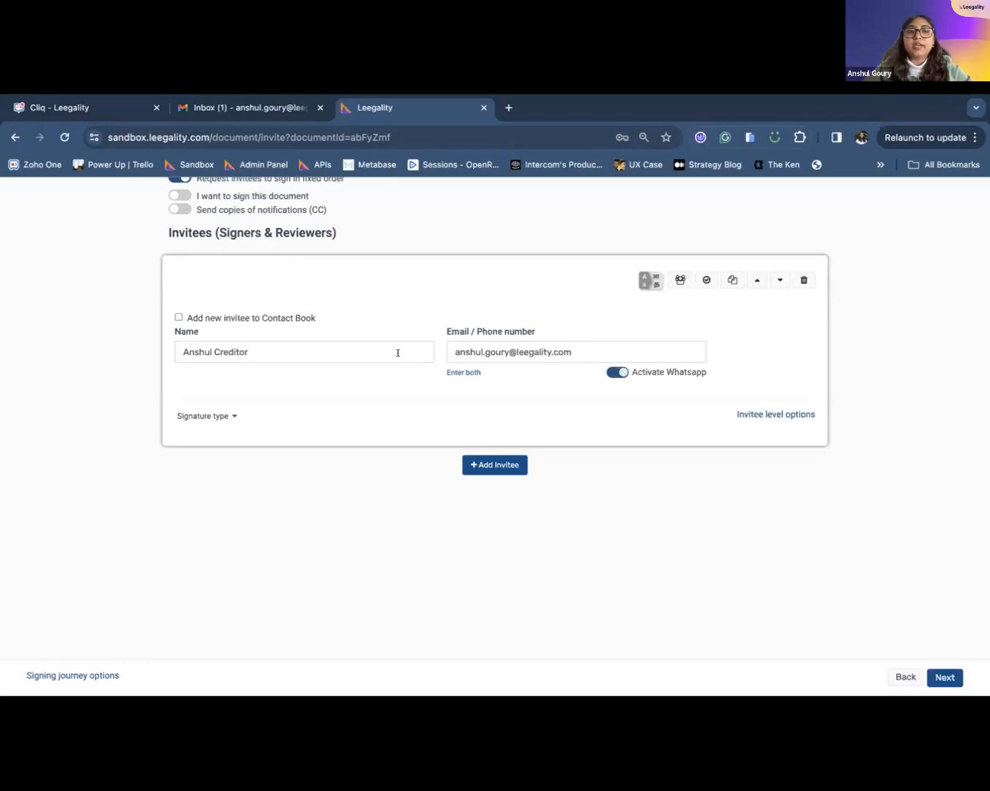
Enable Number of NeSL parties in the signing journey options, set it to 2 and save
{"action": "scroll", "coordinate": [392, 345], "scroll_direction": "up", "scroll_amount": 1}
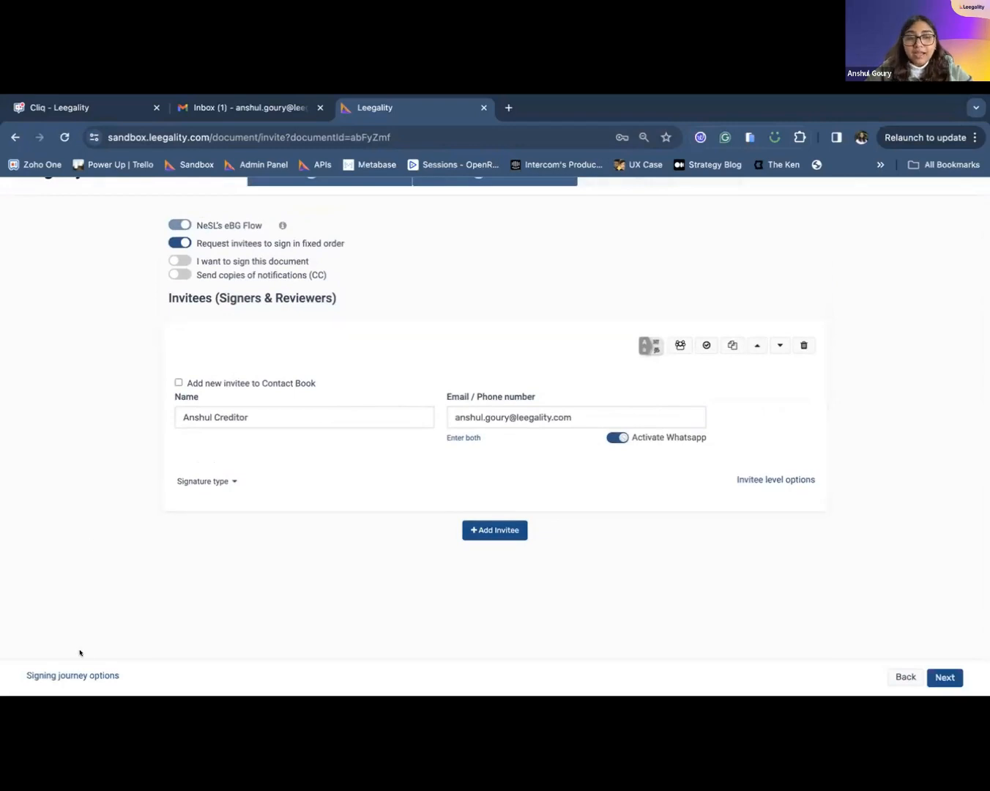
{"action": "left_click", "coordinate": [90, 675]}
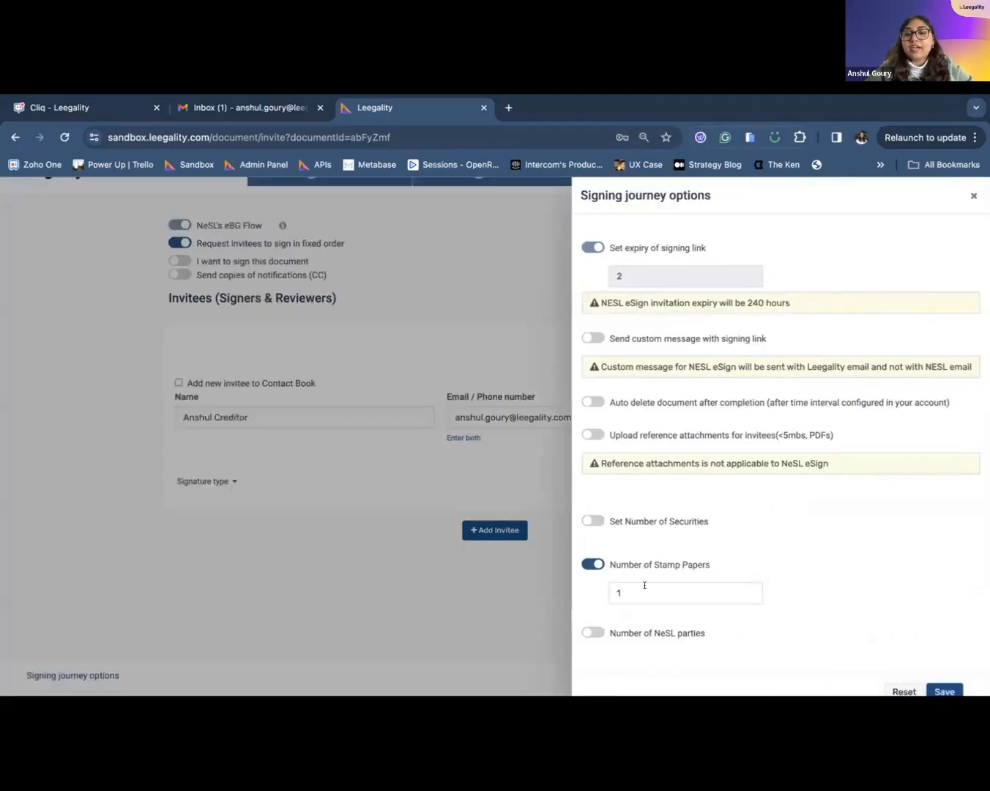
{"action": "scroll", "coordinate": [630, 601], "scroll_direction": "down", "scroll_amount": 1}
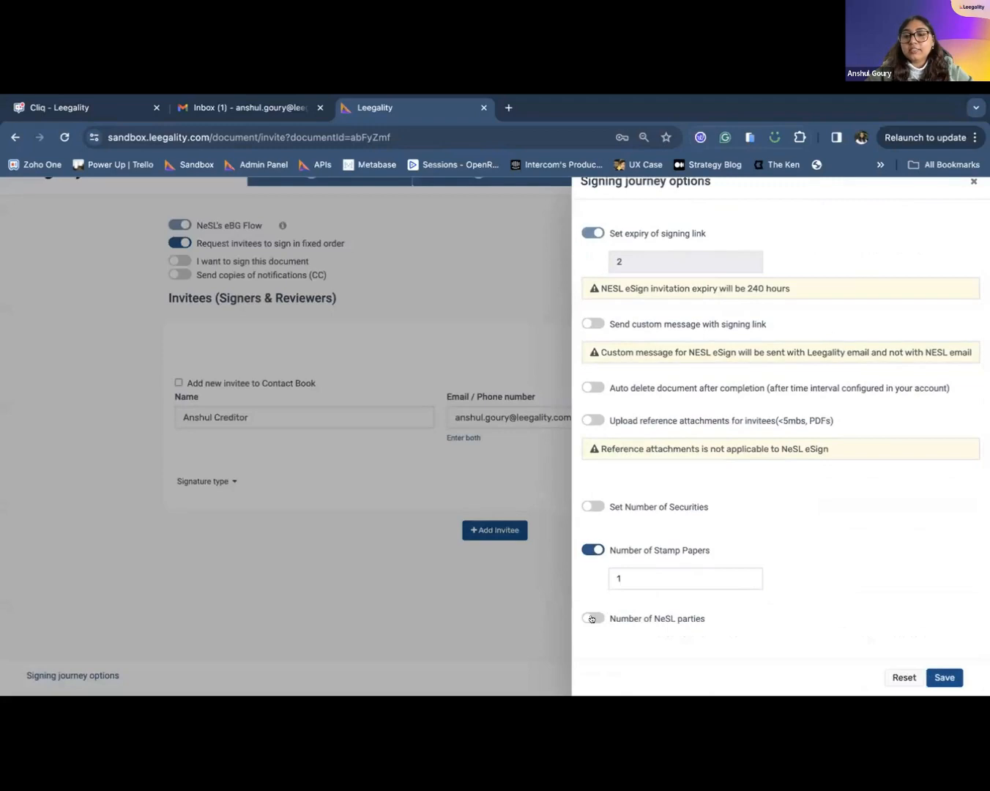
{"action": "left_click", "coordinate": [592, 619]}
{"action": "scroll", "coordinate": [638, 610], "scroll_direction": "down", "scroll_amount": 1}
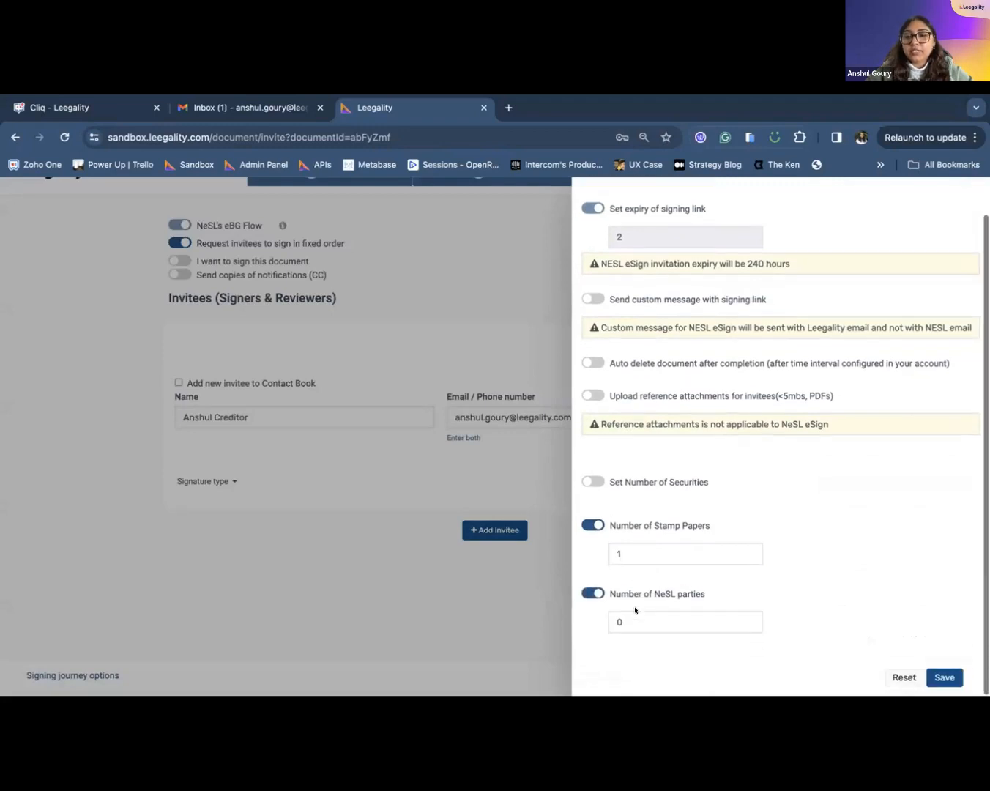
{"action": "left_click", "coordinate": [626, 621]}
{"action": "key", "text": "BackSpace"}
{"action": "type", "text": "2"}
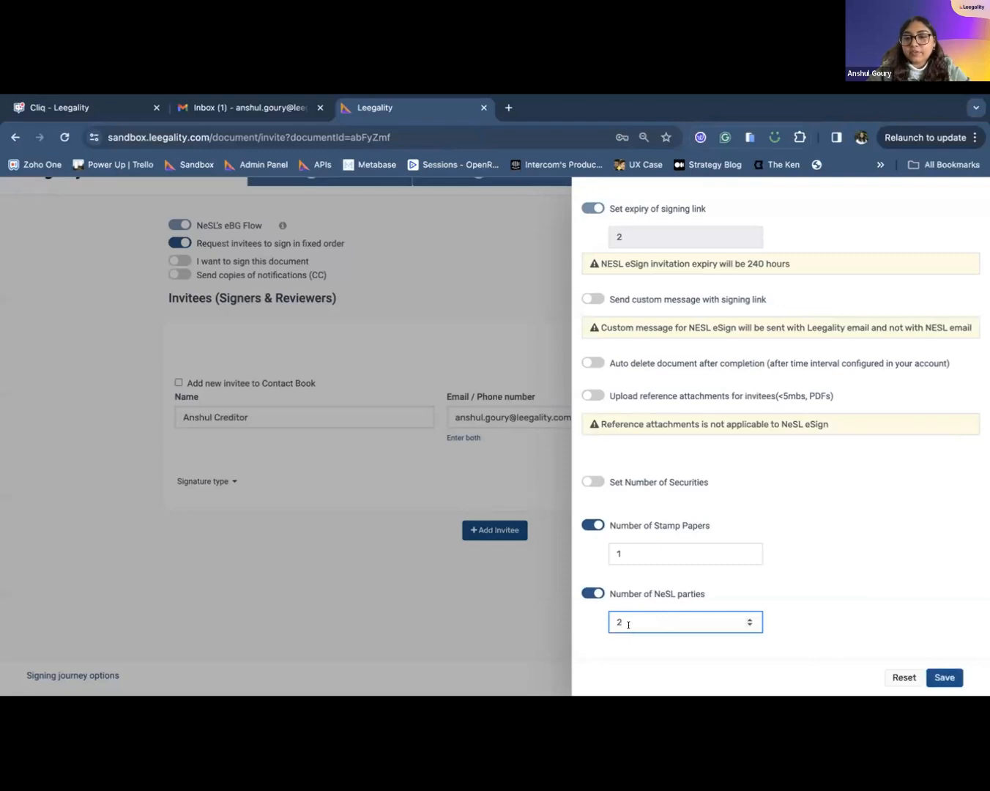
{"action": "left_click", "coordinate": [936, 676]}
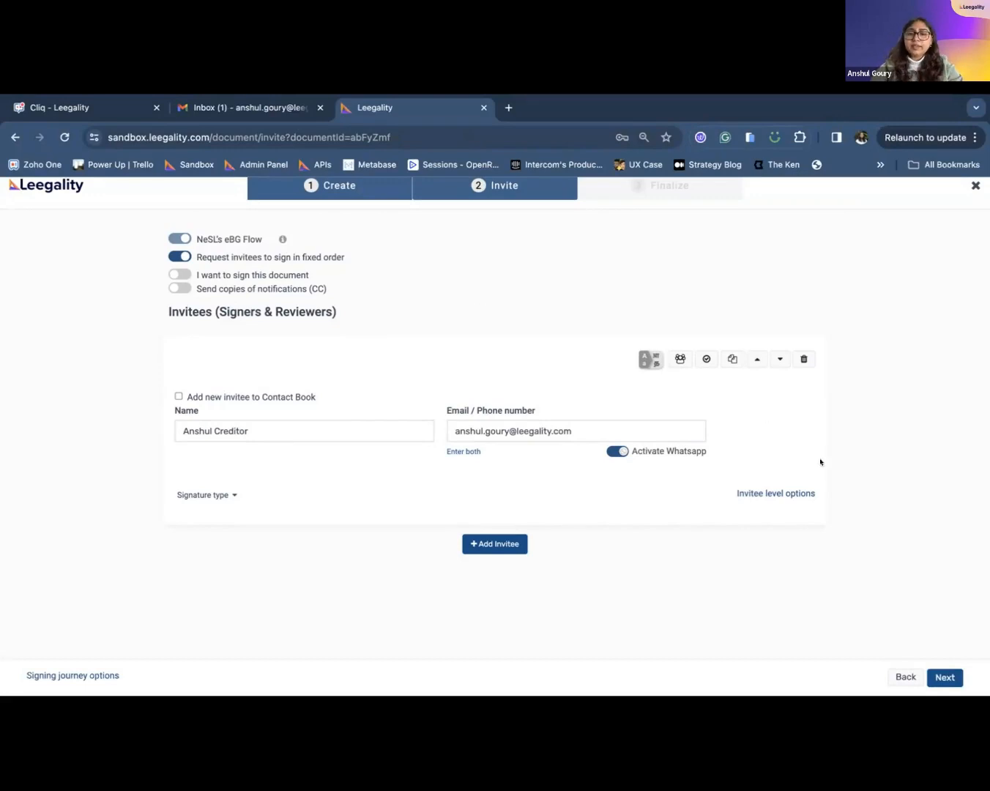
Proceed to the dashboard form for the NeSL eSign details and check the available Event types under Document Details
{"action": "left_click", "coordinate": [946, 676]}
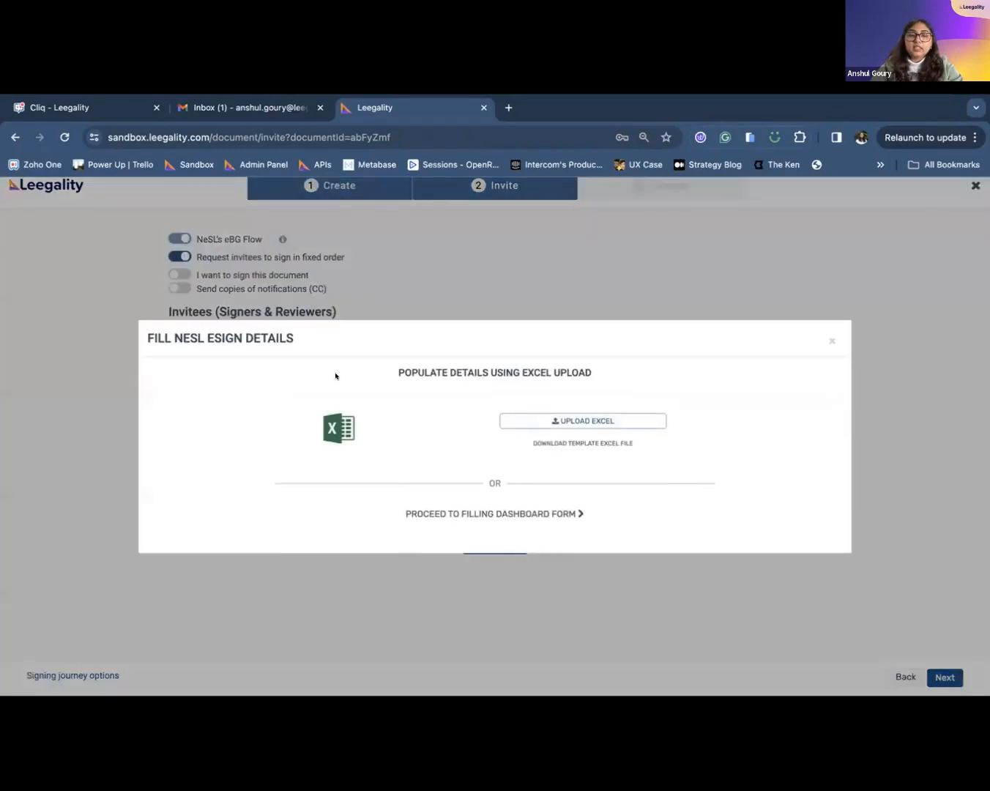
{"action": "left_click", "coordinate": [464, 513]}
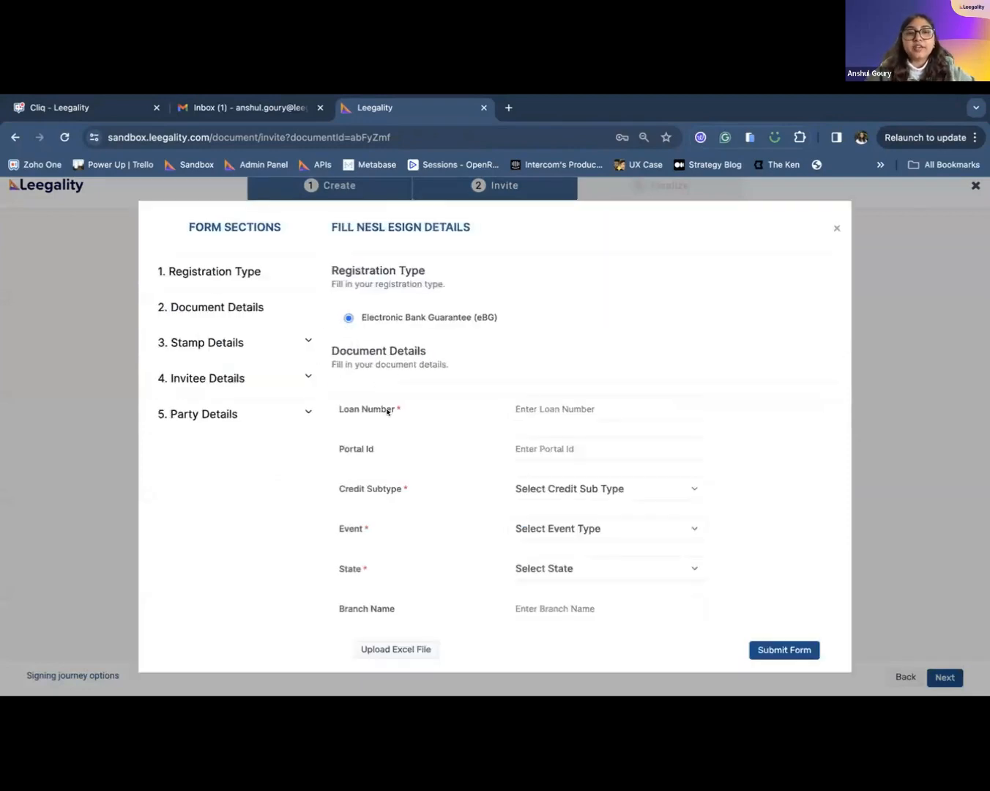
{"action": "scroll", "coordinate": [389, 412], "scroll_direction": "down", "scroll_amount": 3}
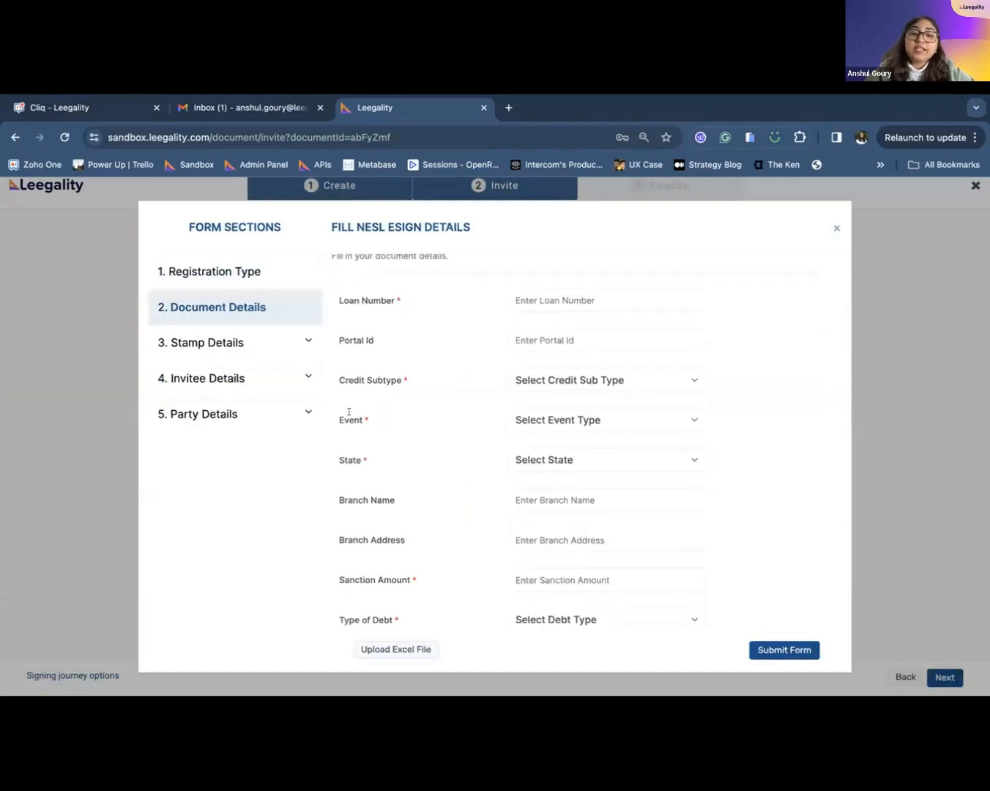
{"action": "left_click_drag", "start_coordinate": [376, 412], "coordinate": [553, 419]}
{"action": "left_click", "coordinate": [553, 418]}
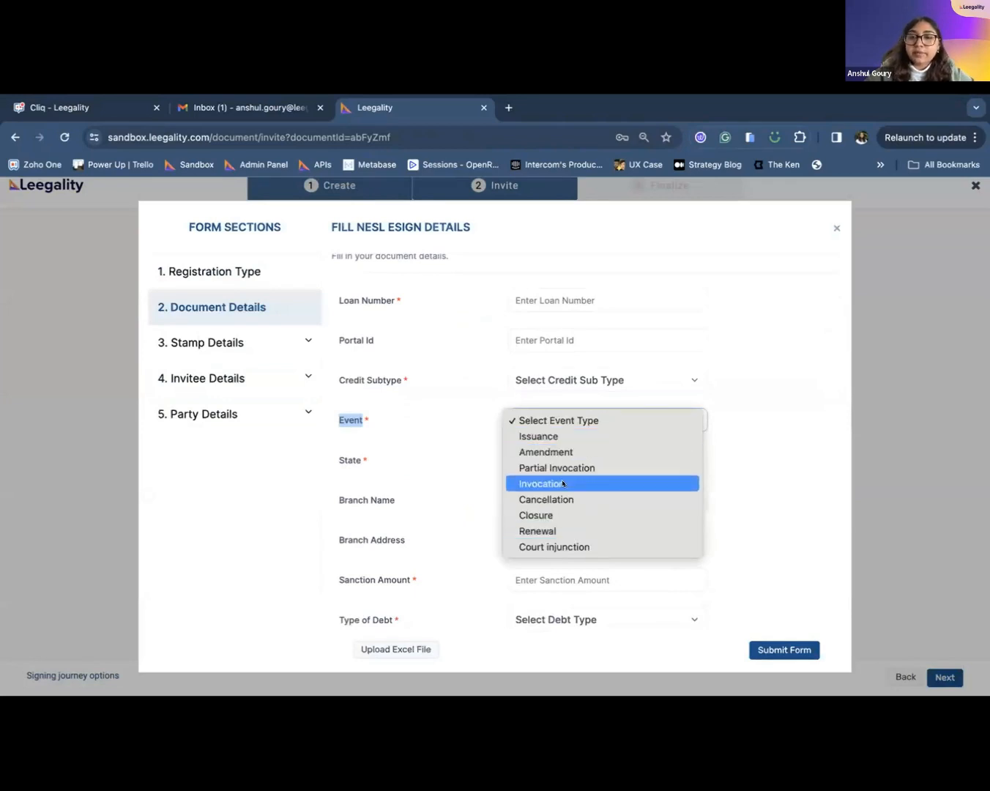
{"action": "left_click", "coordinate": [738, 460]}
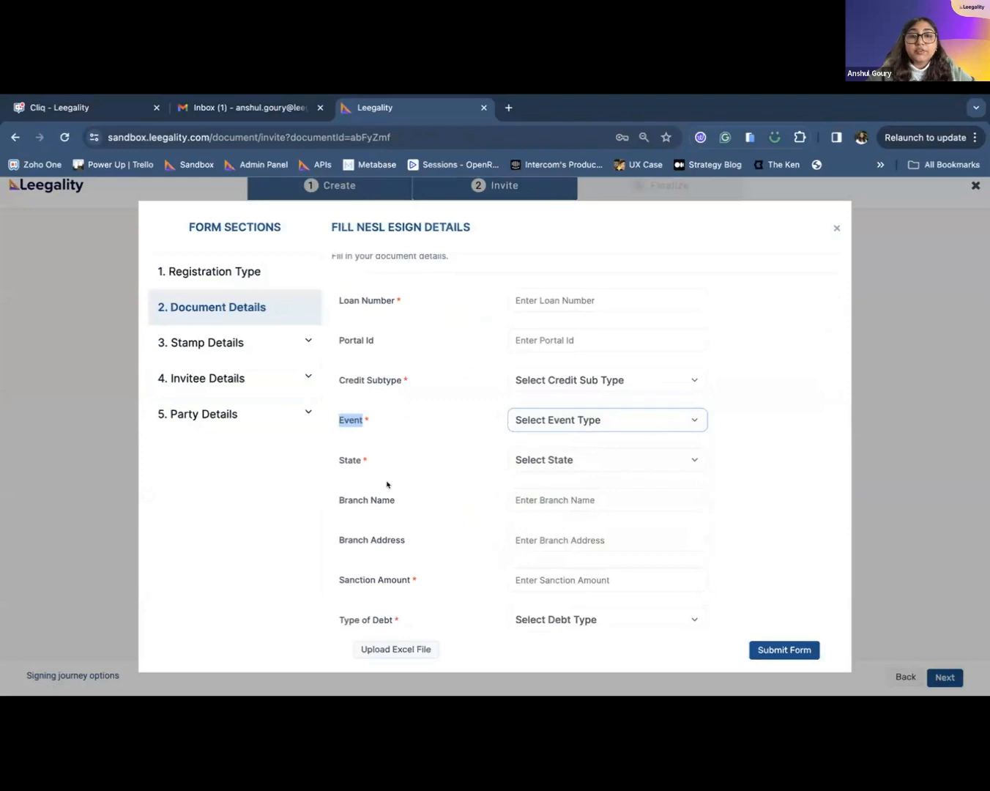
Review the Loan Number field and the remaining Document Details fields of the eBG form
{"action": "scroll", "coordinate": [356, 323], "scroll_direction": "up", "scroll_amount": 1}
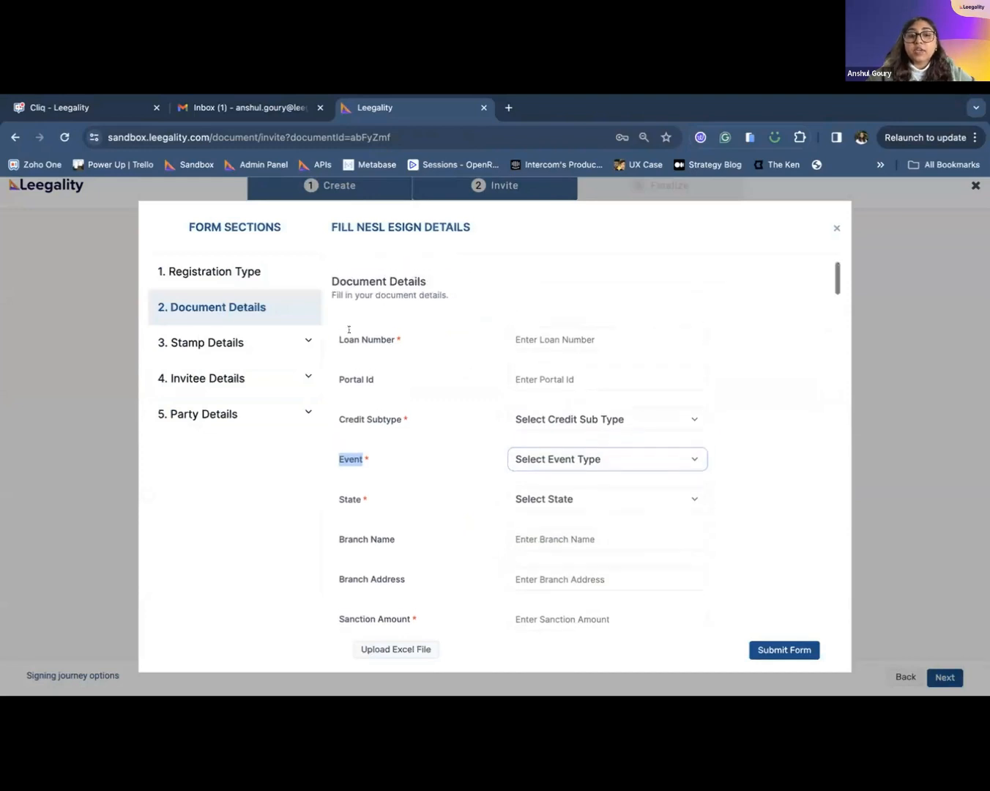
{"action": "triple_click", "coordinate": [390, 337]}
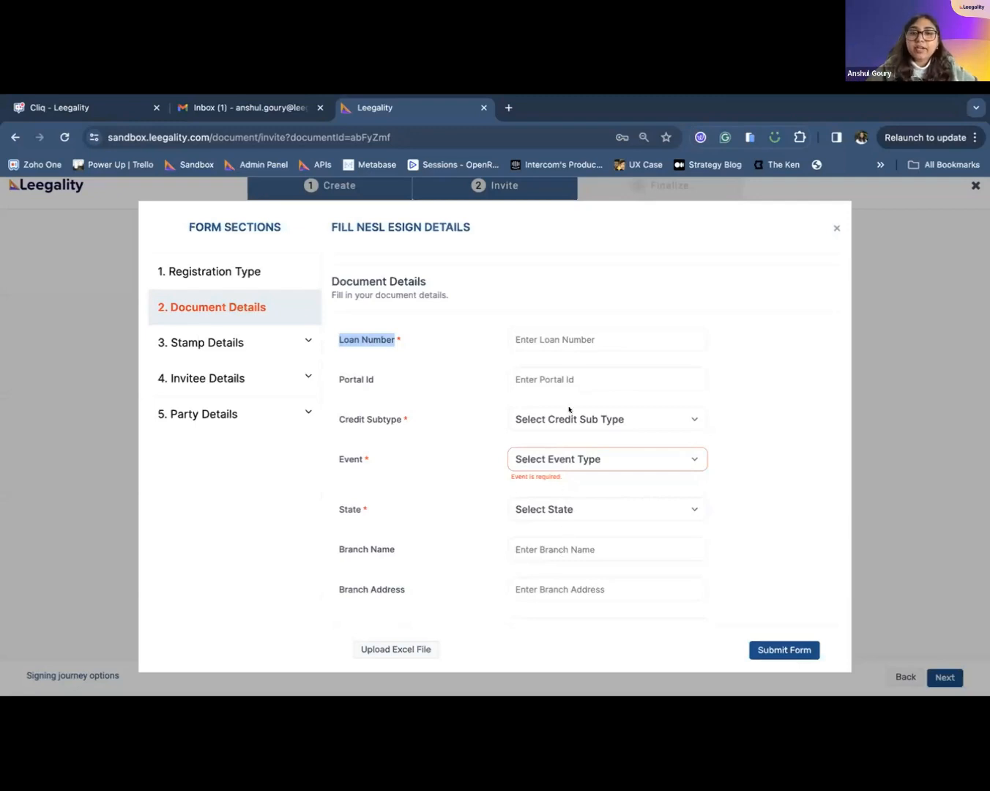
{"action": "scroll", "coordinate": [597, 430], "scroll_direction": "down", "scroll_amount": 3}
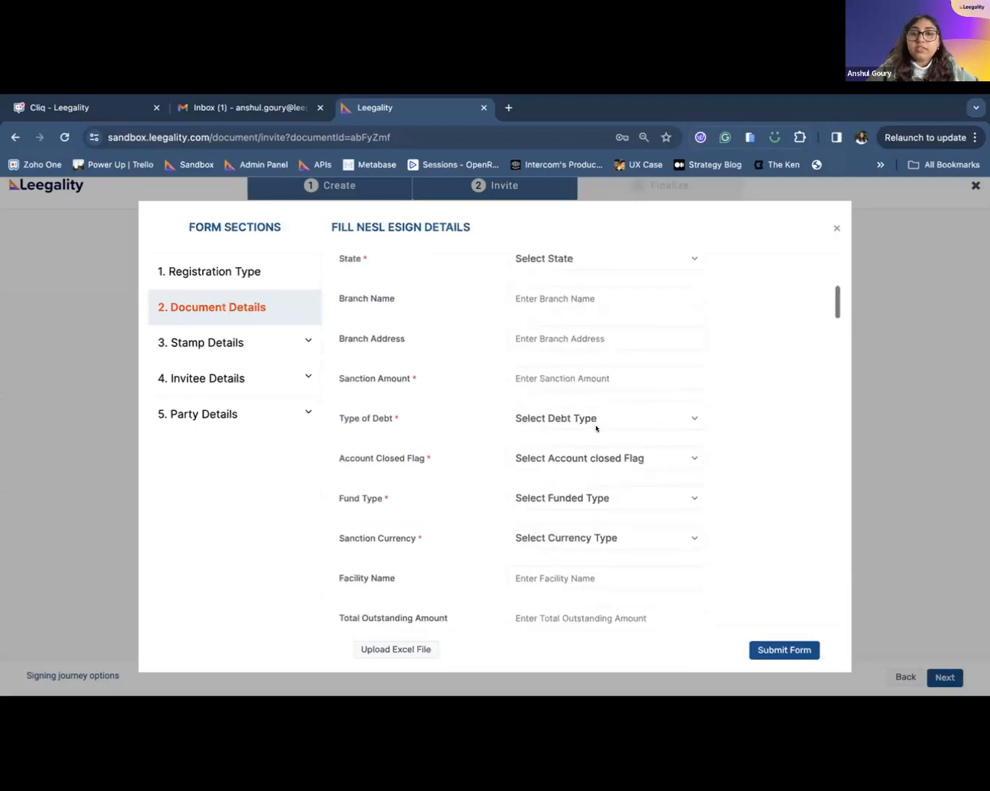
{"action": "scroll", "coordinate": [596, 428], "scroll_direction": "up", "scroll_amount": 2}
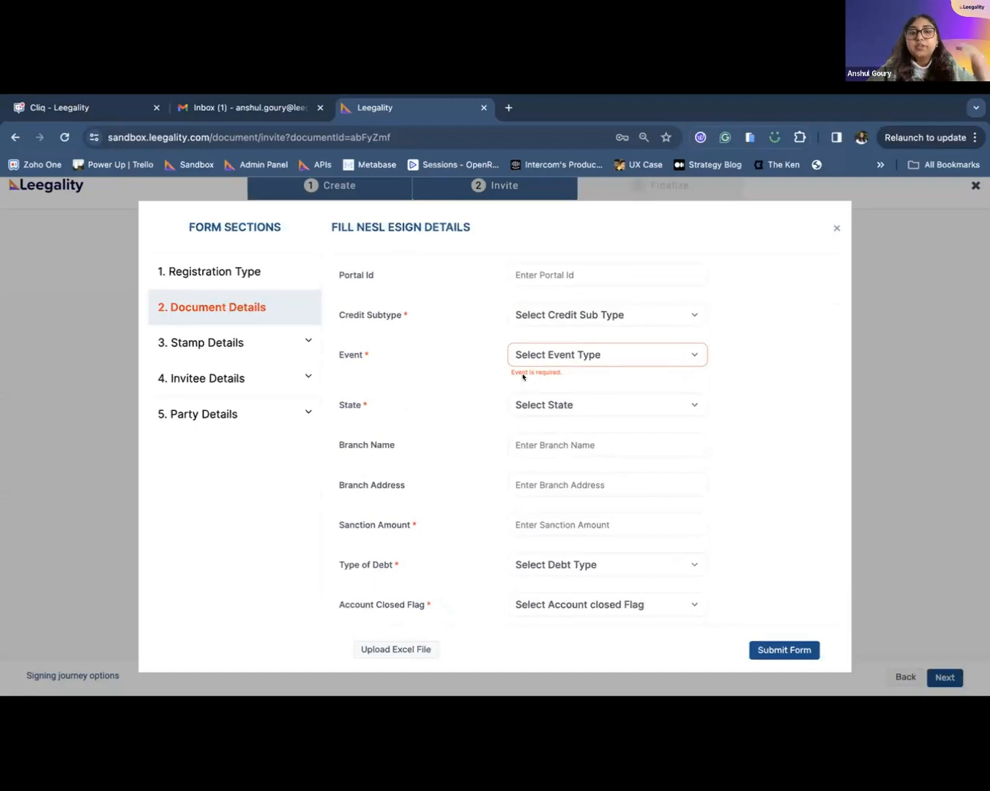
{"action": "scroll", "coordinate": [523, 376], "scroll_direction": "down", "scroll_amount": 2}
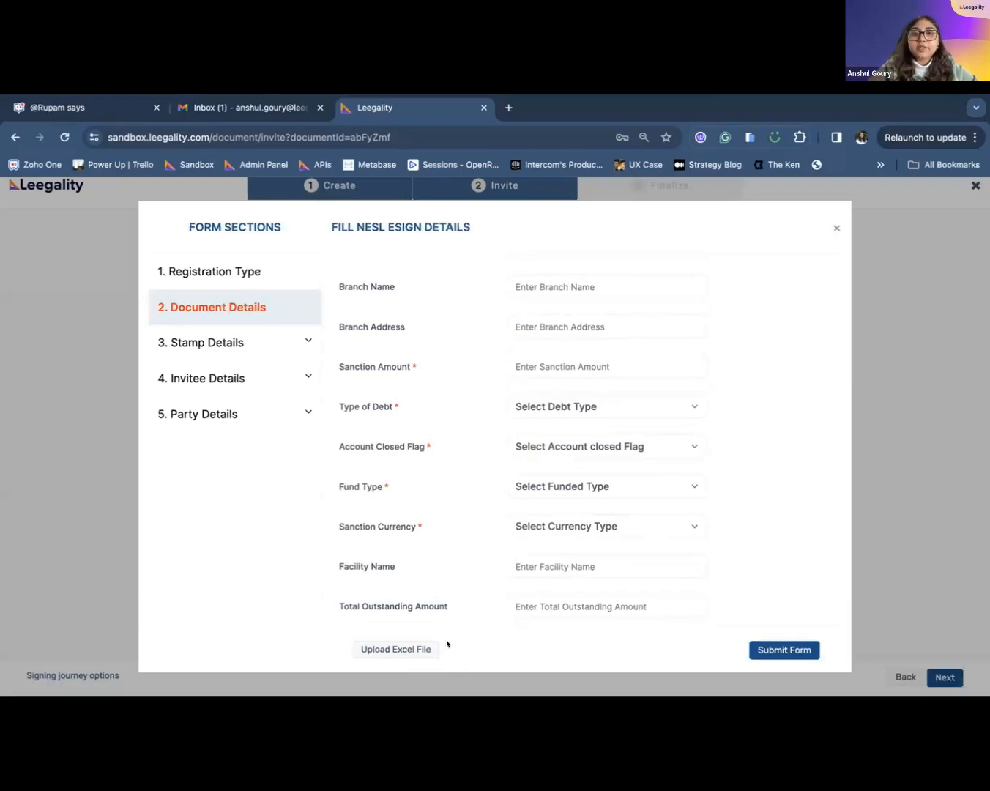
Switch to the Sample EBG Excel workbook and examine its prefilled Stamp, Invitee and Party columns
{"action": "key", "text": "super+Tab"}
{"action": "scroll", "coordinate": [141, 344], "scroll_direction": "left", "scroll_amount": 8}
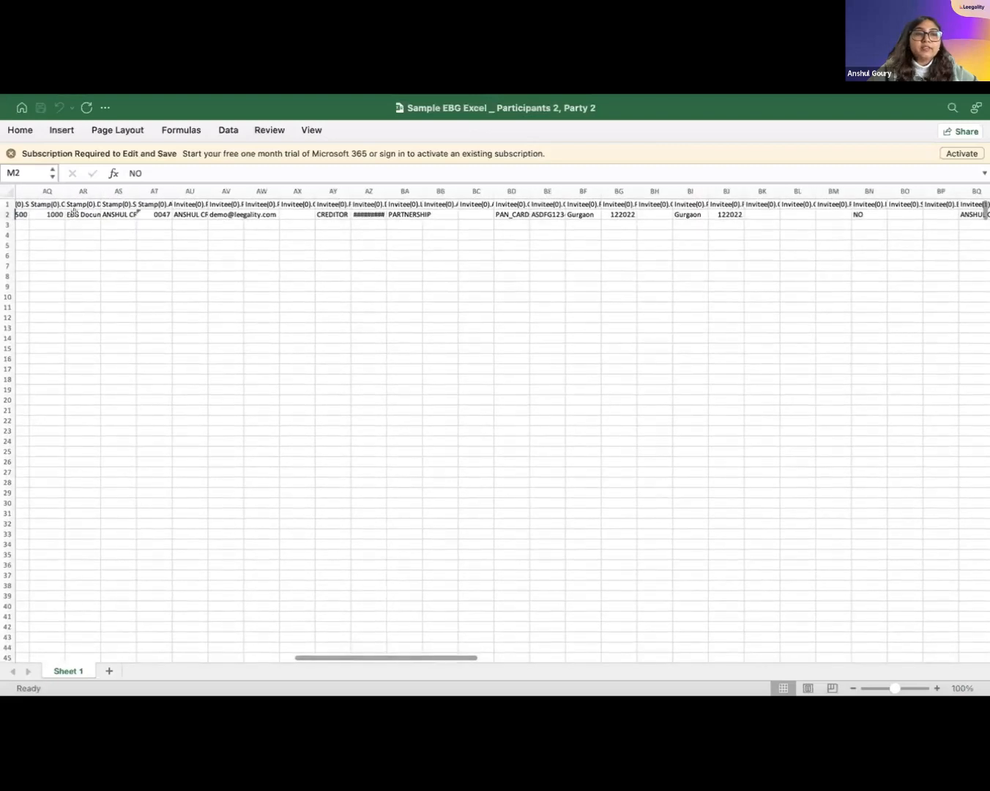
{"action": "left_click", "coordinate": [74, 211]}
{"action": "left_click", "coordinate": [33, 214]}
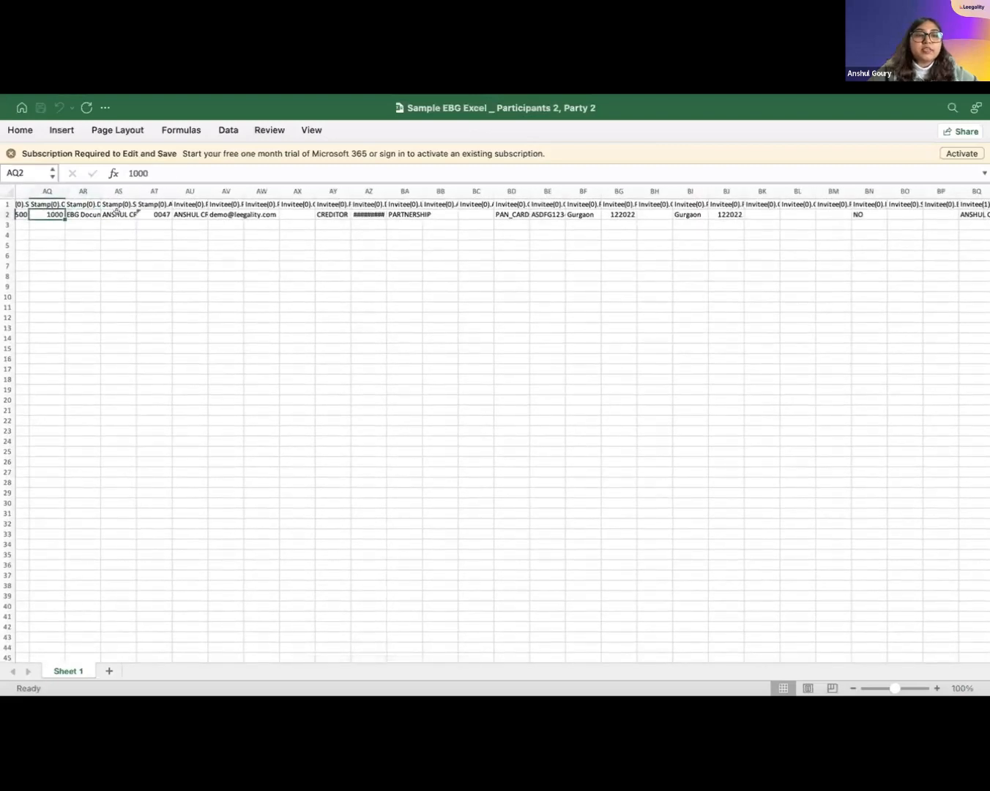
{"action": "left_click", "coordinate": [184, 214]}
{"action": "scroll", "coordinate": [387, 214], "scroll_direction": "right", "scroll_amount": 15}
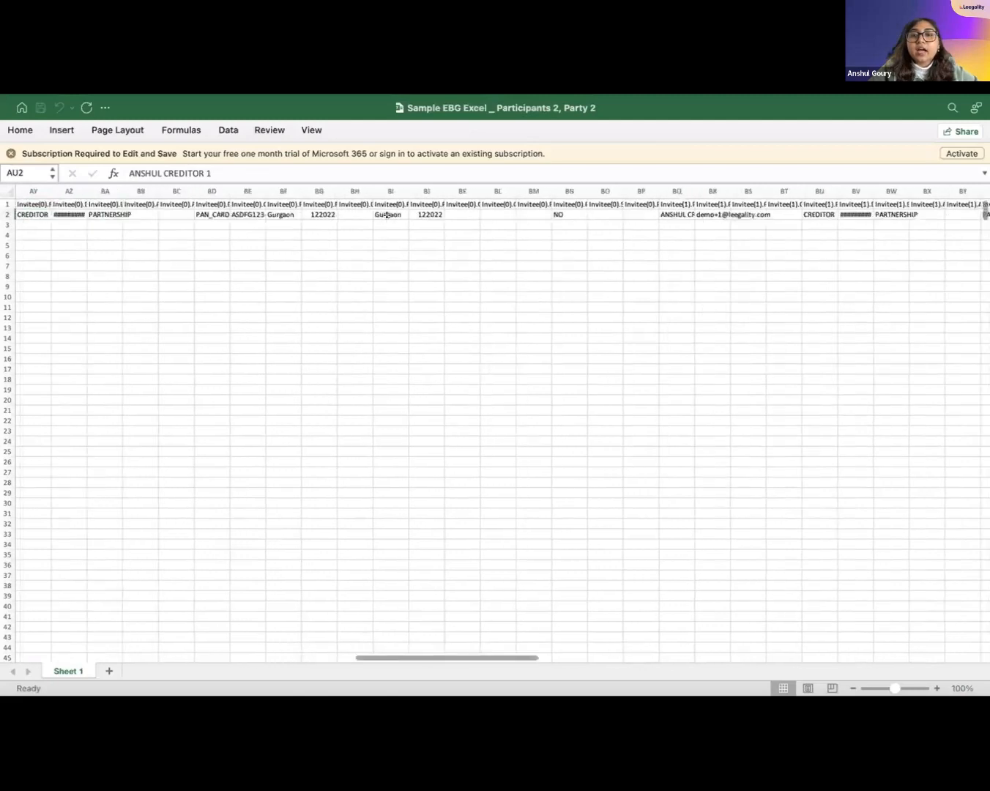
{"action": "scroll", "coordinate": [386, 215], "scroll_direction": "right", "scroll_amount": 14}
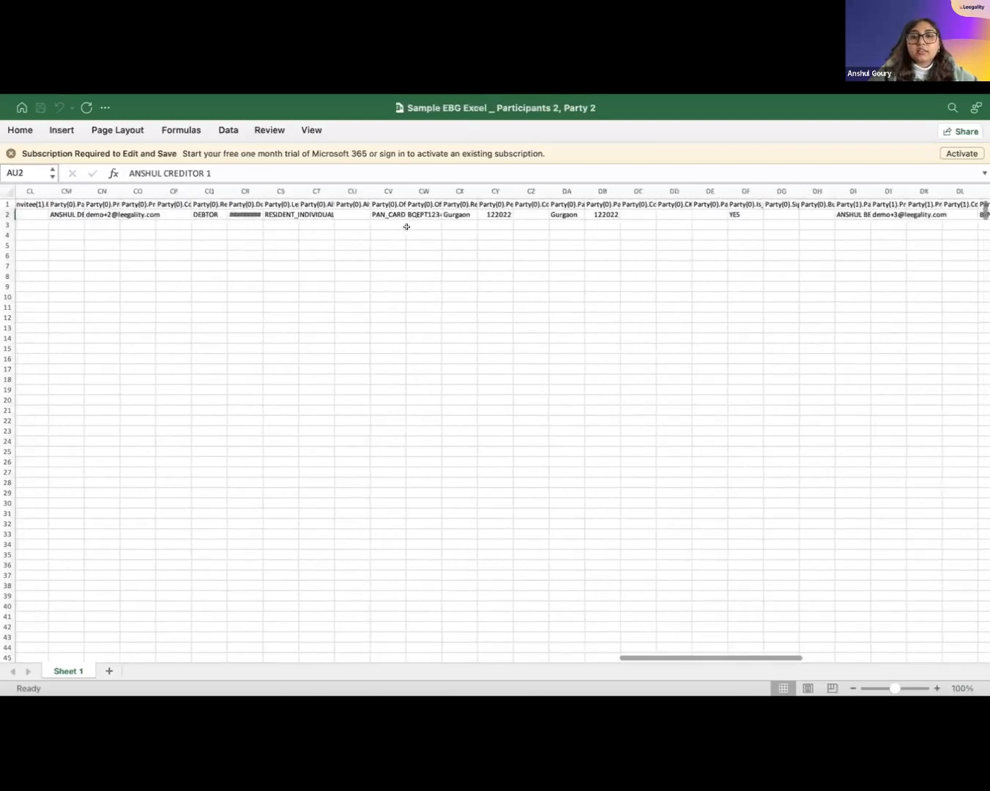
{"action": "left_click", "coordinate": [636, 214]}
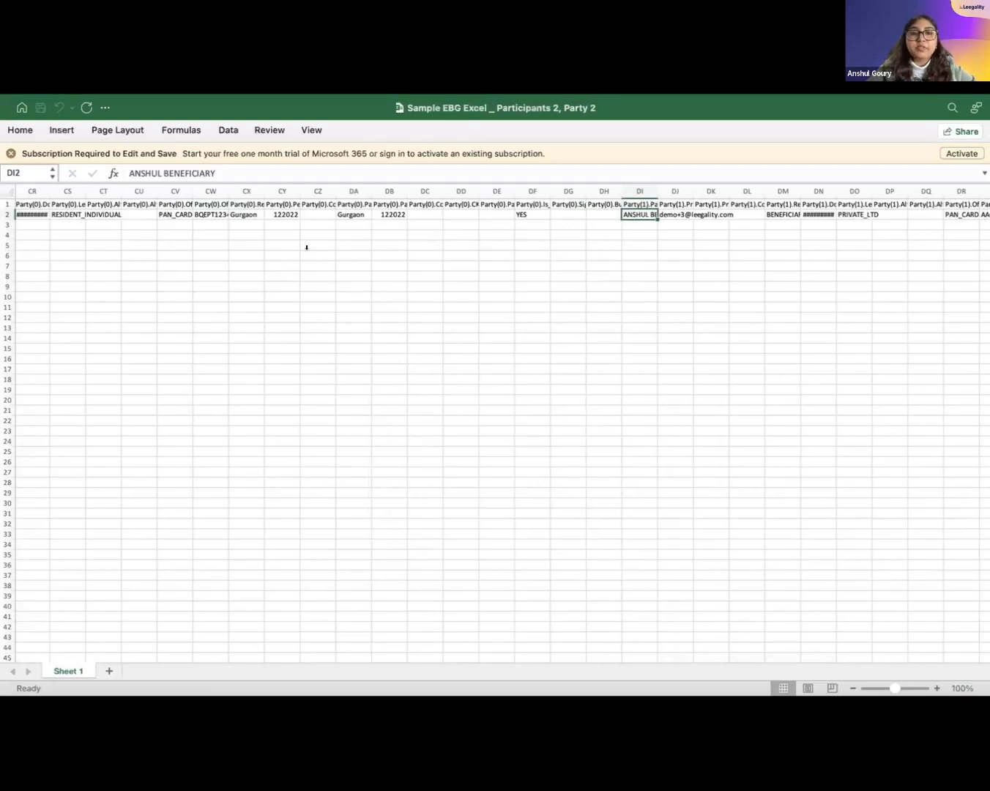
Return to the Leegality form and upload the sample EBG Excel file to fill in the NeSL eSign details
{"action": "key", "text": "super+Tab"}
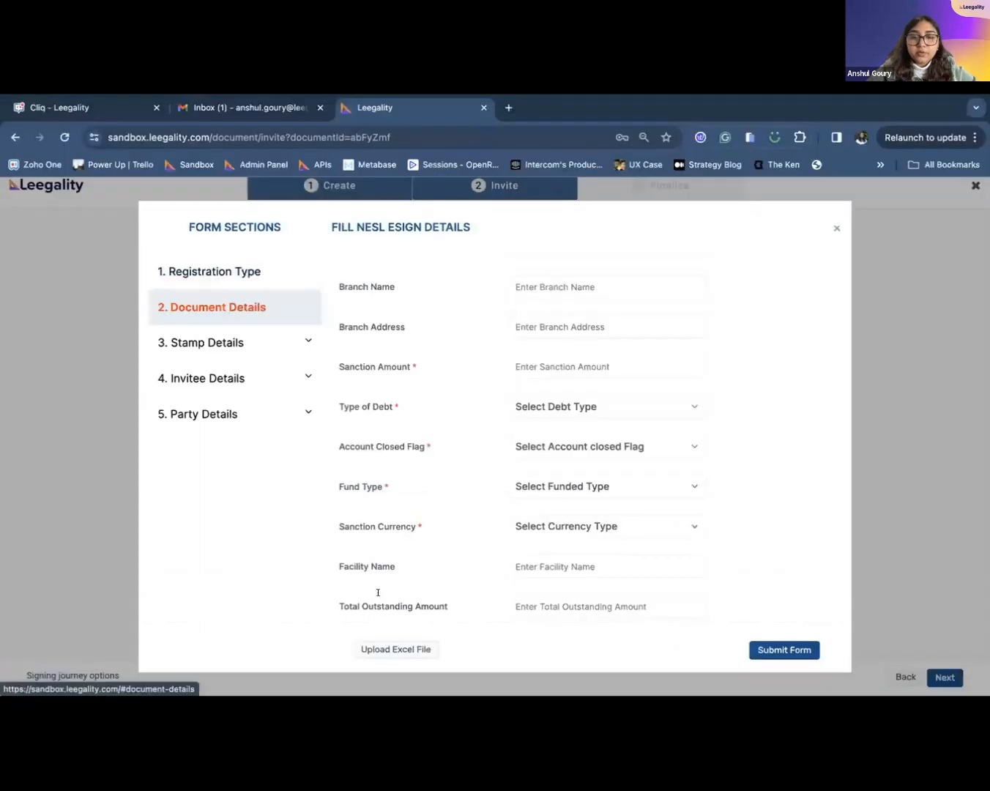
{"action": "left_click", "coordinate": [395, 650]}
{"action": "left_click", "coordinate": [495, 454]}
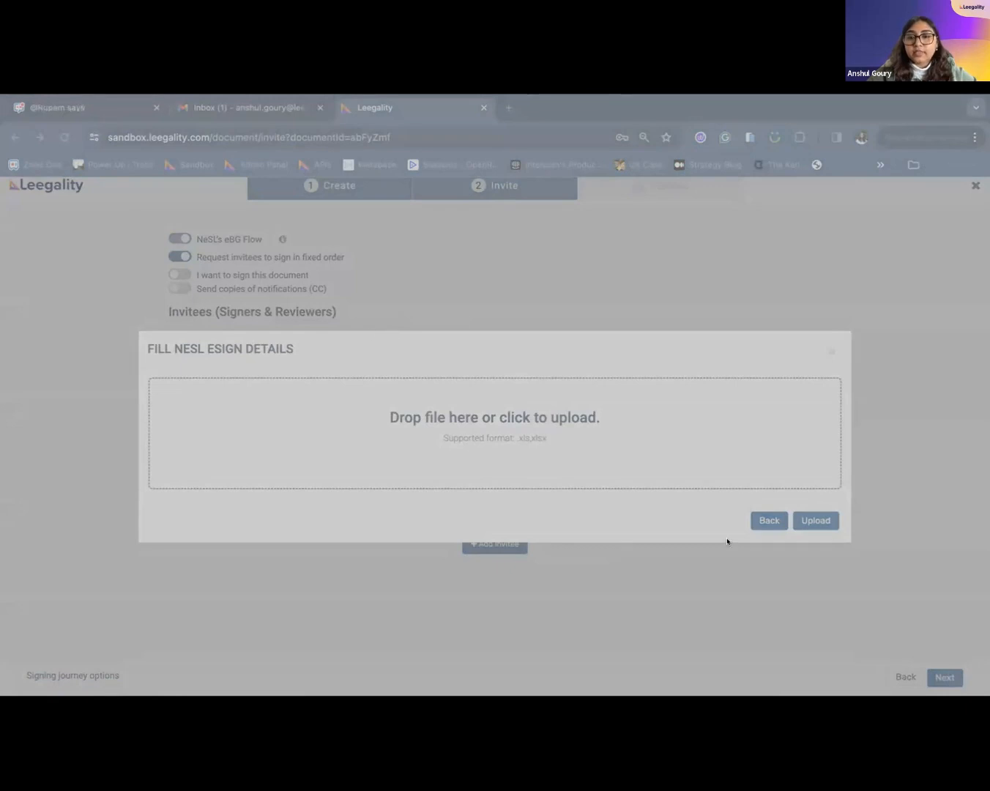
{"action": "left_click", "coordinate": [755, 468]}
{"action": "left_click", "coordinate": [804, 519]}
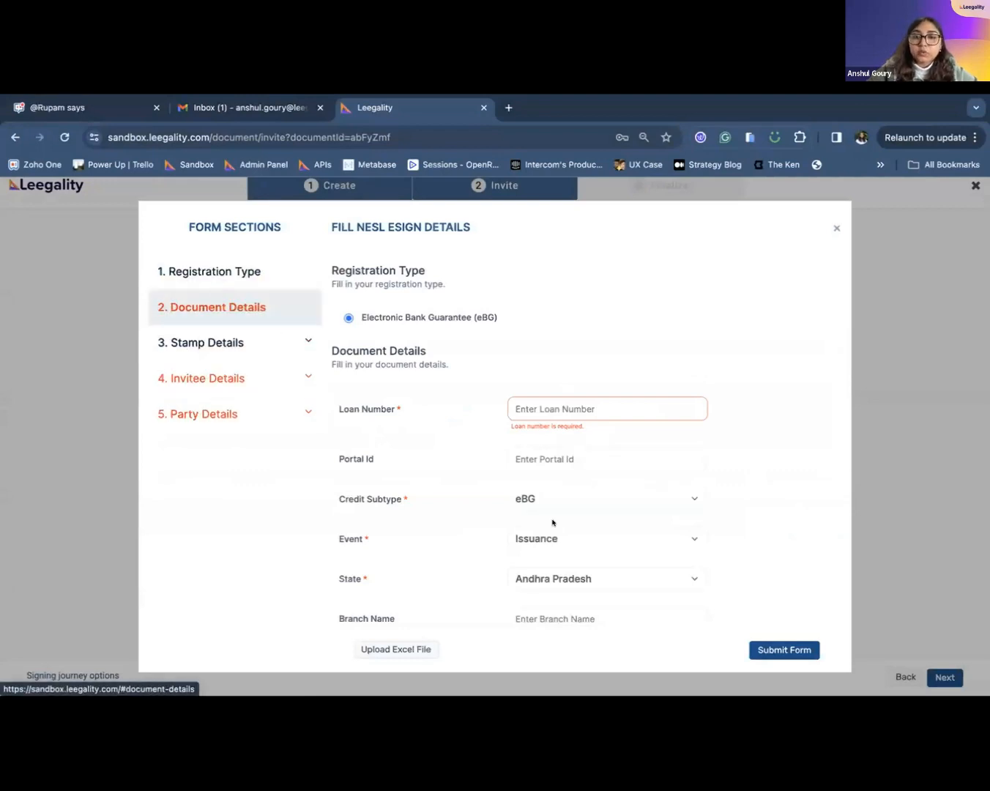
Enter the loan number in the required Loan Number field under Document Details
{"action": "scroll", "coordinate": [553, 522], "scroll_direction": "down", "scroll_amount": 2}
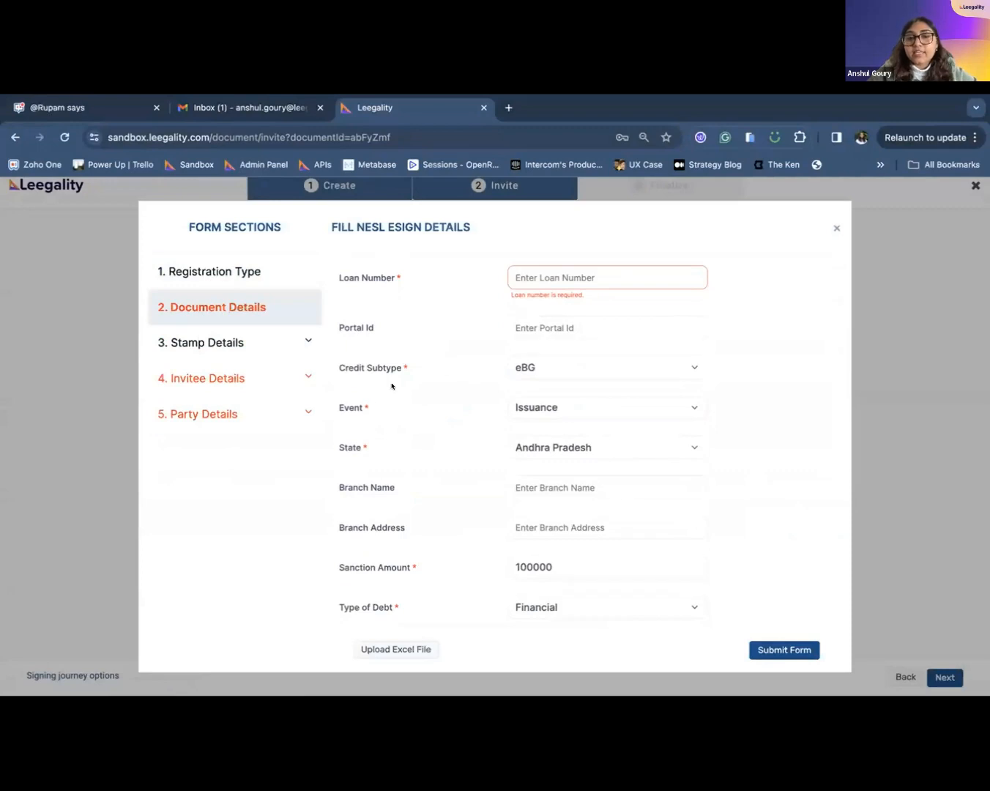
{"action": "scroll", "coordinate": [527, 412], "scroll_direction": "down", "scroll_amount": 1}
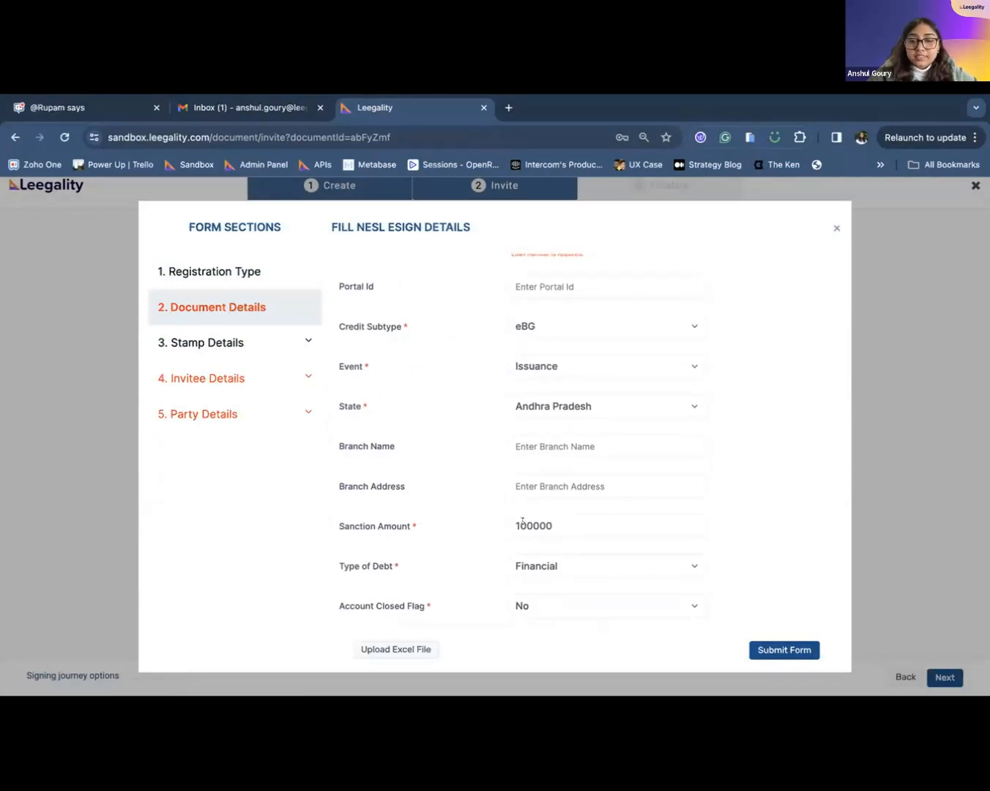
{"action": "scroll", "coordinate": [465, 507], "scroll_direction": "down", "scroll_amount": 2}
{"action": "scroll", "coordinate": [467, 500], "scroll_direction": "up", "scroll_amount": 6}
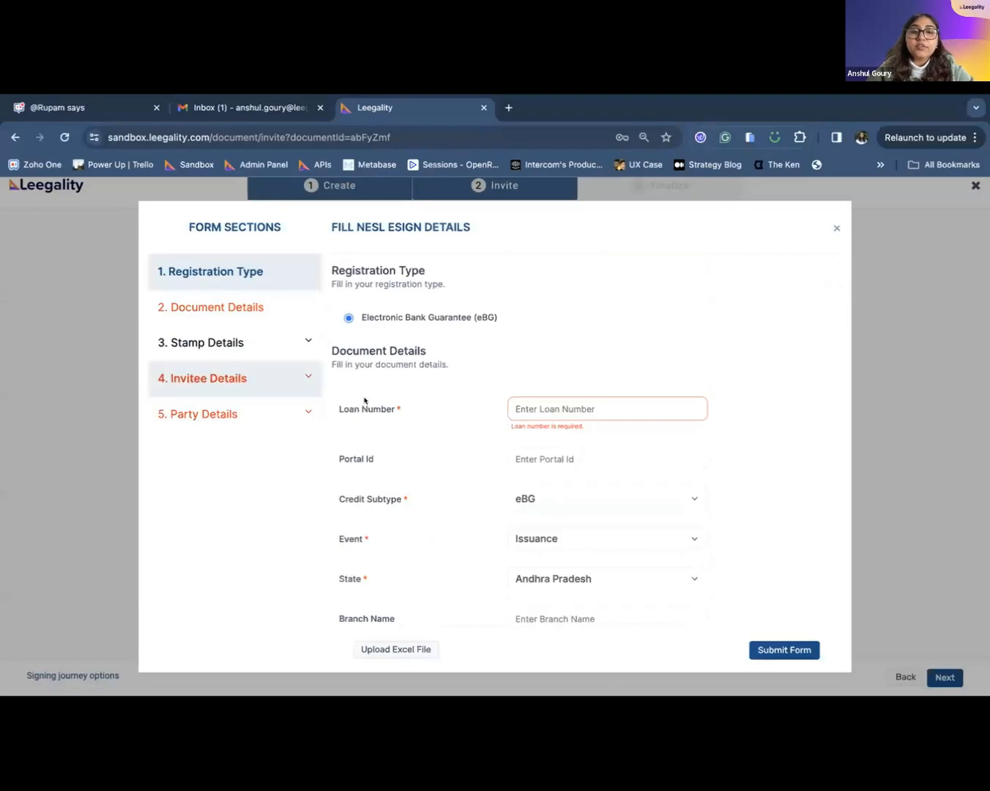
{"action": "left_click_drag", "start_coordinate": [340, 408], "coordinate": [389, 406]}
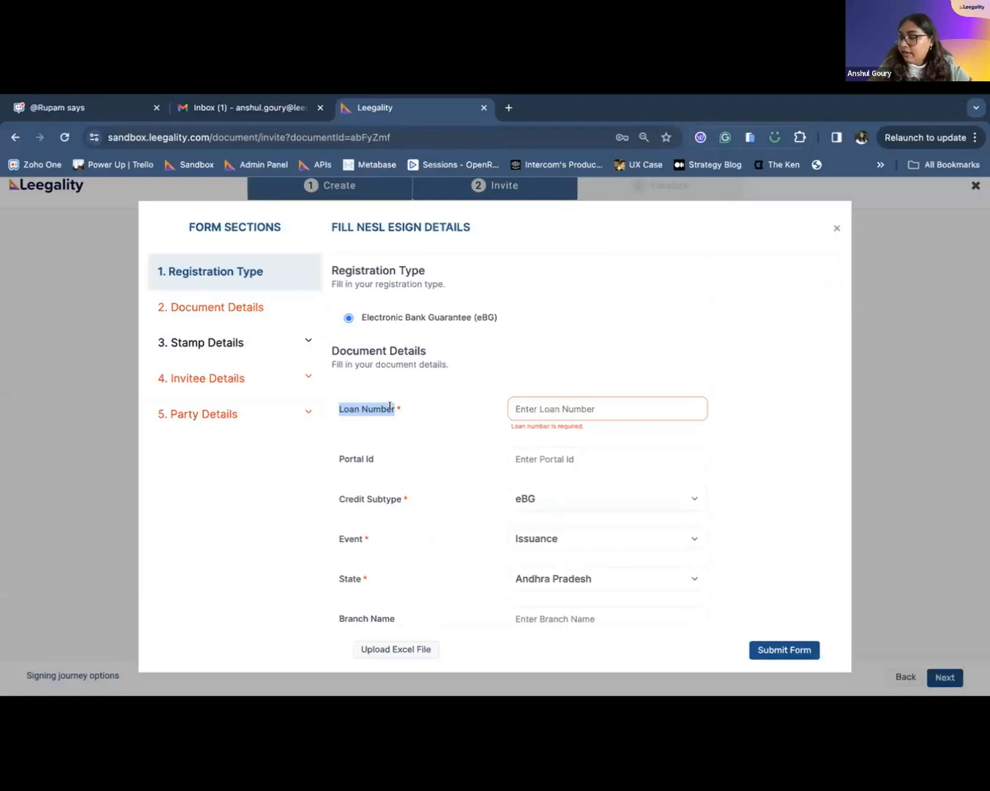
{"action": "left_click", "coordinate": [576, 408]}
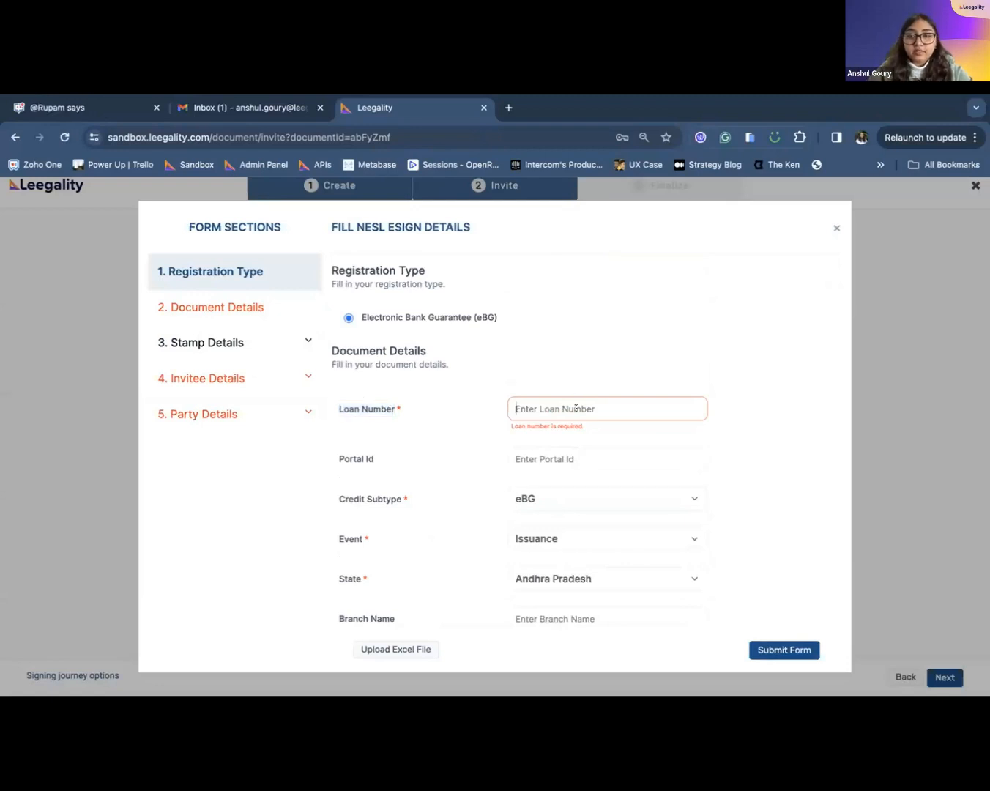
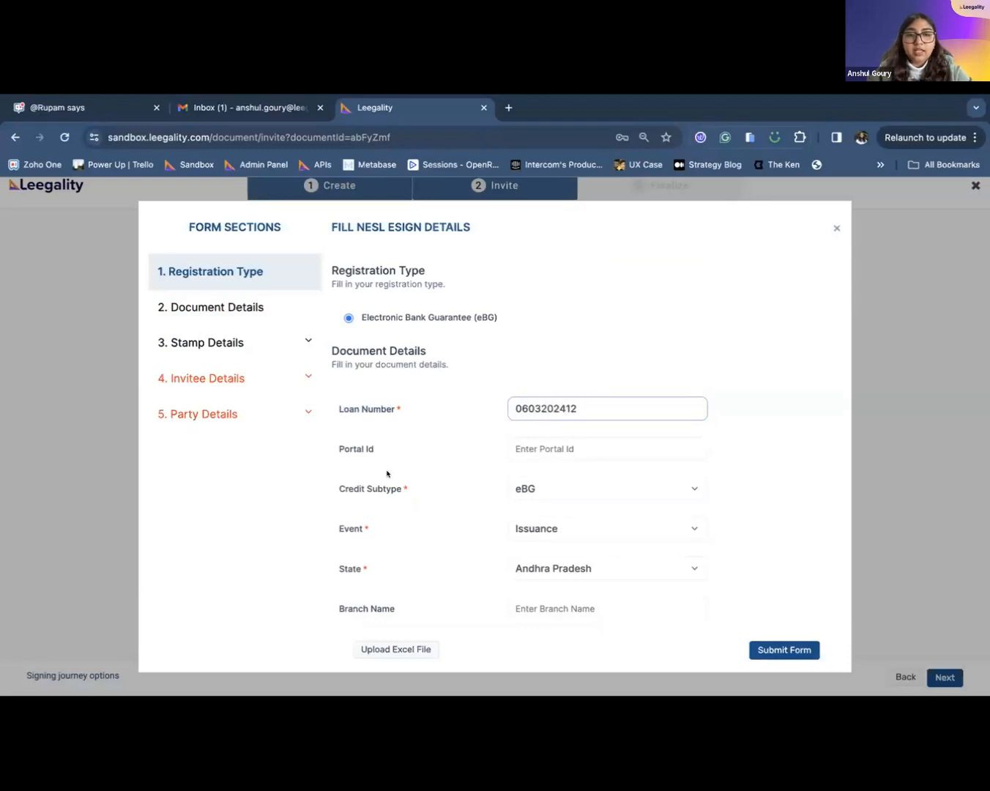
Review the prefilled sanction, debt, currency and expiry fields in Document Details, plus all fields of Stamp 1 Details
{"action": "scroll", "coordinate": [386, 473], "scroll_direction": "down", "scroll_amount": 1}
{"action": "scroll", "coordinate": [387, 473], "scroll_direction": "down", "scroll_amount": 4}
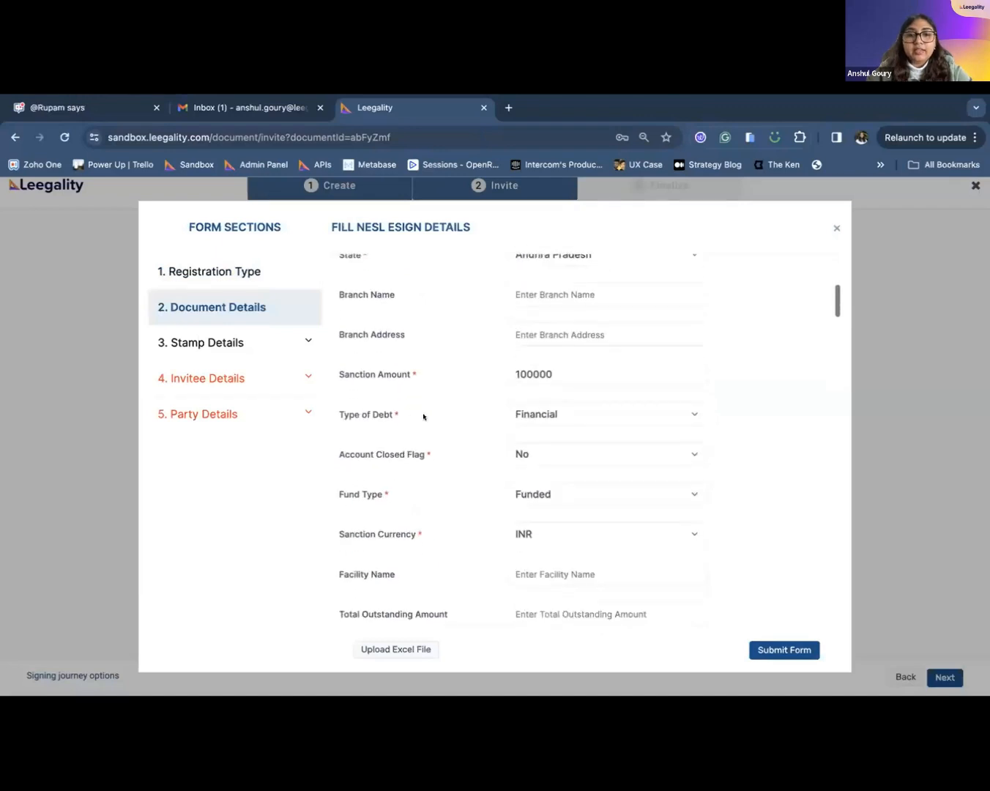
{"action": "scroll", "coordinate": [387, 377], "scroll_direction": "down", "scroll_amount": 2}
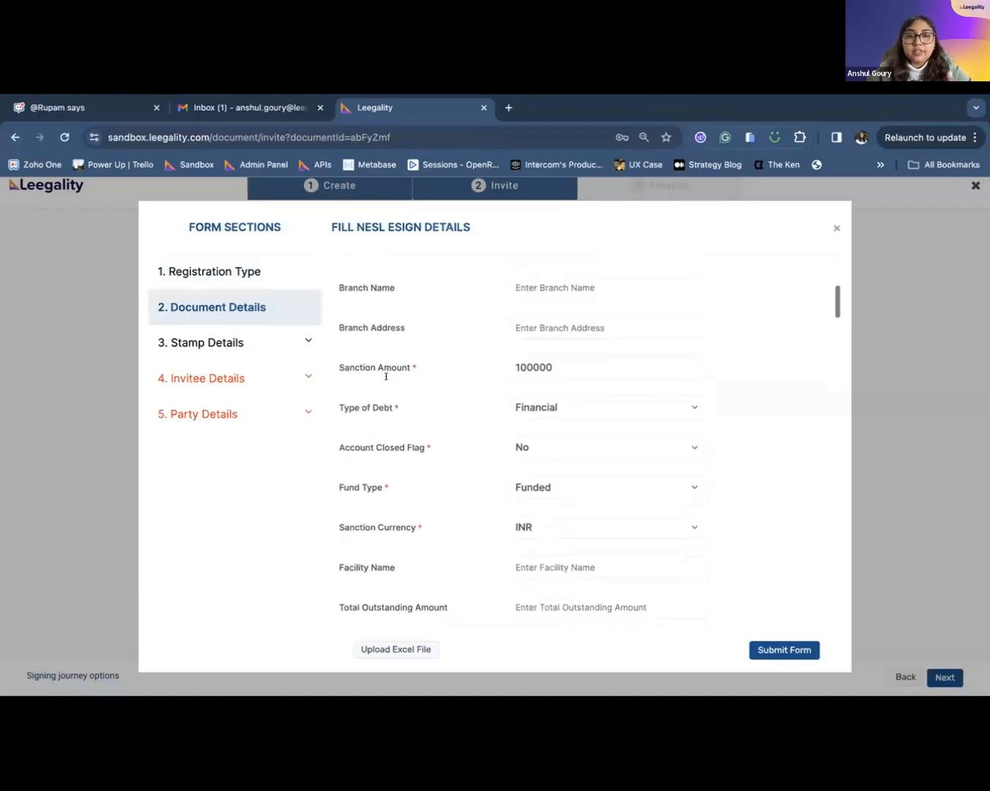
{"action": "scroll", "coordinate": [386, 377], "scroll_direction": "down", "scroll_amount": 1}
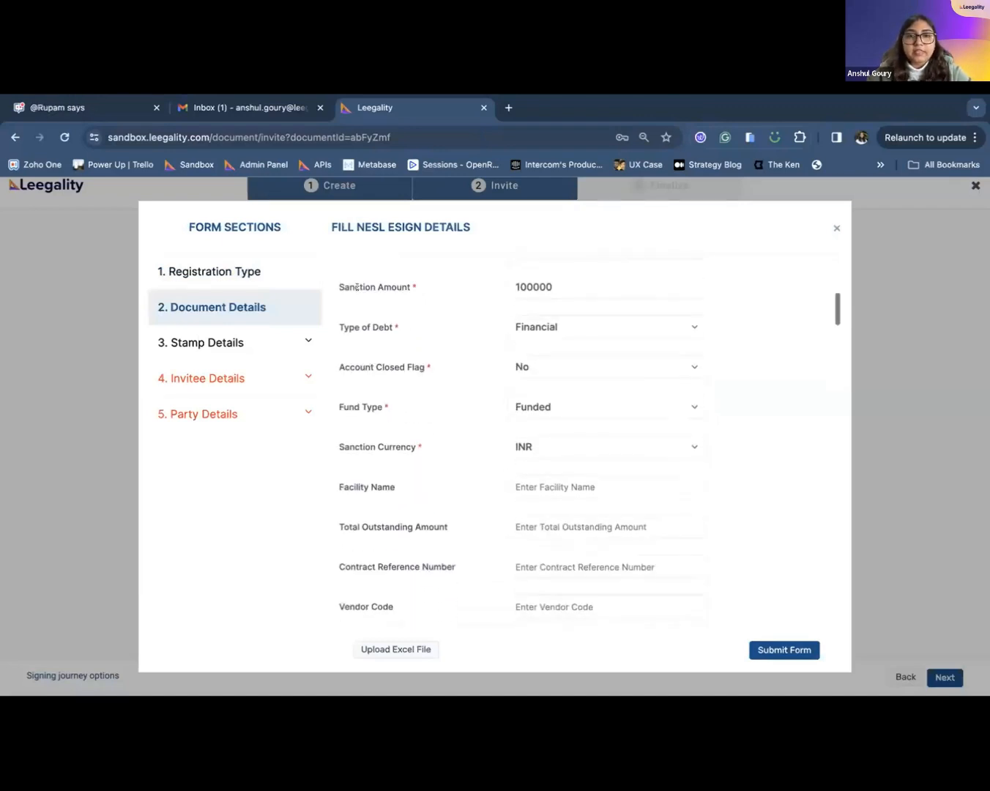
{"action": "scroll", "coordinate": [443, 308], "scroll_direction": "down", "scroll_amount": 2}
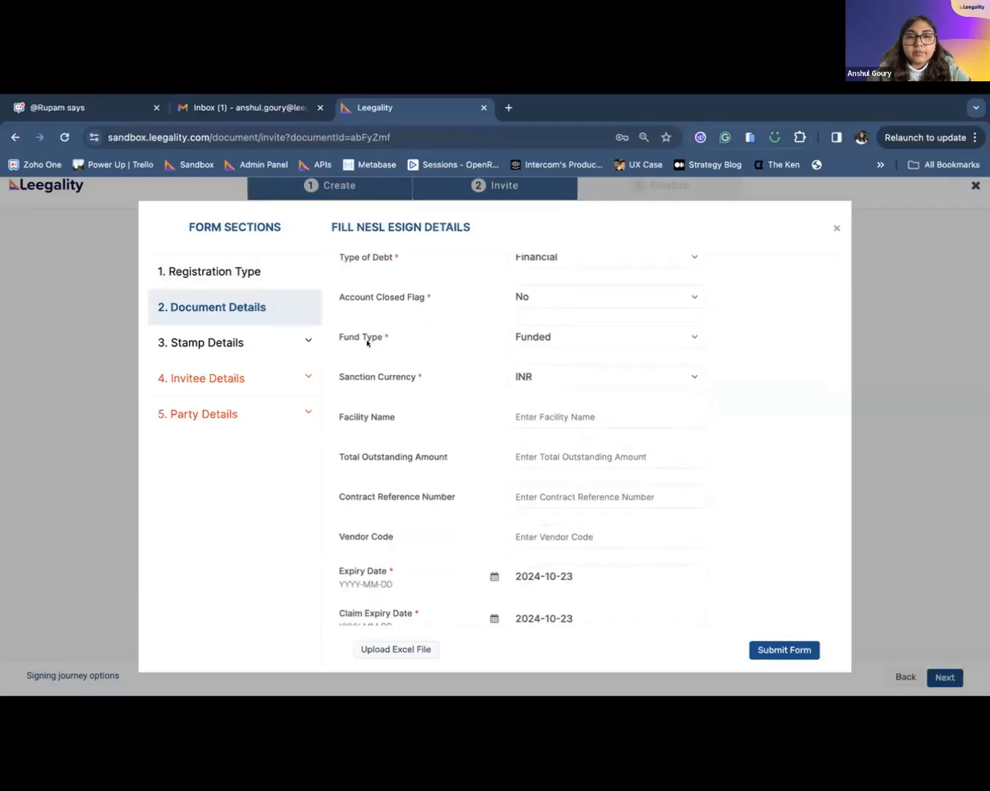
{"action": "scroll", "coordinate": [367, 340], "scroll_direction": "down", "scroll_amount": 4}
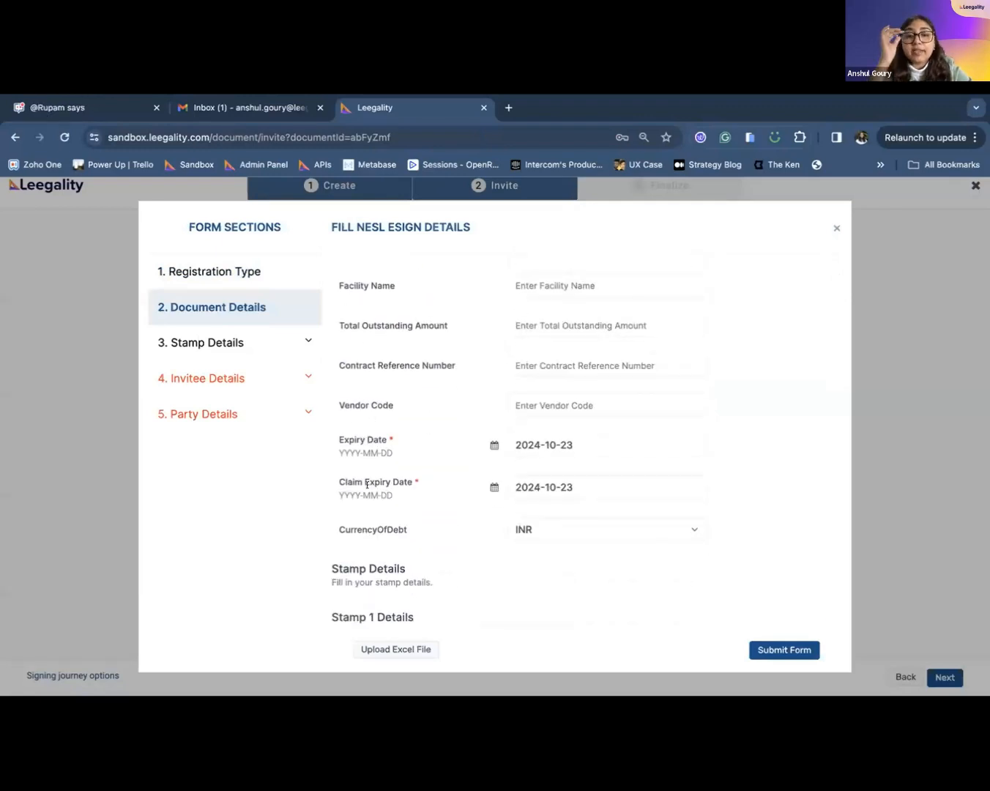
{"action": "scroll", "coordinate": [366, 485], "scroll_direction": "down", "scroll_amount": 6}
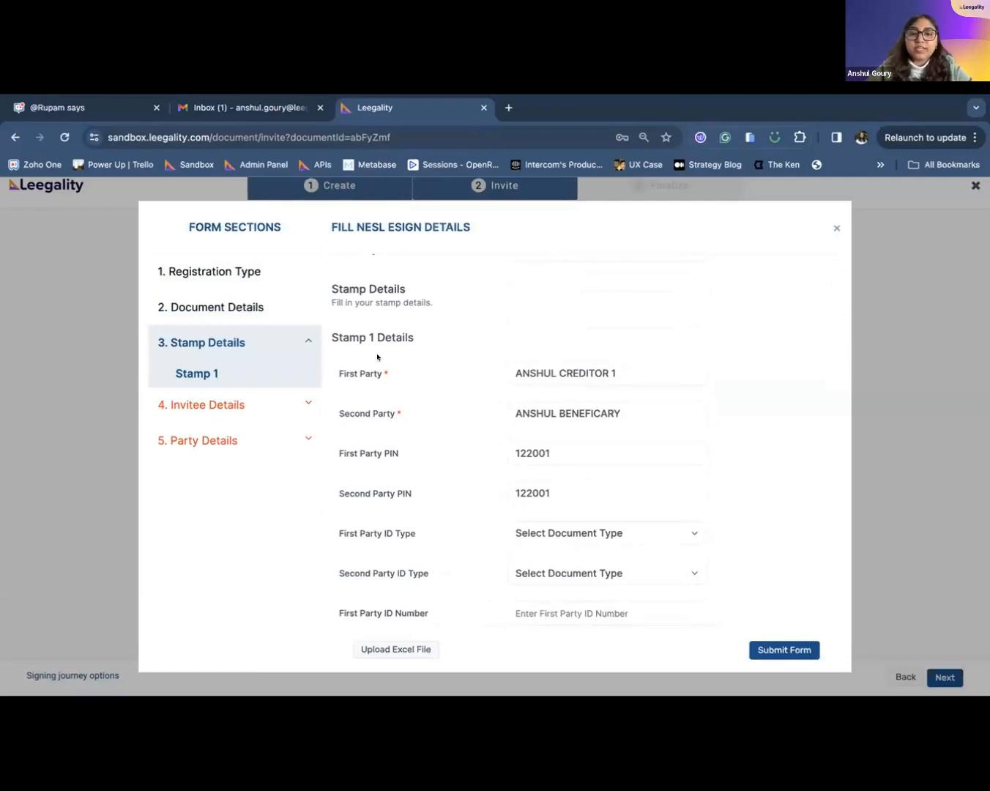
{"action": "scroll", "coordinate": [378, 355], "scroll_direction": "down", "scroll_amount": 1}
{"action": "scroll", "coordinate": [458, 461], "scroll_direction": "down", "scroll_amount": 1}
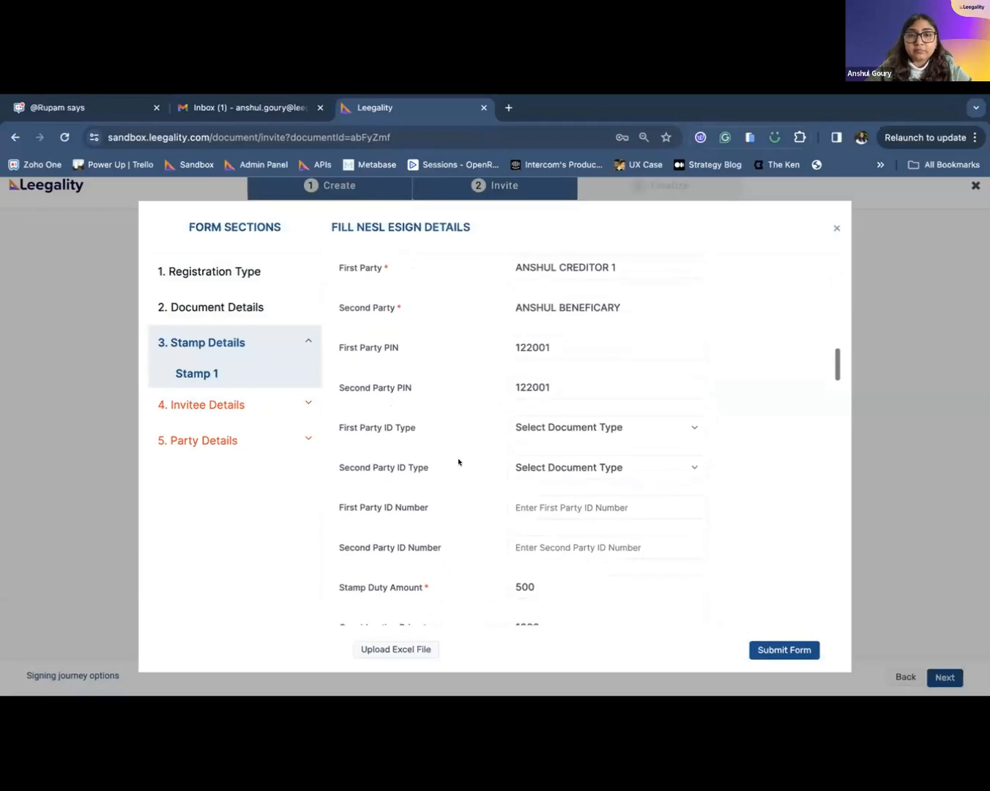
{"action": "scroll", "coordinate": [535, 287], "scroll_direction": "up", "scroll_amount": 1}
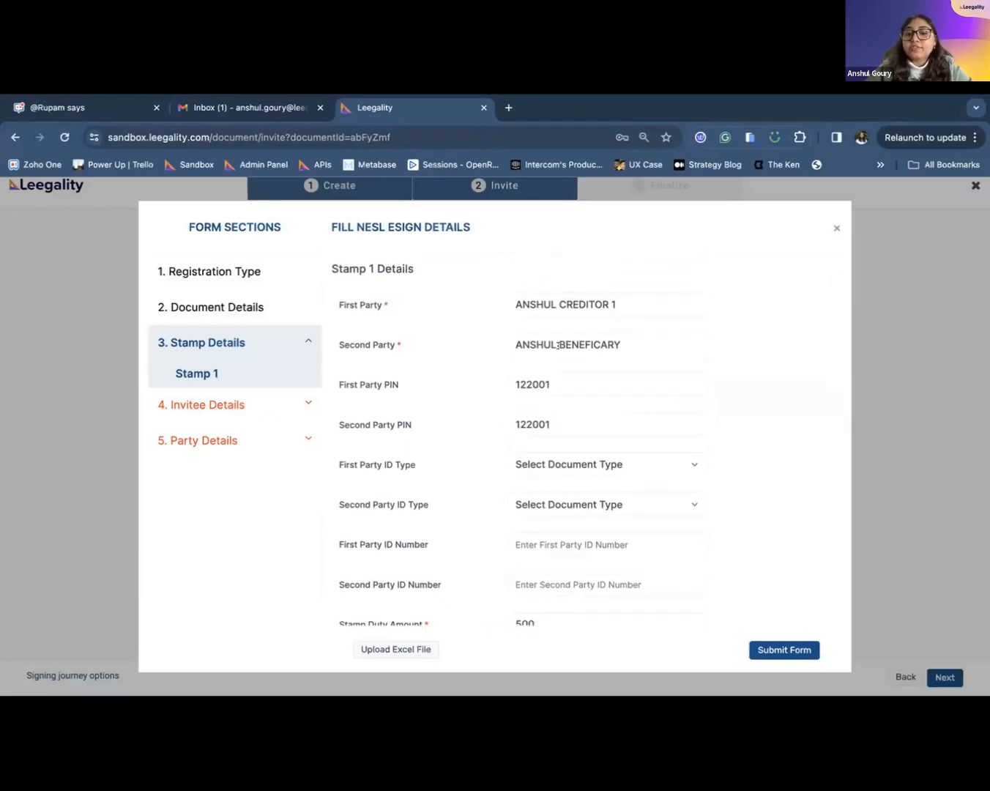
{"action": "scroll", "coordinate": [512, 494], "scroll_direction": "down", "scroll_amount": 1}
{"action": "scroll", "coordinate": [511, 494], "scroll_direction": "down", "scroll_amount": 2}
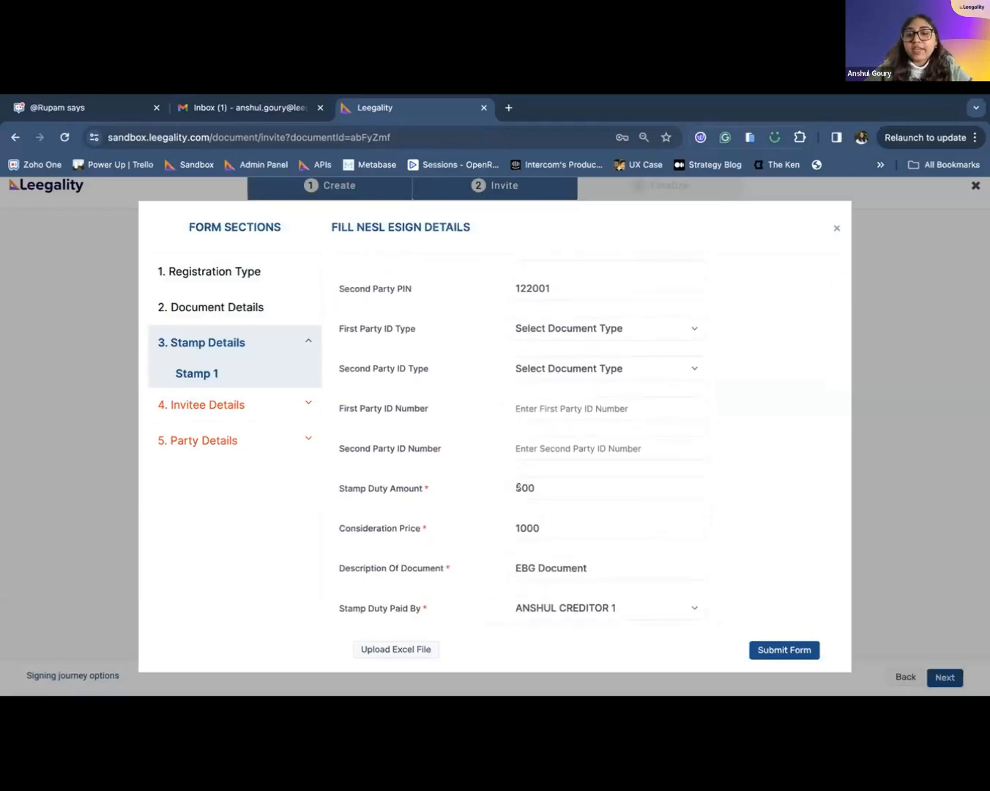
{"action": "scroll", "coordinate": [519, 483], "scroll_direction": "down", "scroll_amount": 3}
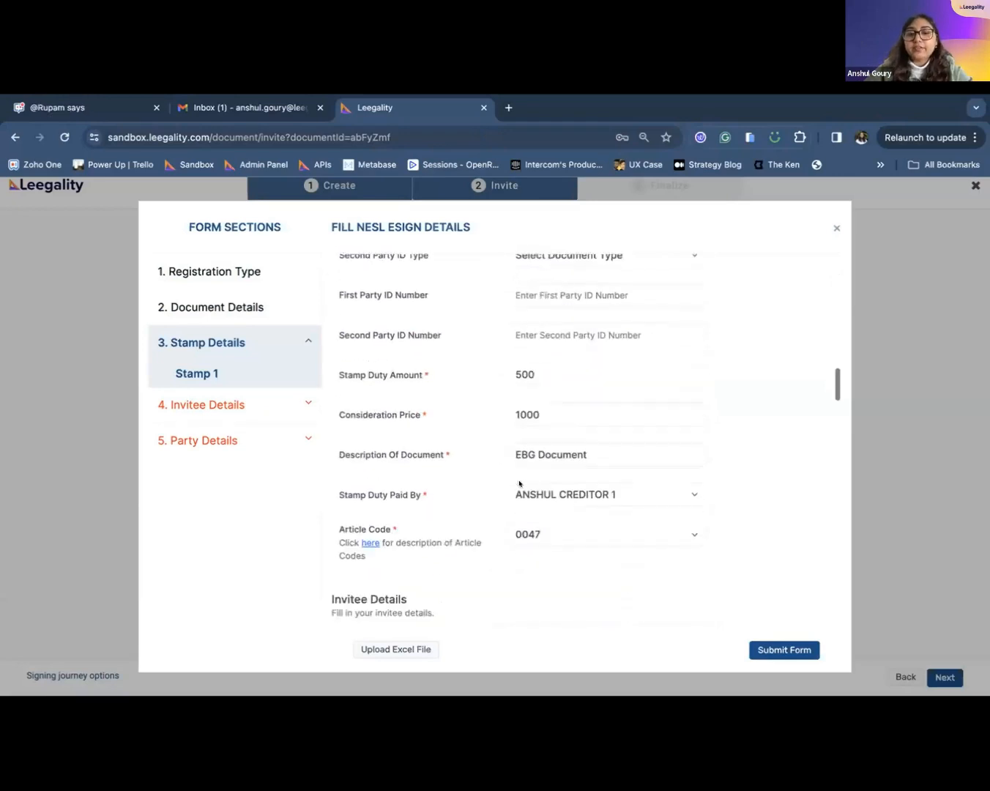
Check the Invitee and Party Details sections, and enter the creditor's mobile number for Invitee 1
{"action": "left_click", "coordinate": [271, 408]}
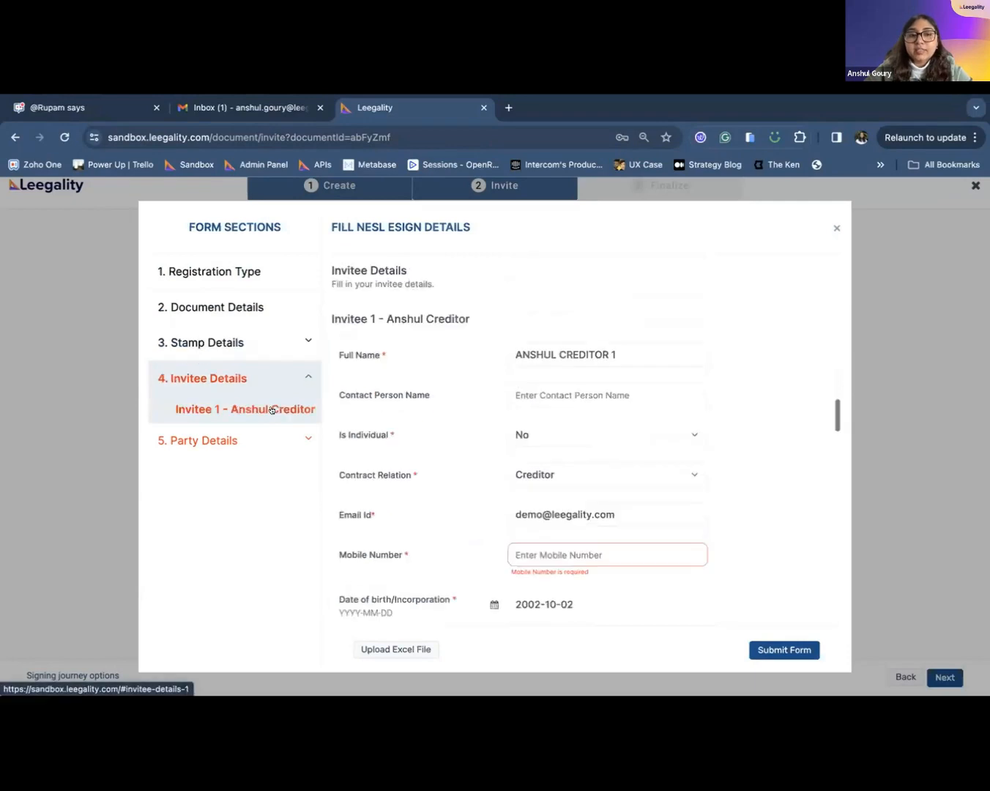
{"action": "left_click", "coordinate": [185, 381]}
{"action": "left_click", "coordinate": [216, 388]}
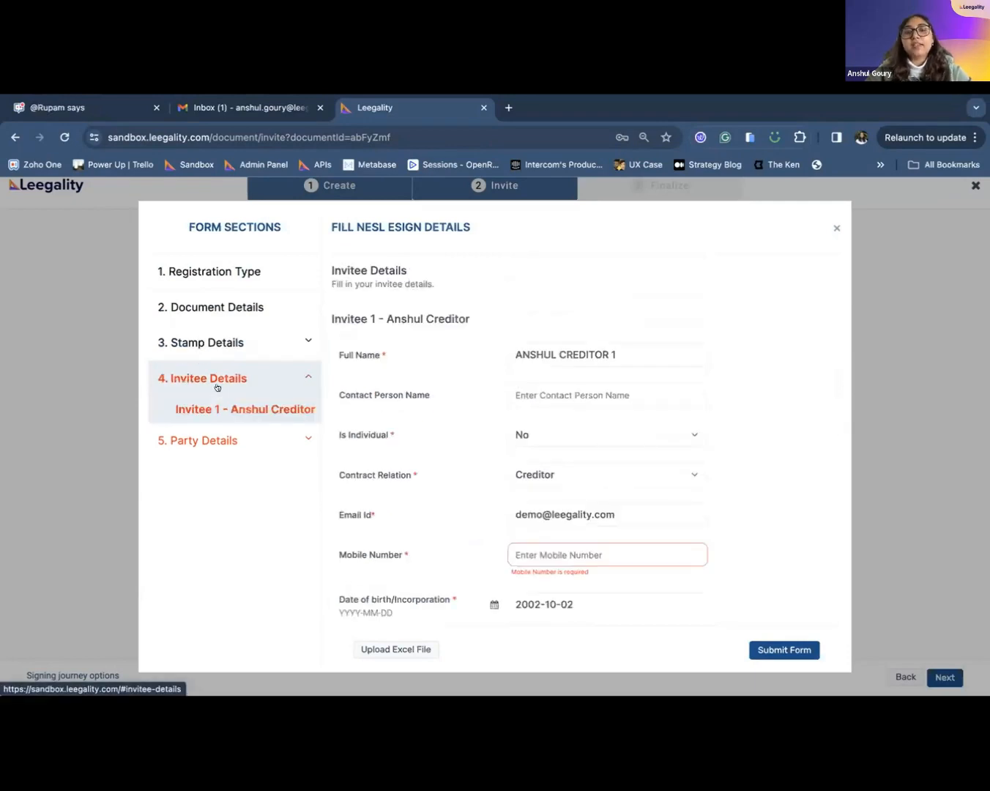
{"action": "left_click", "coordinate": [203, 442]}
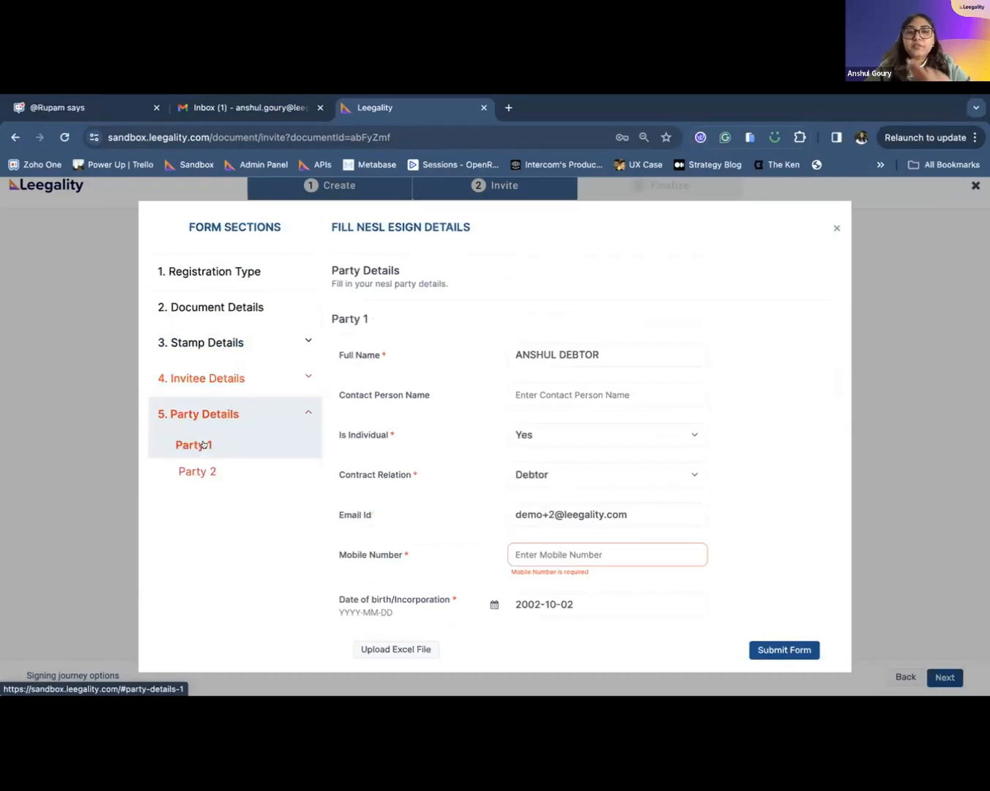
{"action": "left_click", "coordinate": [242, 379]}
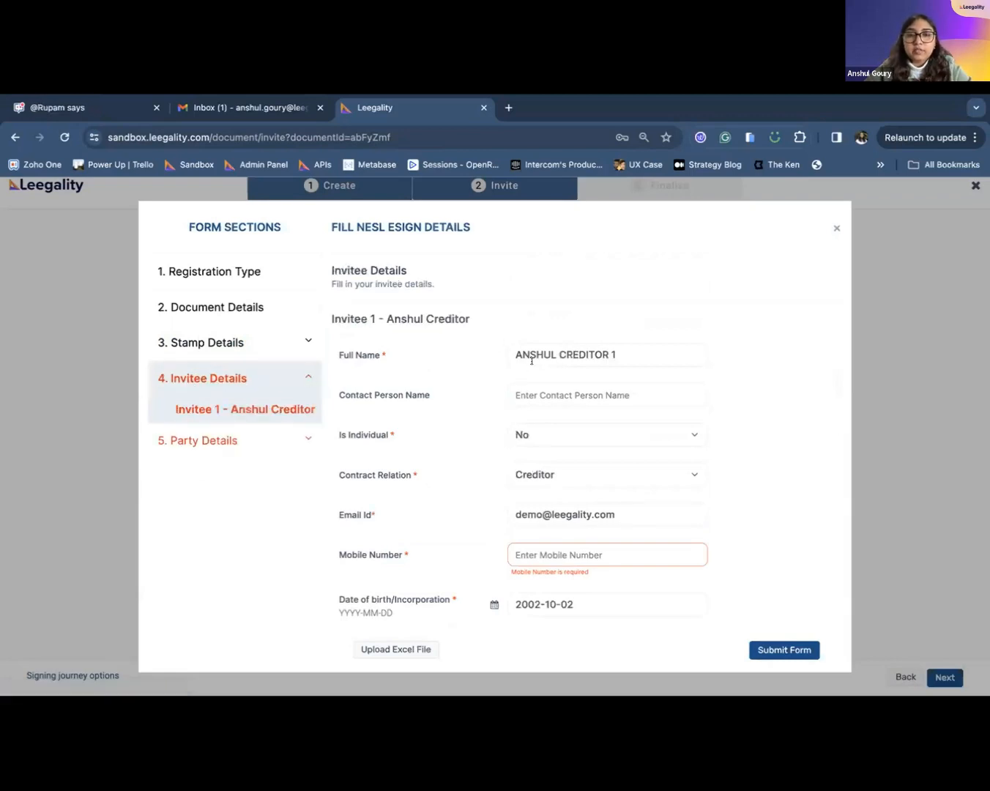
{"action": "scroll", "coordinate": [535, 497], "scroll_direction": "down", "scroll_amount": 2}
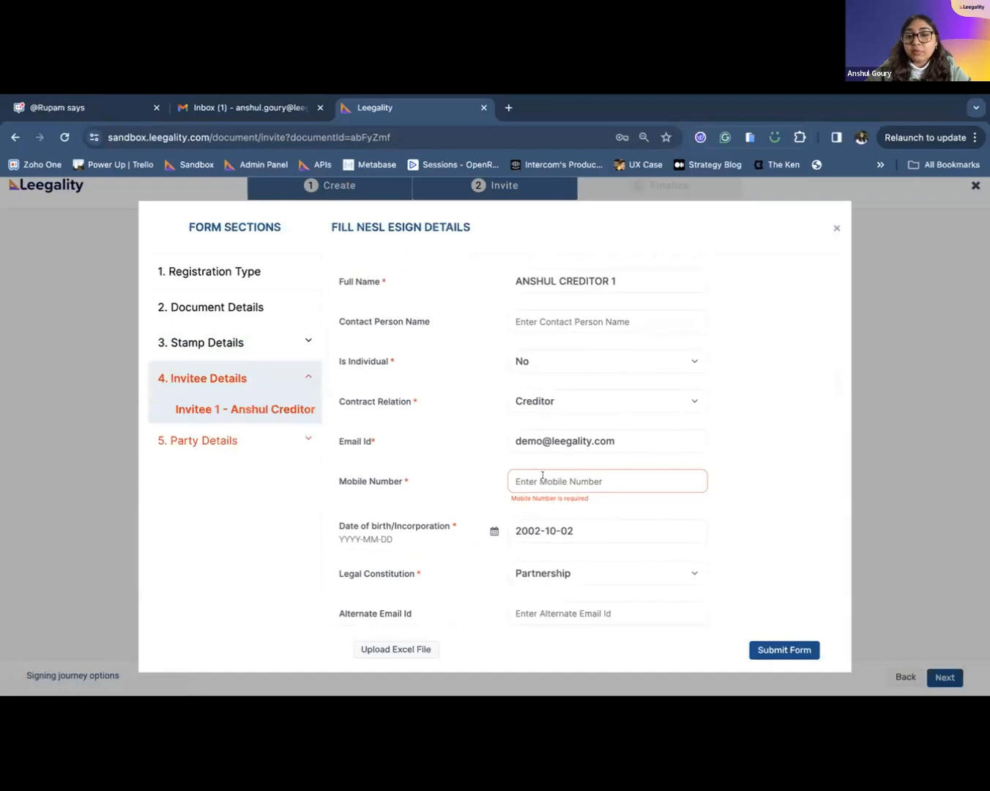
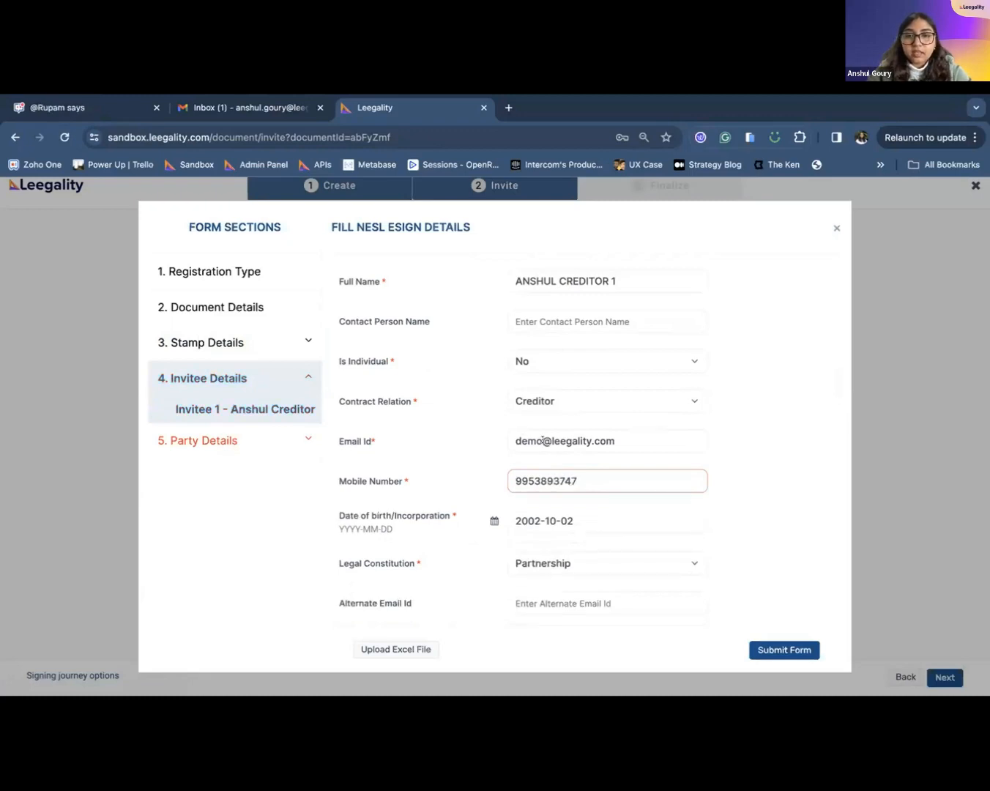
Replace the demo address in Invitee 1's Email Id field with the creditor's own e-mail address
{"action": "double_click", "coordinate": [532, 441]}
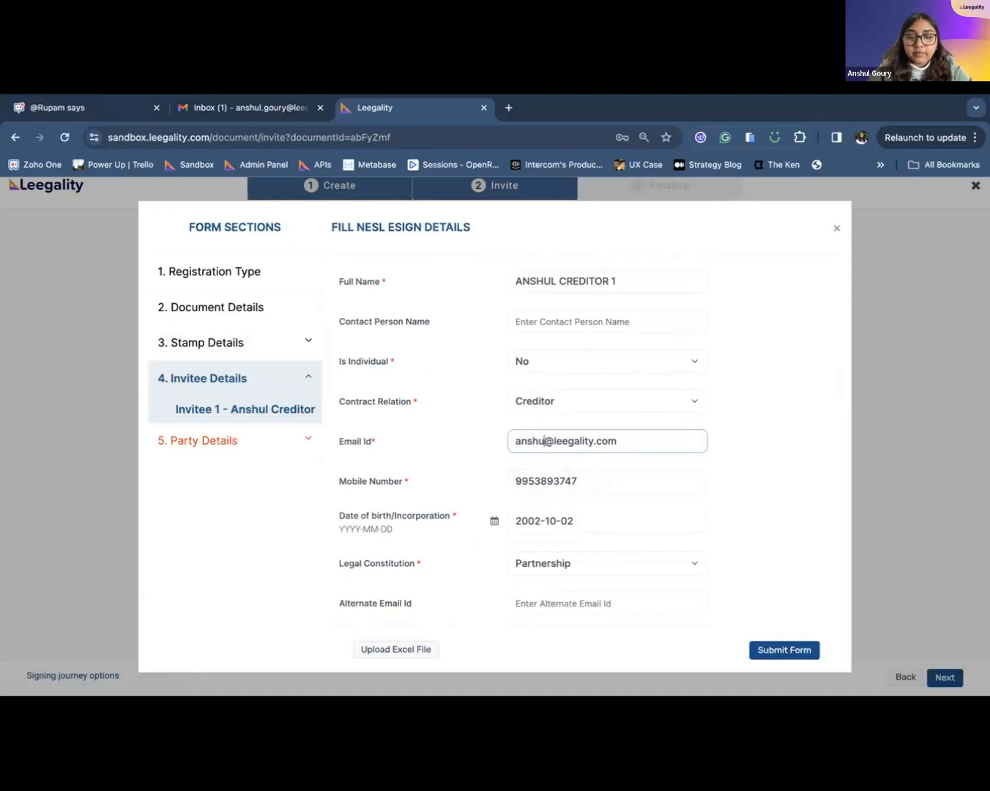
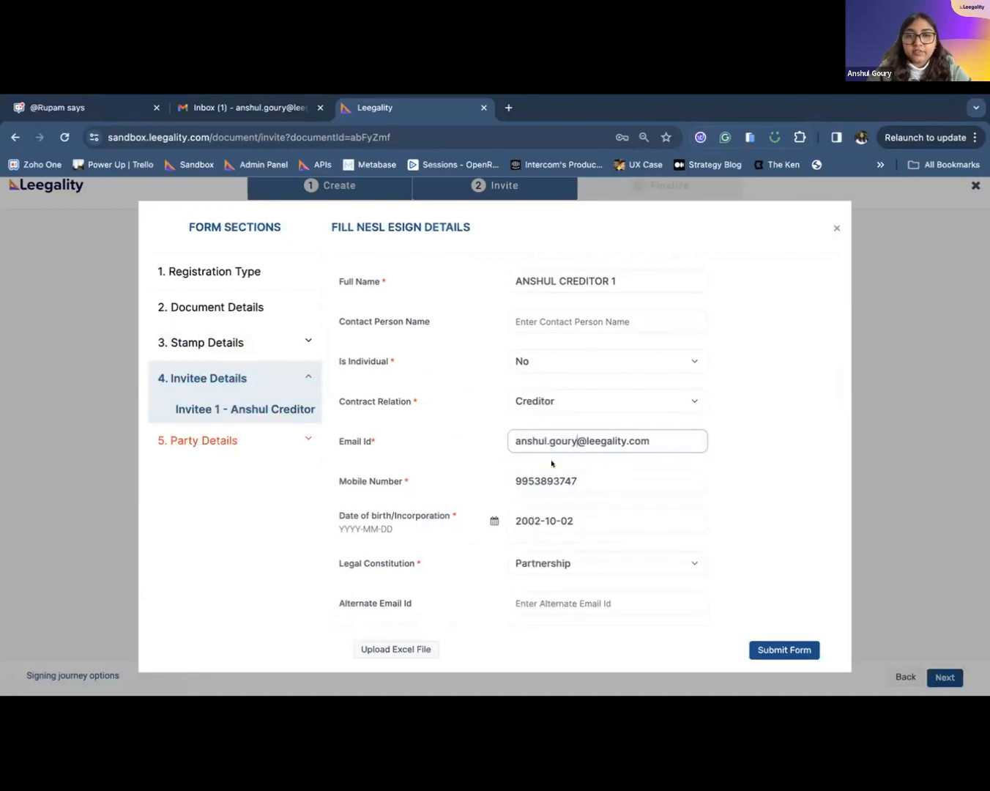
{"action": "scroll", "coordinate": [445, 460], "scroll_direction": "down", "scroll_amount": 1}
{"action": "scroll", "coordinate": [507, 476], "scroll_direction": "up", "scroll_amount": 2}
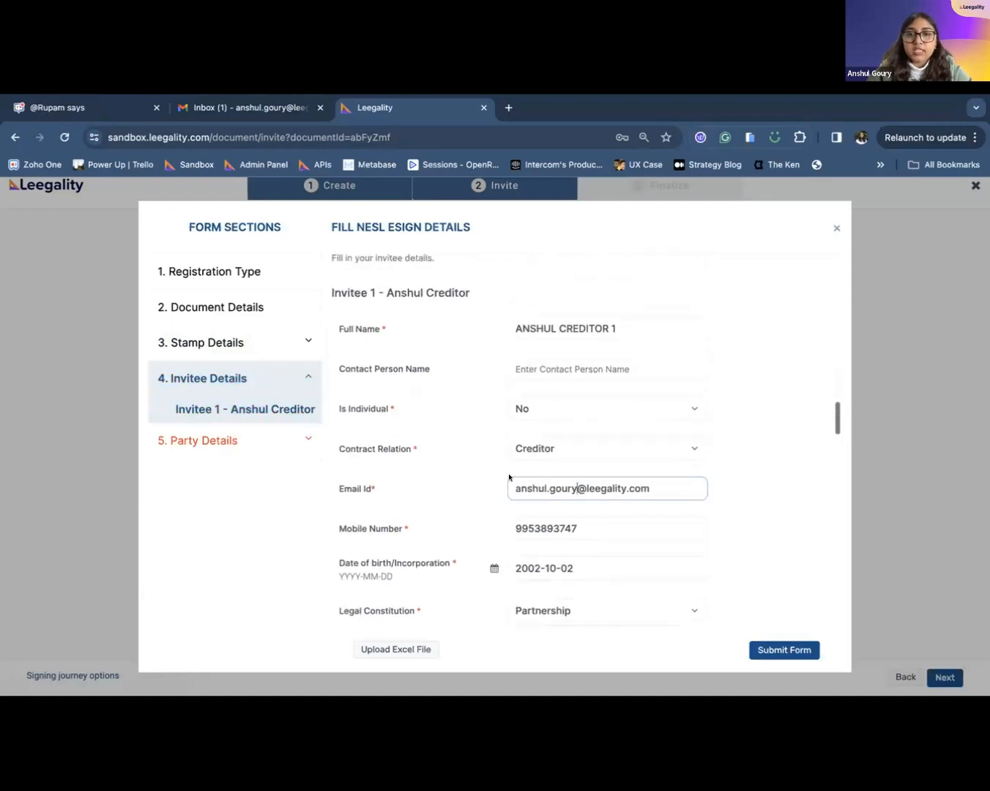
Check the remaining Invitee 1 fields, and replace Party 1's demo e-mail with the debtor's own e-mail and enter the debtor's mobile number
{"action": "scroll", "coordinate": [553, 464], "scroll_direction": "down", "scroll_amount": 2}
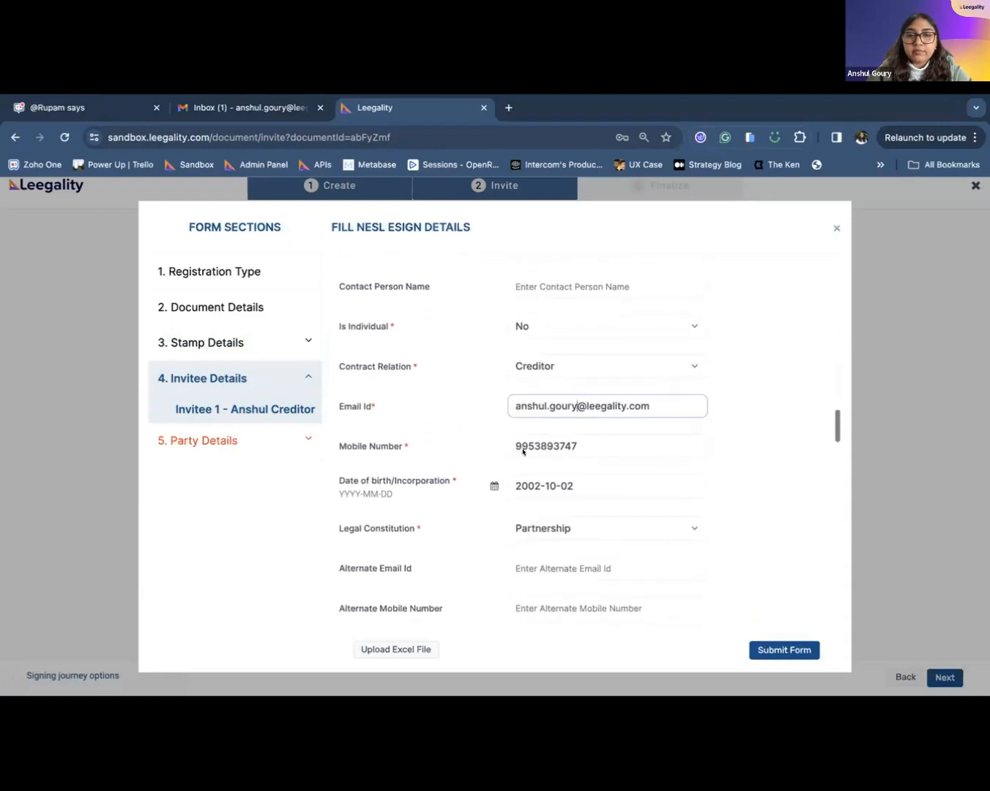
{"action": "scroll", "coordinate": [543, 451], "scroll_direction": "down", "scroll_amount": 2}
{"action": "scroll", "coordinate": [535, 576], "scroll_direction": "down", "scroll_amount": 1}
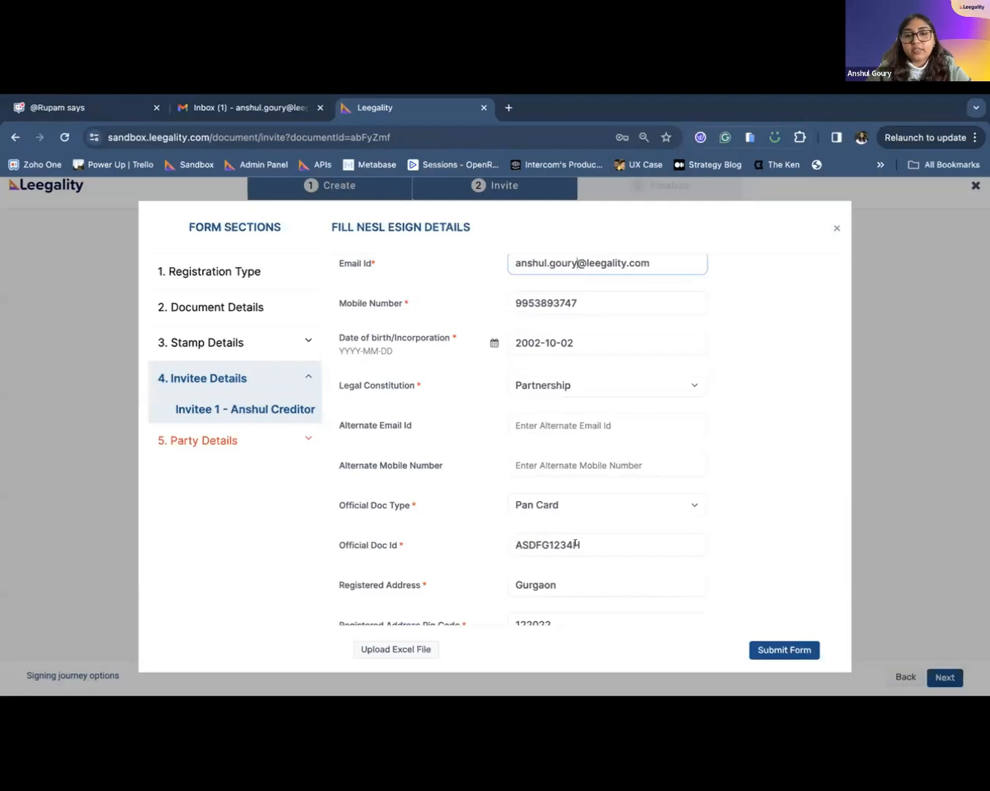
{"action": "scroll", "coordinate": [480, 543], "scroll_direction": "down", "scroll_amount": 1}
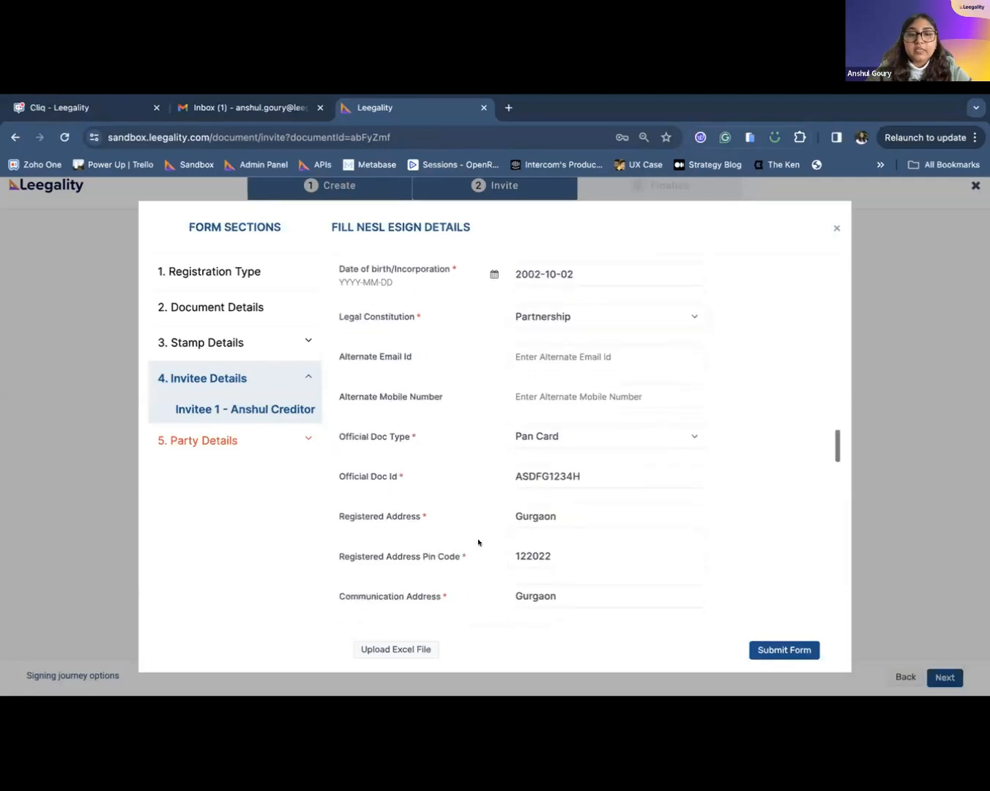
{"action": "left_click", "coordinate": [262, 433]}
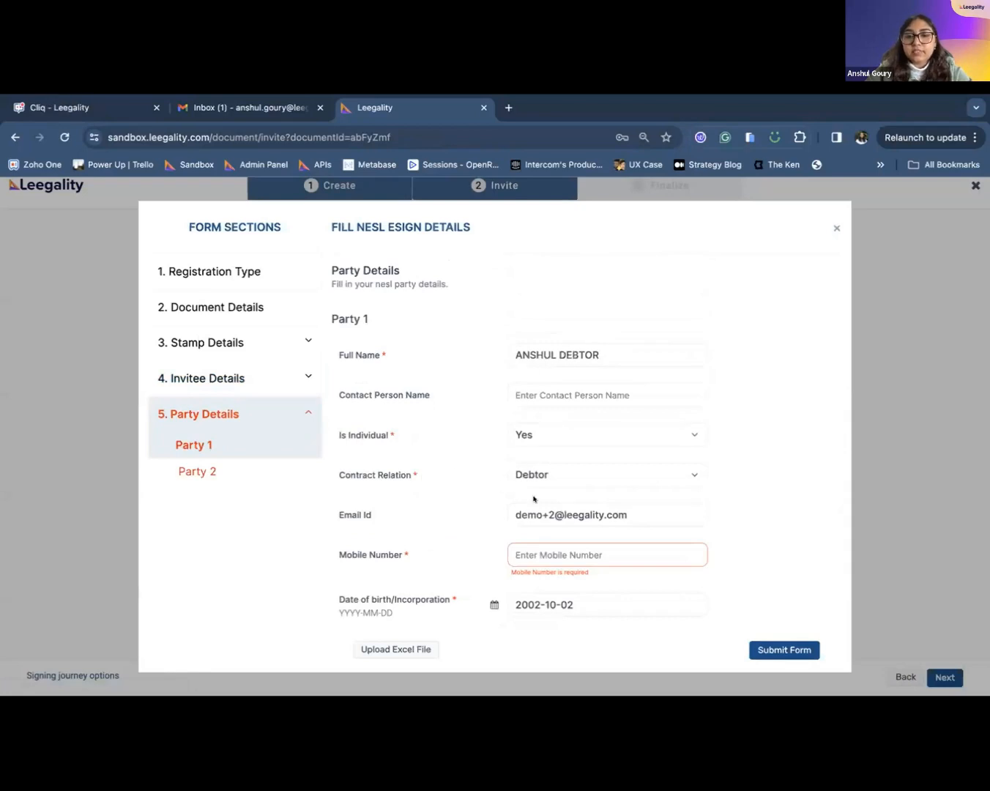
{"action": "scroll", "coordinate": [533, 500], "scroll_direction": "down", "scroll_amount": 1}
{"action": "double_click", "coordinate": [526, 468]}
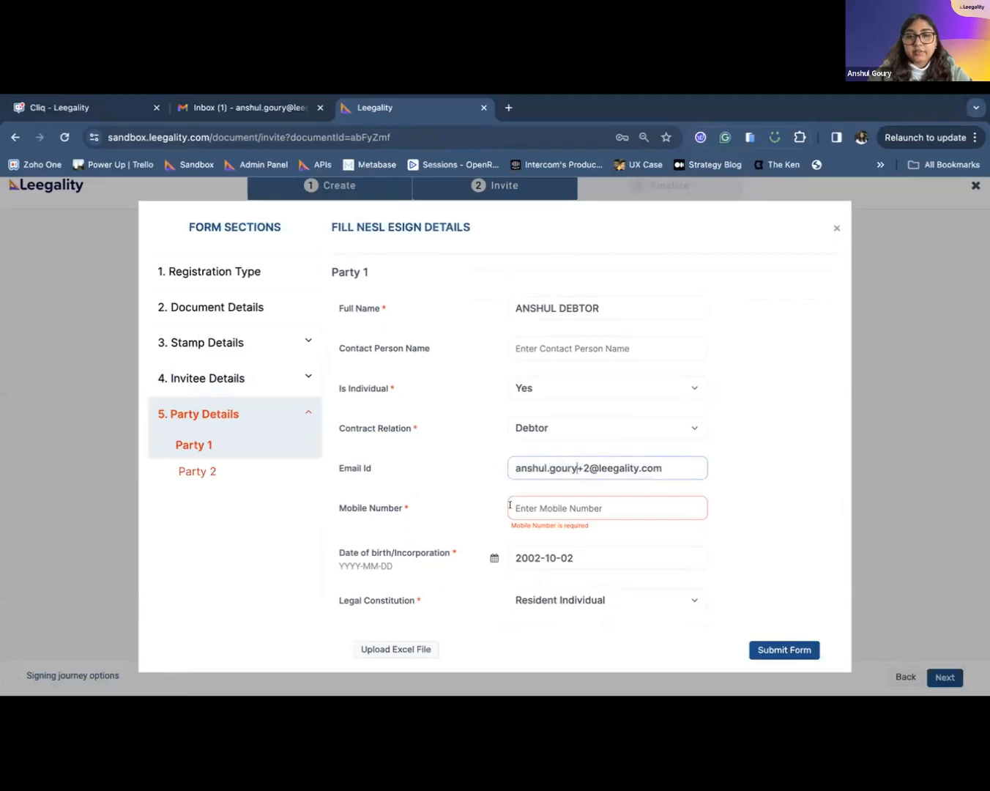
{"action": "left_click", "coordinate": [510, 506]}
{"action": "key", "text": "ctrl+a"}
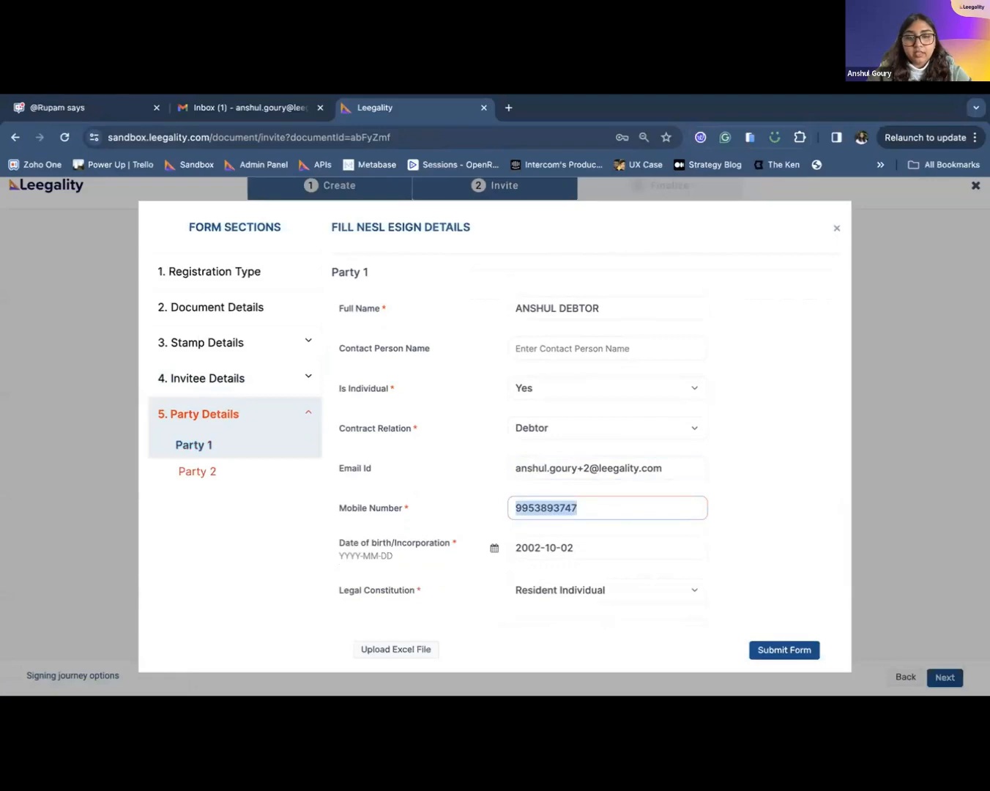
Under Party 2, replace the demo e-mail with the beneficiary's own e-mail address and enter the beneficiary's mobile number
{"action": "left_click", "coordinate": [263, 475]}
{"action": "scroll", "coordinate": [575, 365], "scroll_direction": "down", "scroll_amount": 2}
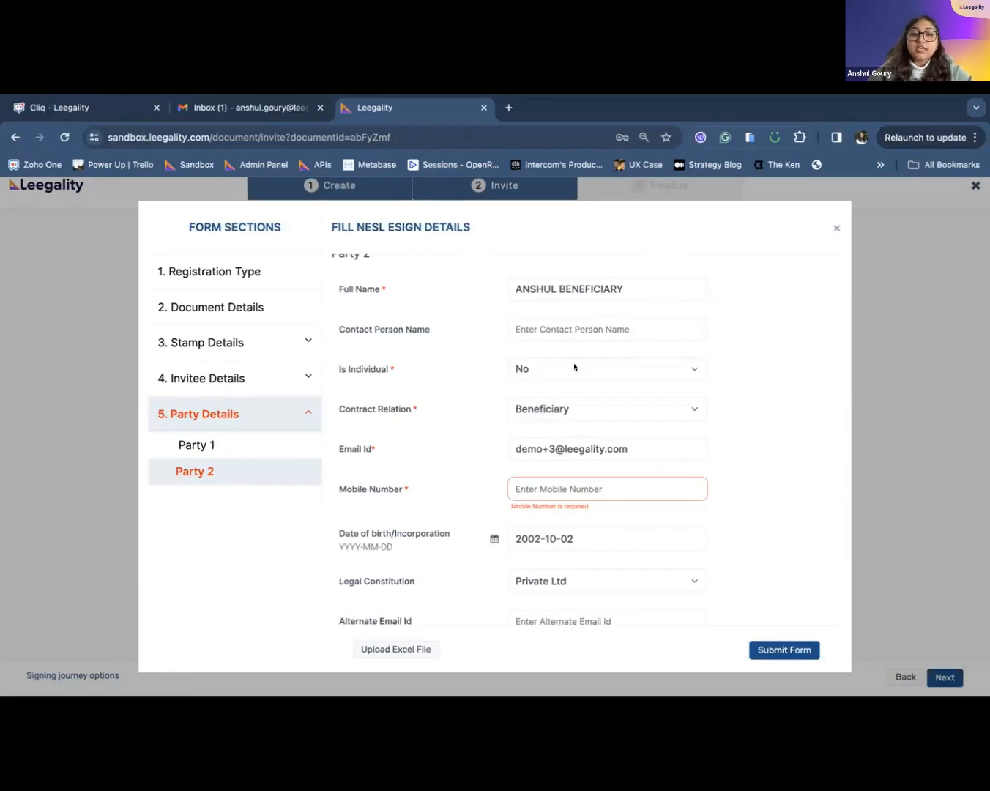
{"action": "scroll", "coordinate": [575, 367], "scroll_direction": "down", "scroll_amount": 5}
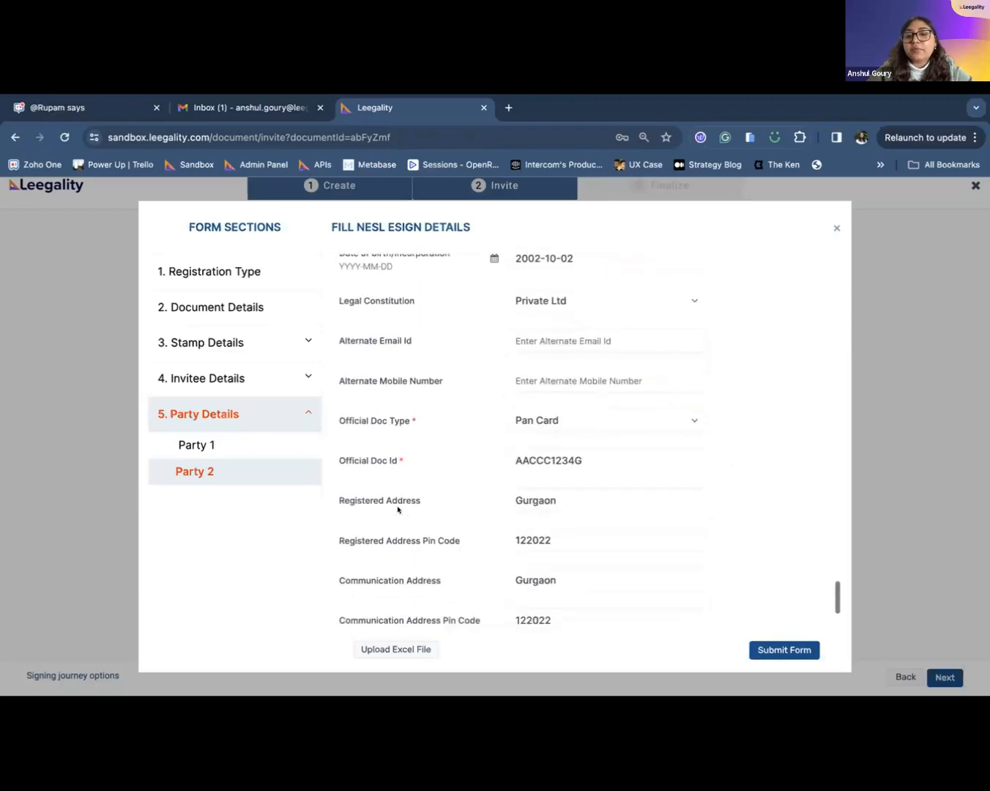
{"action": "scroll", "coordinate": [399, 508], "scroll_direction": "down", "scroll_amount": 1}
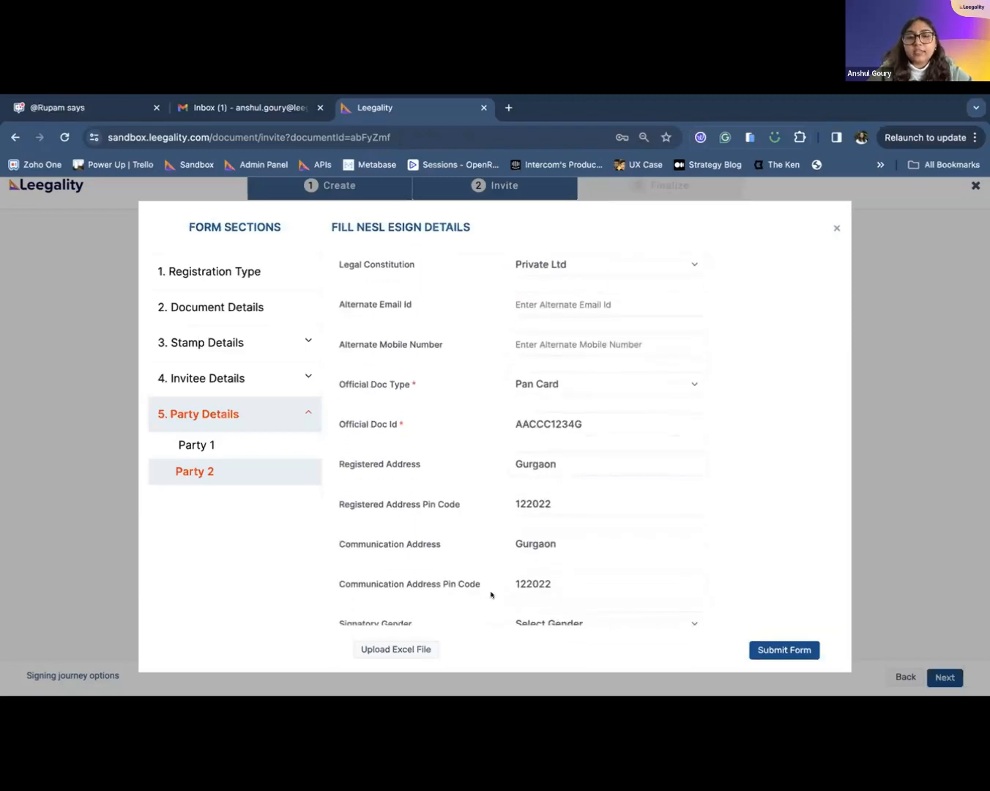
{"action": "scroll", "coordinate": [577, 455], "scroll_direction": "up", "scroll_amount": 3}
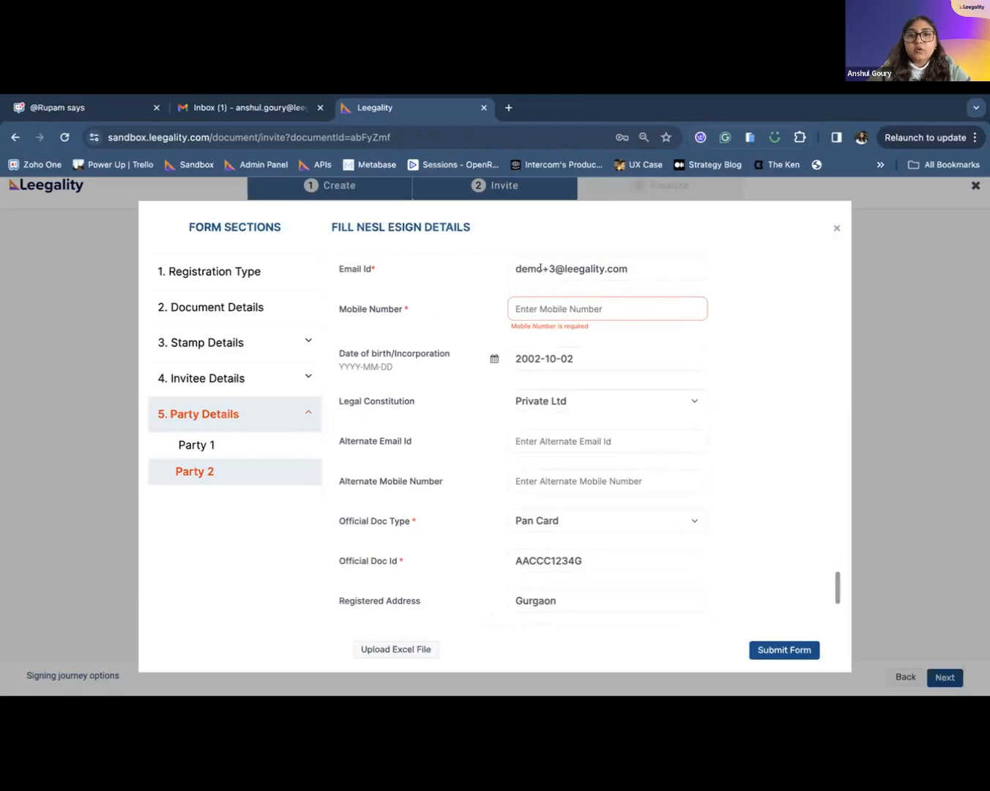
{"action": "double_click", "coordinate": [544, 269]}
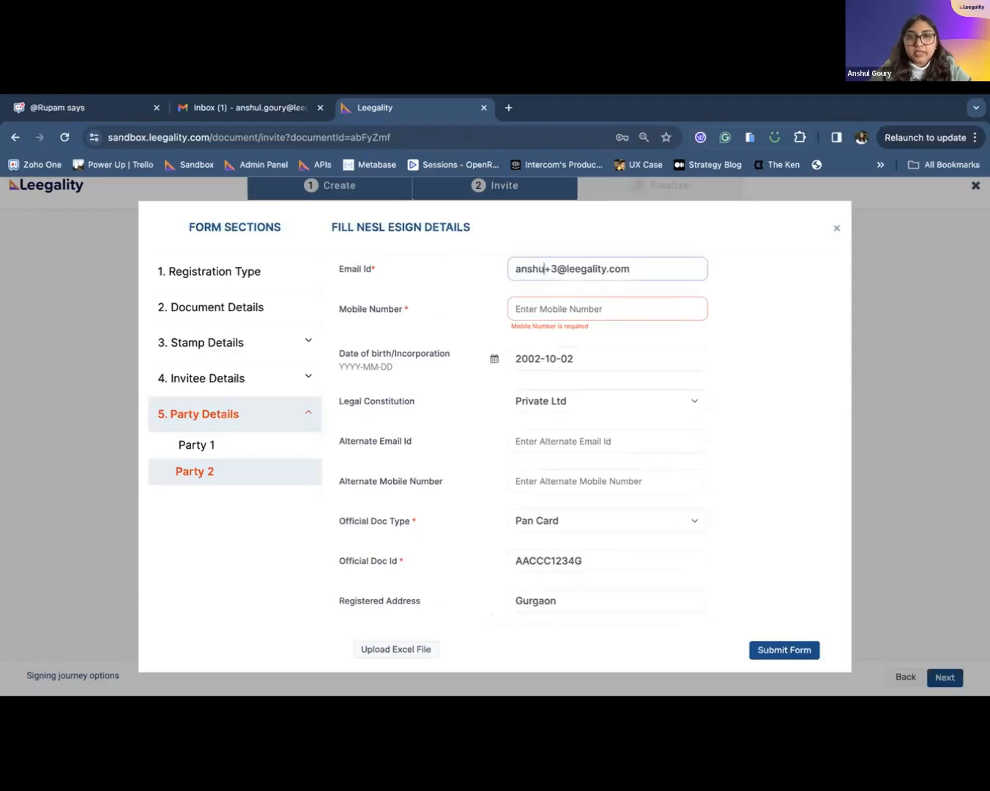
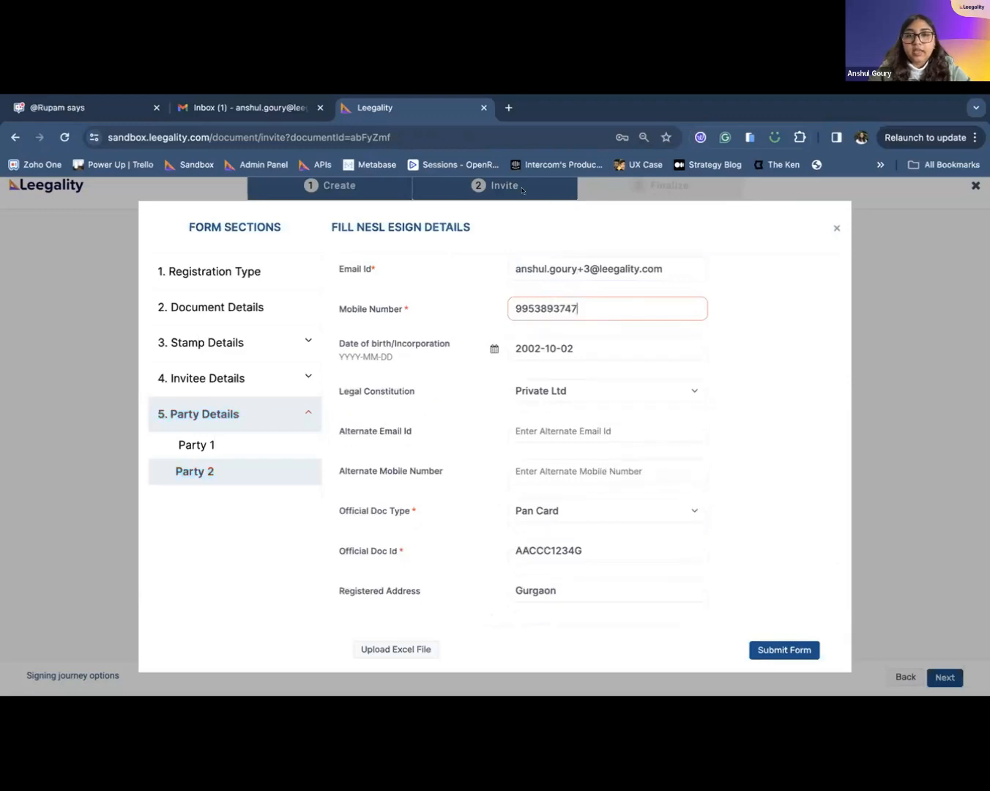
Review all sections of the NeSL eSign form once more, covering registration type, document, stamp, invitee and both parties' details
{"action": "left_click", "coordinate": [260, 272]}
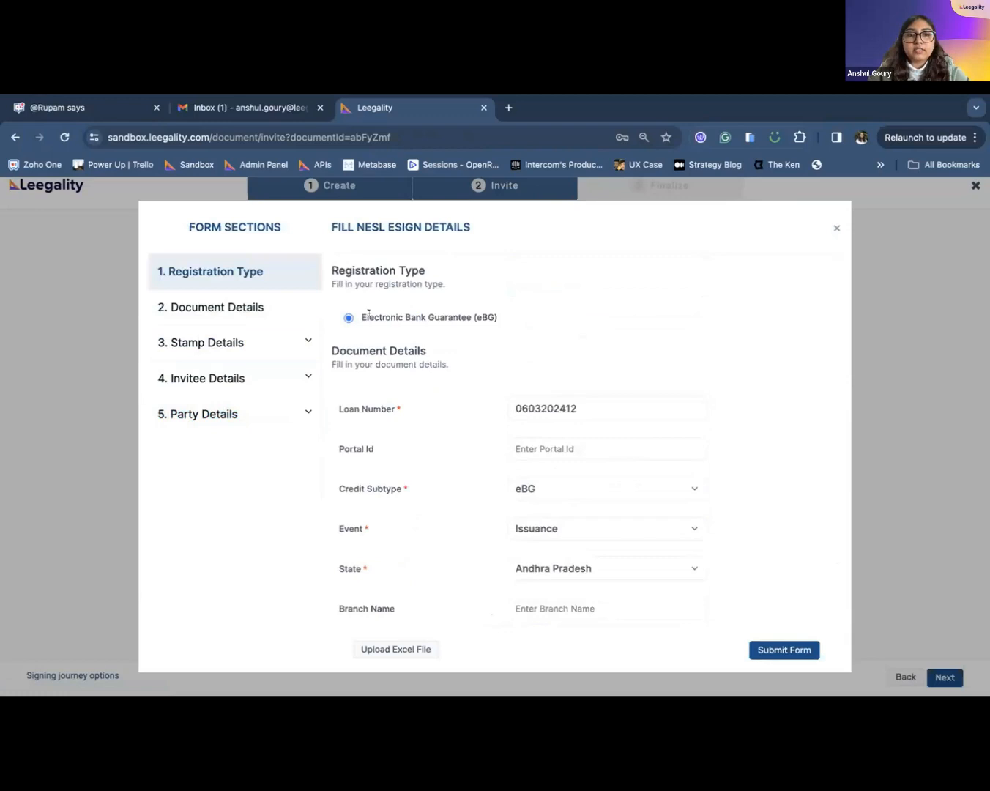
{"action": "left_click", "coordinate": [250, 299]}
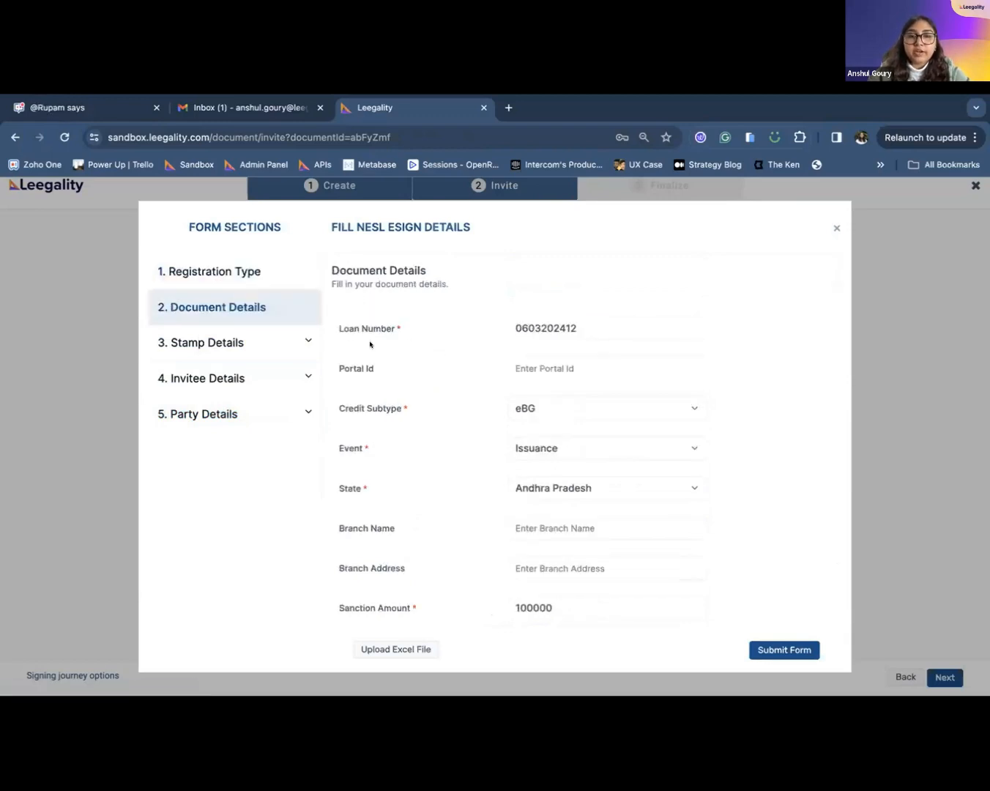
{"action": "scroll", "coordinate": [370, 344], "scroll_direction": "down", "scroll_amount": 5}
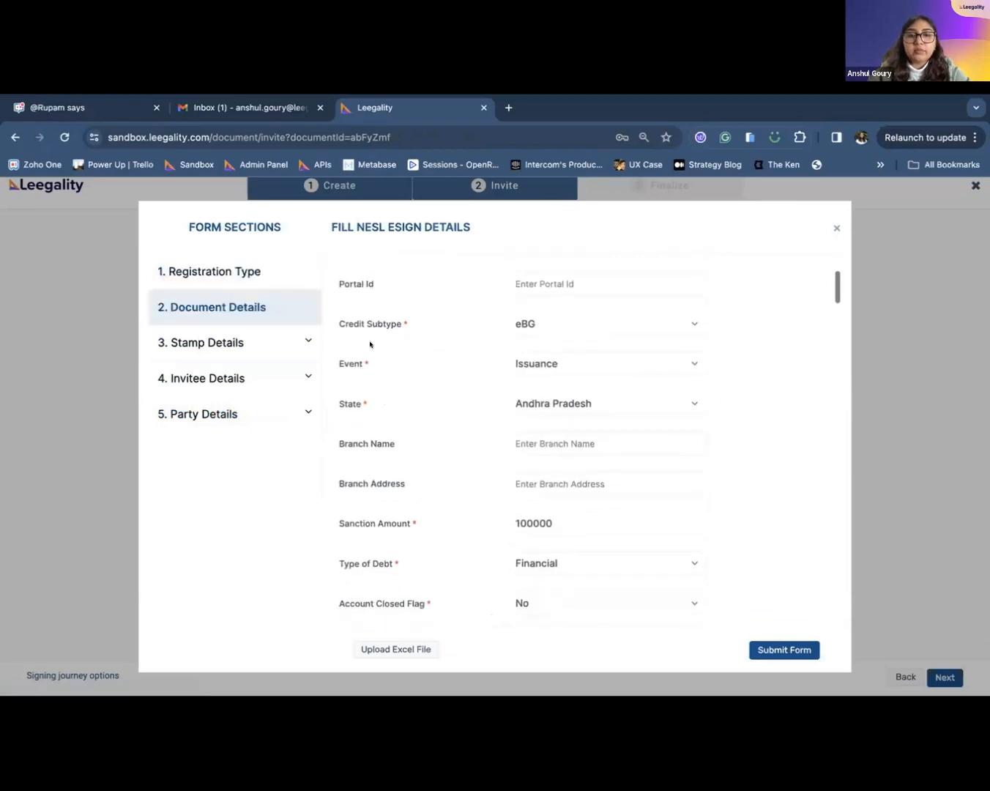
{"action": "left_click", "coordinate": [249, 340]}
{"action": "left_click", "coordinate": [241, 415]}
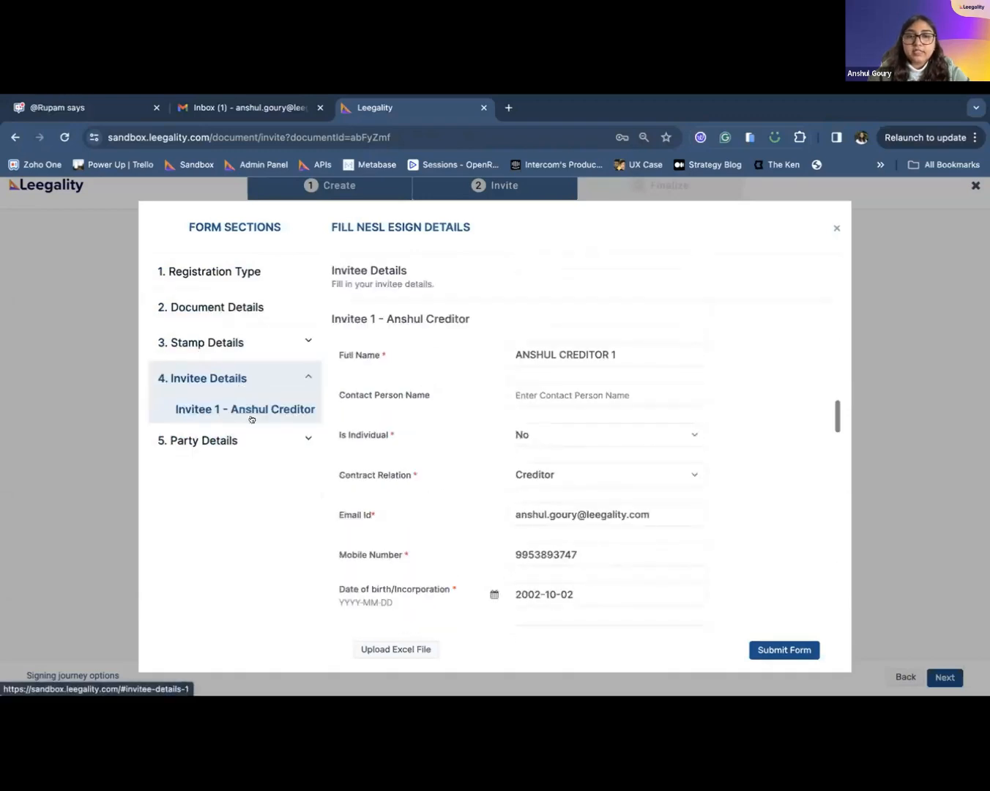
{"action": "scroll", "coordinate": [455, 408], "scroll_direction": "down", "scroll_amount": 1}
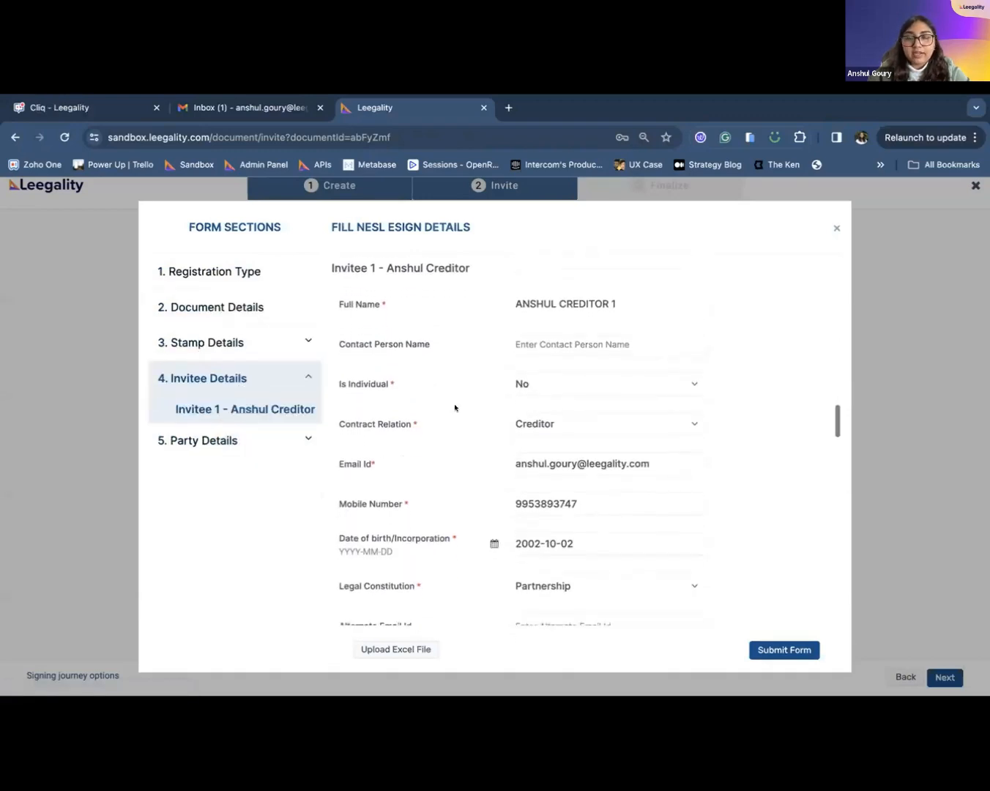
{"action": "left_click", "coordinate": [239, 438]}
{"action": "scroll", "coordinate": [529, 379], "scroll_direction": "down", "scroll_amount": 7}
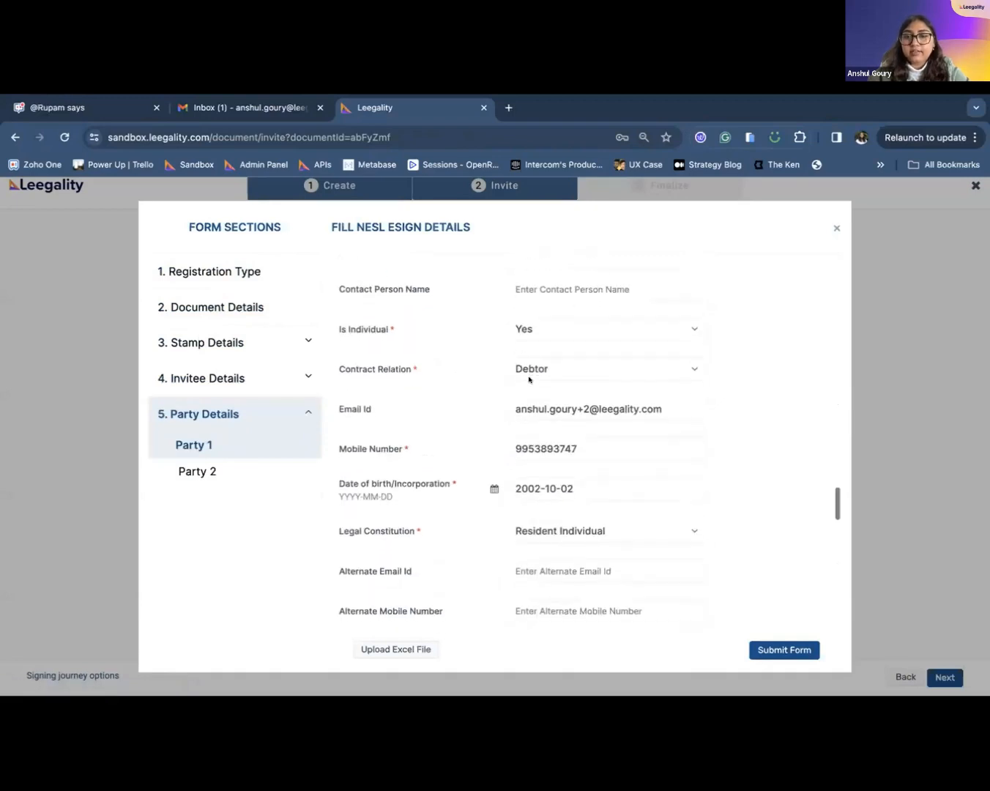
{"action": "scroll", "coordinate": [529, 383], "scroll_direction": "down", "scroll_amount": 5}
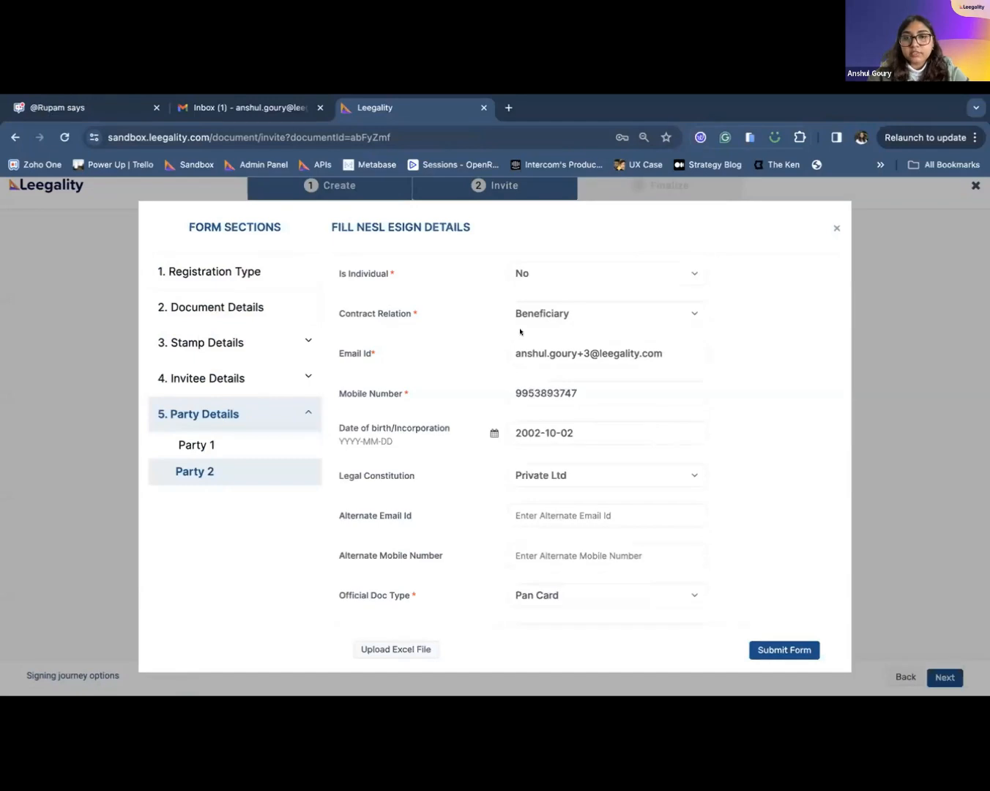
{"action": "scroll", "coordinate": [521, 332], "scroll_direction": "up", "scroll_amount": 10}
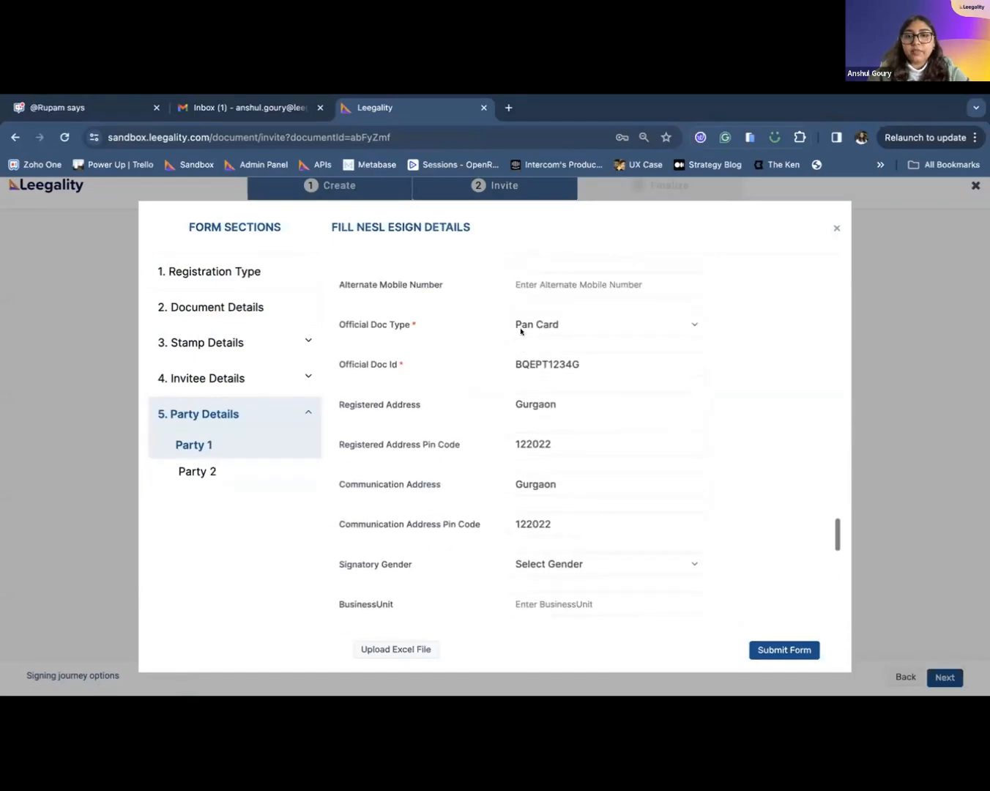
Submit the NeSL eSign details form, and send the bank guarantee for signing after checking its preview
{"action": "left_click", "coordinate": [801, 648]}
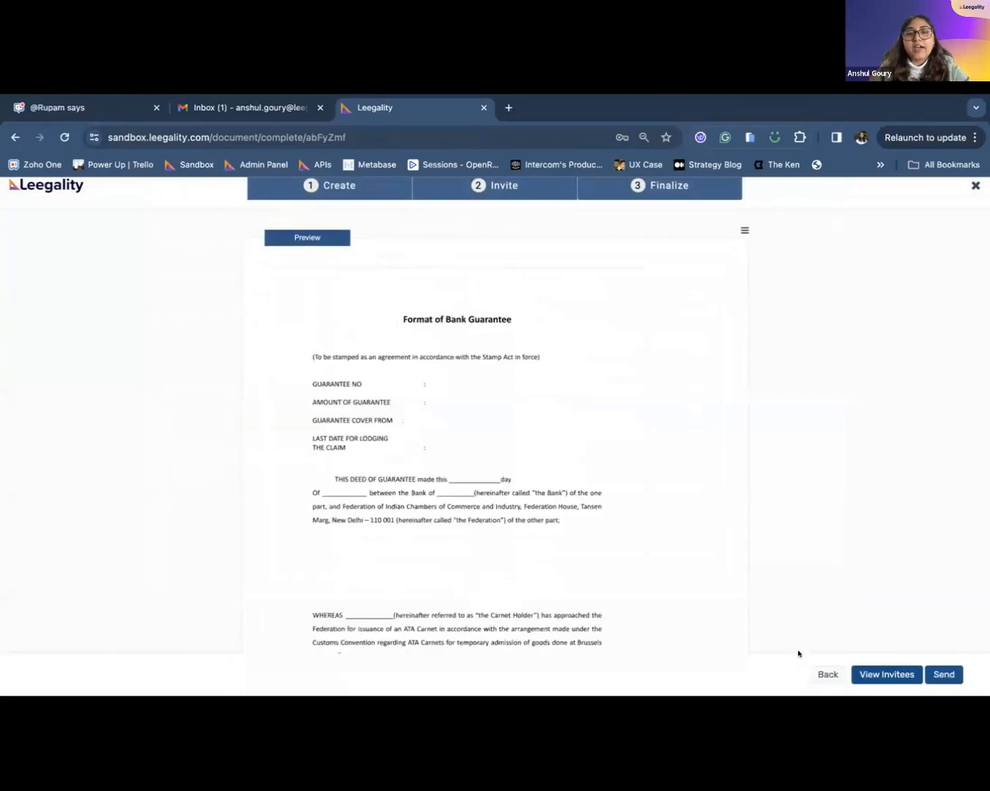
{"action": "scroll", "coordinate": [531, 518], "scroll_direction": "down", "scroll_amount": 10}
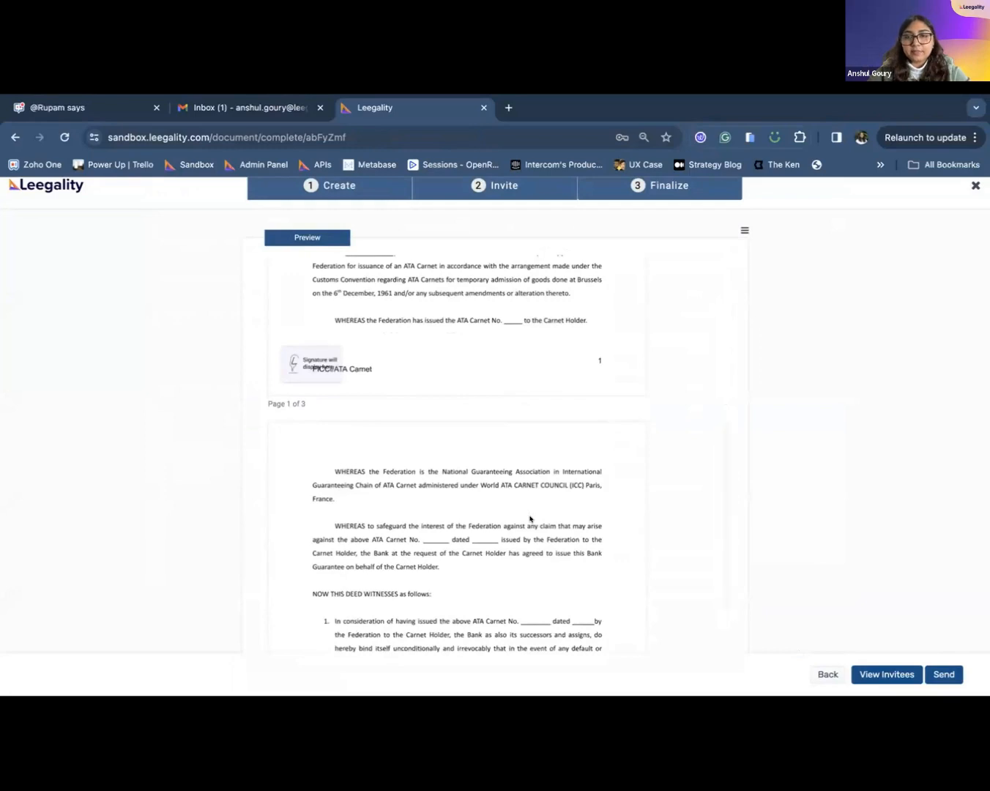
{"action": "scroll", "coordinate": [595, 474], "scroll_direction": "down", "scroll_amount": 4}
{"action": "left_click", "coordinate": [945, 675]}
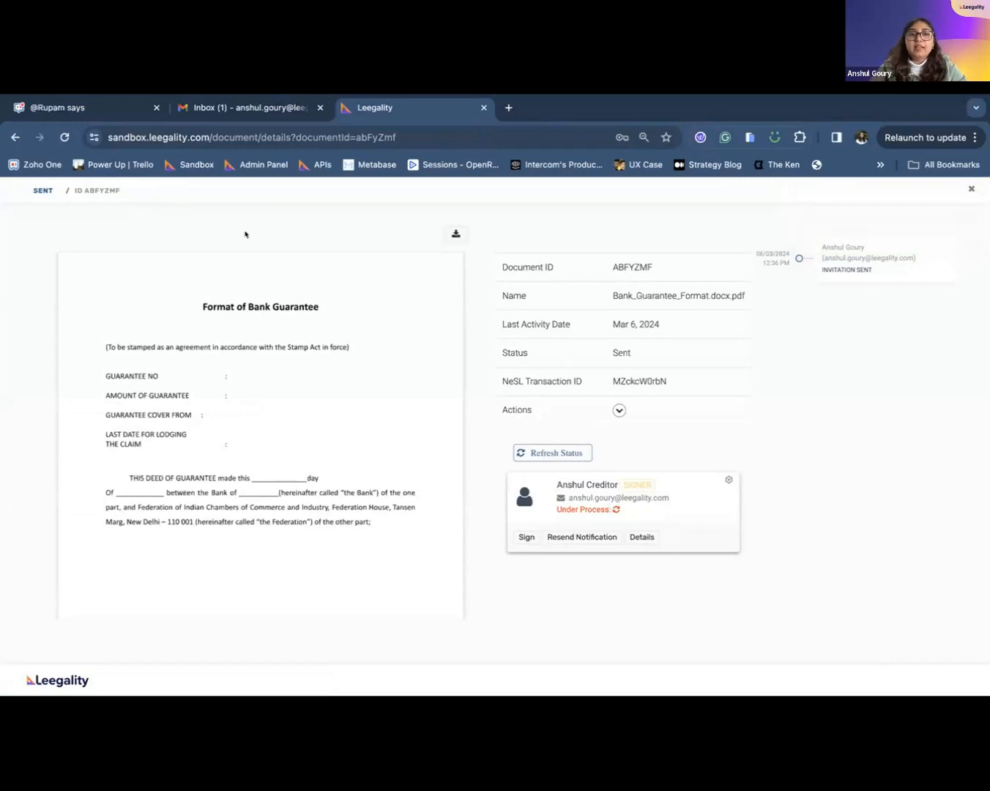
Reload the sent document's details to check the creditor's signing status, and read the eSign invitation for Bank_Guarantee_Format.docx.pdf in Gmail
{"action": "left_click", "coordinate": [65, 137]}
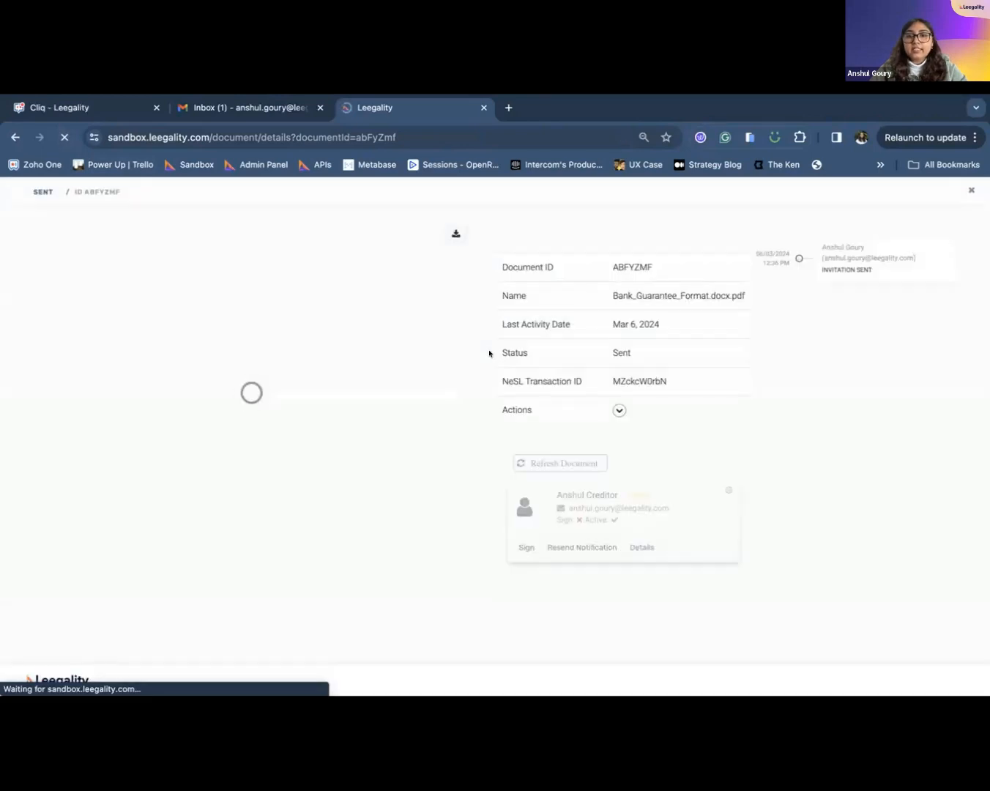
{"action": "left_click_drag", "start_coordinate": [581, 509], "coordinate": [622, 507]}
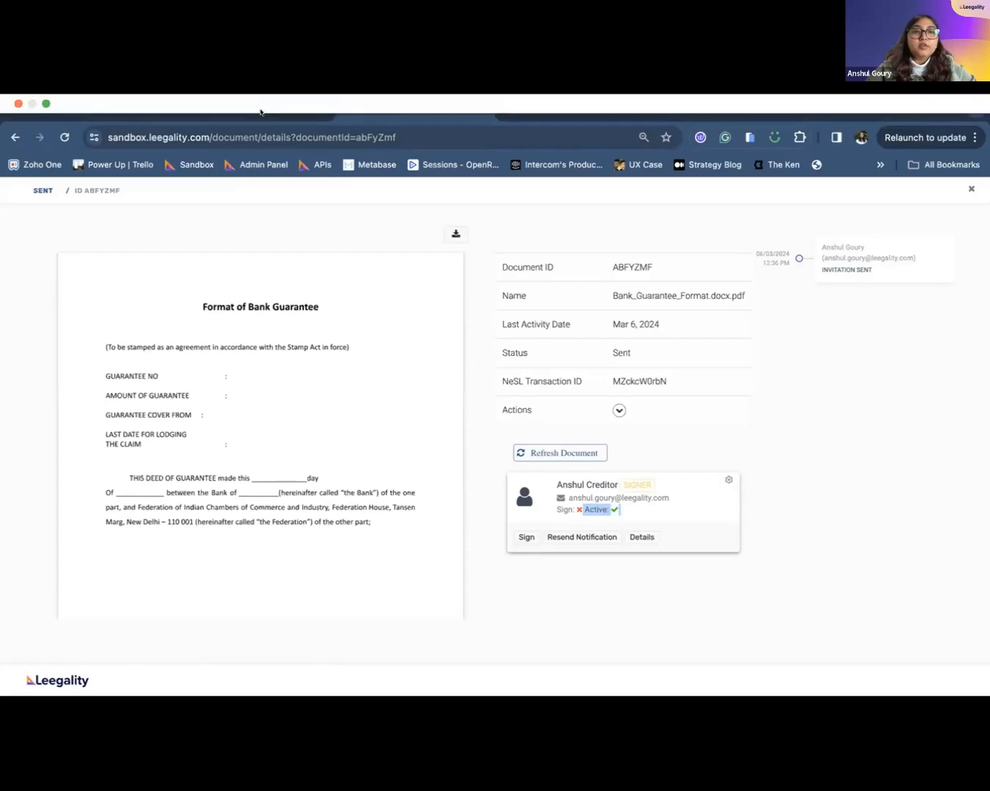
{"action": "left_click", "coordinate": [262, 109]}
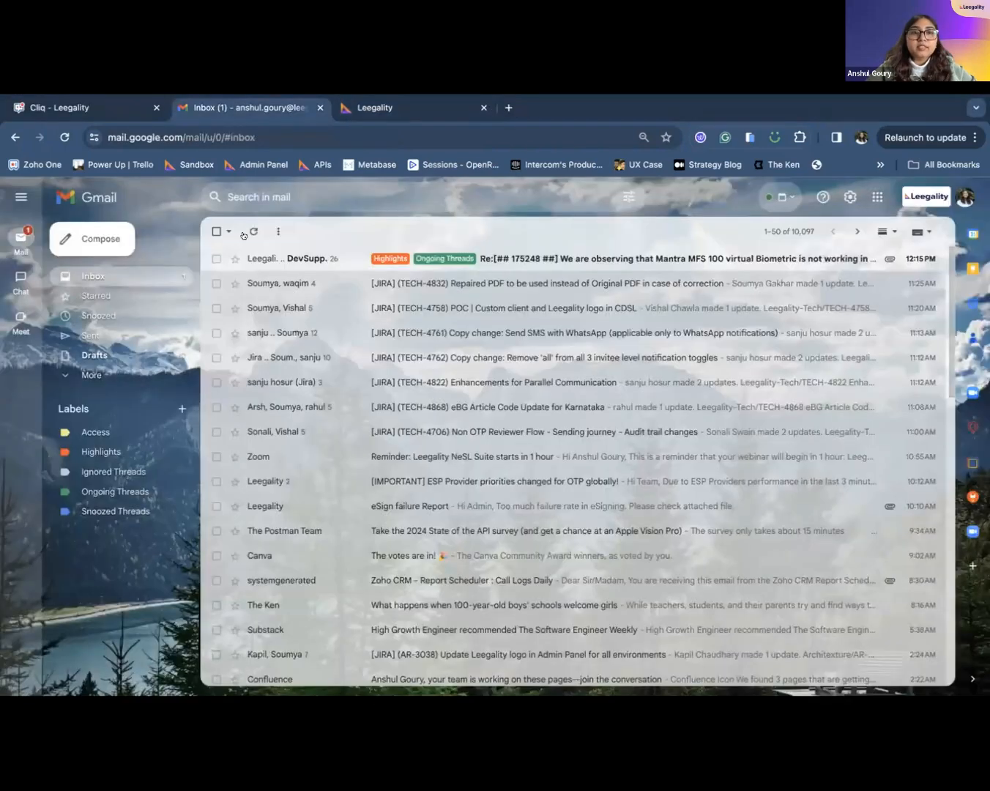
{"action": "left_click", "coordinate": [253, 228]}
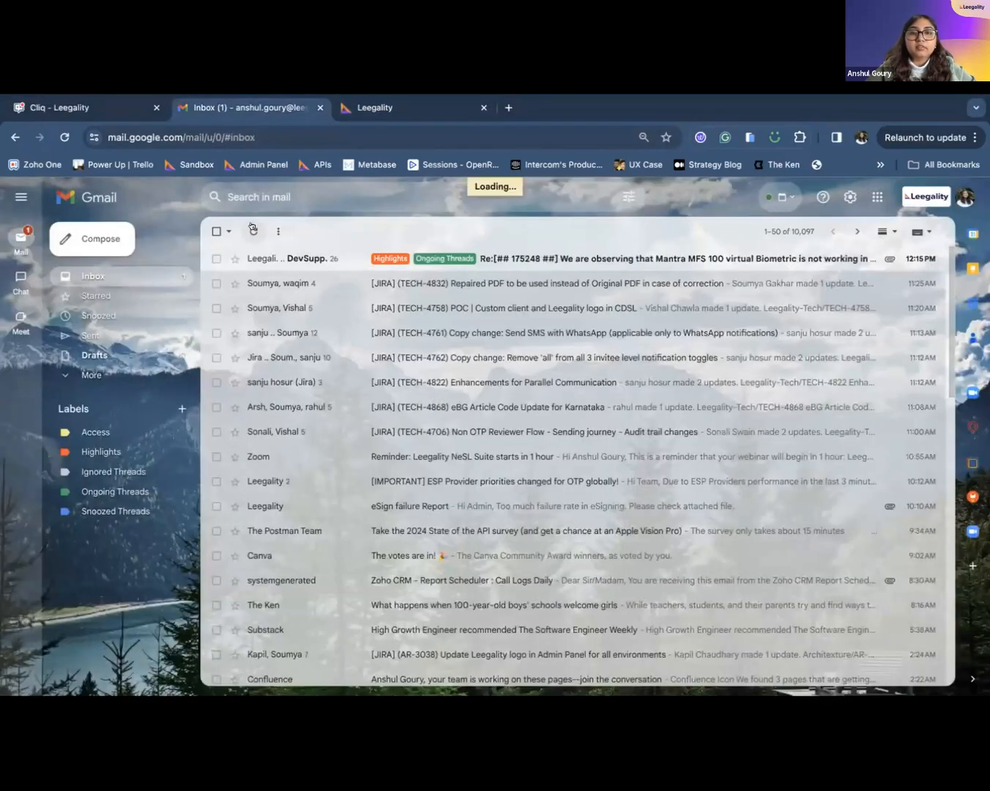
{"action": "left_click", "coordinate": [301, 278]}
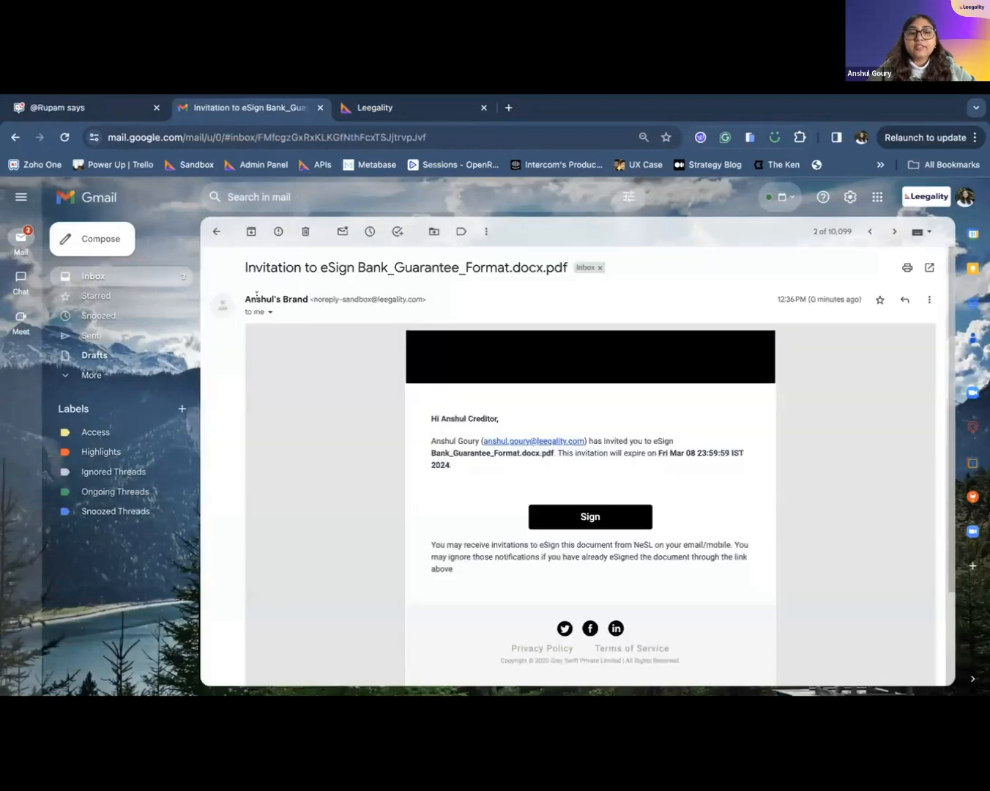
{"action": "scroll", "coordinate": [322, 320], "scroll_direction": "down", "scroll_amount": 1}
{"action": "scroll", "coordinate": [304, 289], "scroll_direction": "up", "scroll_amount": 1}
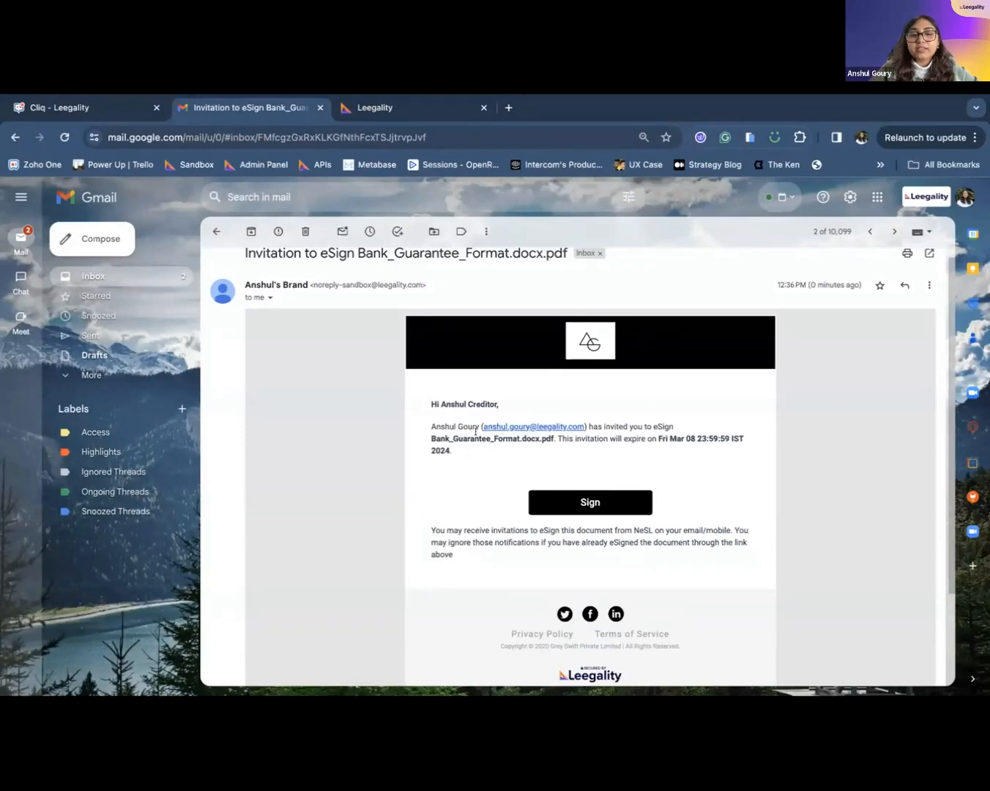
{"action": "left_click_drag", "start_coordinate": [478, 399], "coordinate": [446, 406]}
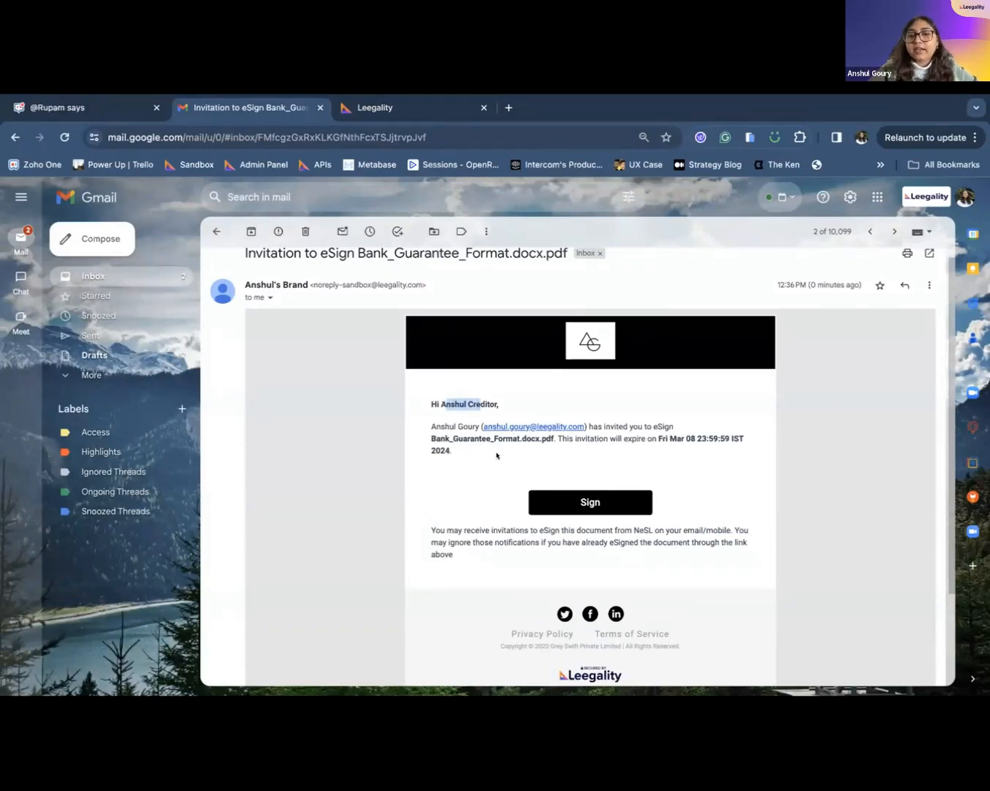
Start signing from the e-mail invitation and request an OTP on the NeSL page by entering the displayed captcha
{"action": "left_click", "coordinate": [590, 502]}
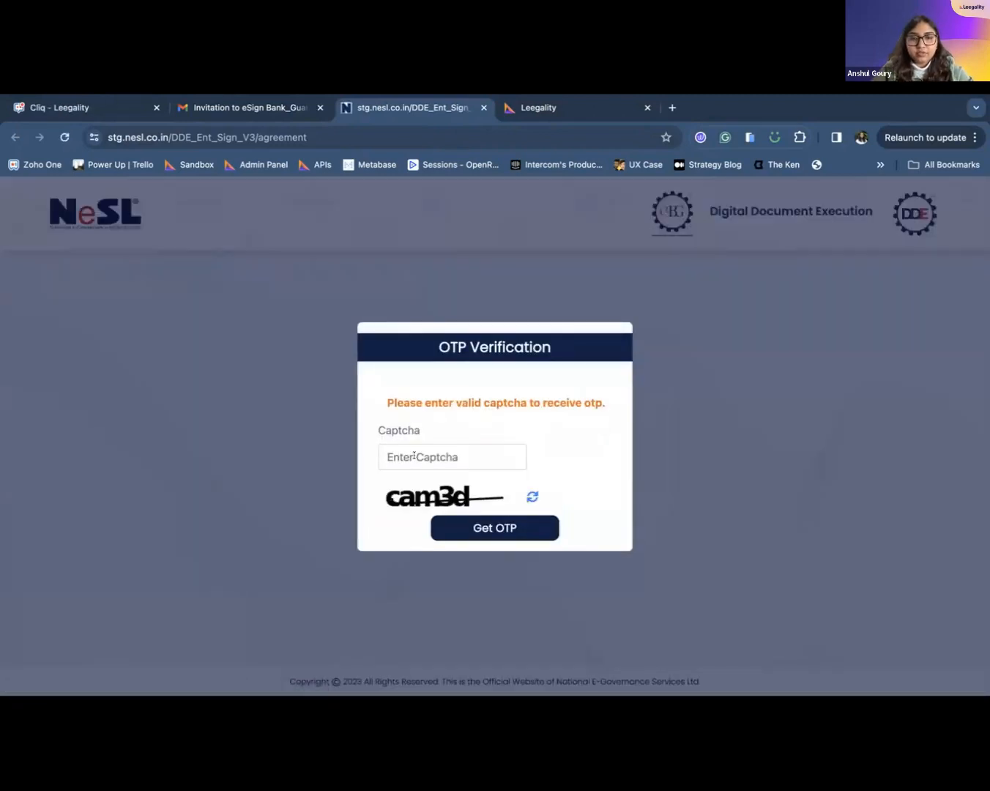
{"action": "left_click", "coordinate": [415, 456]}
{"action": "type", "text": "cam3d"}
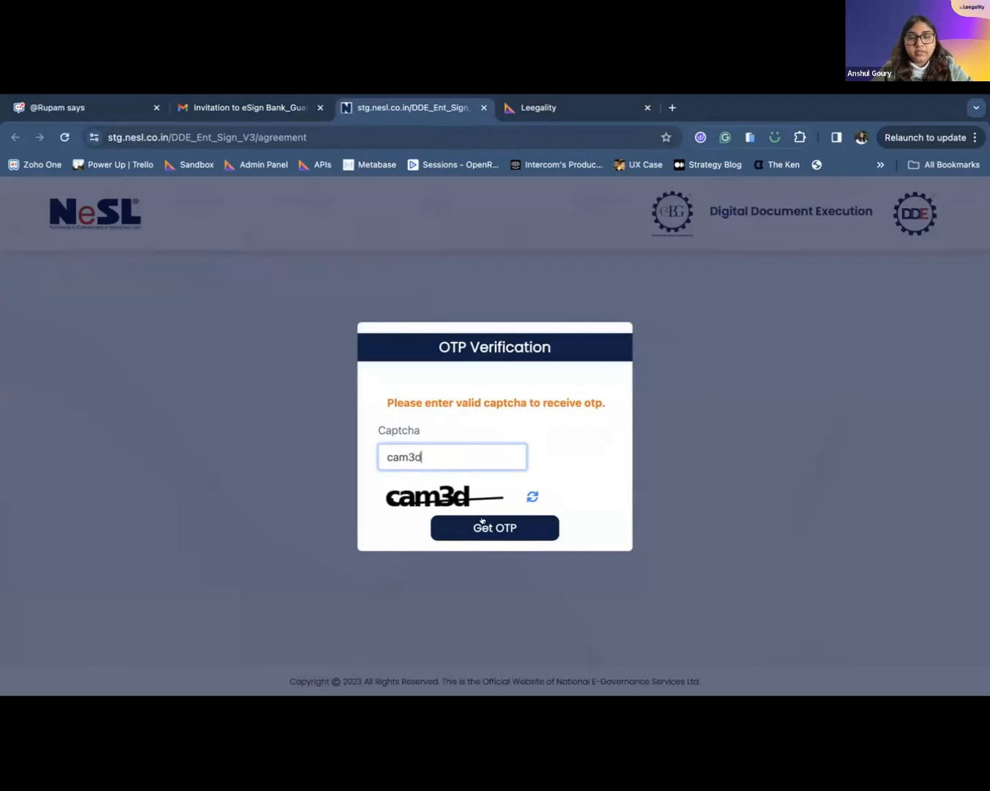
{"action": "left_click", "coordinate": [482, 521]}
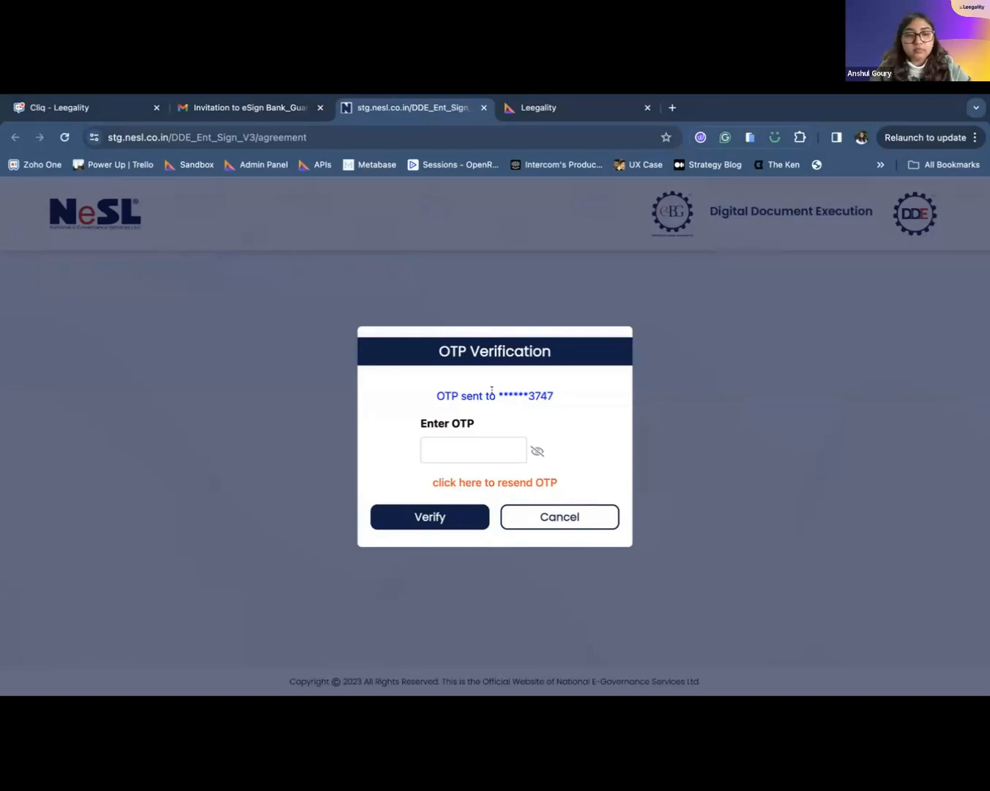
Try to verify the signer's identity on the NeSL page with the one-time password sent to the mobile number
{"action": "left_click", "coordinate": [459, 448]}
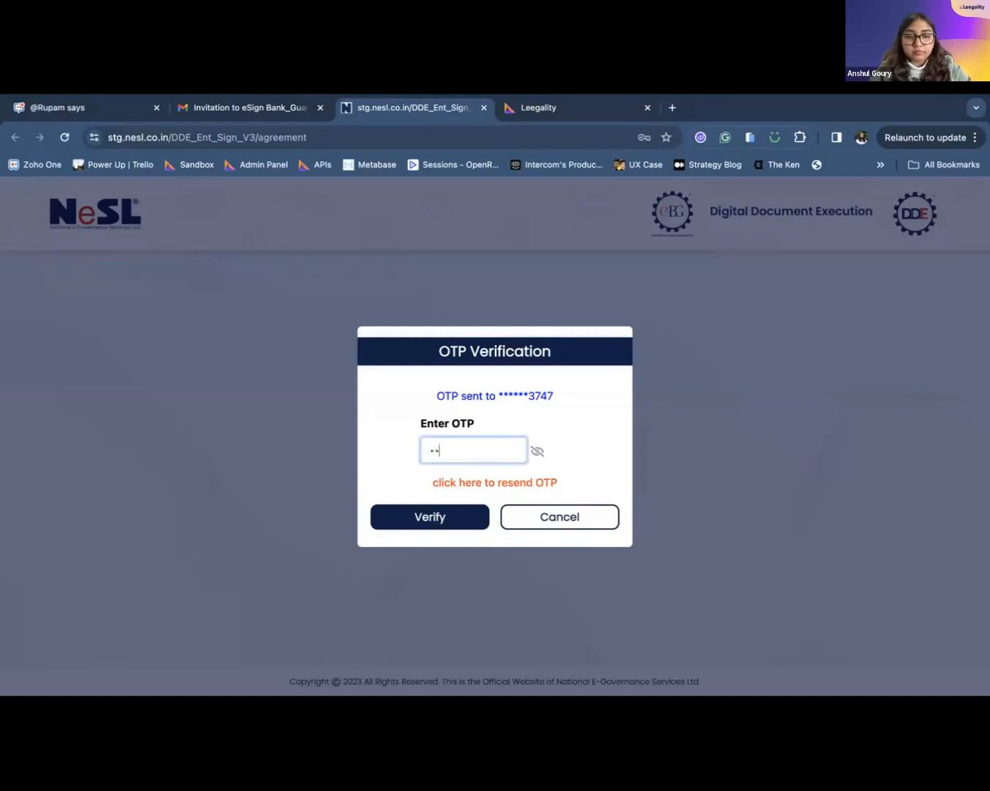
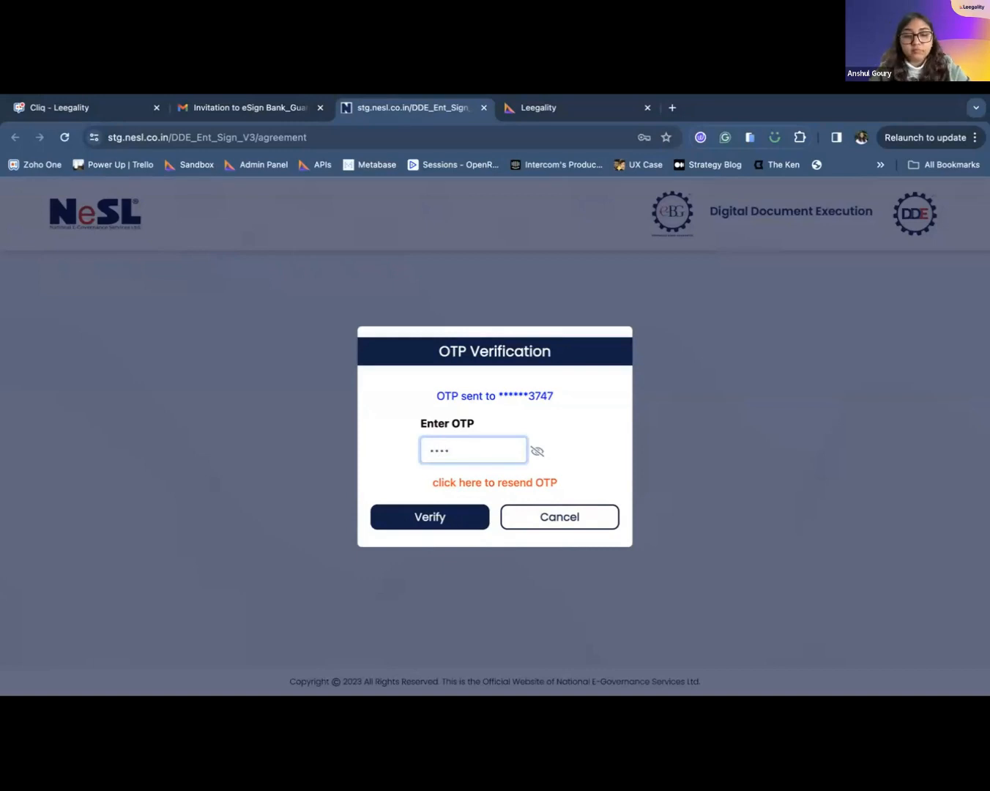
{"action": "left_click", "coordinate": [401, 517]}
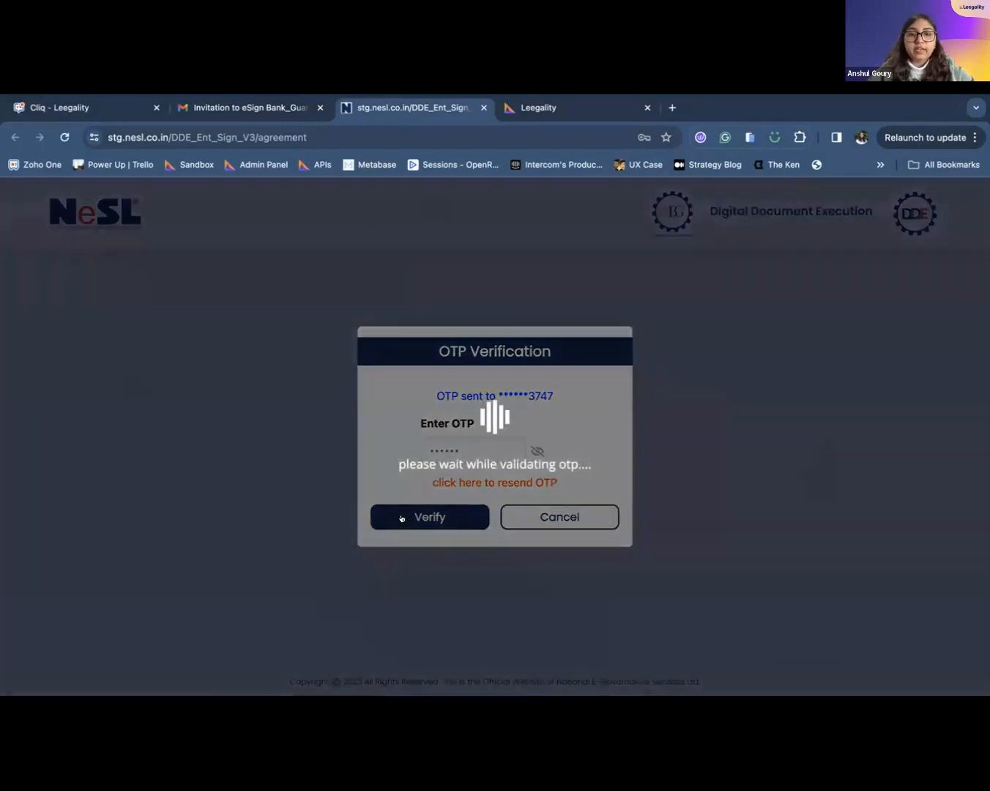
{"action": "double_click", "coordinate": [433, 463]}
{"action": "key", "text": "BackSpace"}
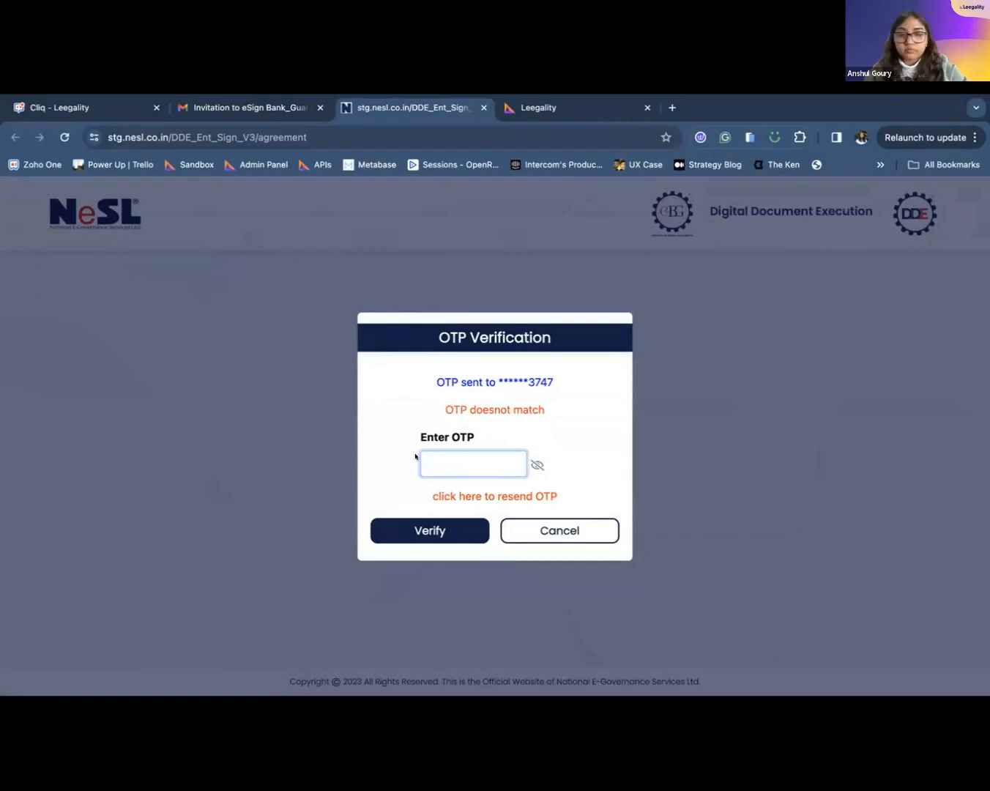
{"action": "type", "text": "123456"}
{"action": "left_click", "coordinate": [536, 464]}
{"action": "left_click", "coordinate": [419, 527]}
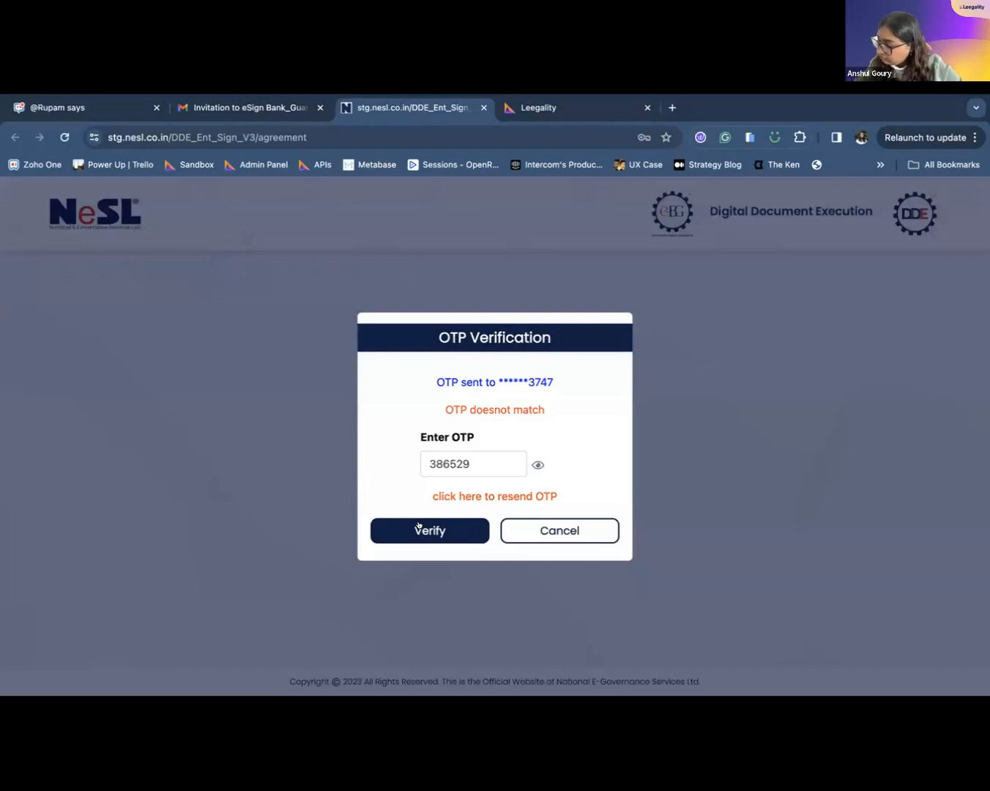
Replace the rejected entry with the correct one-time password and verify it to open the agreement
{"action": "left_click", "coordinate": [488, 463]}
{"action": "key", "text": "ctrl+a"}
{"action": "key", "text": "BackSpace"}
{"action": "left_click", "coordinate": [433, 531]}
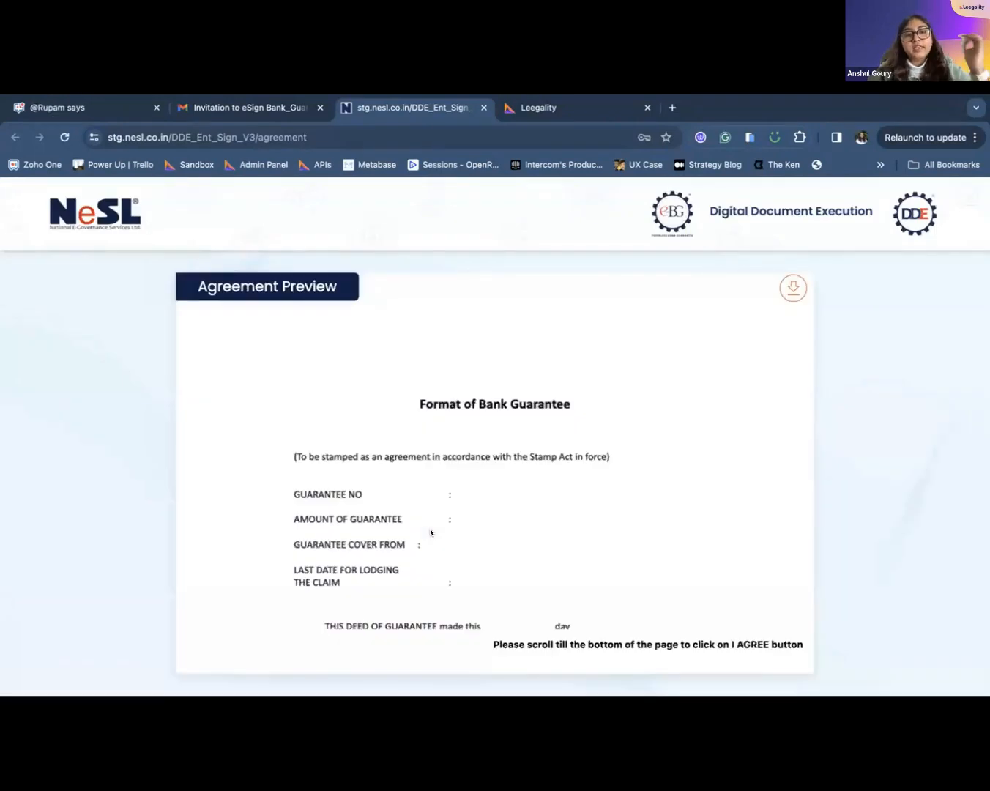
Read the bank guarantee in the Agreement Preview through to its last page and agree to it
{"action": "scroll", "coordinate": [410, 464], "scroll_direction": "down", "scroll_amount": 1}
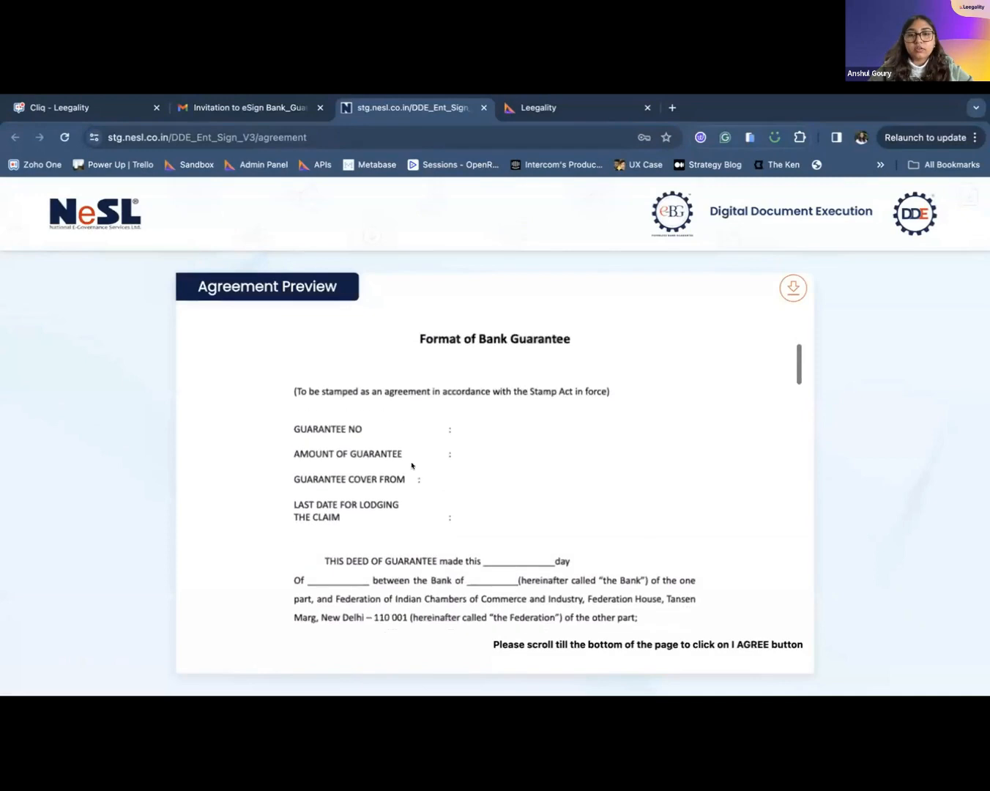
{"action": "scroll", "coordinate": [467, 438], "scroll_direction": "down", "scroll_amount": 5}
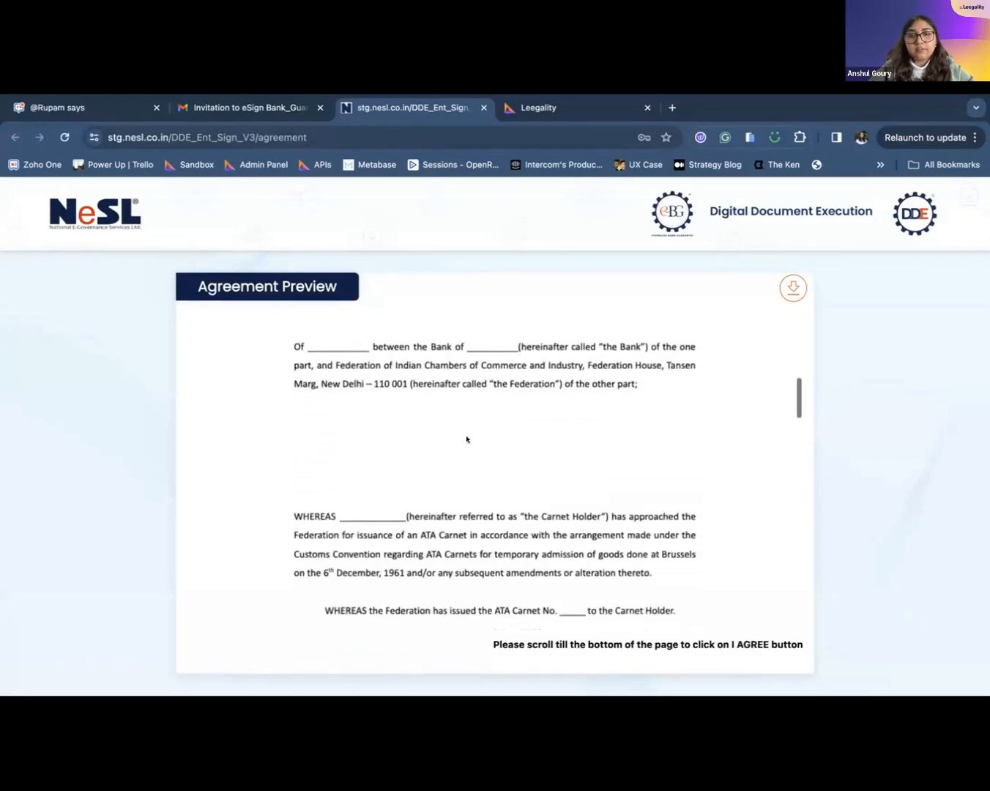
{"action": "scroll", "coordinate": [466, 439], "scroll_direction": "down", "scroll_amount": 10}
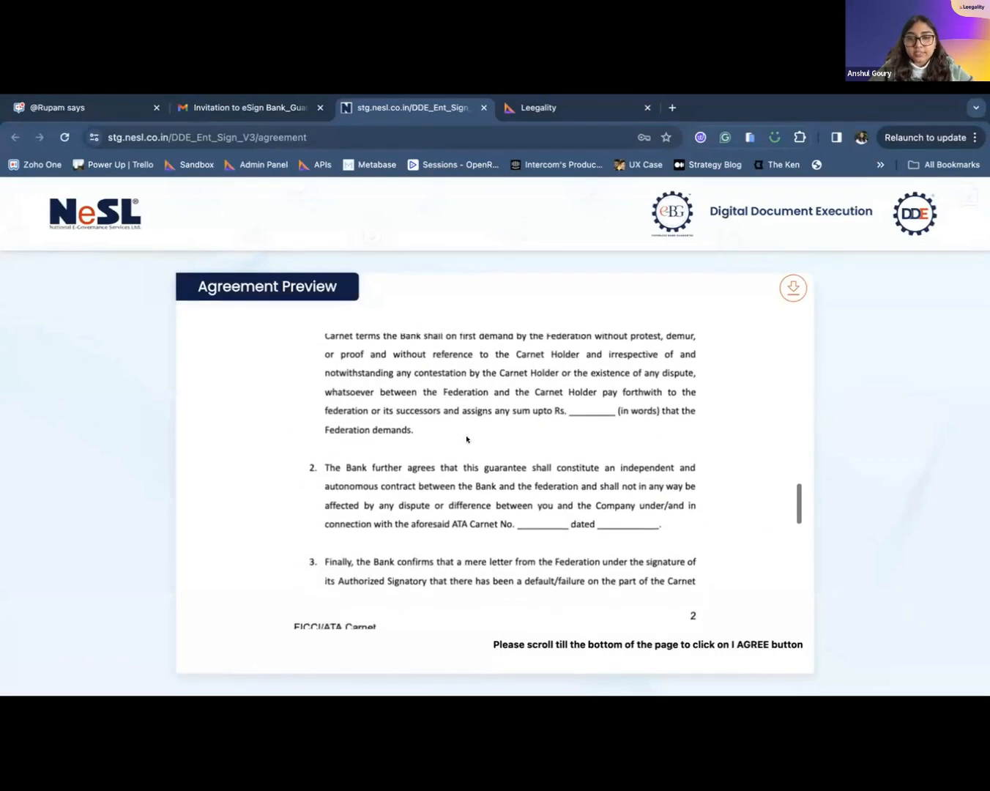
{"action": "scroll", "coordinate": [467, 438], "scroll_direction": "down", "scroll_amount": 8}
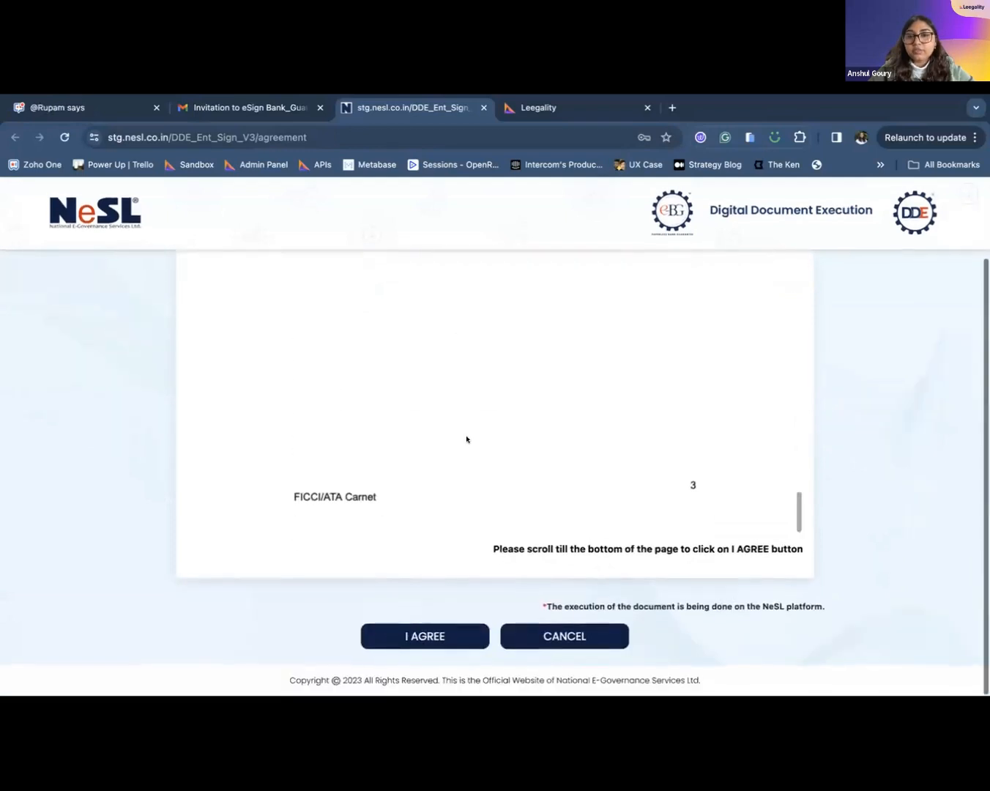
{"action": "scroll", "coordinate": [464, 437], "scroll_direction": "up", "scroll_amount": 1}
{"action": "scroll", "coordinate": [464, 432], "scroll_direction": "down", "scroll_amount": 2}
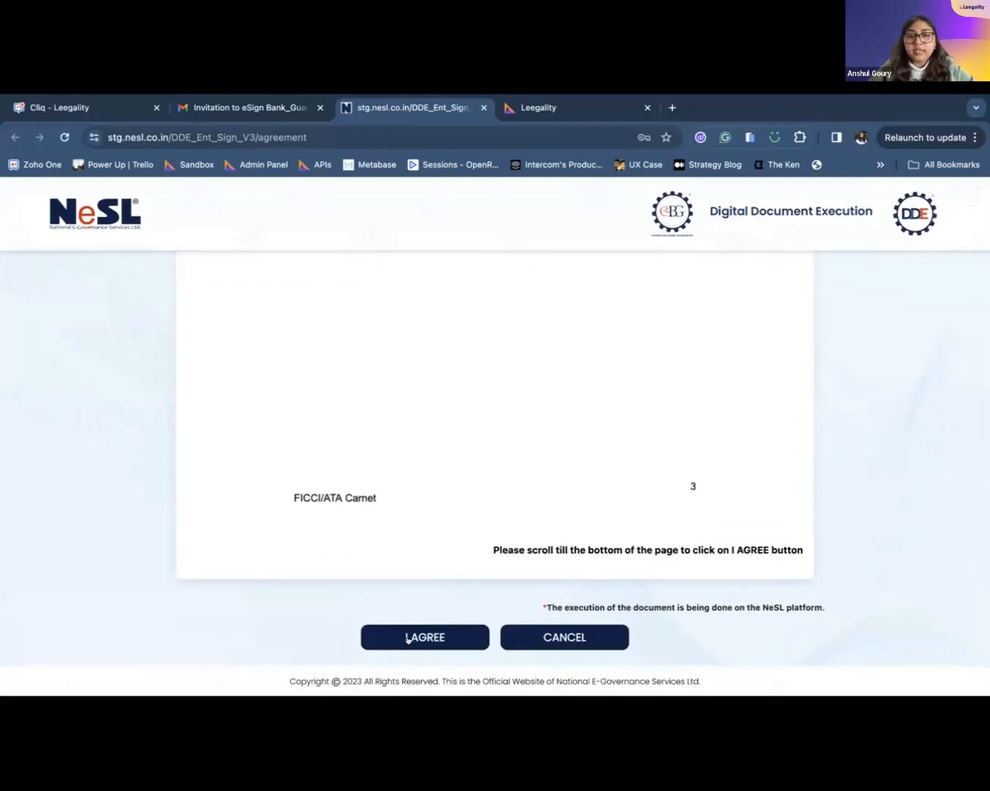
{"action": "left_click", "coordinate": [407, 638]}
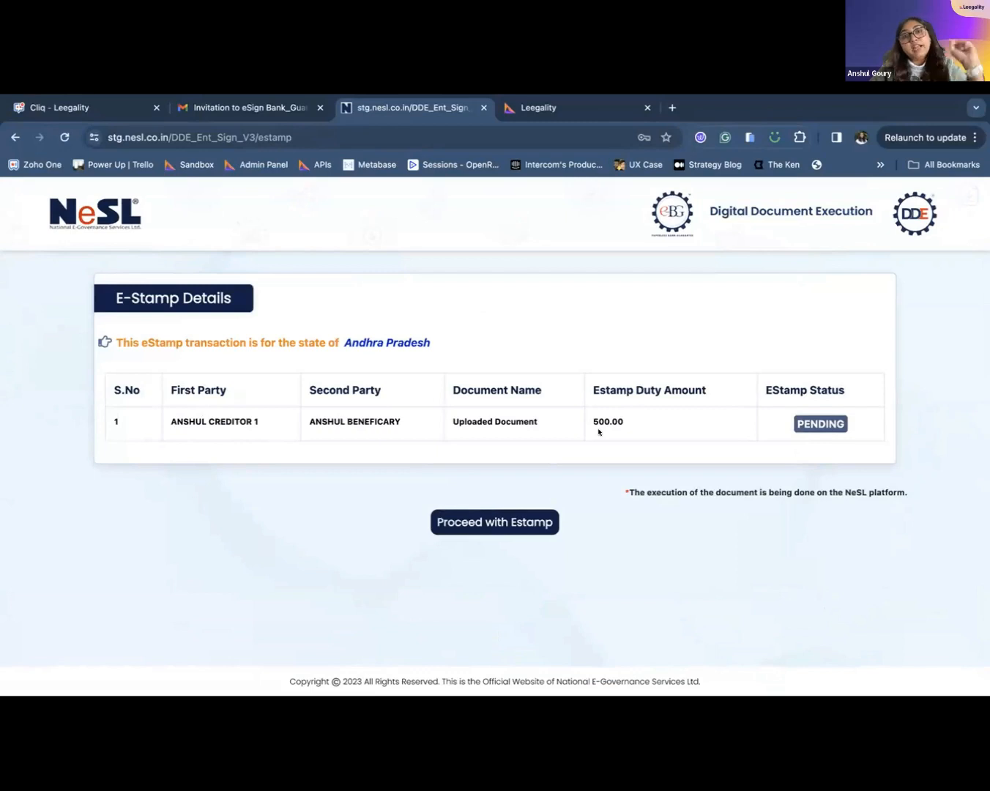
Proceed with the e-stamp and check the certificate's parties, consideration price, stamp duty and document description
{"action": "left_click", "coordinate": [503, 521]}
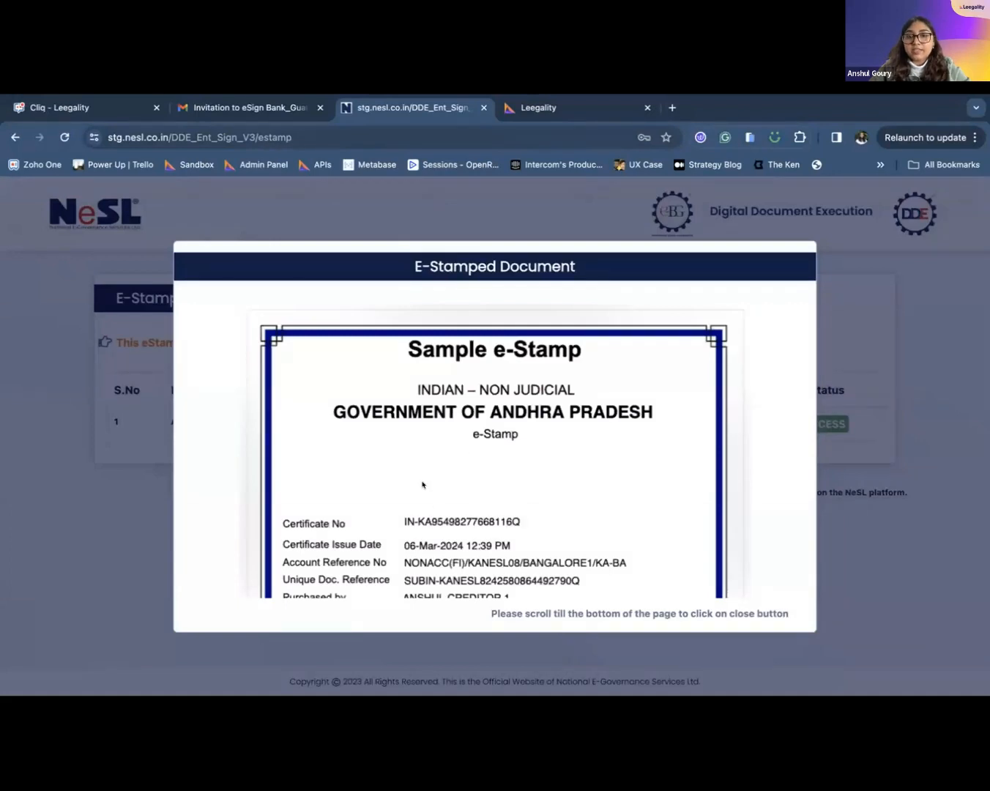
{"action": "scroll", "coordinate": [422, 485], "scroll_direction": "down", "scroll_amount": 3}
{"action": "scroll", "coordinate": [293, 497], "scroll_direction": "down", "scroll_amount": 1}
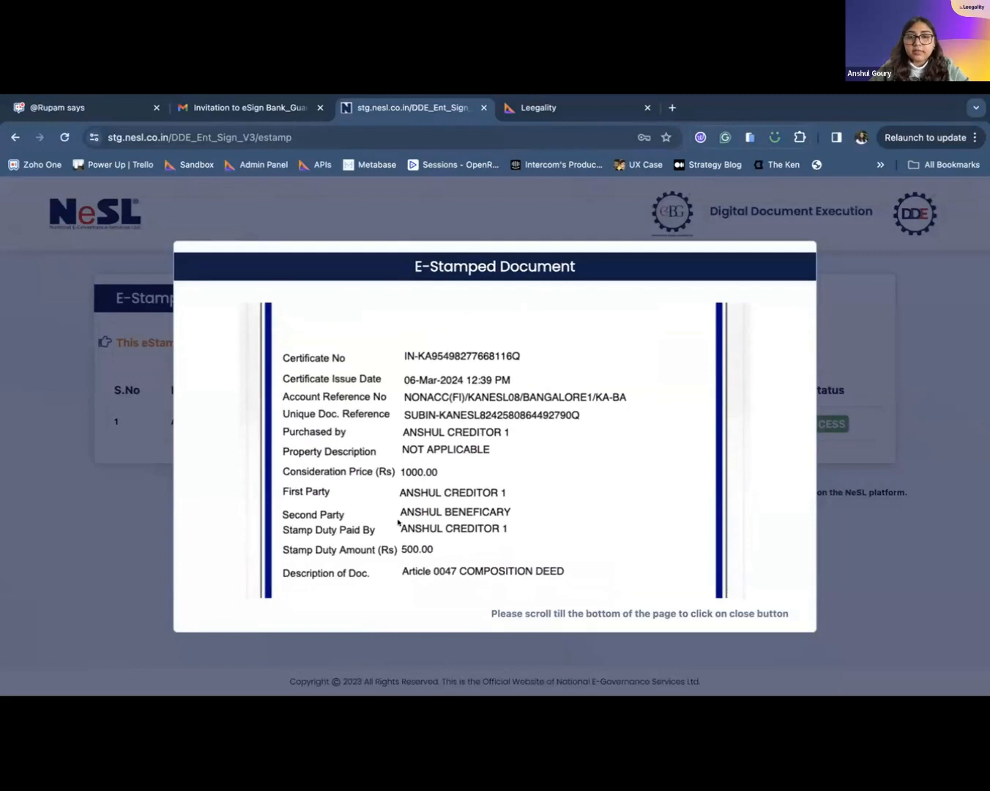
{"action": "scroll", "coordinate": [397, 522], "scroll_direction": "down", "scroll_amount": 2}
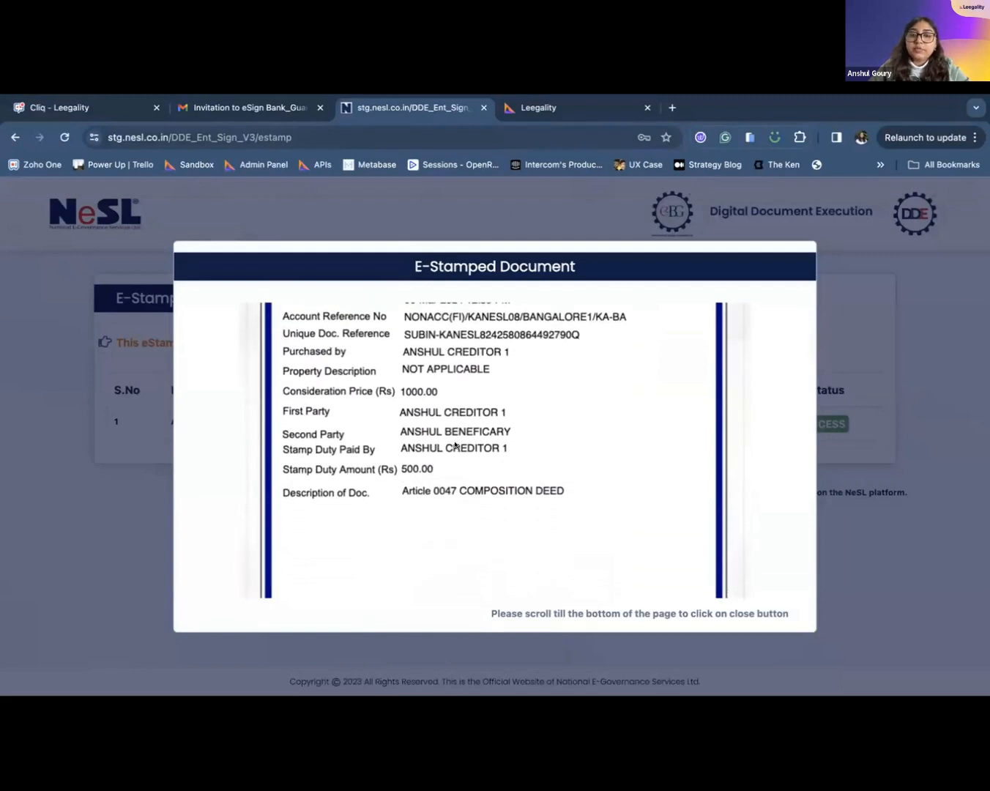
{"action": "scroll", "coordinate": [458, 445], "scroll_direction": "down", "scroll_amount": 1}
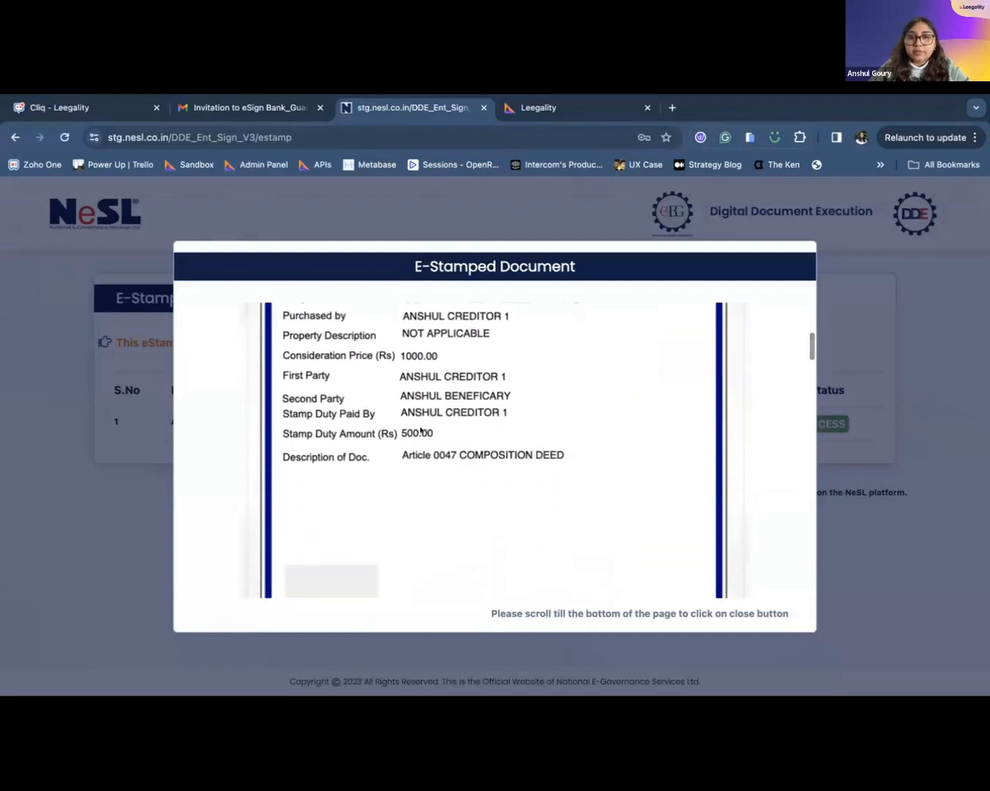
{"action": "scroll", "coordinate": [442, 487], "scroll_direction": "down", "scroll_amount": 7}
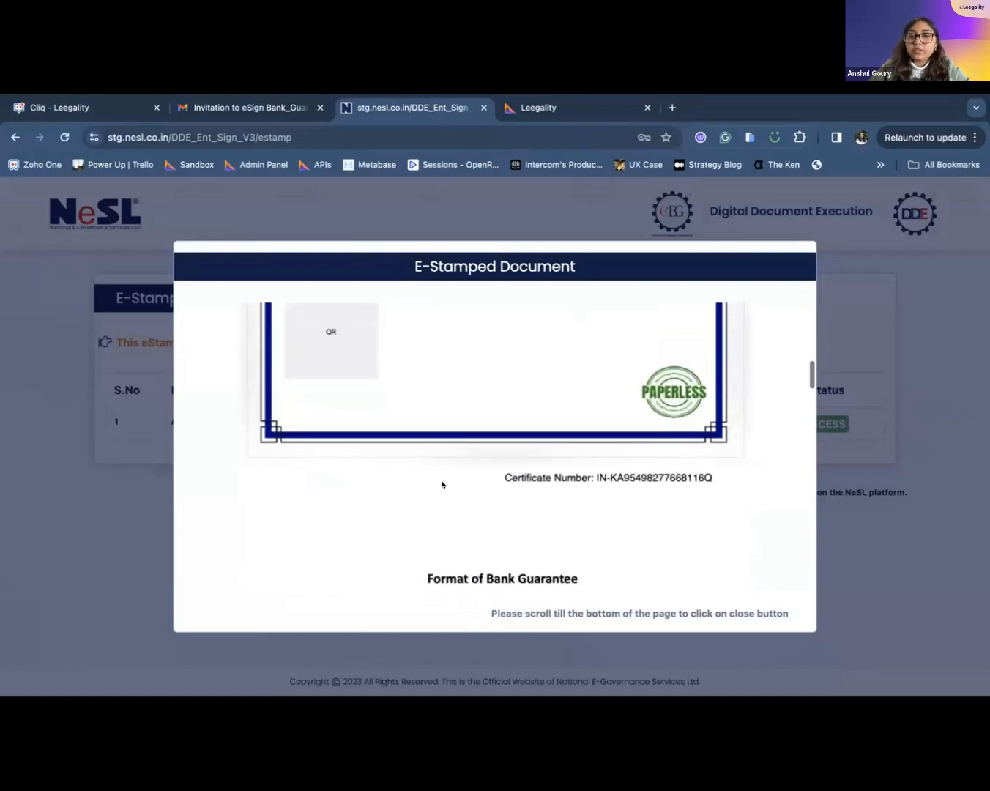
{"action": "scroll", "coordinate": [444, 484], "scroll_direction": "down", "scroll_amount": 5}
{"action": "scroll", "coordinate": [443, 485], "scroll_direction": "down", "scroll_amount": 8}
{"action": "scroll", "coordinate": [443, 484], "scroll_direction": "up", "scroll_amount": 10}
{"action": "scroll", "coordinate": [442, 485], "scroll_direction": "up", "scroll_amount": 12}
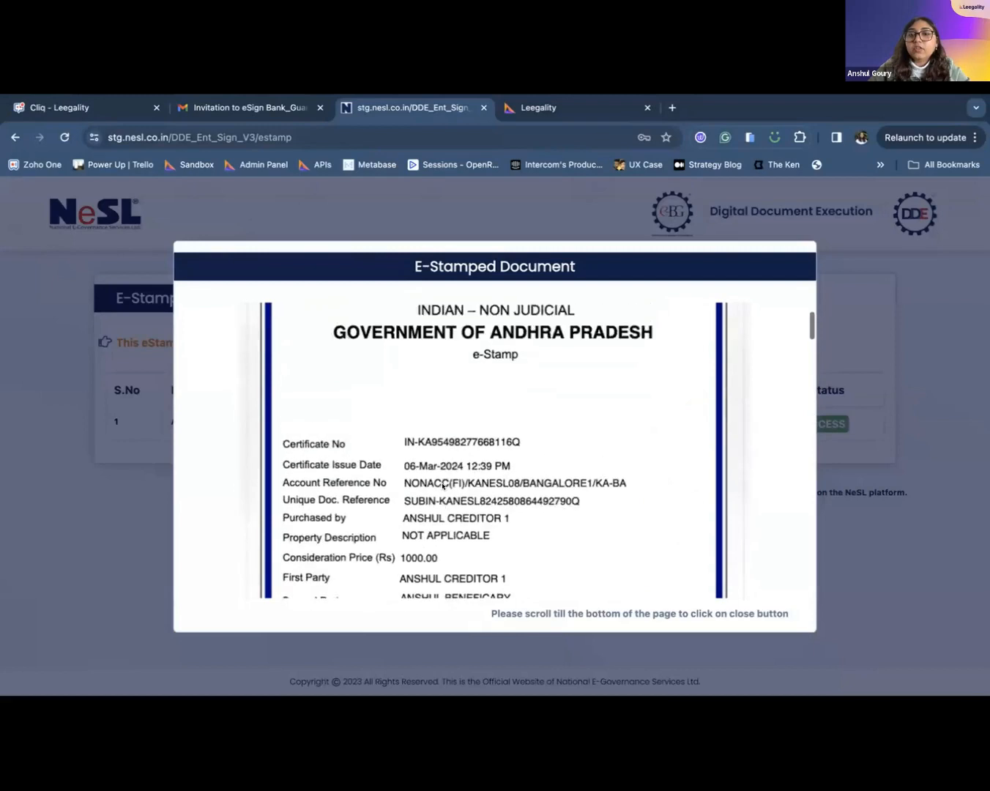
Go through the bank guarantee pages of the e-stamped document to the end and close the preview
{"action": "scroll", "coordinate": [552, 489], "scroll_direction": "down", "scroll_amount": 12}
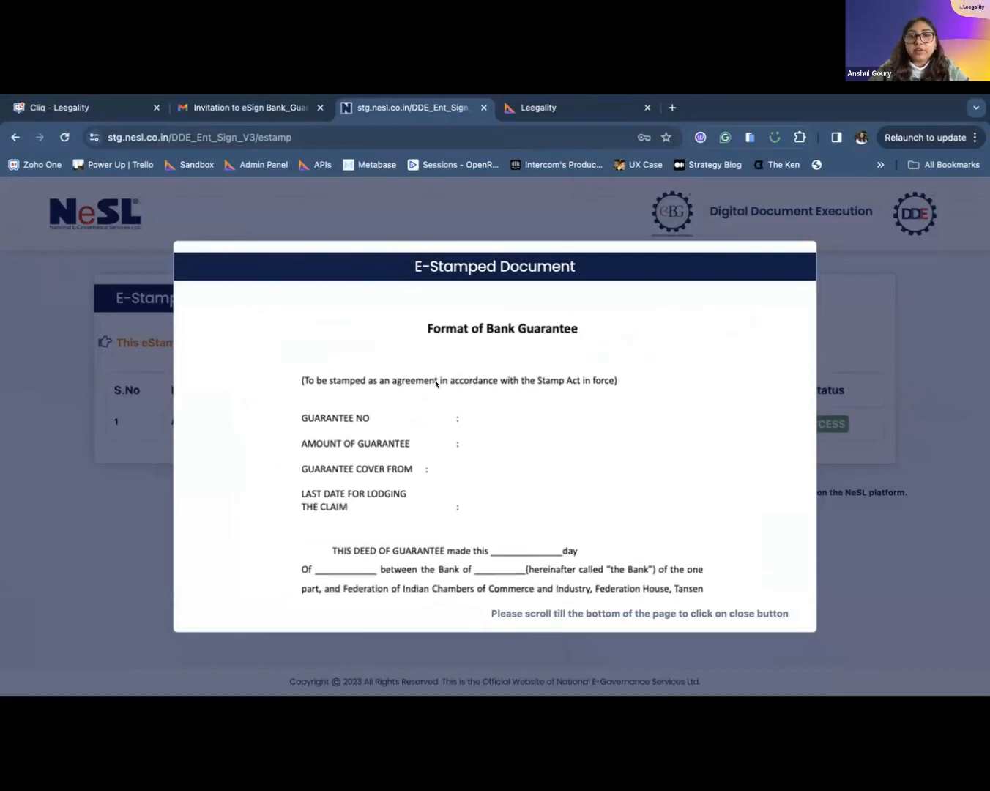
{"action": "scroll", "coordinate": [436, 383], "scroll_direction": "down", "scroll_amount": 20}
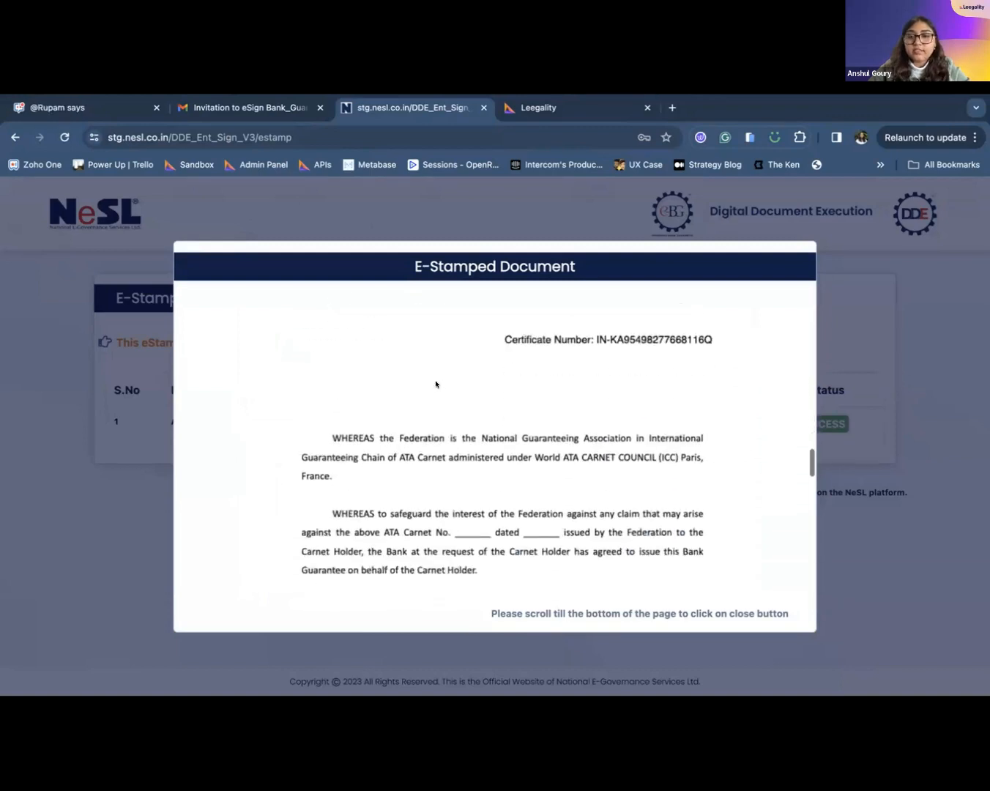
{"action": "left_click", "coordinate": [490, 635]}
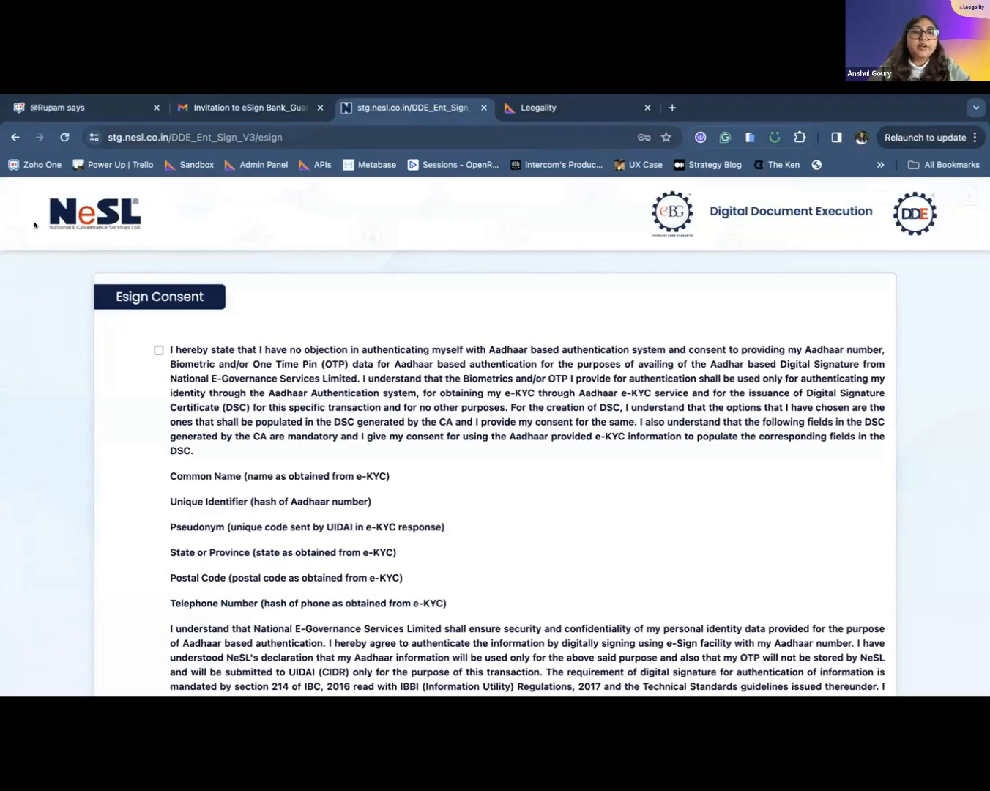
Give the Aadhaar eSign consent and start signing with the OTP Based Esign method
{"action": "left_click", "coordinate": [157, 351]}
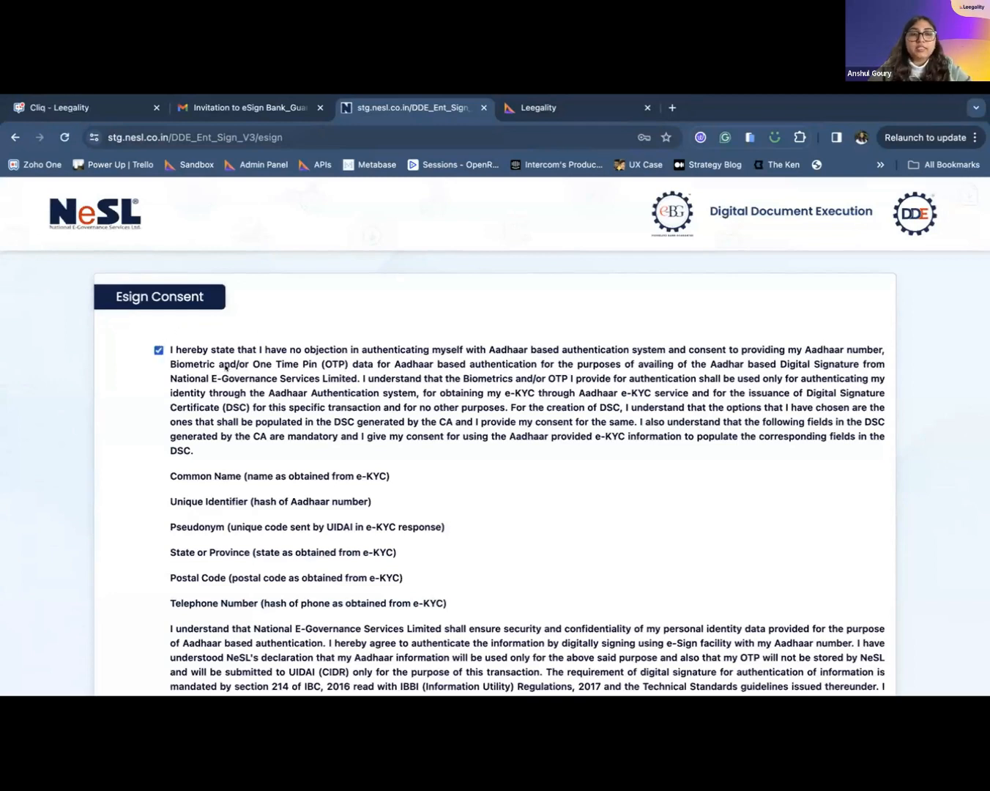
{"action": "scroll", "coordinate": [234, 373], "scroll_direction": "down", "scroll_amount": 5}
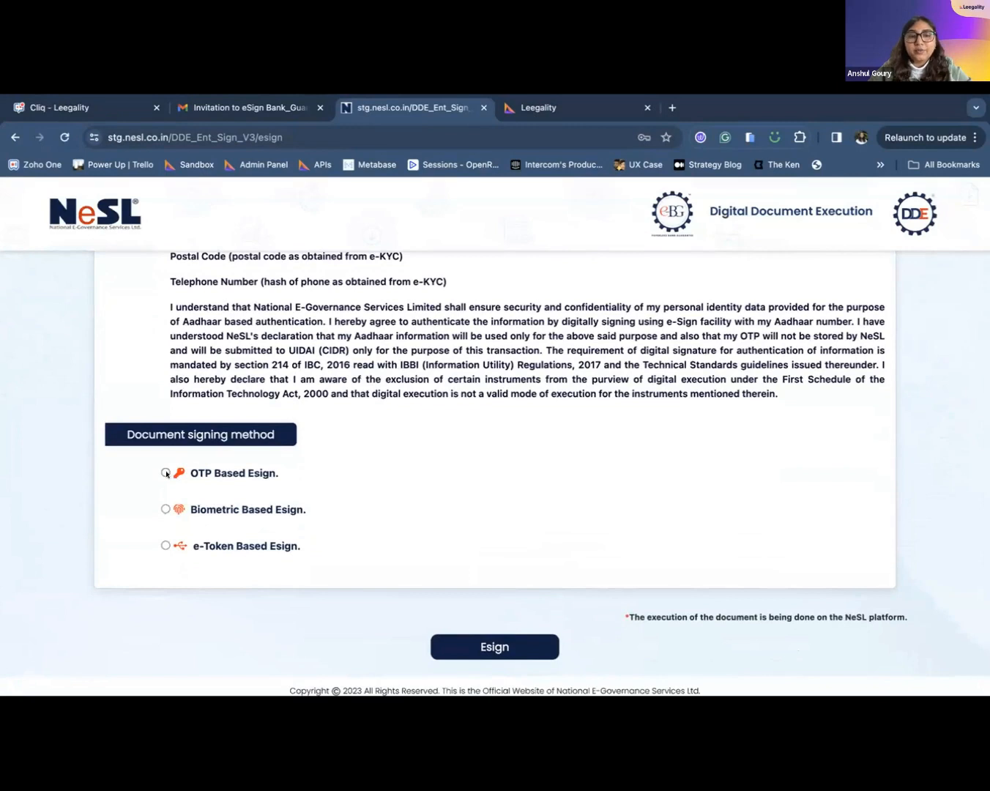
{"action": "left_click", "coordinate": [476, 641]}
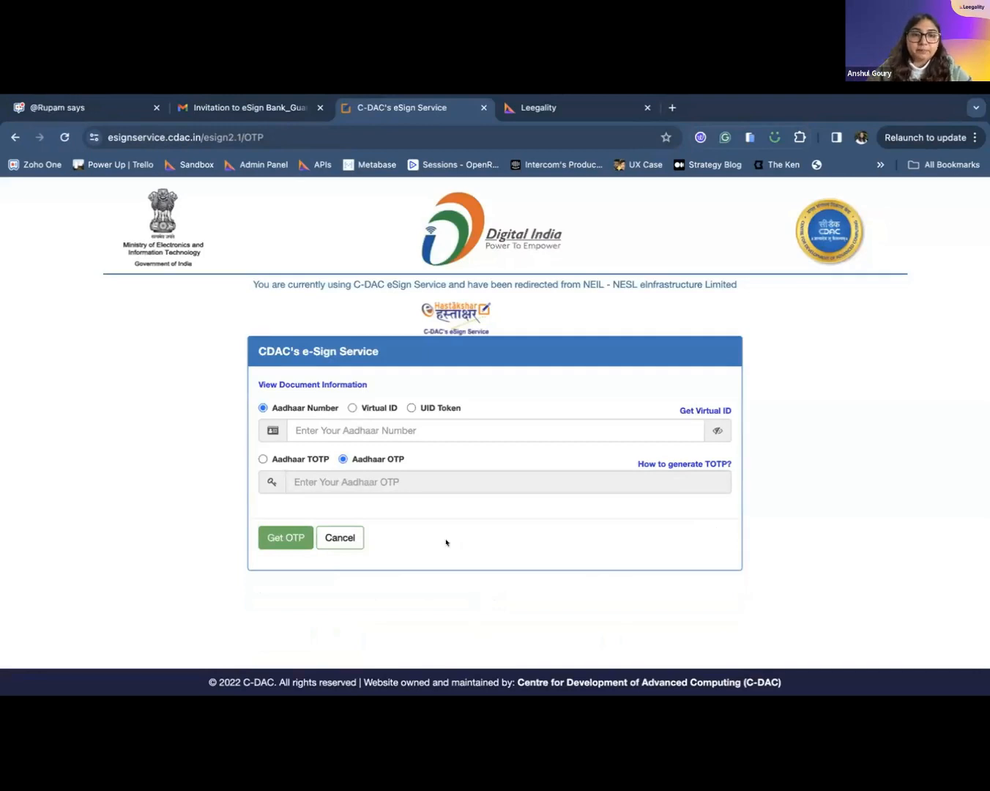
Enter the signer's Aadhaar number in CDAC's e-Sign Service and request an Aadhaar OTP
{"action": "left_click", "coordinate": [335, 433]}
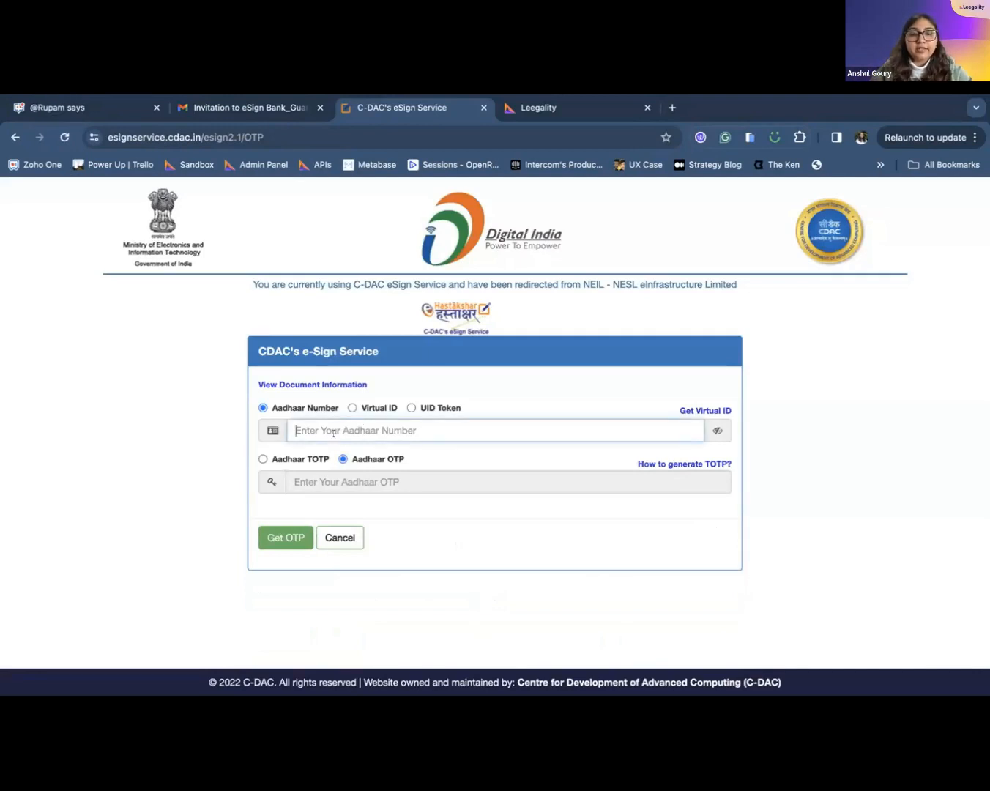
{"action": "type", "text": "•••"}
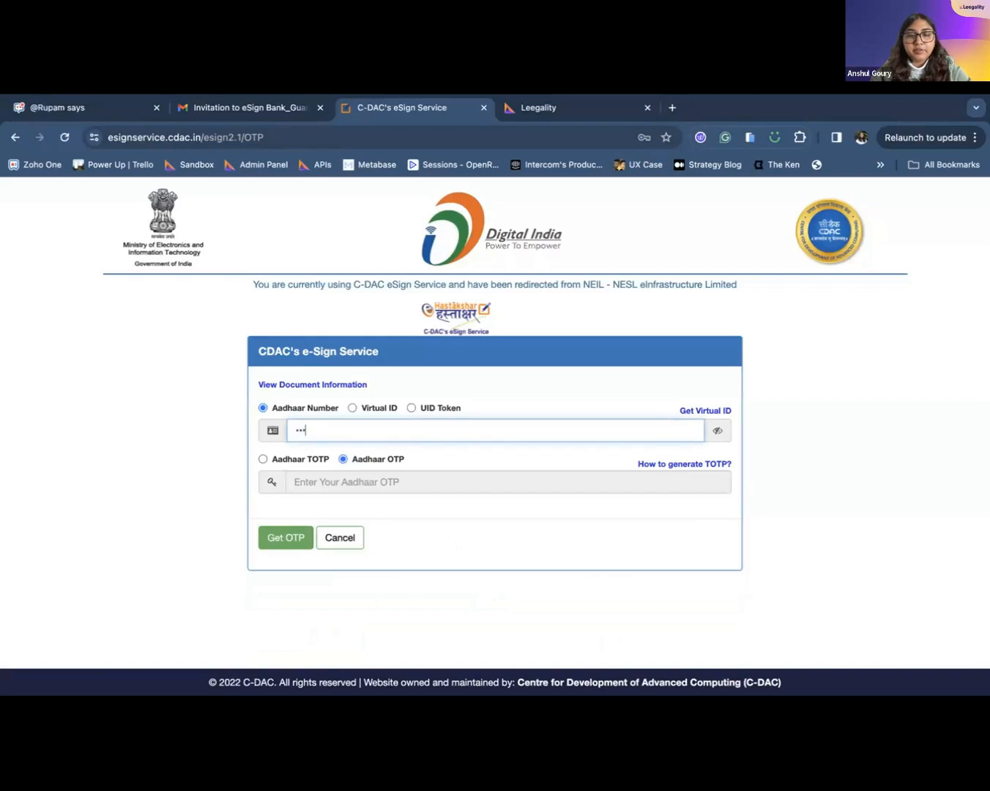
{"action": "type", "text": "•••••••••"}
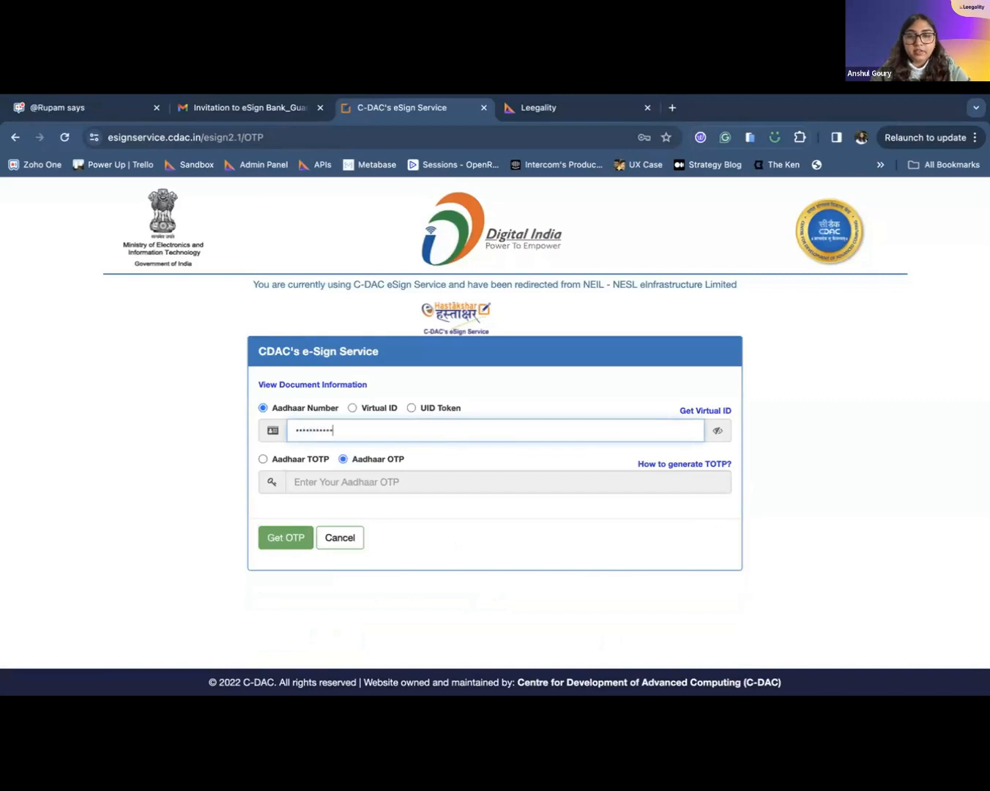
{"action": "left_click", "coordinate": [293, 538]}
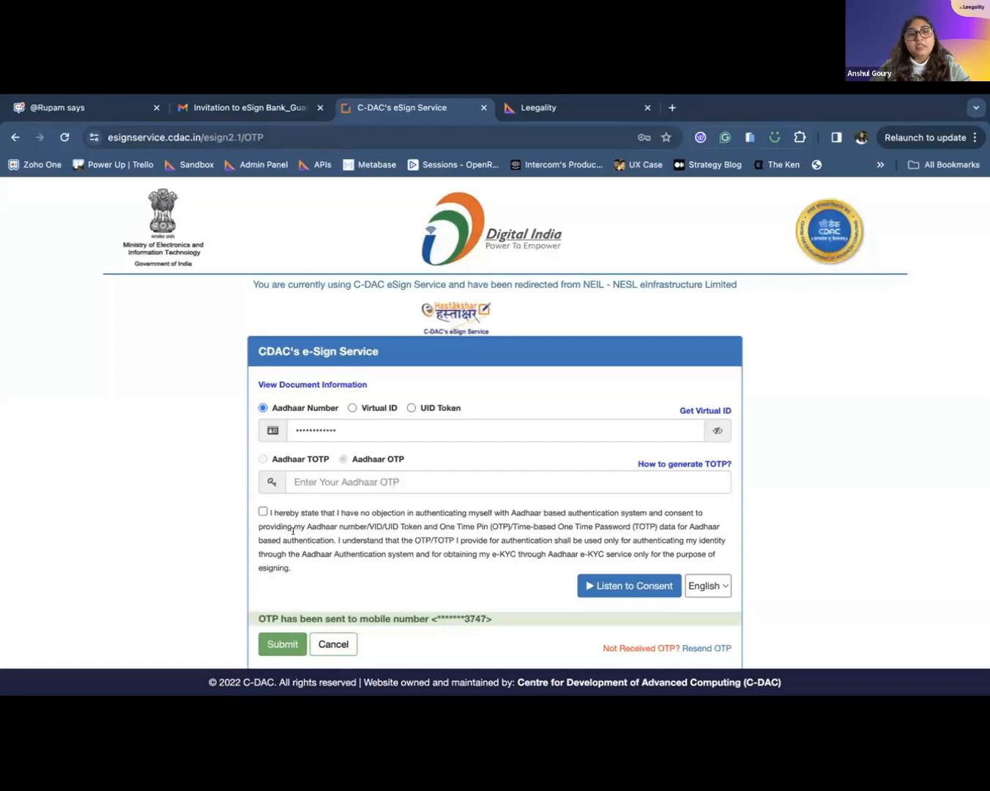
Enter the received Aadhaar OTP, accept the authentication consent and submit the signature
{"action": "left_click", "coordinate": [305, 476]}
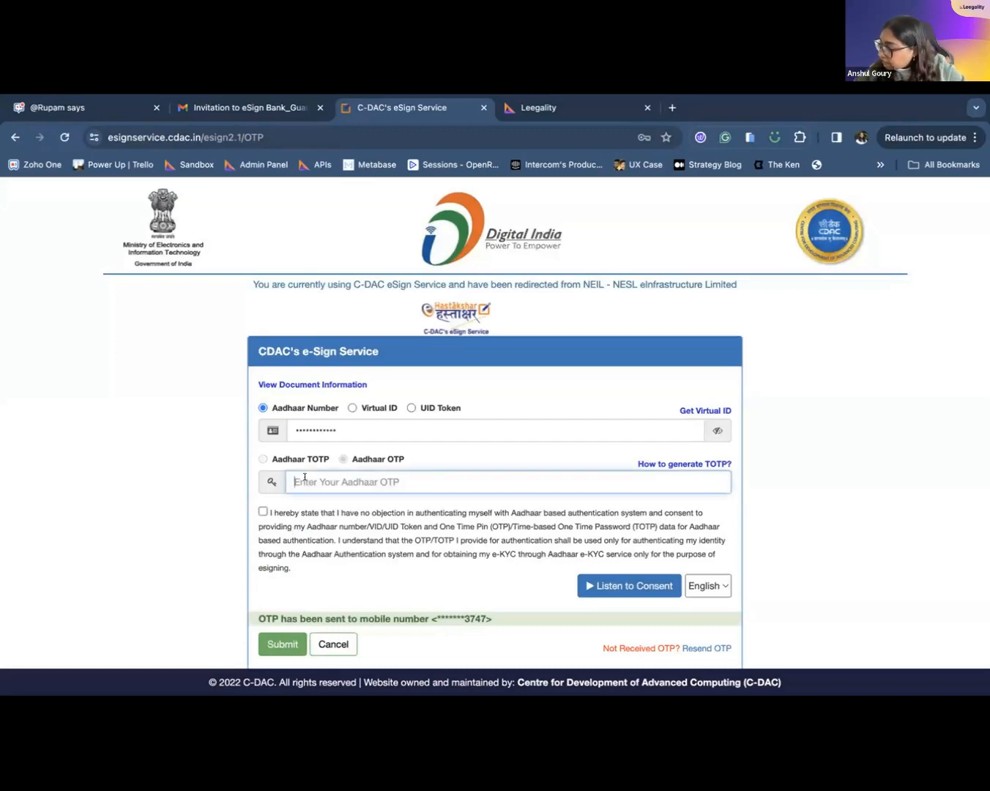
{"action": "type", "text": "11"}
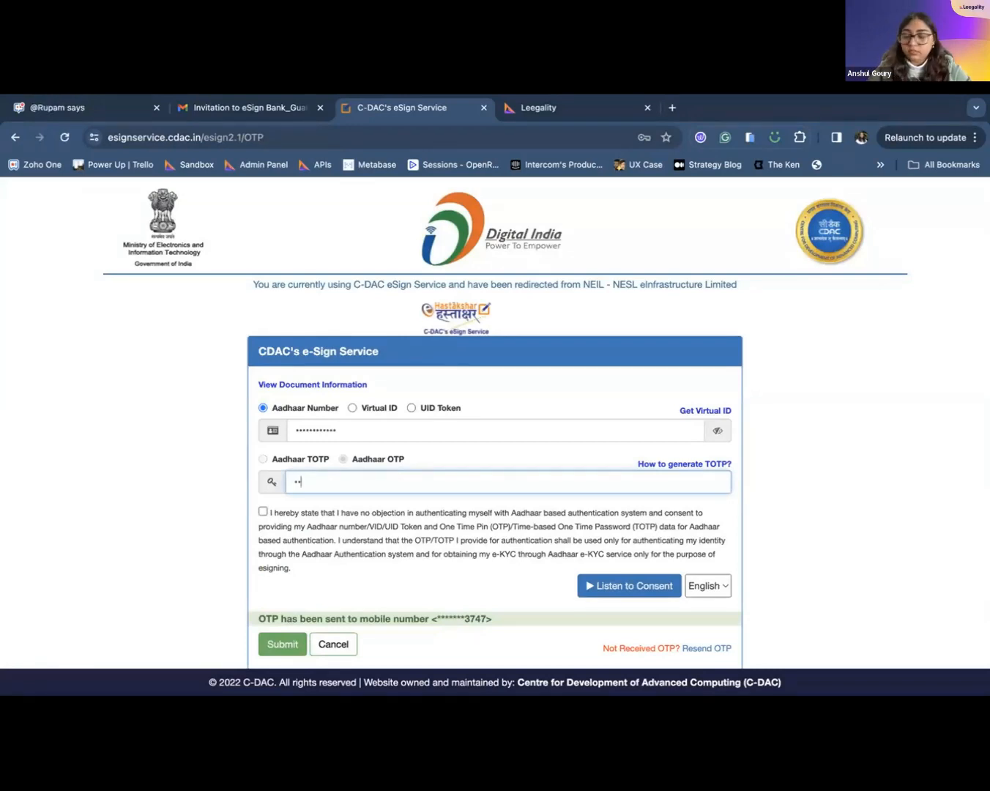
{"action": "type", "text": "••••"}
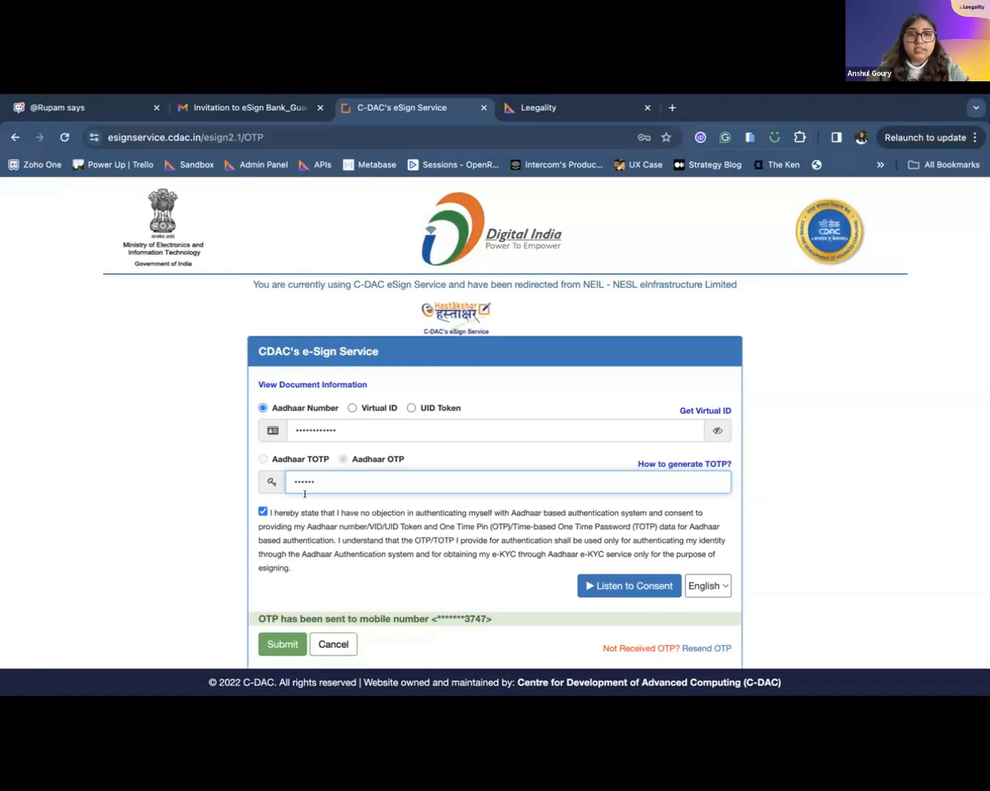
{"action": "scroll", "coordinate": [306, 494], "scroll_direction": "down", "scroll_amount": 2}
{"action": "left_click", "coordinate": [291, 562]}
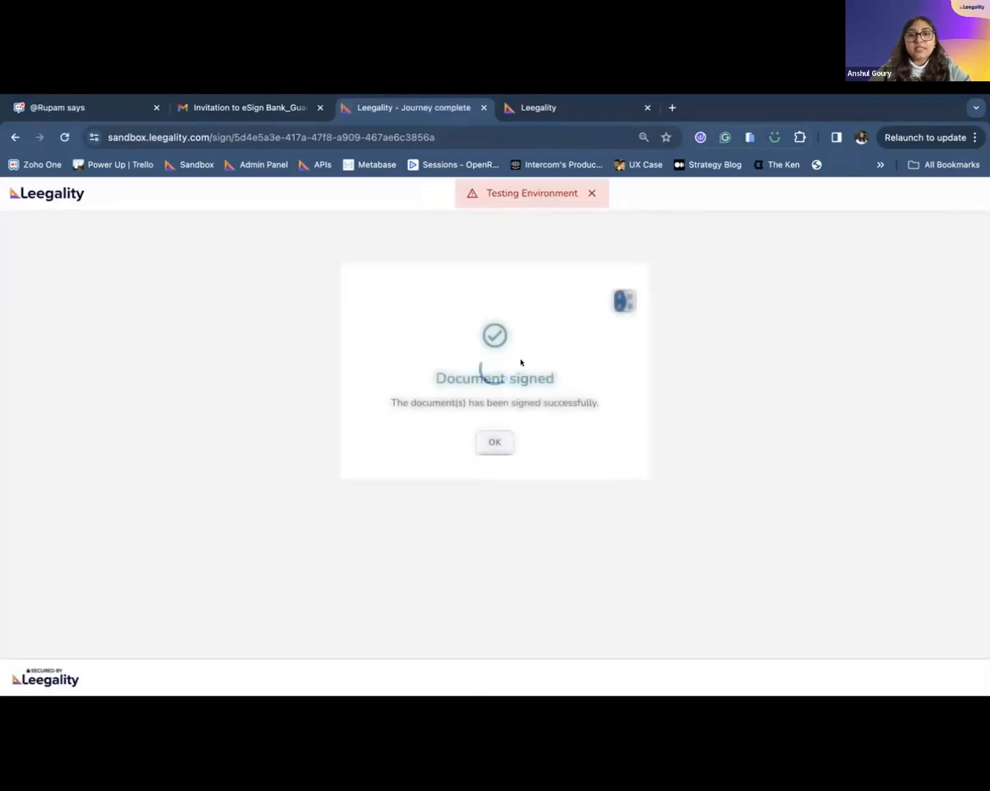
Reload the document's details in Leegality and examine its status, e-stamp and creditor's signature on the guarantee pages
{"action": "left_click", "coordinate": [559, 110]}
{"action": "left_click", "coordinate": [65, 137]}
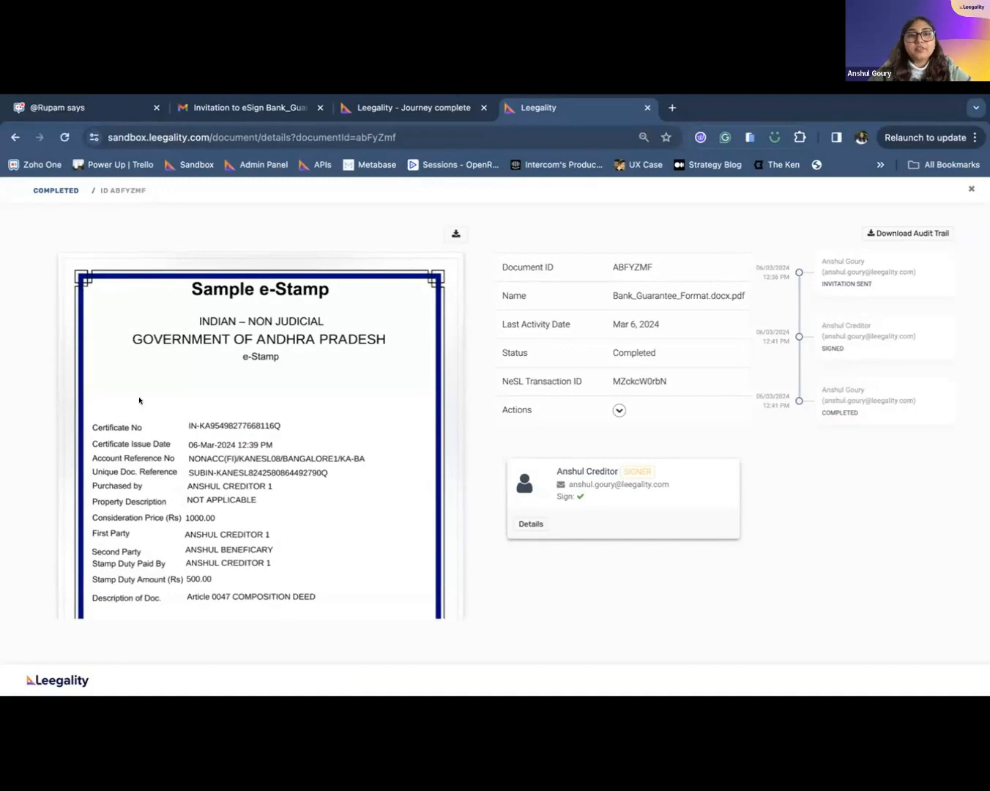
{"action": "scroll", "coordinate": [140, 401], "scroll_direction": "down", "scroll_amount": 4}
{"action": "scroll", "coordinate": [139, 401], "scroll_direction": "down", "scroll_amount": 10}
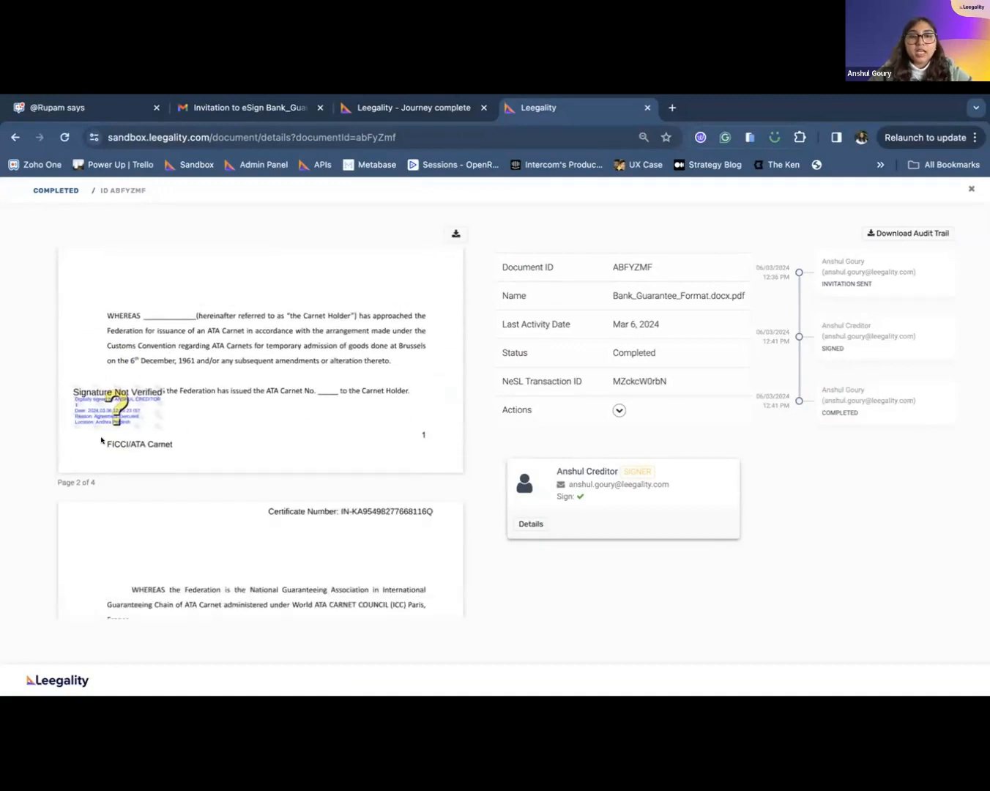
{"action": "scroll", "coordinate": [101, 440], "scroll_direction": "up", "scroll_amount": 4}
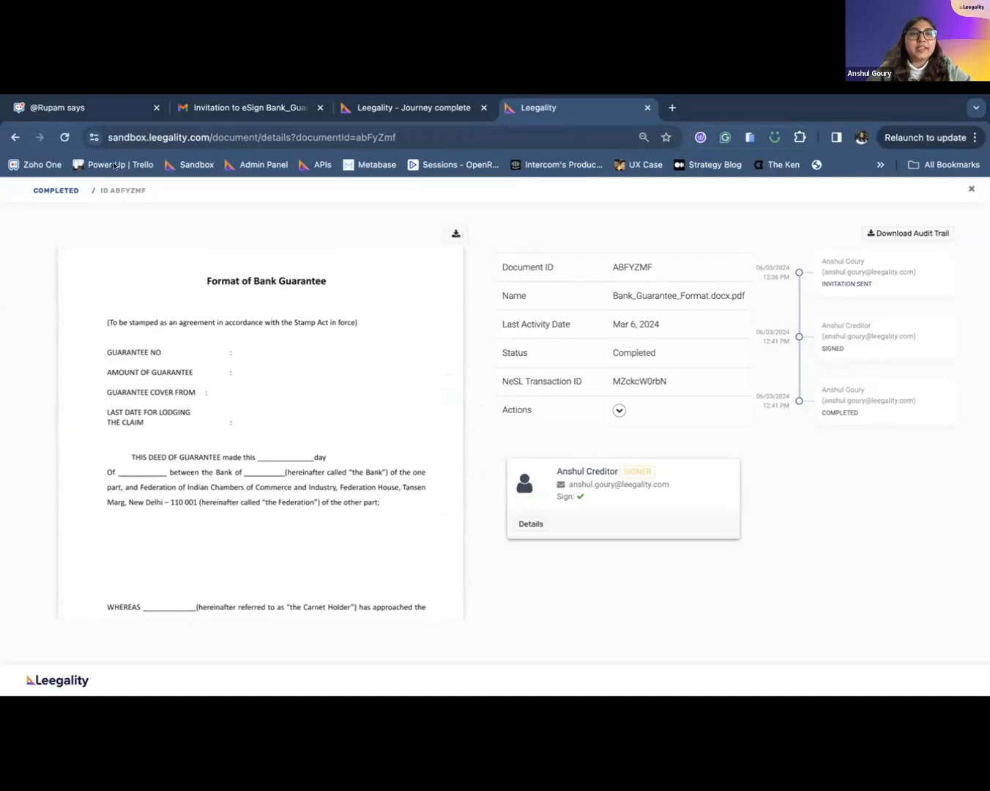
Switch to Gmail and read NeSL's acknowledgment email to the creditor about the successful execution of the document, including its download link
{"action": "left_click", "coordinate": [269, 110]}
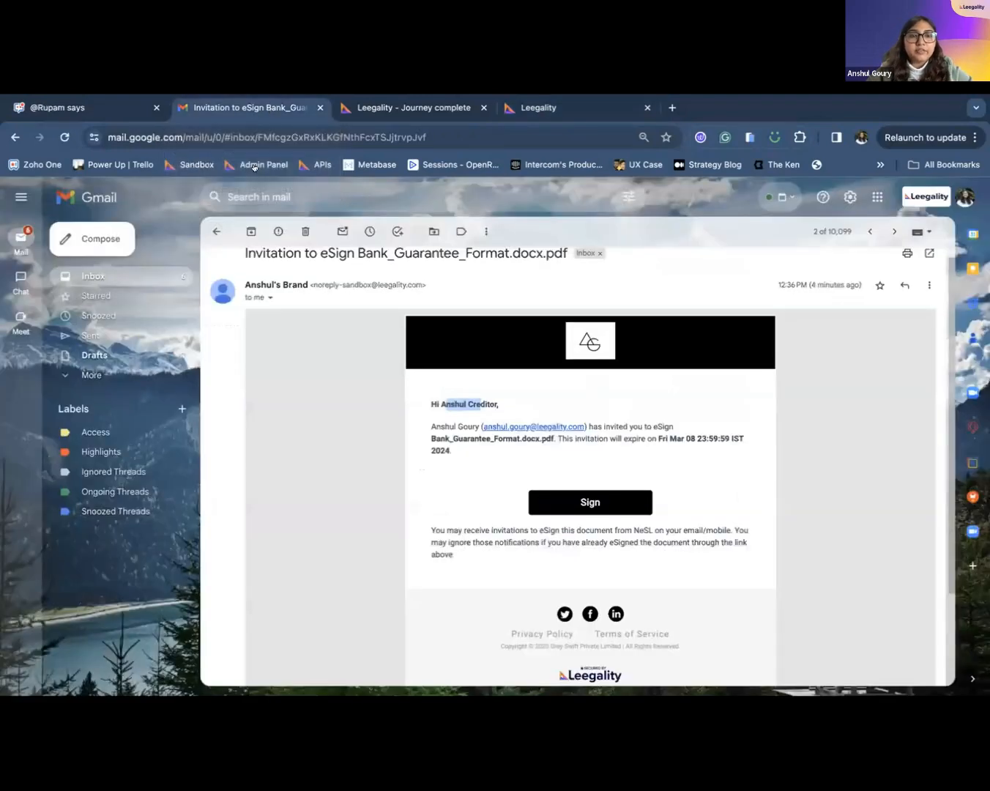
{"action": "left_click", "coordinate": [215, 231]}
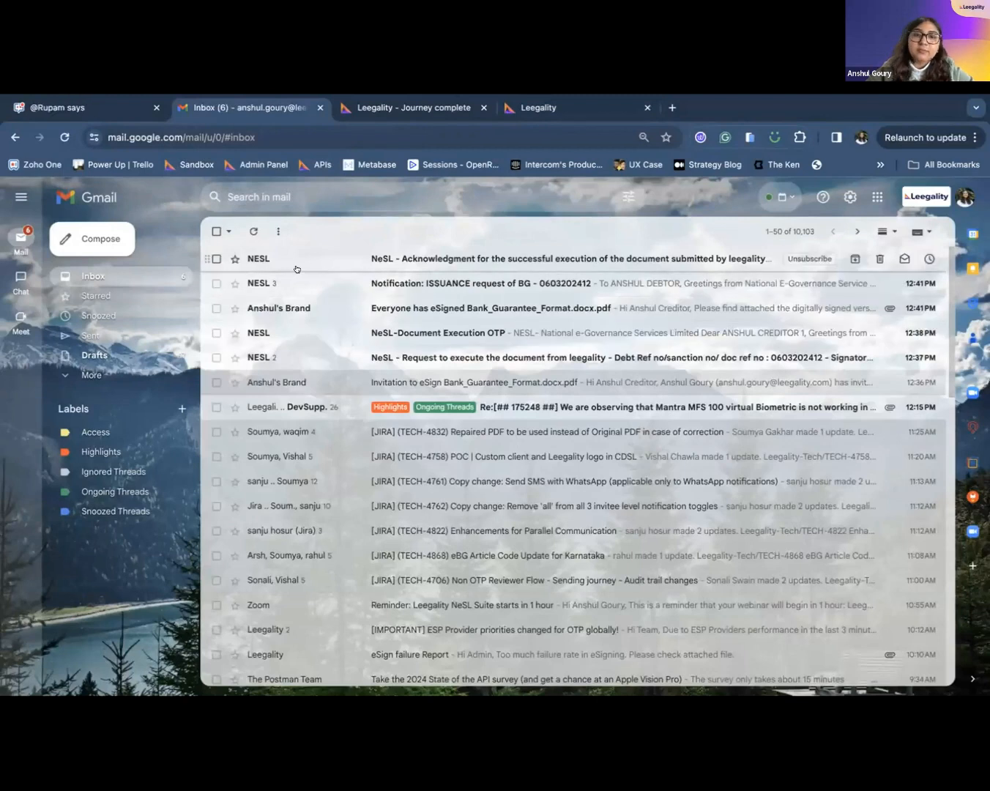
{"action": "left_click", "coordinate": [297, 264]}
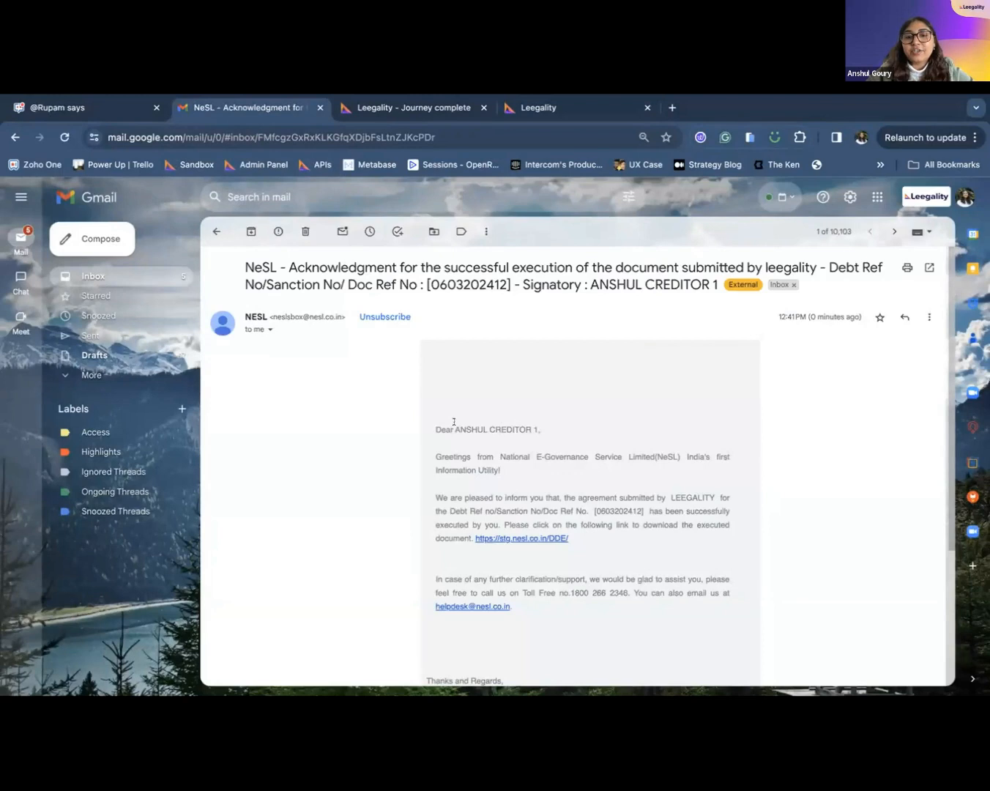
{"action": "left_click_drag", "start_coordinate": [455, 431], "coordinate": [543, 438]}
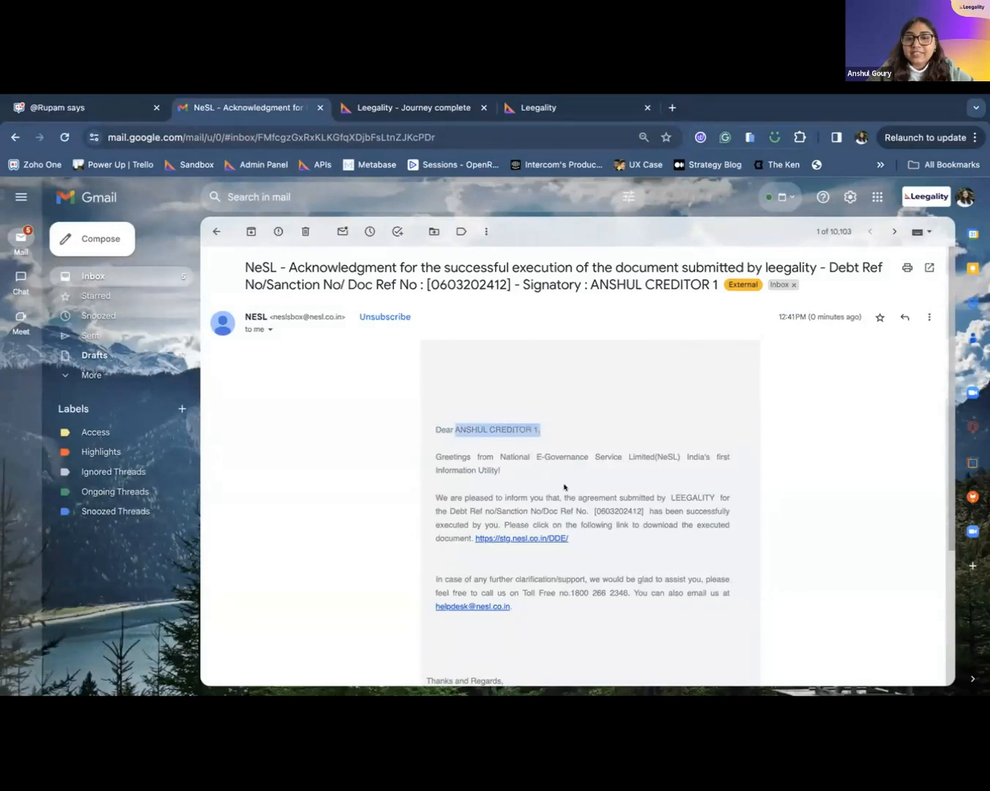
{"action": "scroll", "coordinate": [541, 486], "scroll_direction": "down", "scroll_amount": 1}
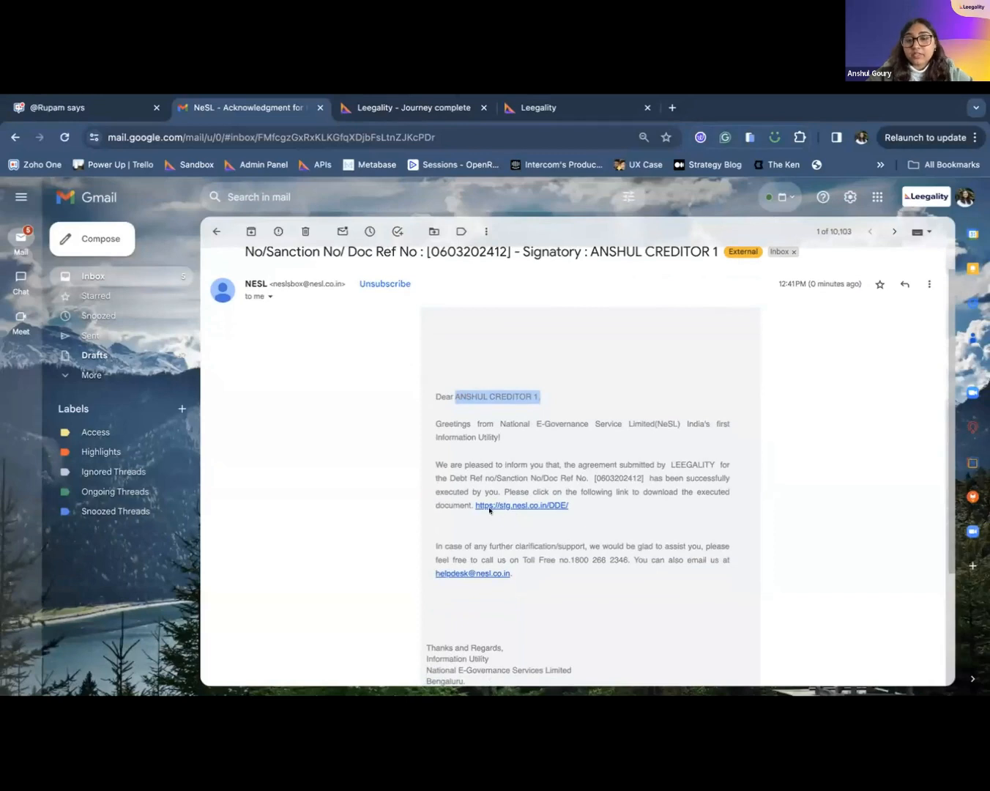
{"action": "scroll", "coordinate": [520, 509], "scroll_direction": "down", "scroll_amount": 3}
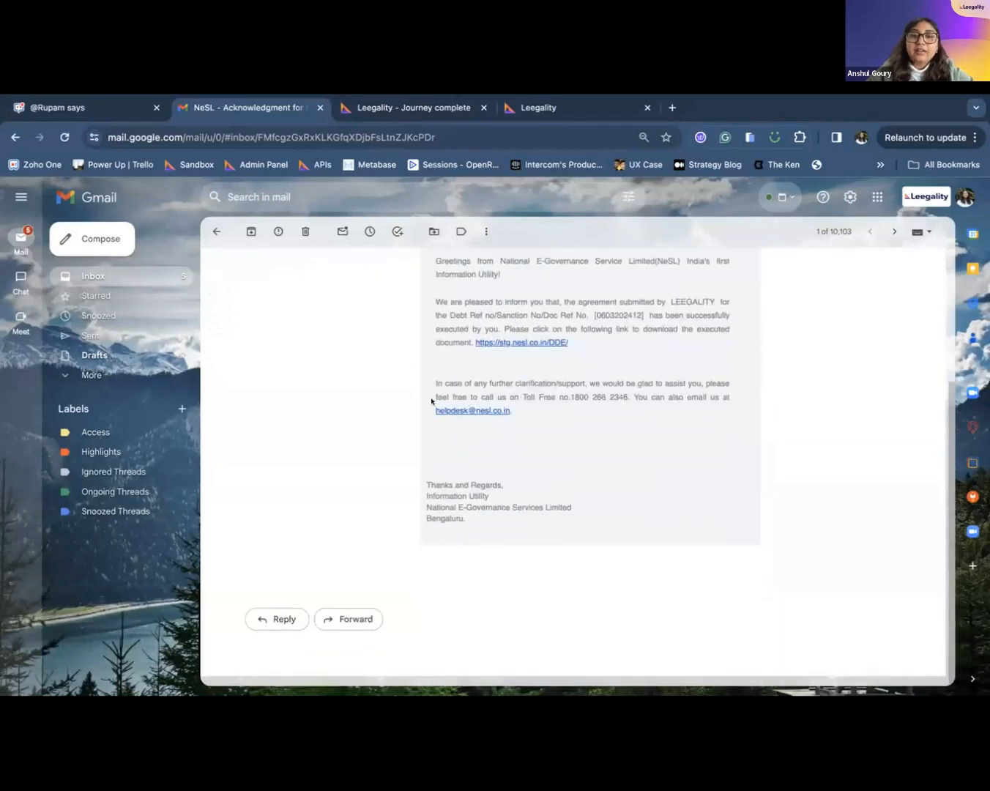
{"action": "scroll", "coordinate": [432, 402], "scroll_direction": "up", "scroll_amount": 5}
Open NeSL's bank guarantee issuance notification from the inbox and examine the applicant's message, its guarantee details table and the beneficiary entity PAN row
{"action": "left_click", "coordinate": [216, 231]}
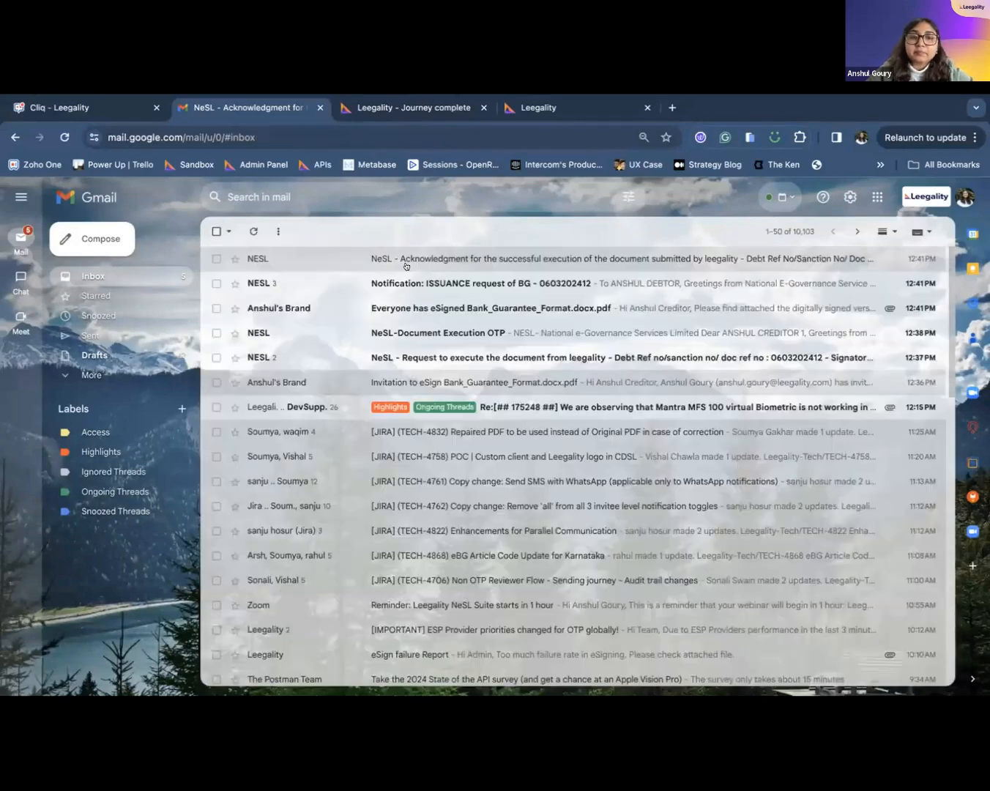
{"action": "left_click", "coordinate": [452, 283]}
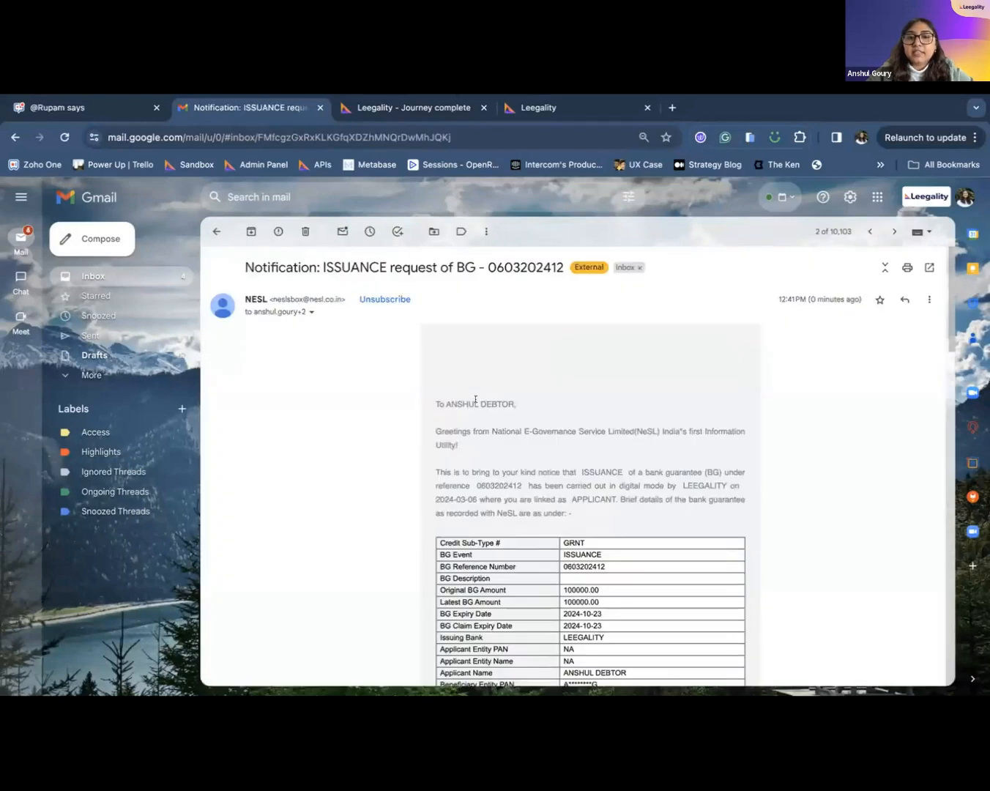
{"action": "left_click_drag", "start_coordinate": [486, 404], "coordinate": [517, 405]}
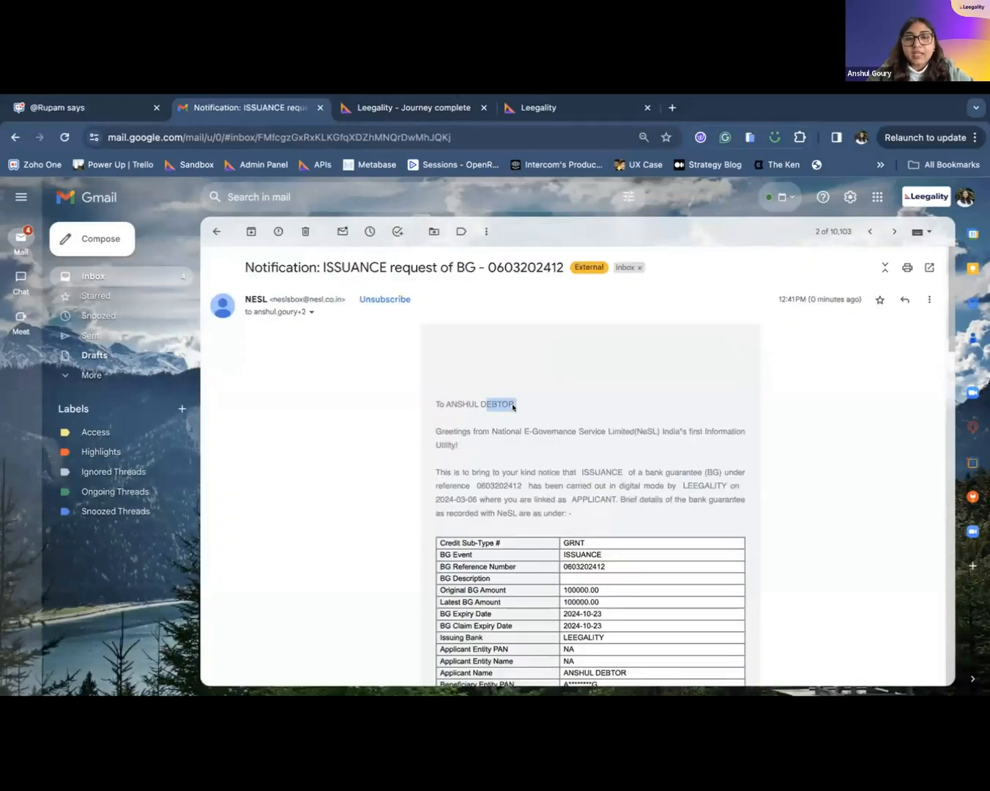
{"action": "scroll", "coordinate": [433, 296], "scroll_direction": "down", "scroll_amount": 1}
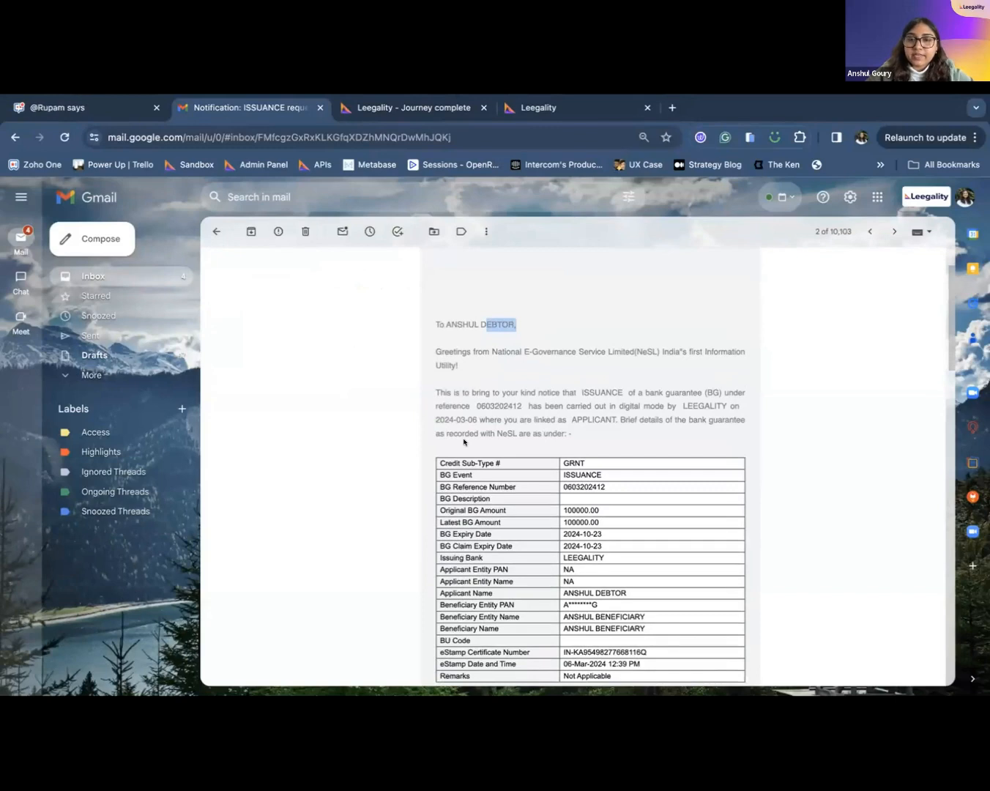
{"action": "scroll", "coordinate": [533, 541], "scroll_direction": "down", "scroll_amount": 1}
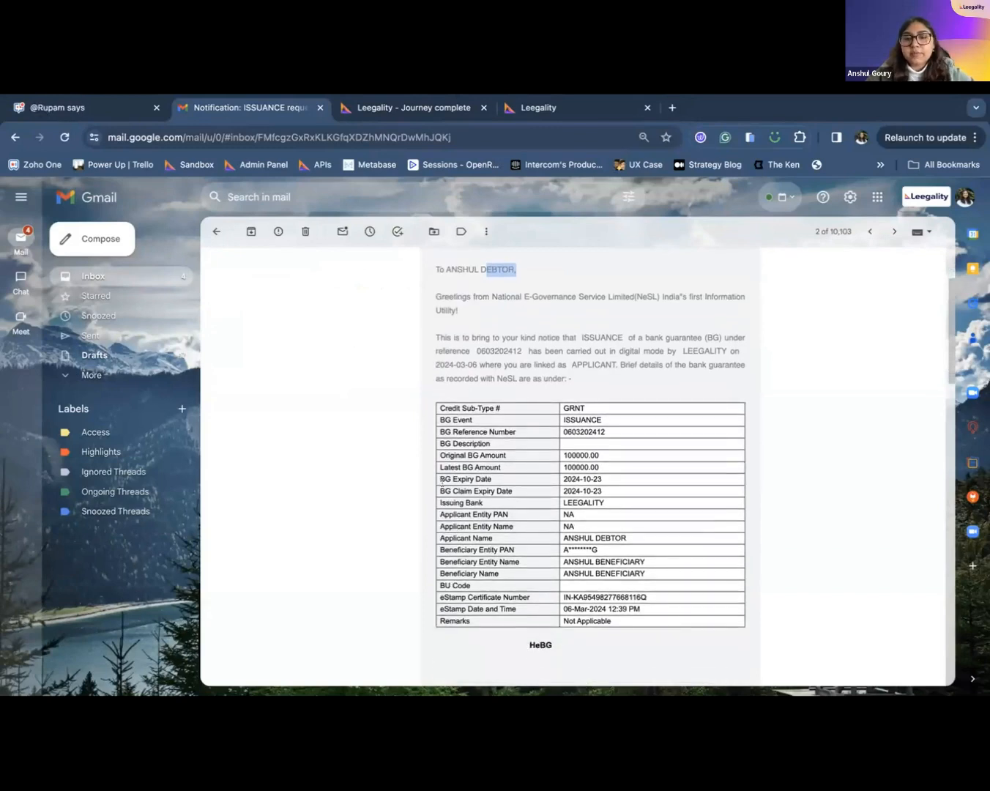
{"action": "left_click_drag", "start_coordinate": [441, 501], "coordinate": [509, 516]}
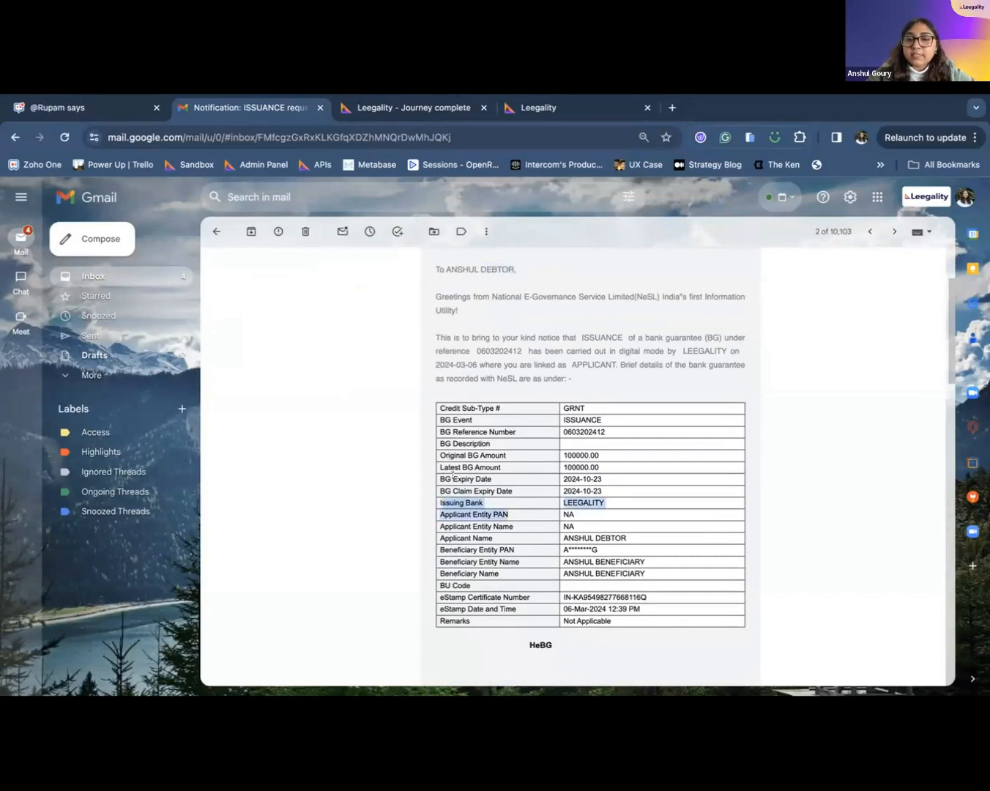
{"action": "left_click", "coordinate": [455, 475]}
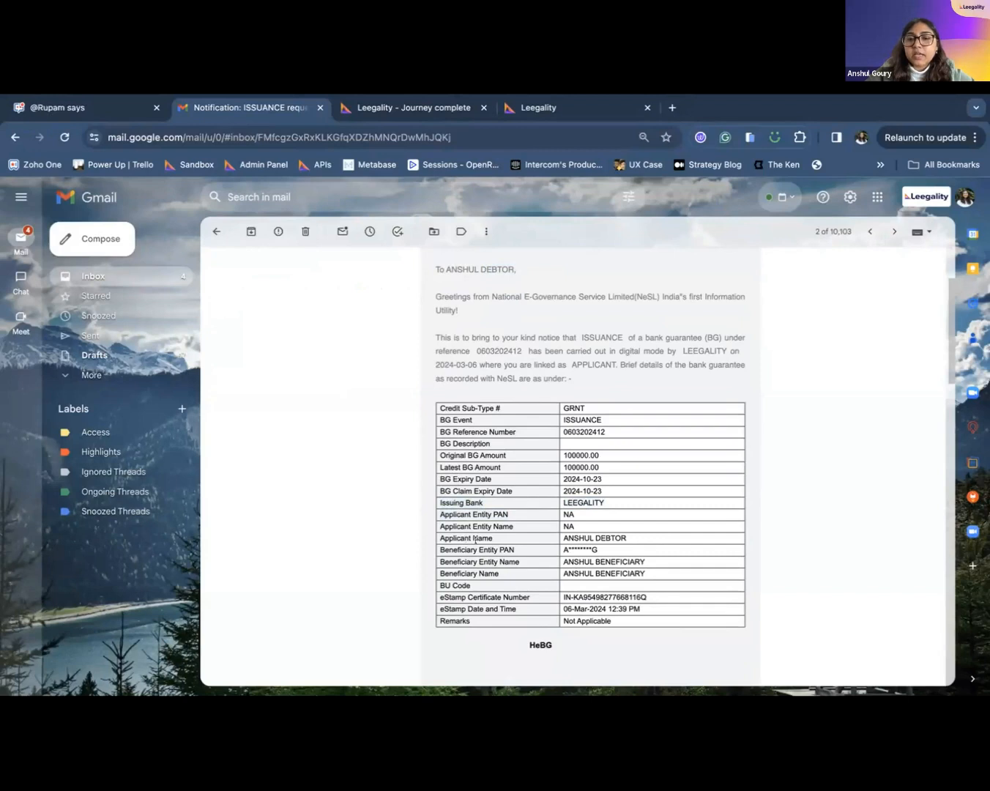
{"action": "scroll", "coordinate": [513, 527], "scroll_direction": "down", "scroll_amount": 1}
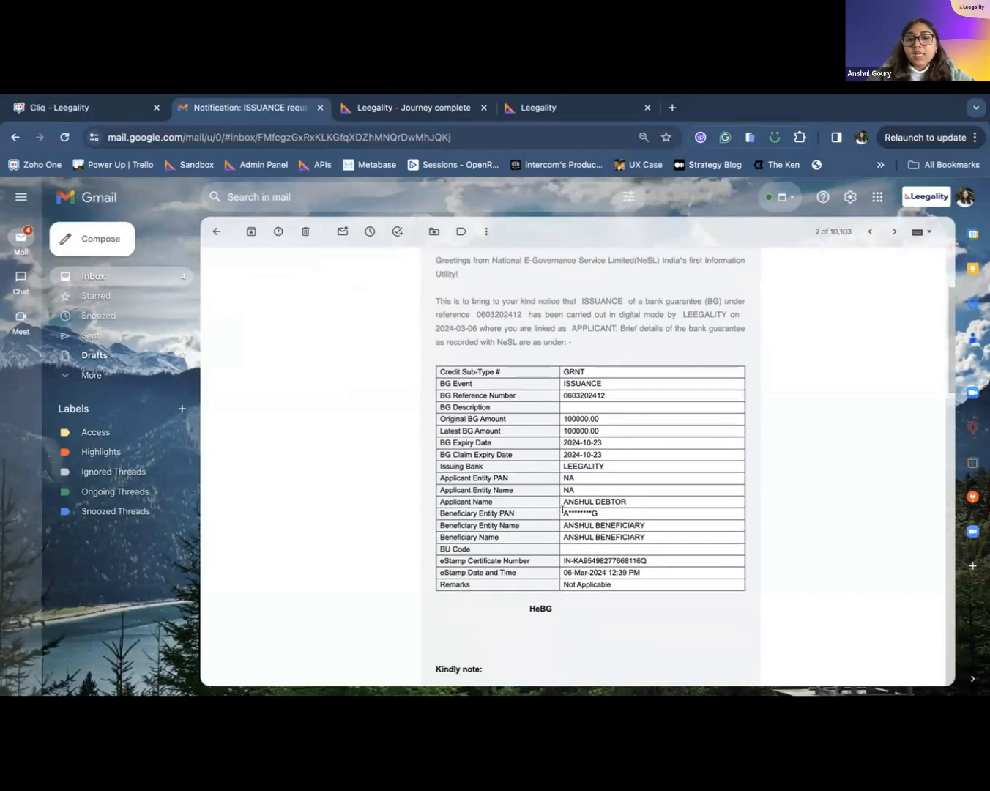
{"action": "left_click_drag", "start_coordinate": [564, 513], "coordinate": [598, 514]}
{"action": "scroll", "coordinate": [599, 513], "scroll_direction": "down", "scroll_amount": 5}
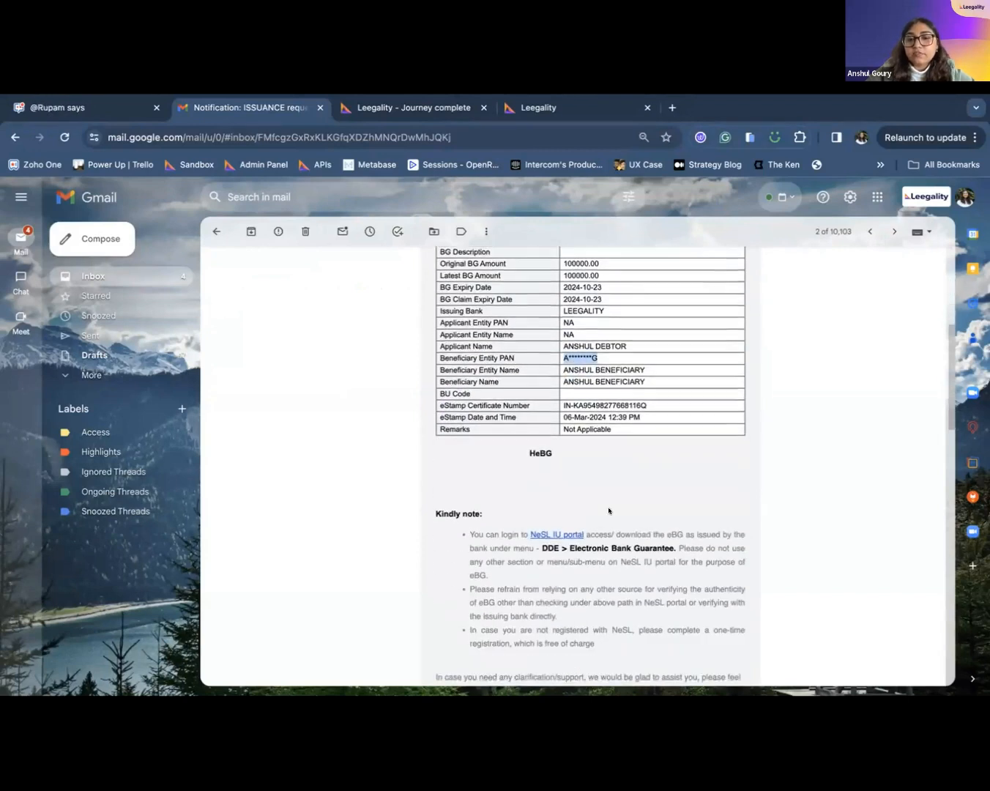
{"action": "scroll", "coordinate": [609, 510], "scroll_direction": "up", "scroll_amount": 5}
{"action": "double_click", "coordinate": [531, 399]}
Review the creditor's and beneficiary's issuance notifications in the same thread, expanding the beneficiary's trimmed content to examine its guarantee details and portal access notes
{"action": "scroll", "coordinate": [527, 400], "scroll_direction": "down", "scroll_amount": 10}
{"action": "scroll", "coordinate": [344, 542], "scroll_direction": "down", "scroll_amount": 6}
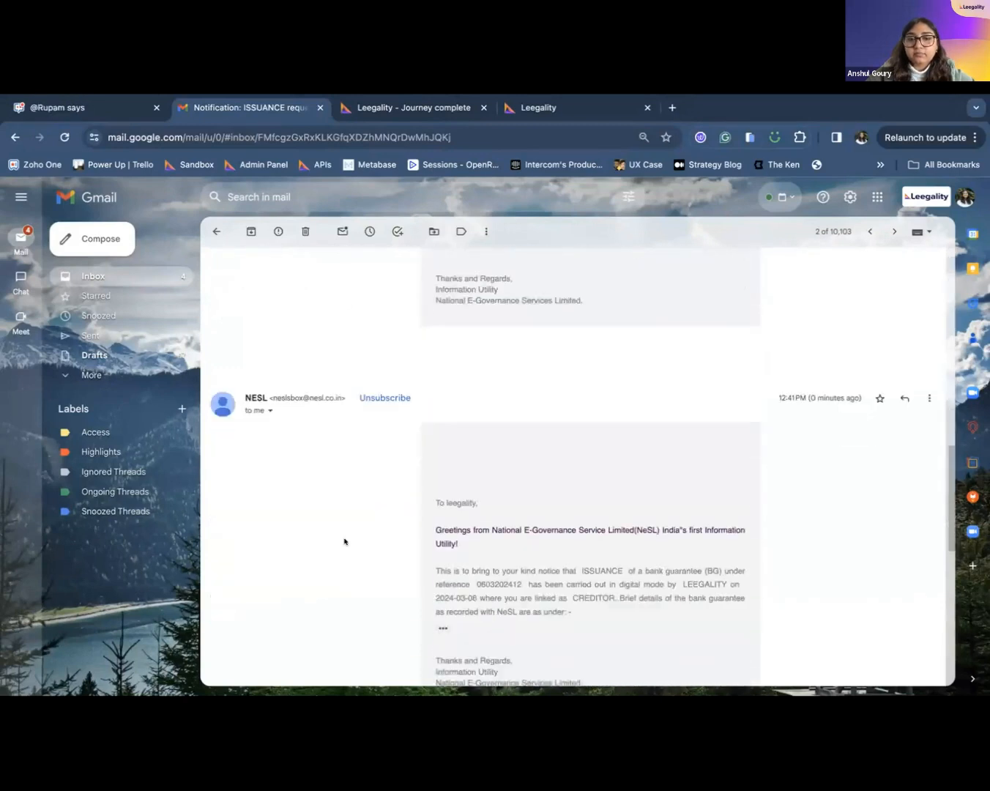
{"action": "scroll", "coordinate": [487, 497], "scroll_direction": "down", "scroll_amount": 1}
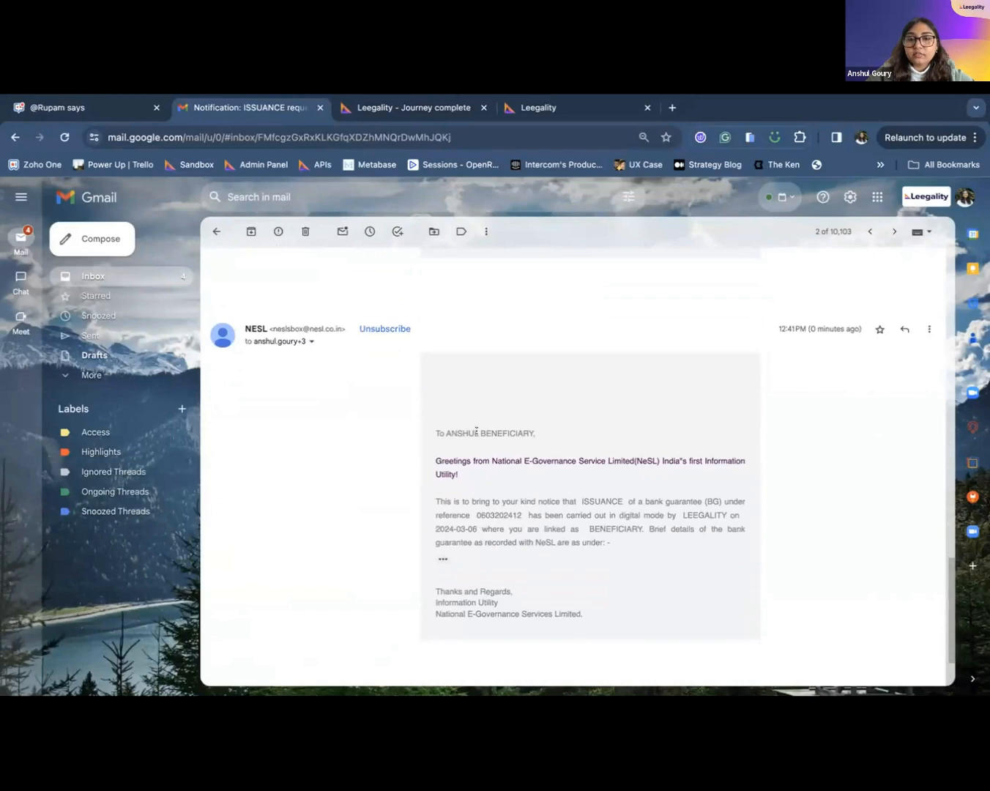
{"action": "left_click", "coordinate": [443, 559]}
{"action": "scroll", "coordinate": [438, 557], "scroll_direction": "down", "scroll_amount": 1}
{"action": "scroll", "coordinate": [438, 559], "scroll_direction": "down", "scroll_amount": 6}
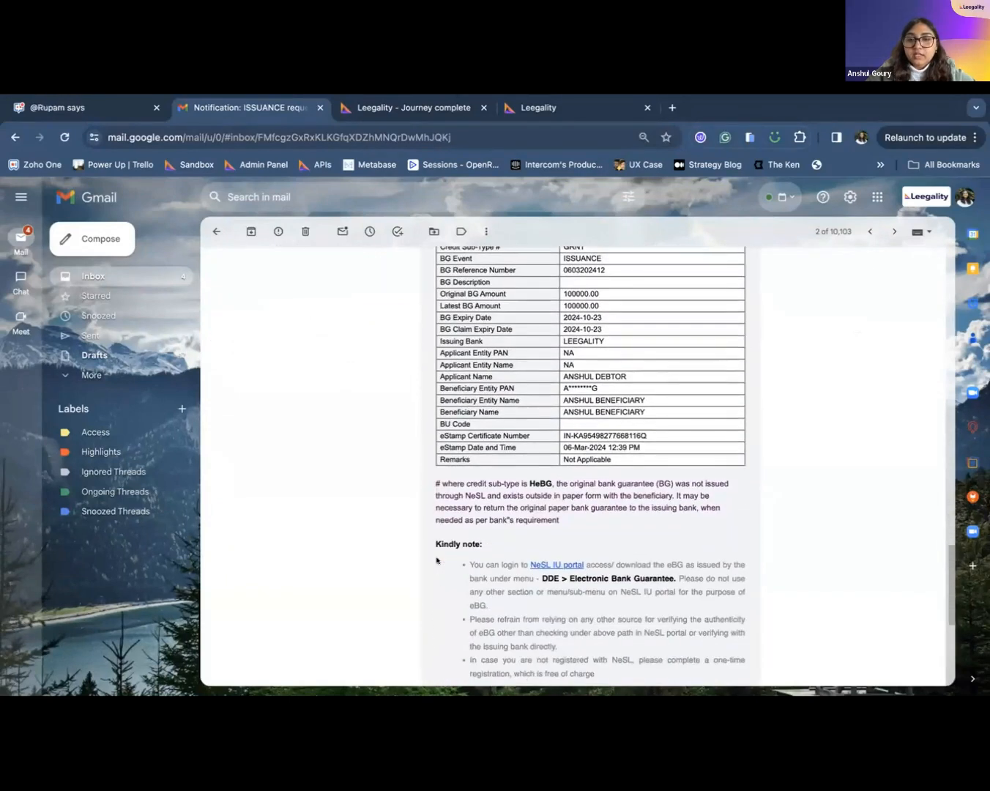
{"action": "scroll", "coordinate": [479, 385], "scroll_direction": "up", "scroll_amount": 3}
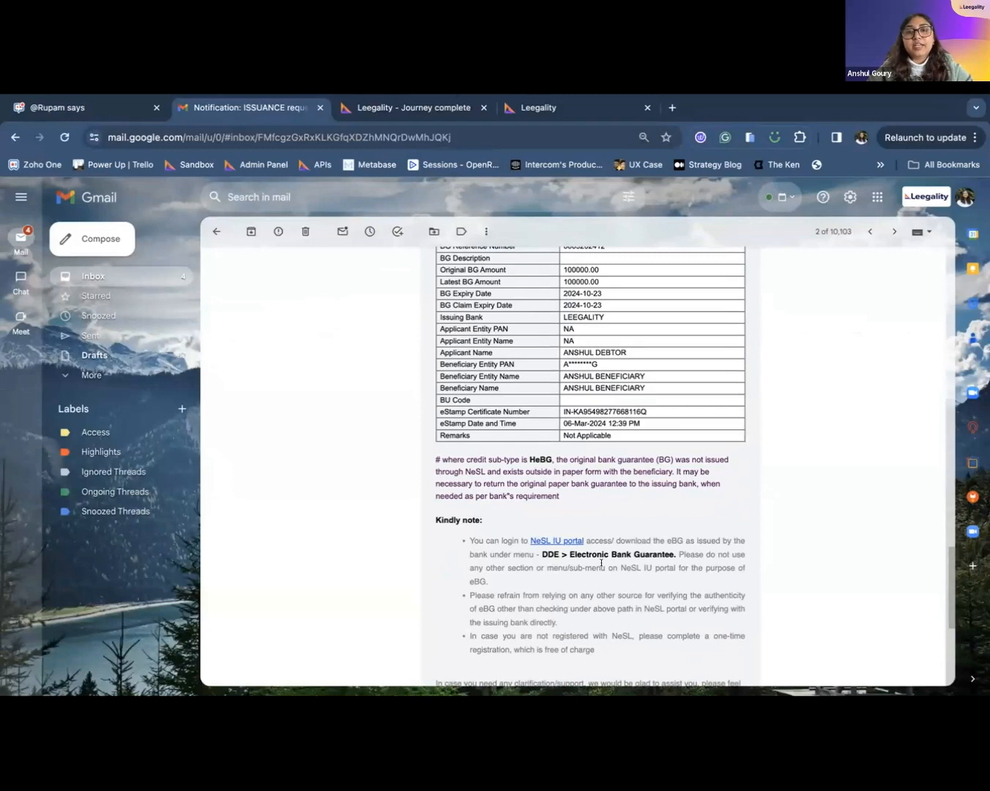
{"action": "scroll", "coordinate": [524, 433], "scroll_direction": "up", "scroll_amount": 10}
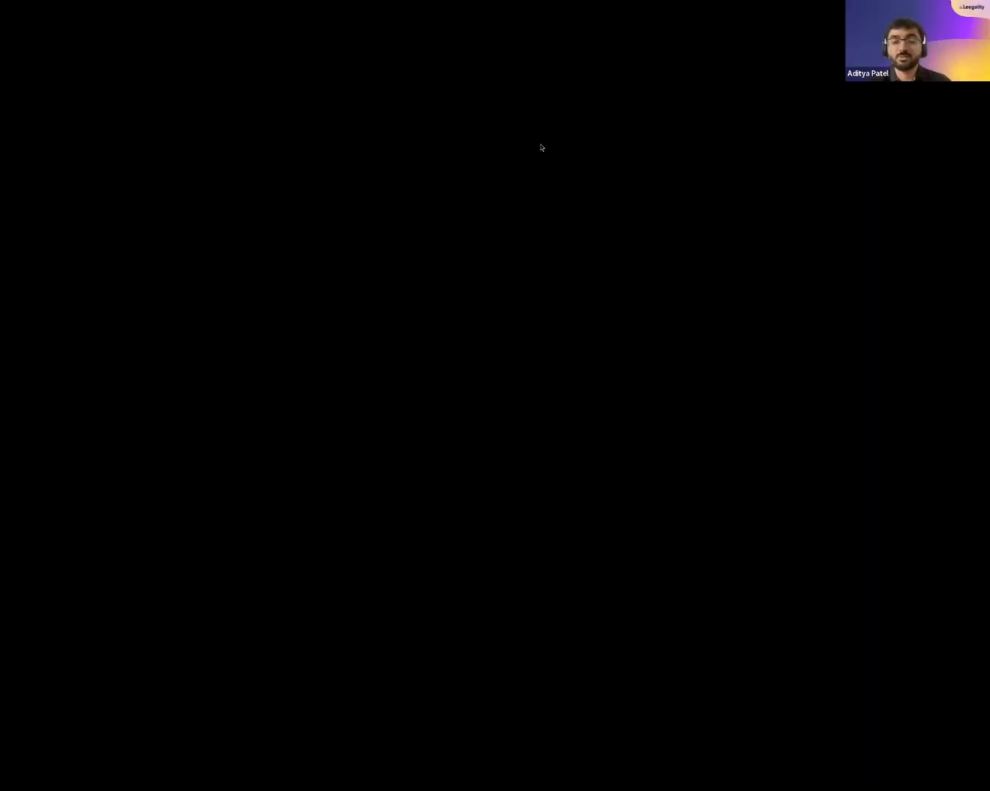
{"action": "scroll", "coordinate": [635, 421], "scroll_direction": "up", "scroll_amount": 3}
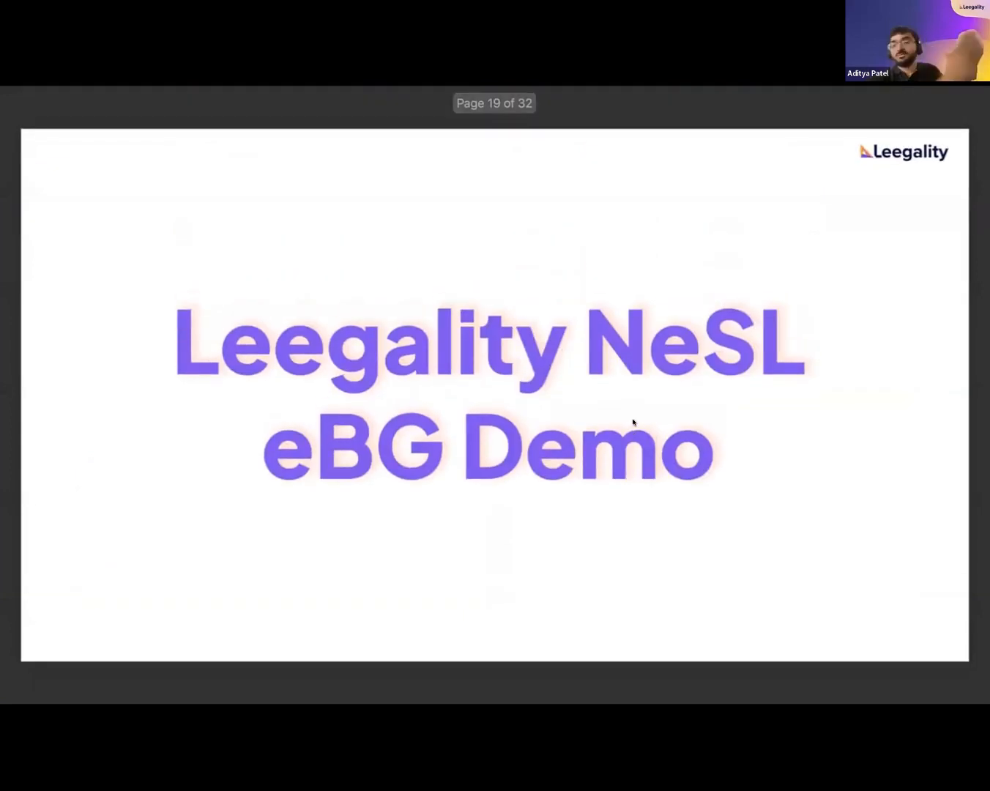
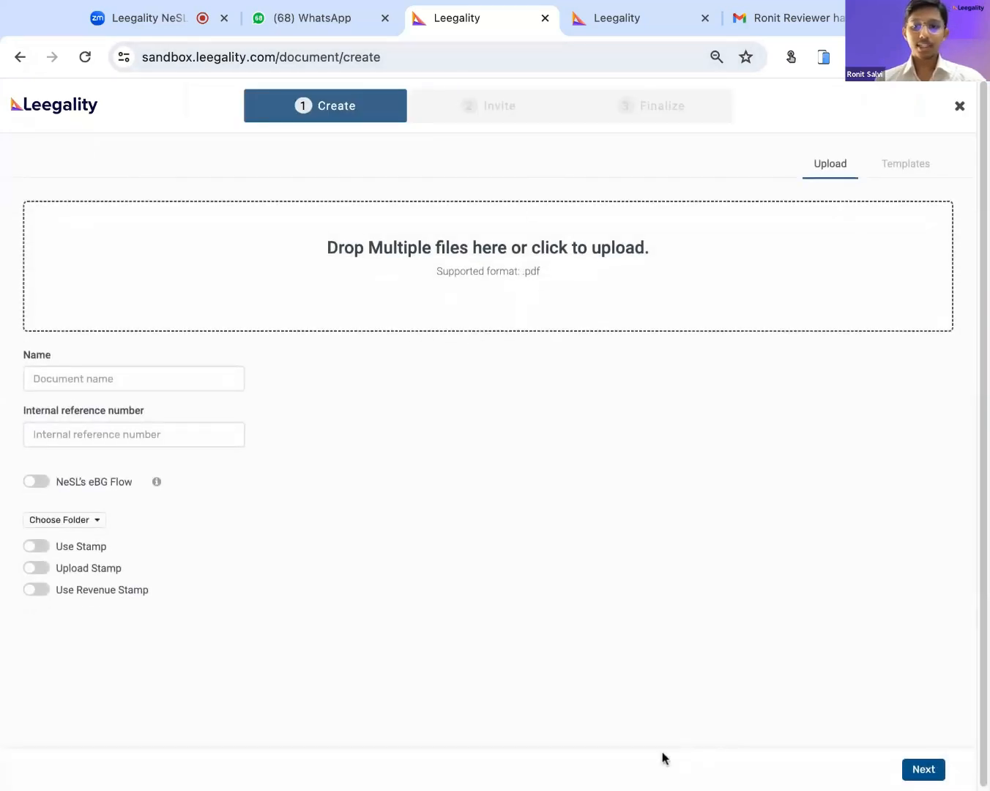
Upload Locker Agreement.pdf as the new document under its own file name and proceed to the invite stage
{"action": "left_click_drag", "start_coordinate": [452, 512], "coordinate": [378, 269]}
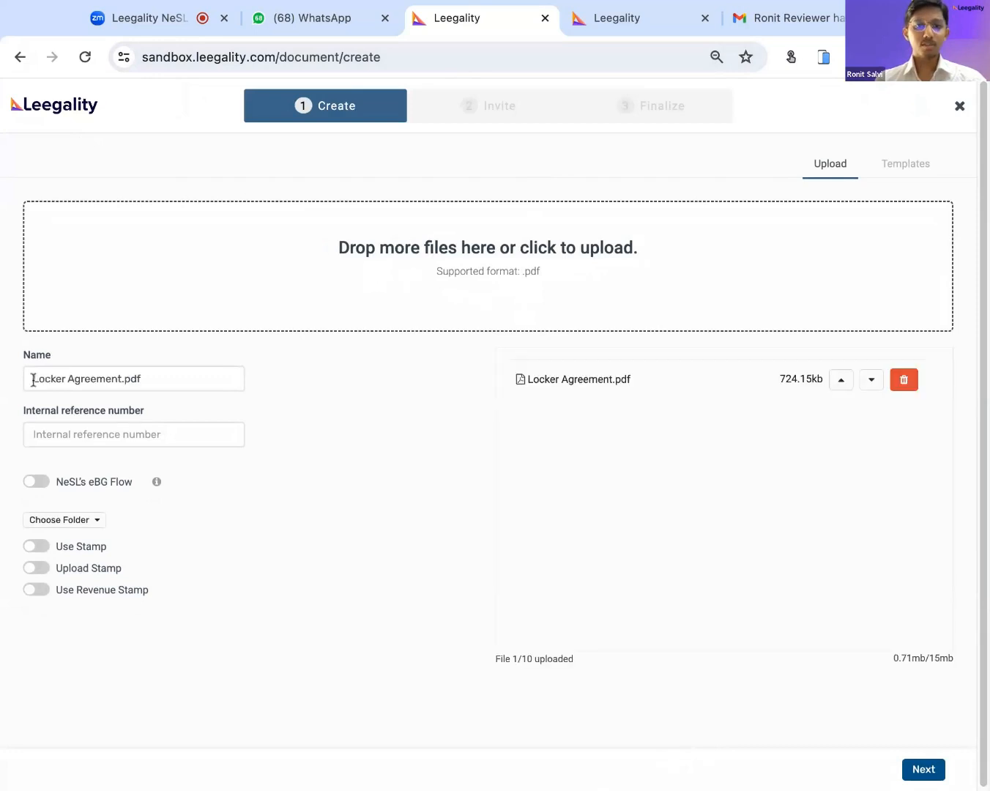
{"action": "left_click_drag", "start_coordinate": [34, 379], "coordinate": [163, 378]}
{"action": "left_click", "coordinate": [678, 527]}
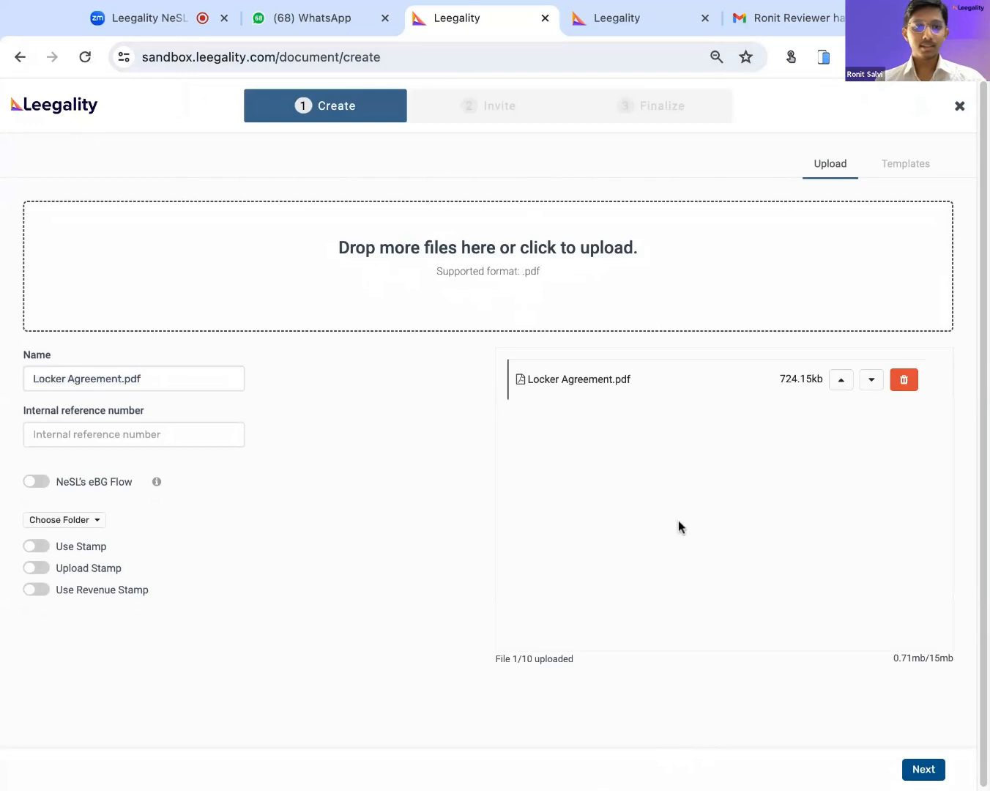
{"action": "left_click", "coordinate": [920, 773]}
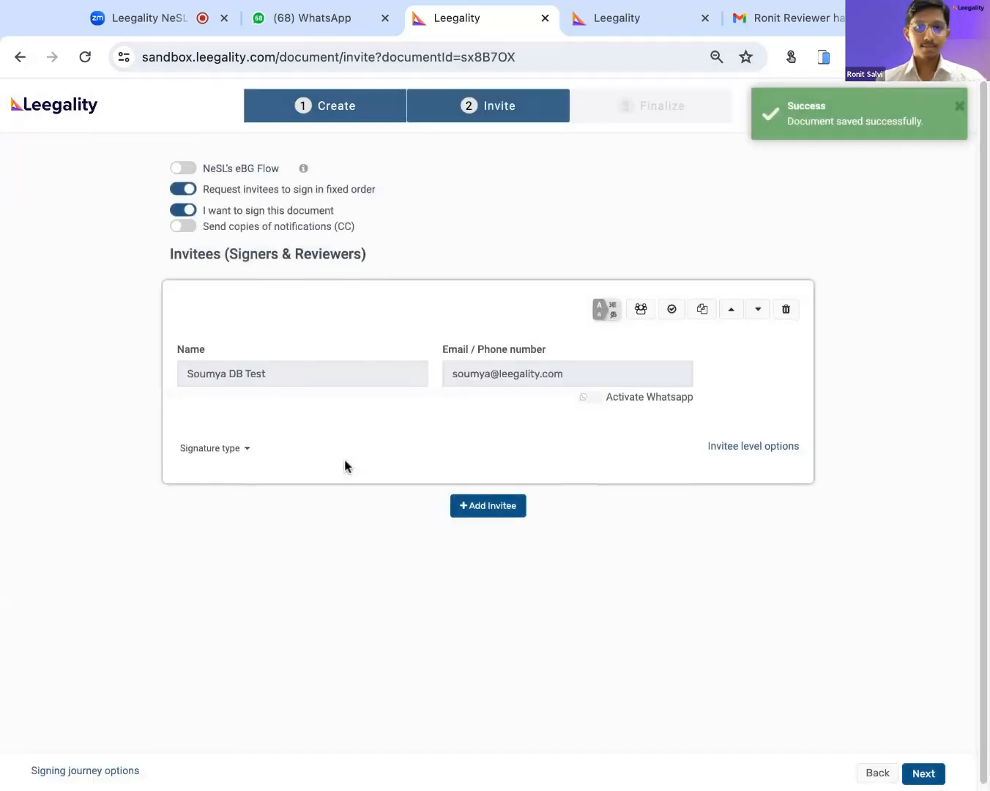
Turn off signing the document yourself and fill in the invitee's name and email address
{"action": "left_click", "coordinate": [191, 213]}
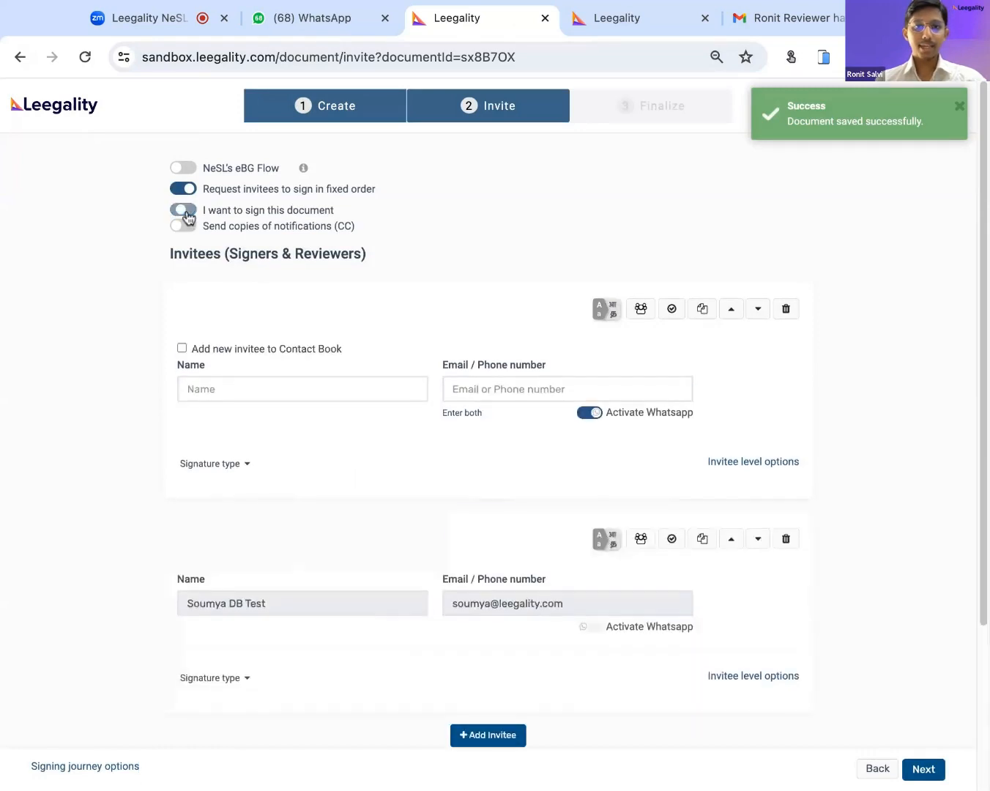
{"action": "left_click", "coordinate": [214, 395]}
{"action": "type", "text": "Ronit Customer"}
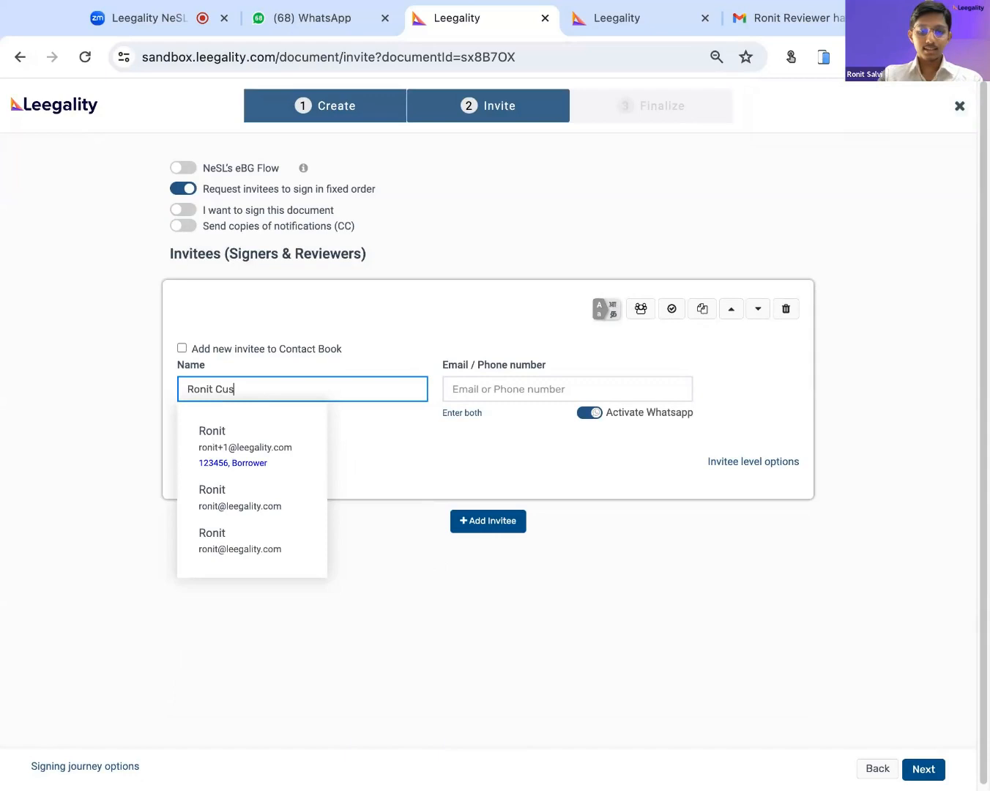
{"action": "left_click", "coordinate": [484, 396]}
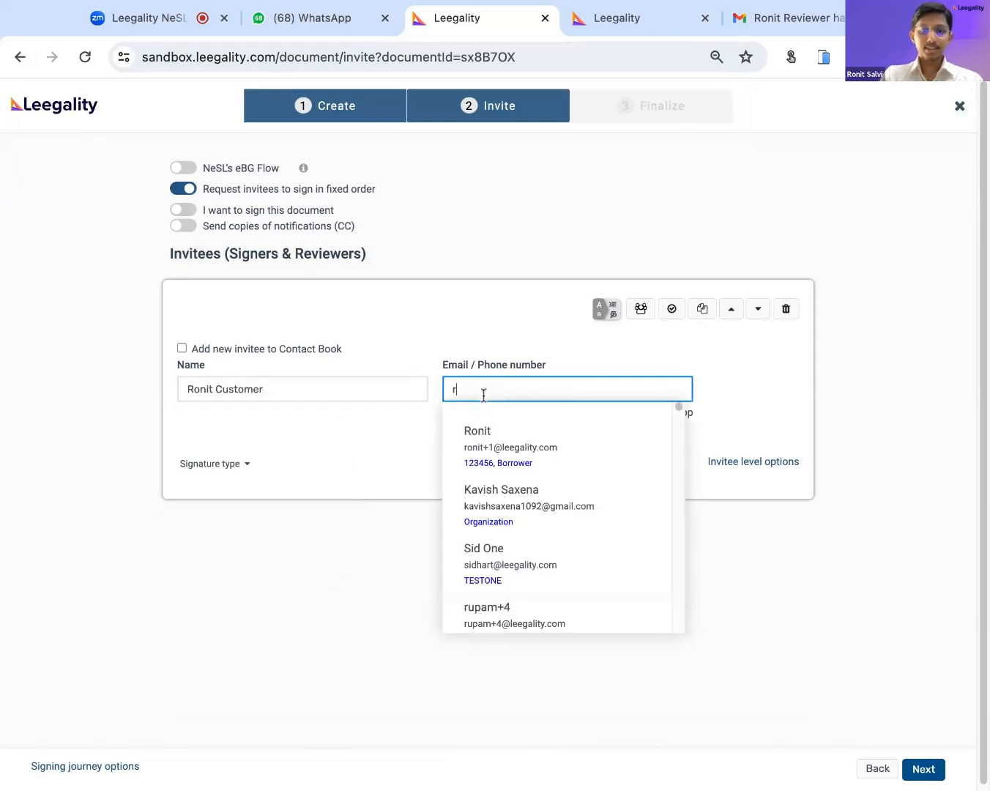
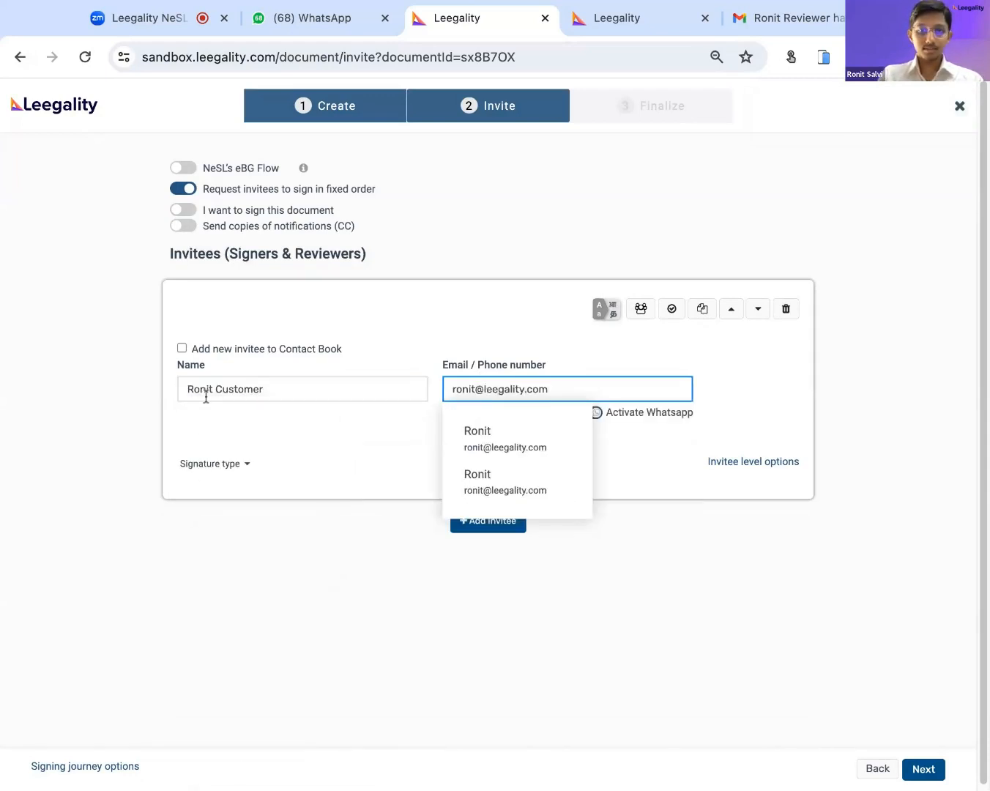
Enable Nesl Esign as the invitee's signature type and continue to the NeSL eSign details
{"action": "left_click", "coordinate": [205, 469]}
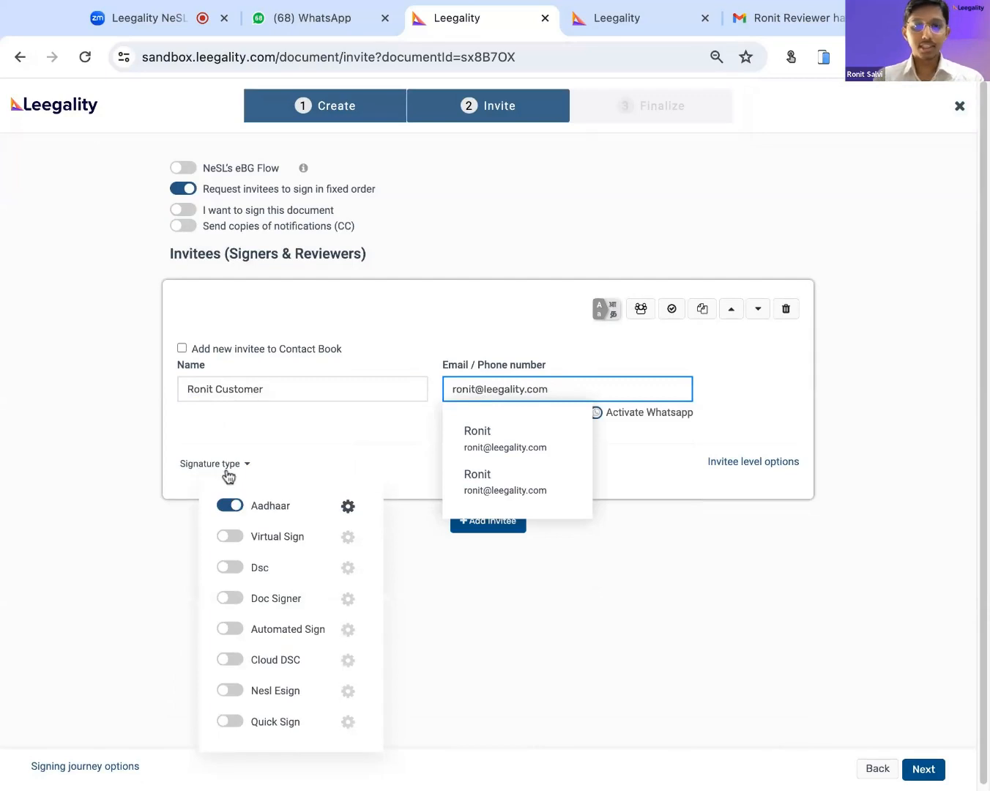
{"action": "left_click", "coordinate": [232, 693]}
{"action": "left_click", "coordinate": [922, 770]}
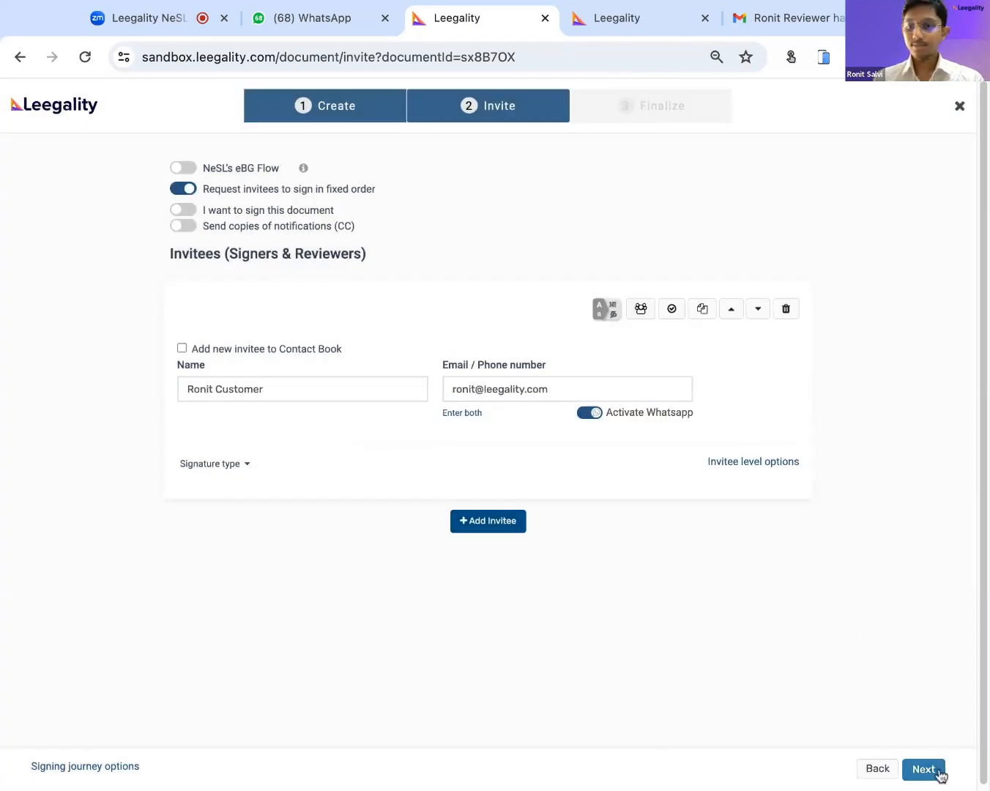
{"action": "left_click", "coordinate": [938, 771]}
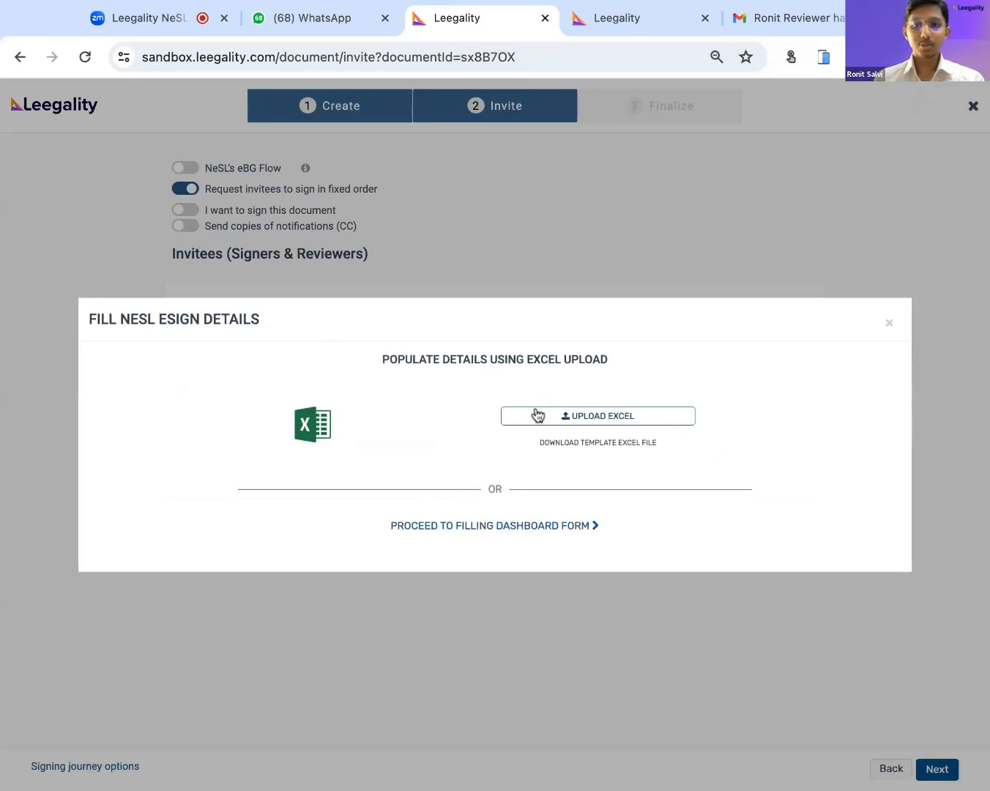
Populate the NeSL eSign details form by uploading the filled Excel file
{"action": "left_click", "coordinate": [607, 419]}
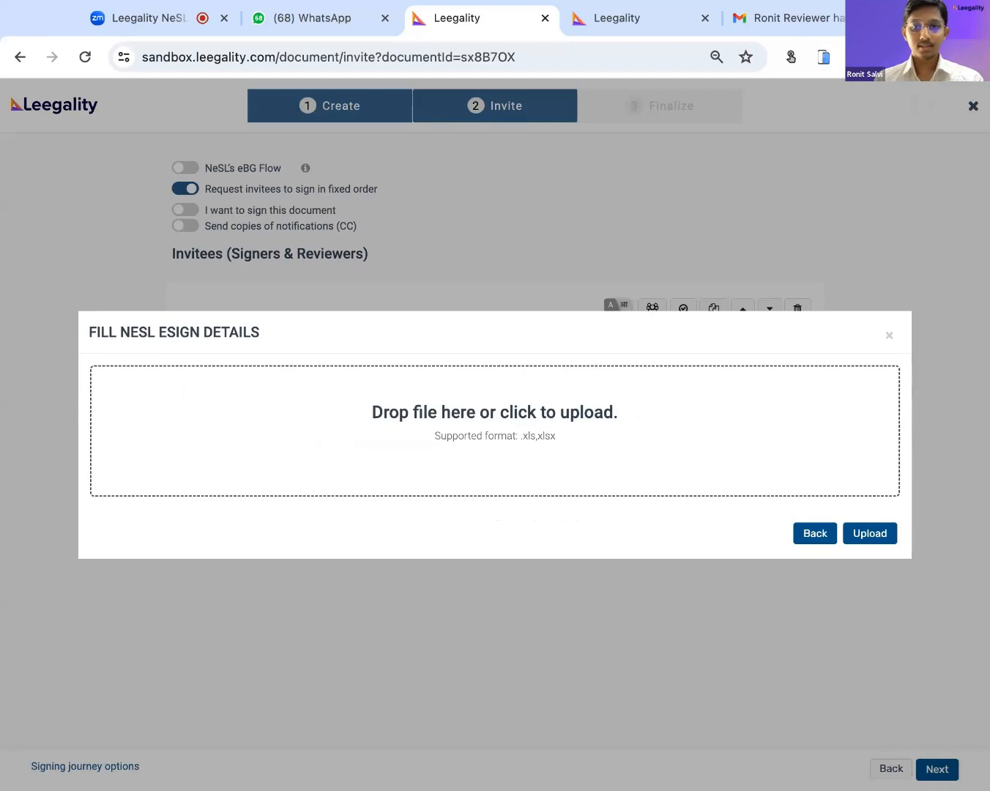
{"action": "double_click", "coordinate": [347, 437]}
{"action": "left_click", "coordinate": [873, 533]}
Examine the imported registration type and document details, especially the Document Reference Number field
{"action": "scroll", "coordinate": [368, 404], "scroll_direction": "down", "scroll_amount": 1}
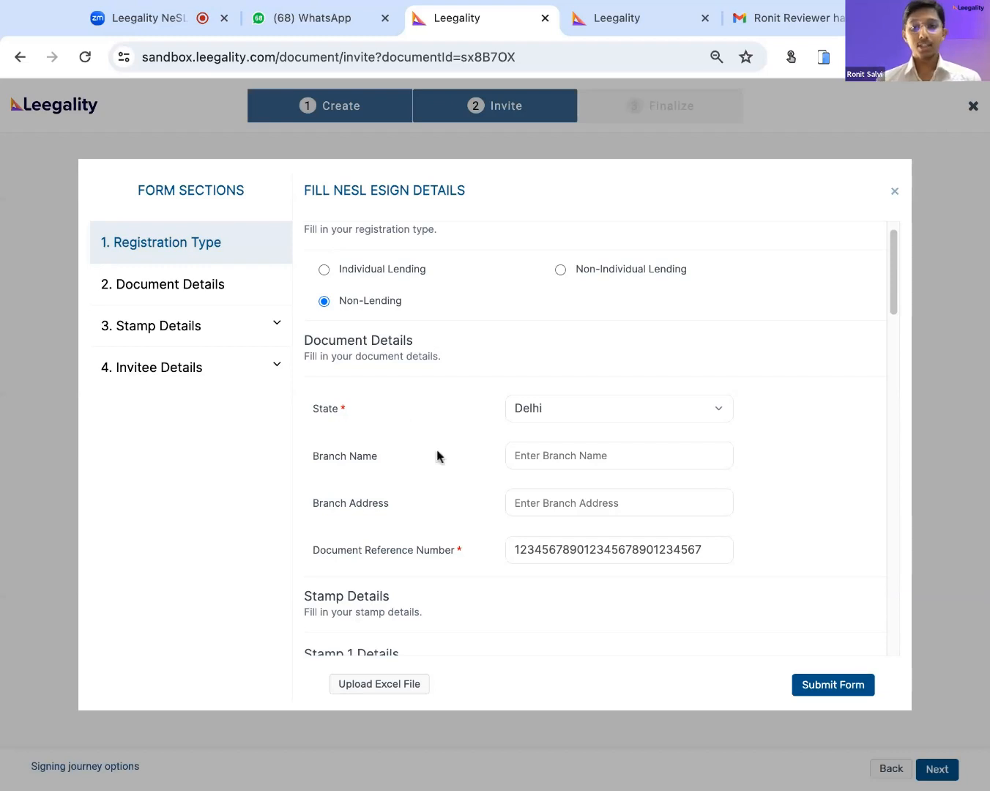
{"action": "scroll", "coordinate": [438, 458], "scroll_direction": "down", "scroll_amount": 5}
{"action": "scroll", "coordinate": [440, 470], "scroll_direction": "up", "scroll_amount": 1}
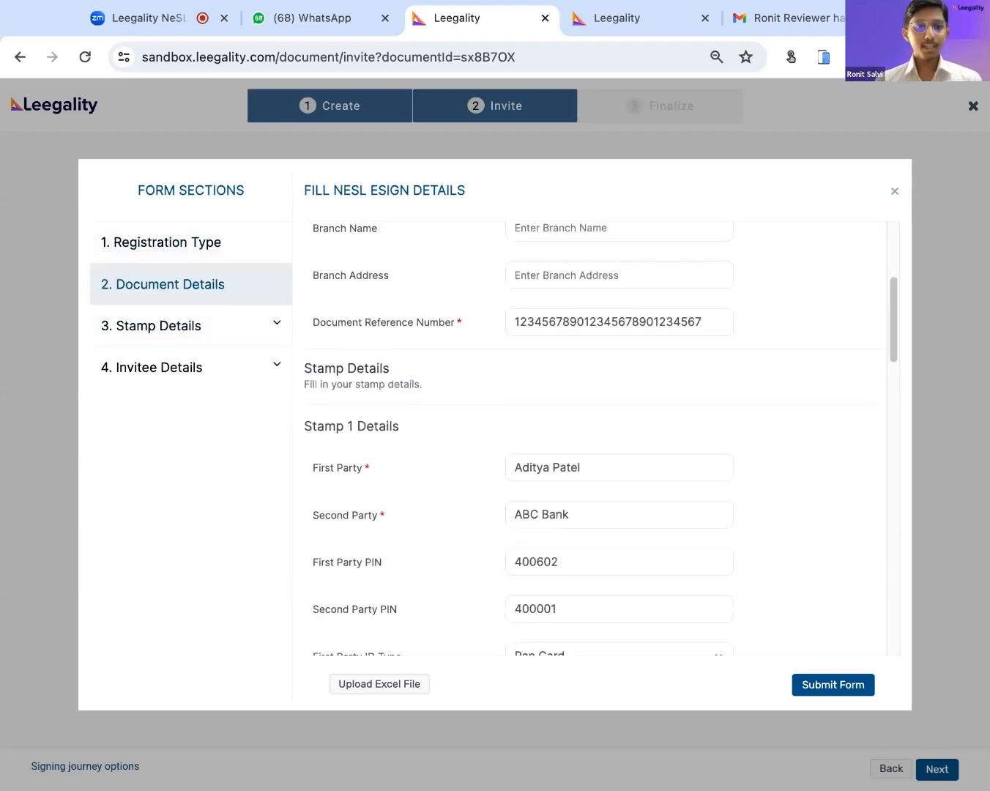
{"action": "triple_click", "coordinate": [311, 324]}
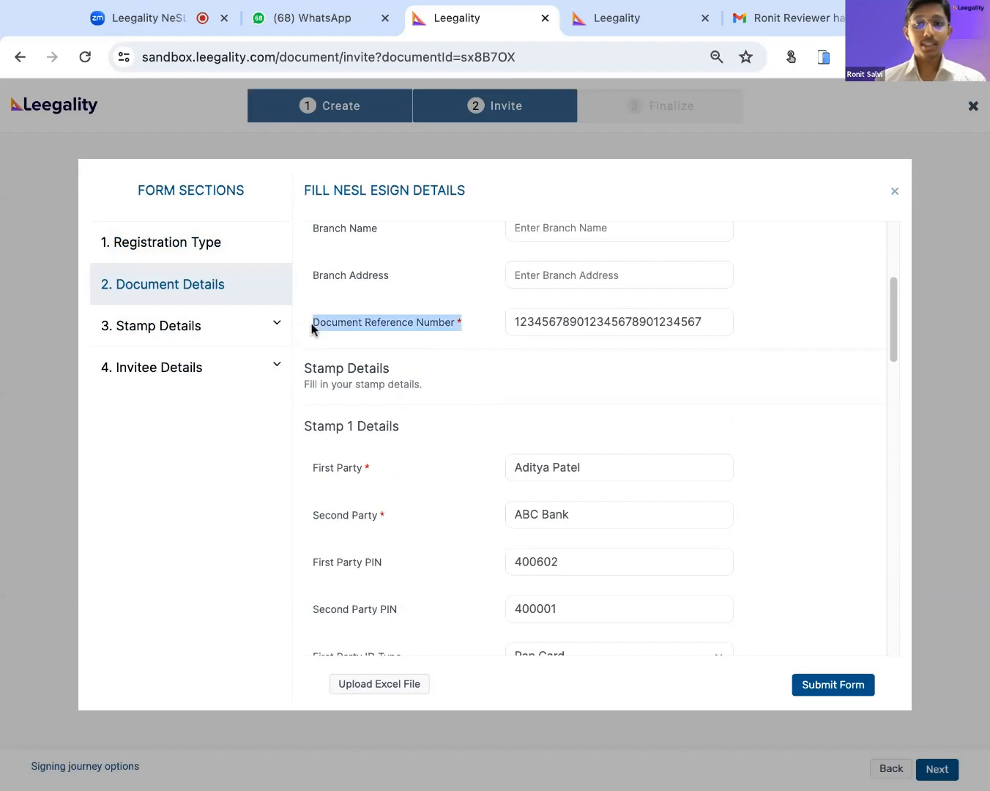
{"action": "left_click", "coordinate": [456, 327]}
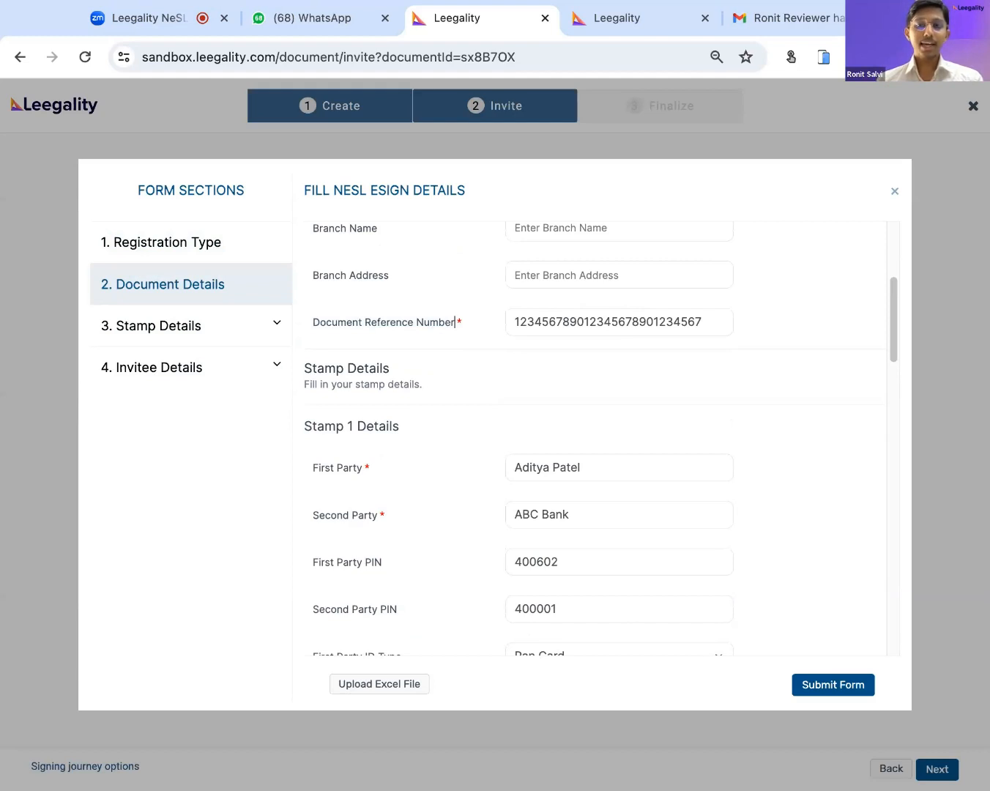
Append "@" to the Document Reference Number to check the field's validation, and remove the added character
{"action": "left_click", "coordinate": [706, 323]}
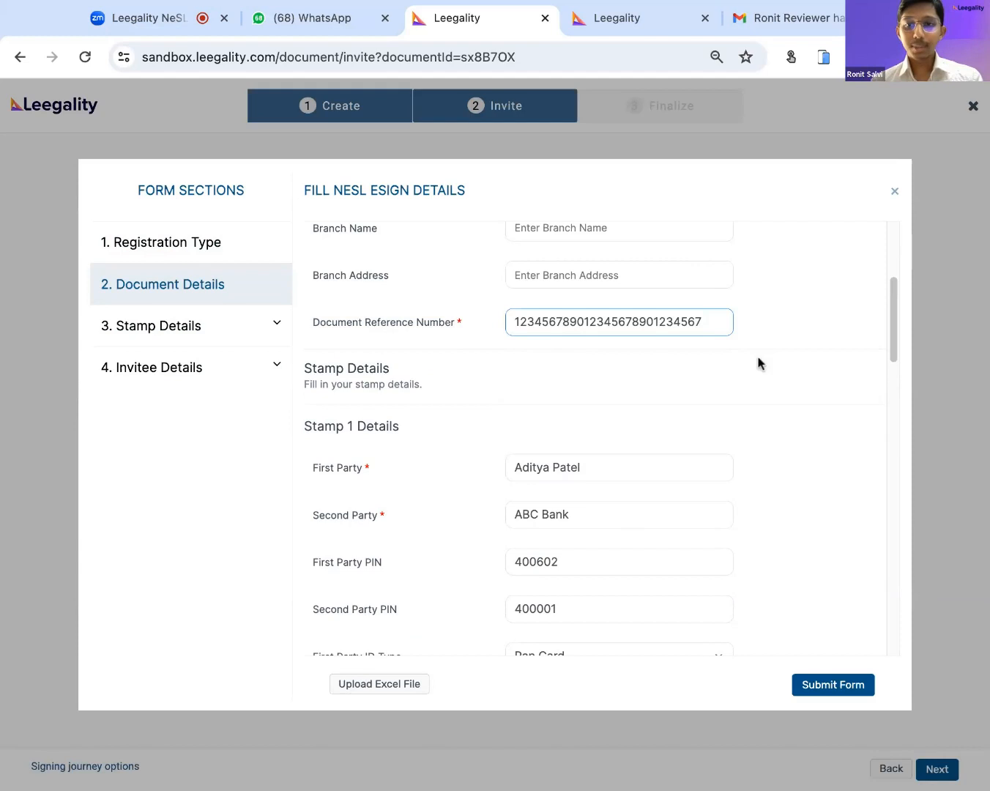
{"action": "type", "text": "@"}
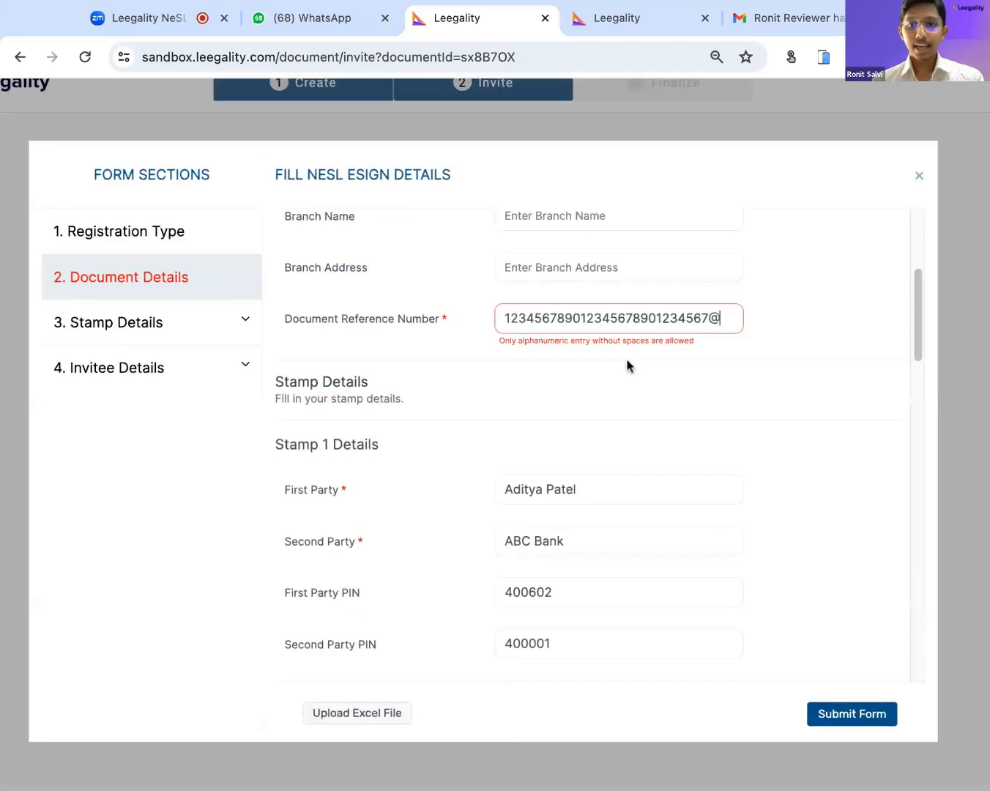
{"action": "scroll", "coordinate": [628, 367], "scroll_direction": "up", "scroll_amount": 3}
{"action": "triple_click", "coordinate": [460, 337]}
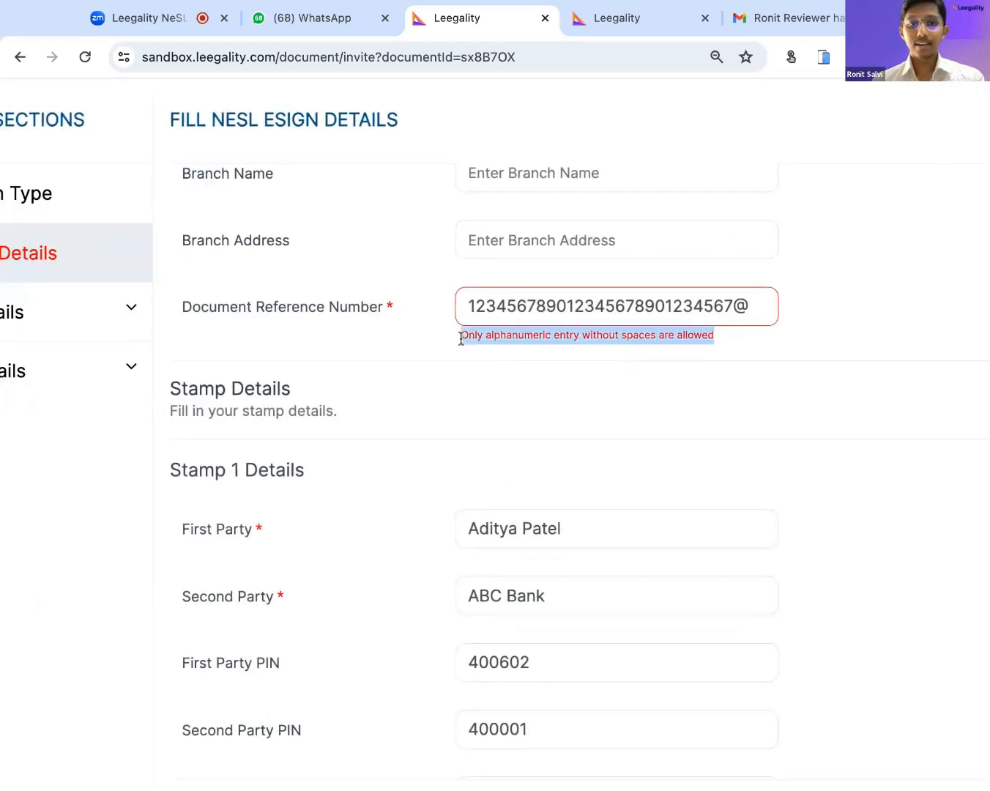
{"action": "left_click", "coordinate": [461, 337]}
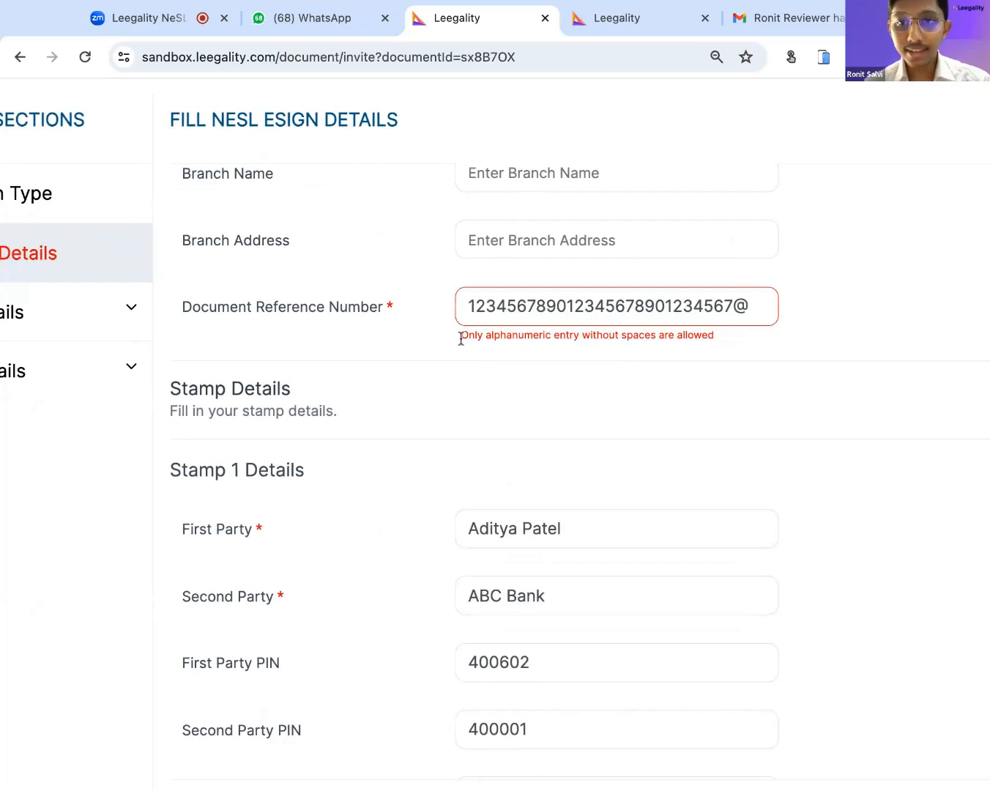
{"action": "left_click_drag", "start_coordinate": [462, 337], "coordinate": [785, 360]}
{"action": "left_click", "coordinate": [755, 348]}
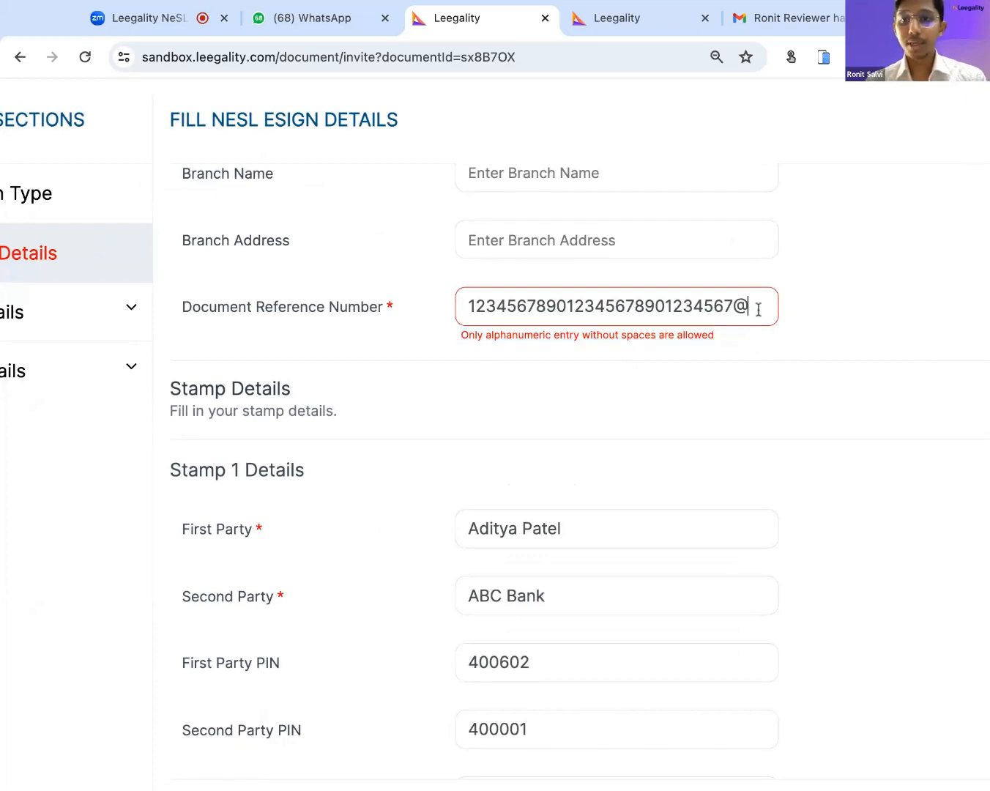
{"action": "key", "text": "super+minus"}
{"action": "key", "text": "super+minus"}
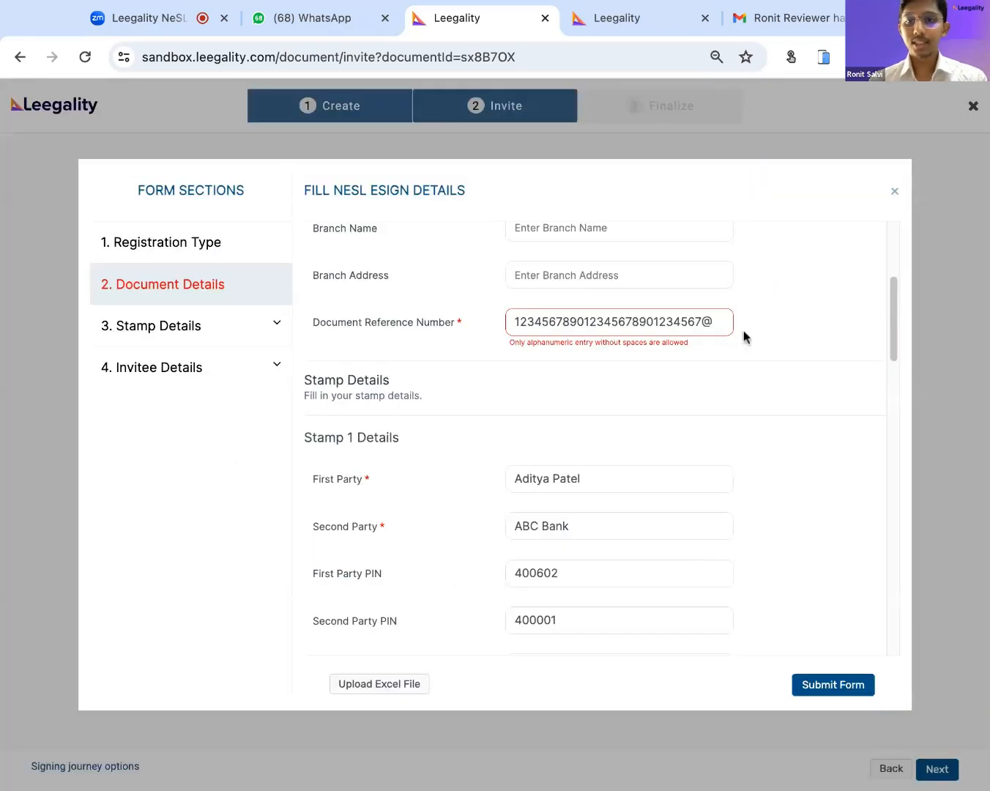
{"action": "key", "text": "BackSpace"}
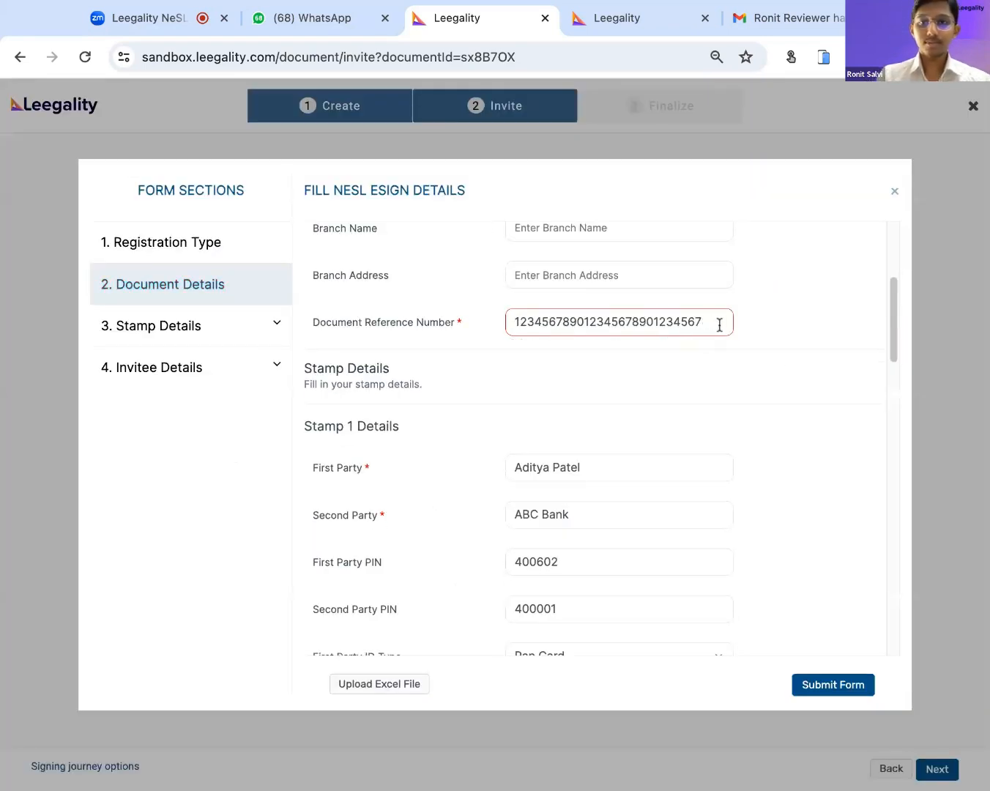
Set the Legal Constitution of Invitee 1 to Private Ltd in the invitee details
{"action": "scroll", "coordinate": [504, 376], "scroll_direction": "down", "scroll_amount": 3}
{"action": "scroll", "coordinate": [504, 376], "scroll_direction": "down", "scroll_amount": 5}
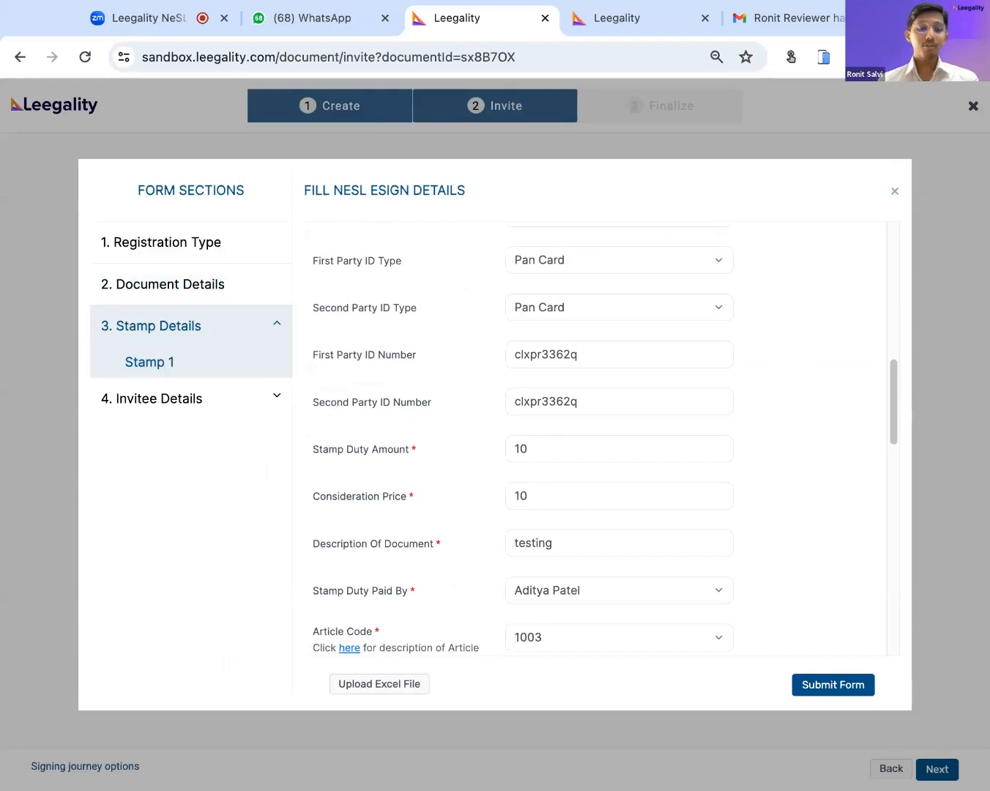
{"action": "scroll", "coordinate": [605, 441], "scroll_direction": "down", "scroll_amount": 10}
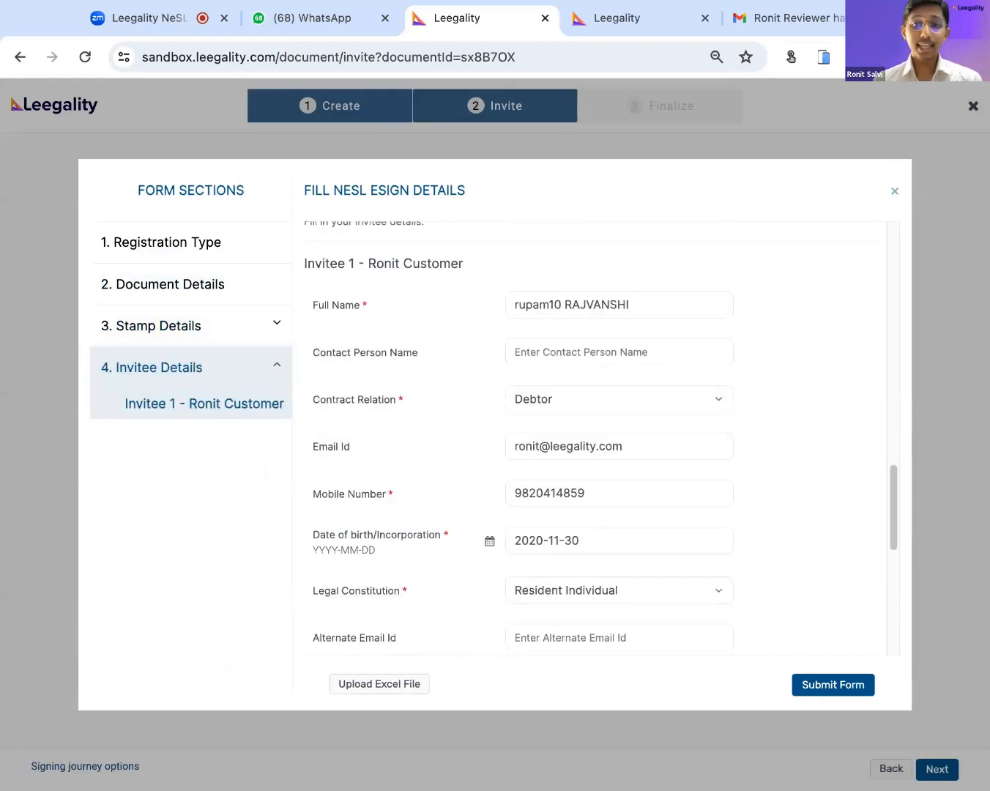
{"action": "scroll", "coordinate": [477, 435], "scroll_direction": "down", "scroll_amount": 2}
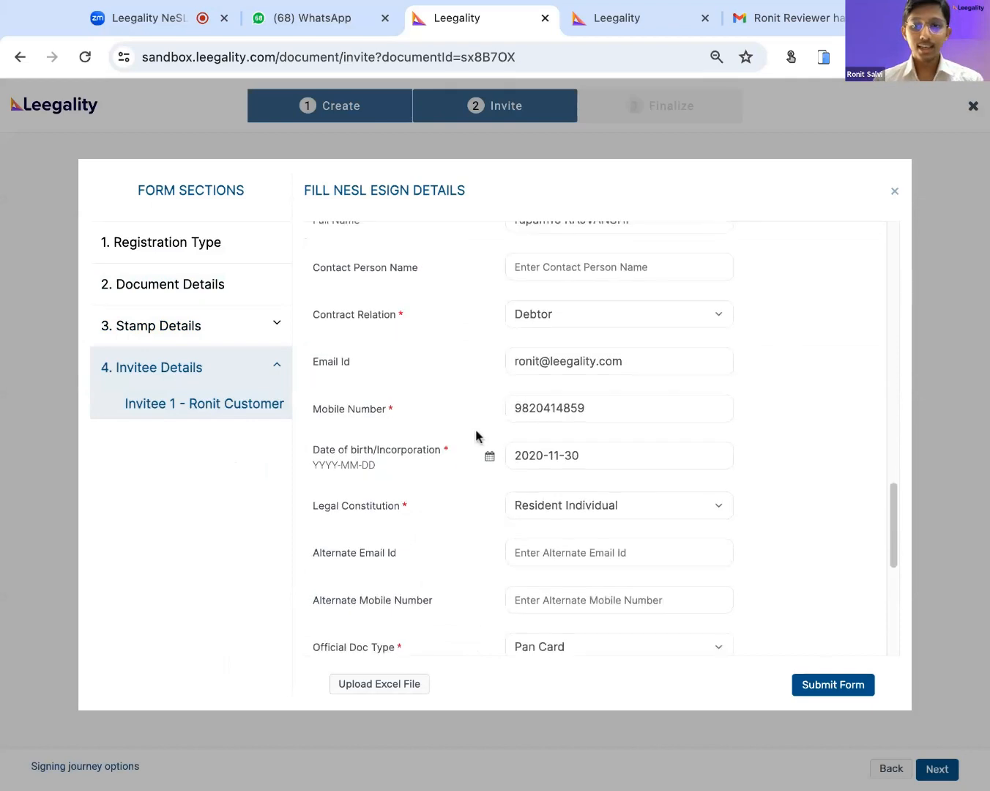
{"action": "scroll", "coordinate": [389, 504], "scroll_direction": "down", "scroll_amount": 4}
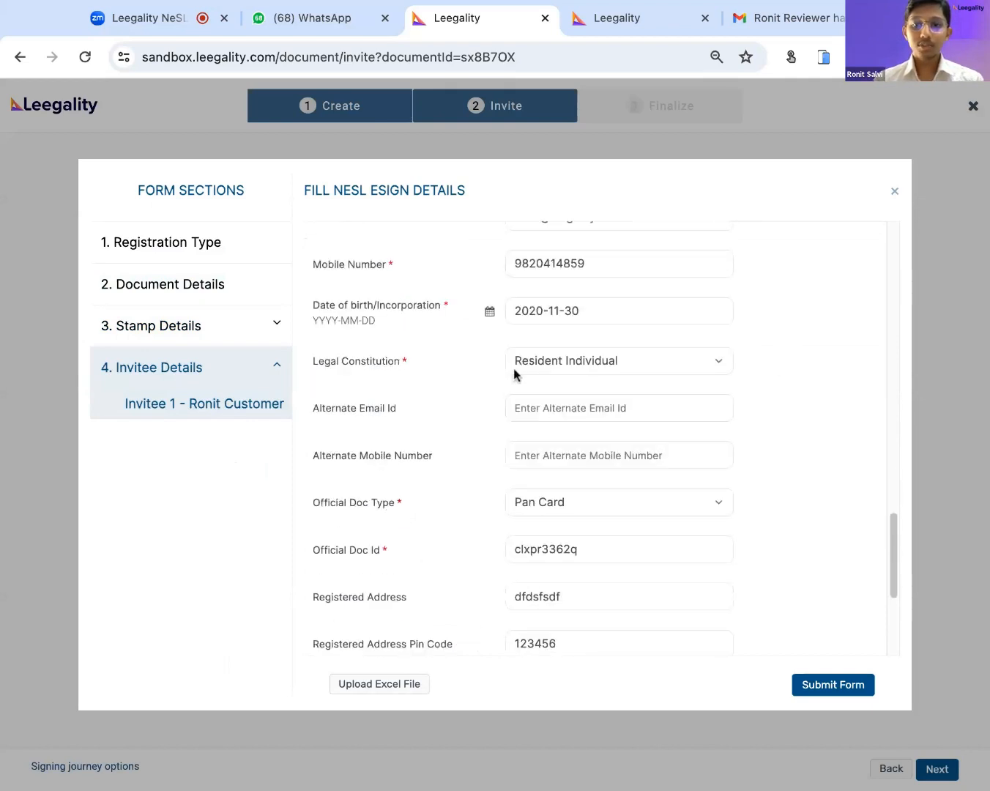
{"action": "left_click", "coordinate": [539, 361]}
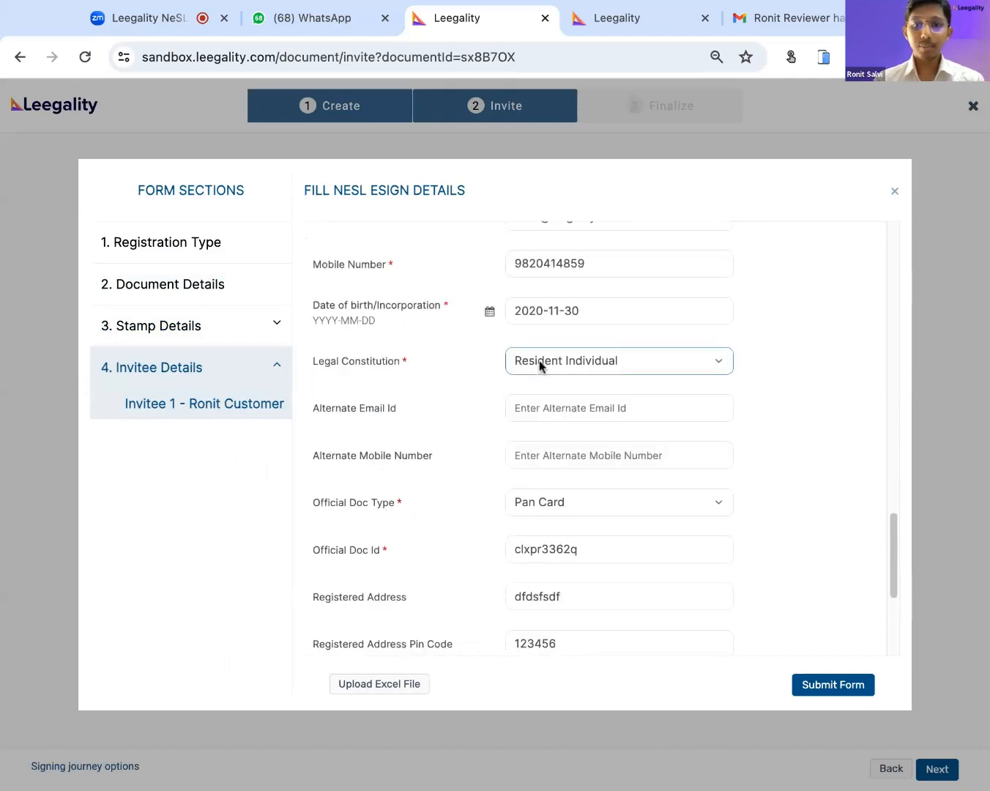
{"action": "left_click", "coordinate": [525, 438]}
Examine the PAN validation message under the invitee's Official Doc Id field
{"action": "scroll", "coordinate": [472, 473], "scroll_direction": "down", "scroll_amount": 2}
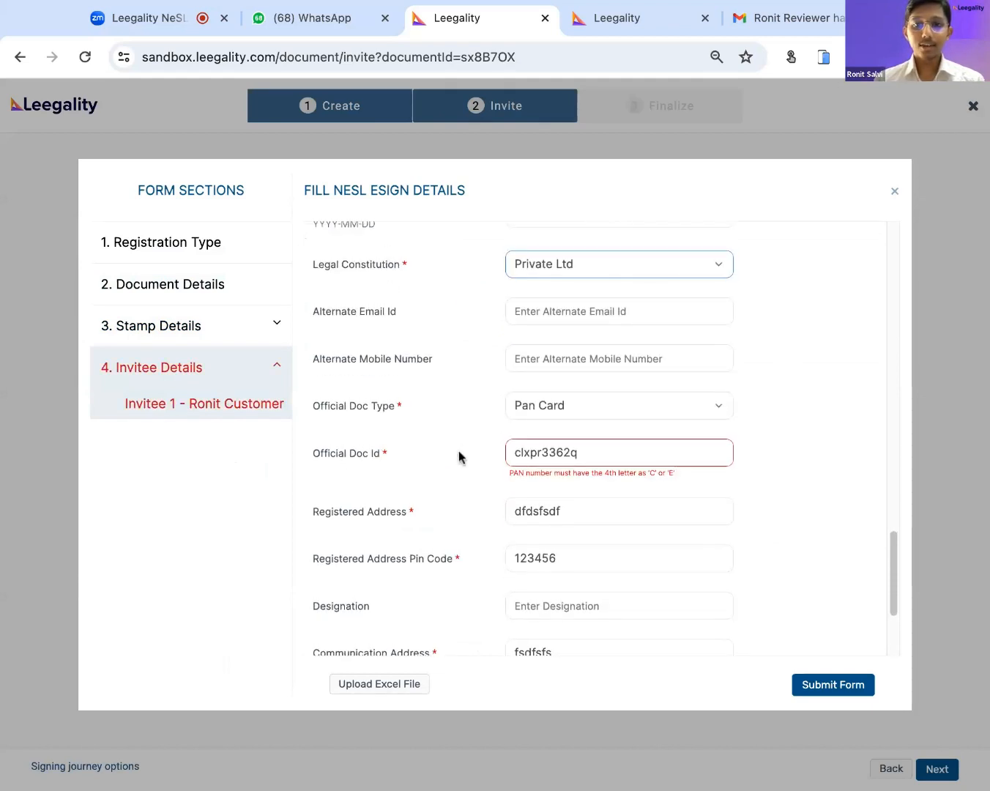
{"action": "scroll", "coordinate": [459, 454], "scroll_direction": "up", "scroll_amount": 1}
{"action": "scroll", "coordinate": [459, 458], "scroll_direction": "up", "scroll_amount": 5}
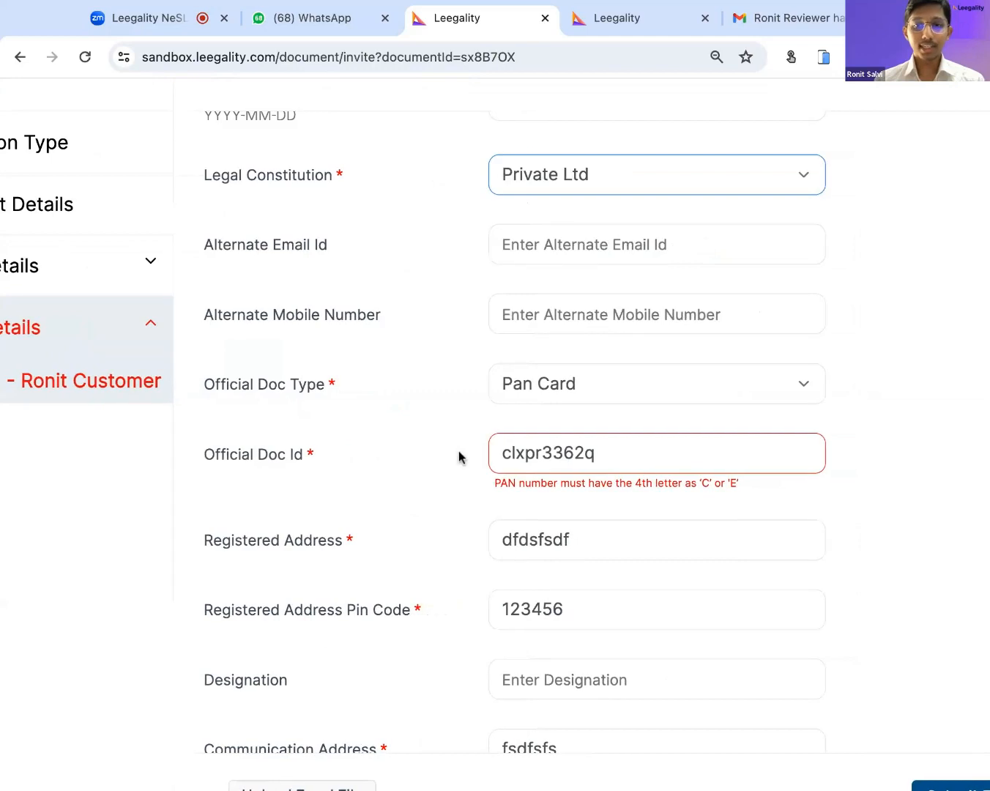
{"action": "scroll", "coordinate": [460, 456], "scroll_direction": "down", "scroll_amount": 1}
{"action": "scroll", "coordinate": [458, 456], "scroll_direction": "up", "scroll_amount": 3}
{"action": "scroll", "coordinate": [459, 455], "scroll_direction": "right", "scroll_amount": 1}
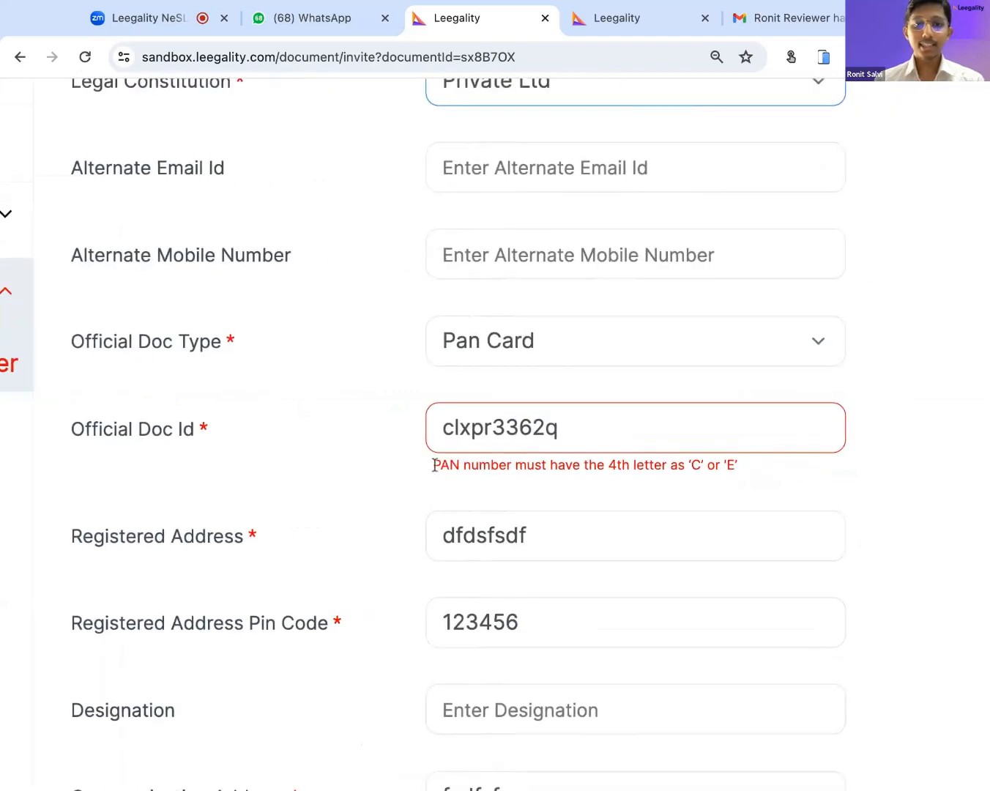
{"action": "left_click_drag", "start_coordinate": [117, 429], "coordinate": [238, 433]}
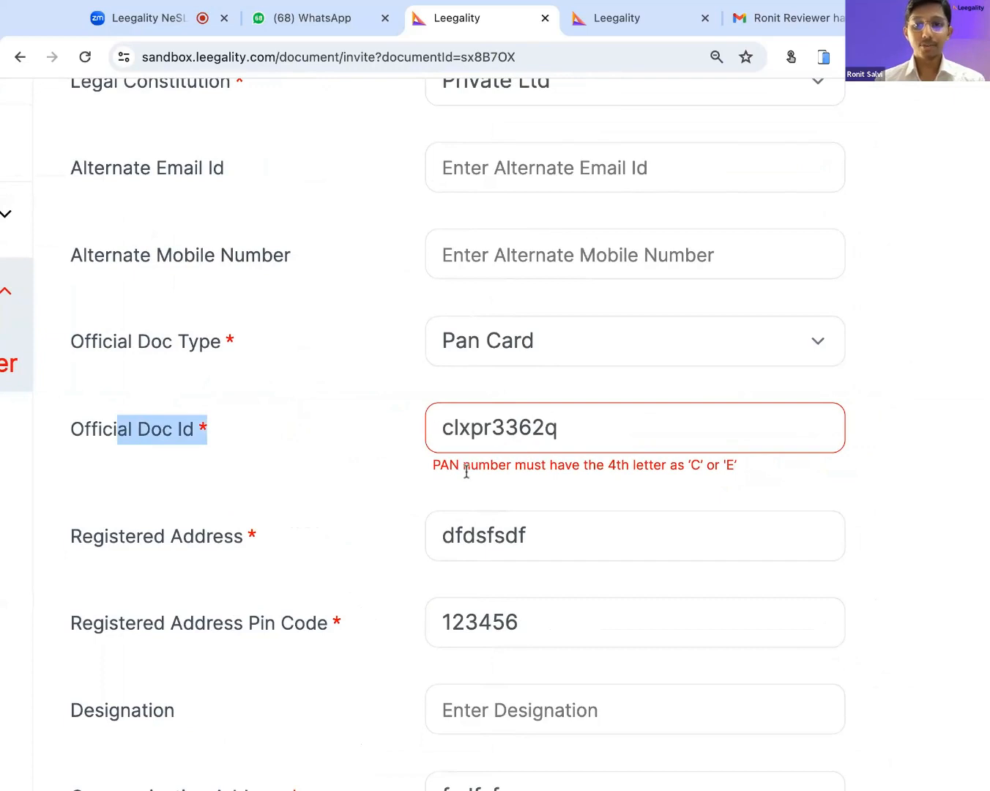
{"action": "left_click_drag", "start_coordinate": [433, 470], "coordinate": [737, 465]}
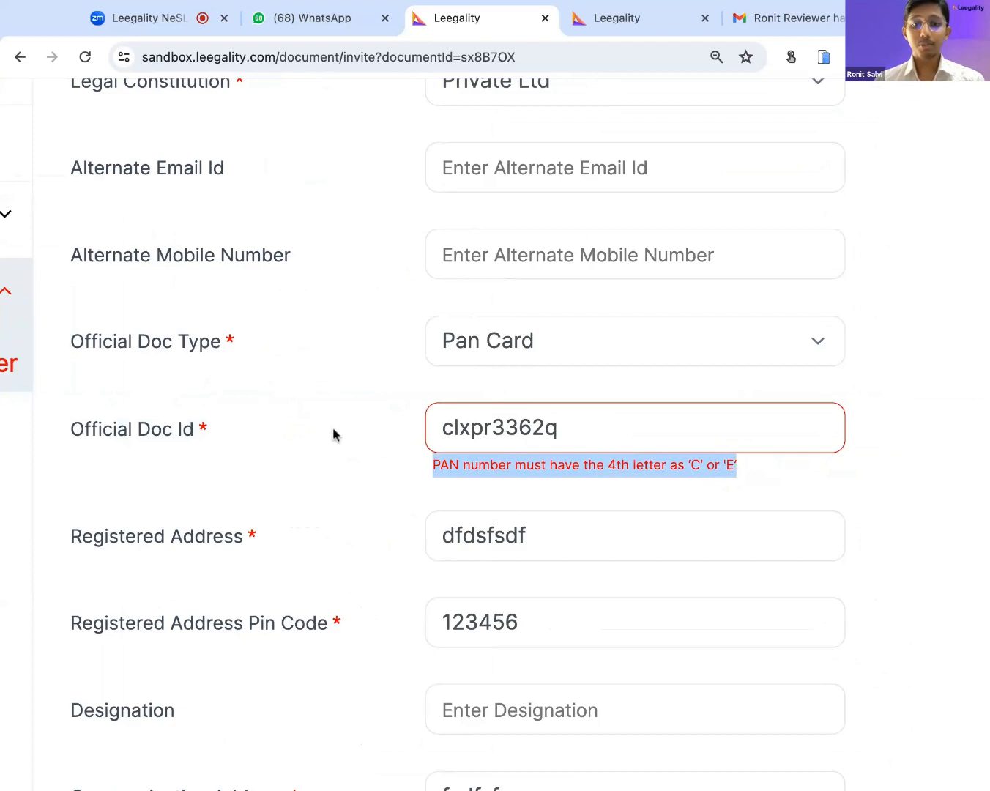
Set the Legal Constitution of Invitee 1 to Resident Individual and check the PAN validation on the Official Doc Id field
{"action": "key", "text": "ctrl+minus"}
{"action": "scroll", "coordinate": [427, 382], "scroll_direction": "up", "scroll_amount": 3}
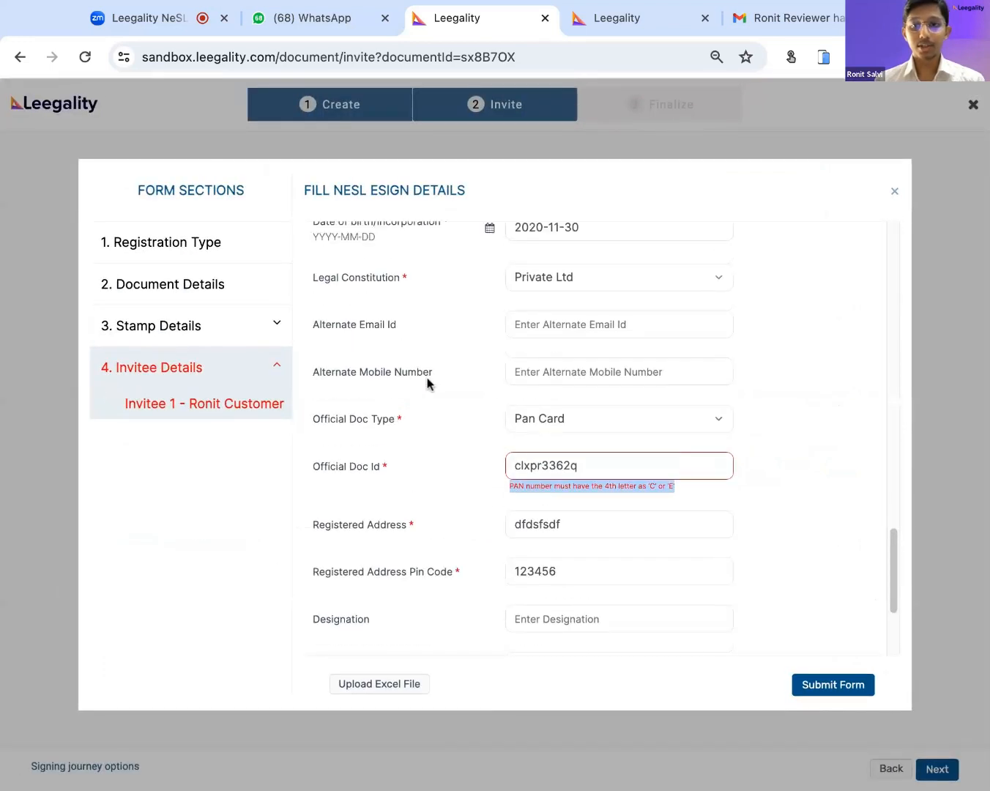
{"action": "left_click", "coordinate": [452, 385]}
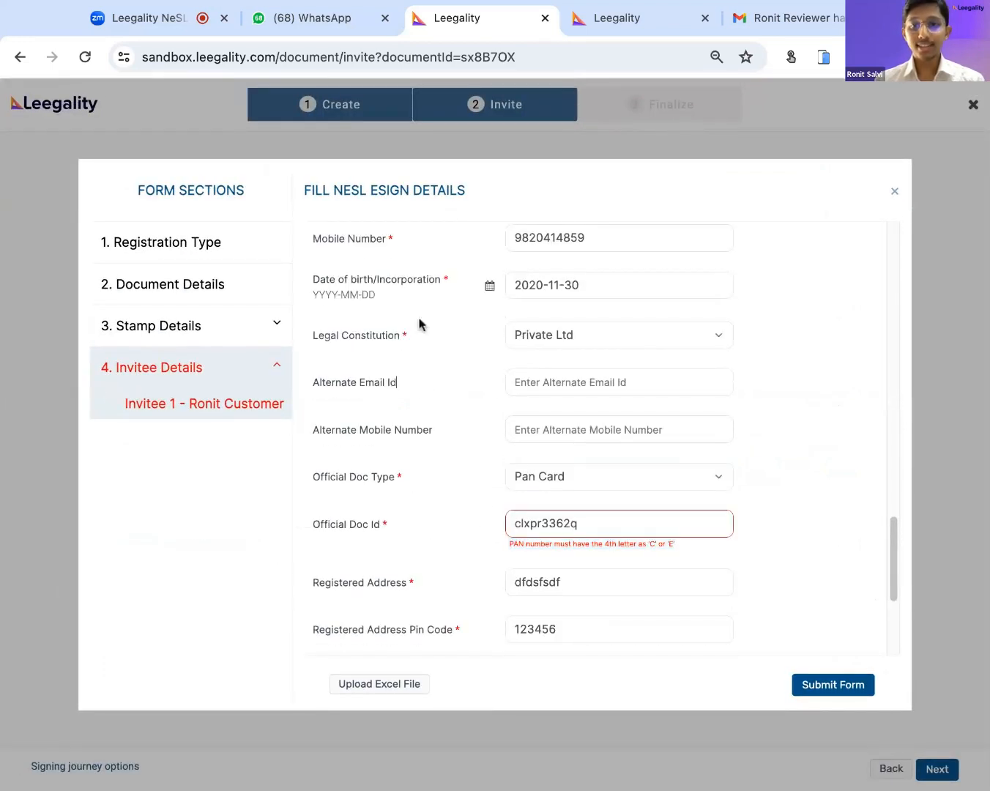
{"action": "left_click", "coordinate": [559, 339]}
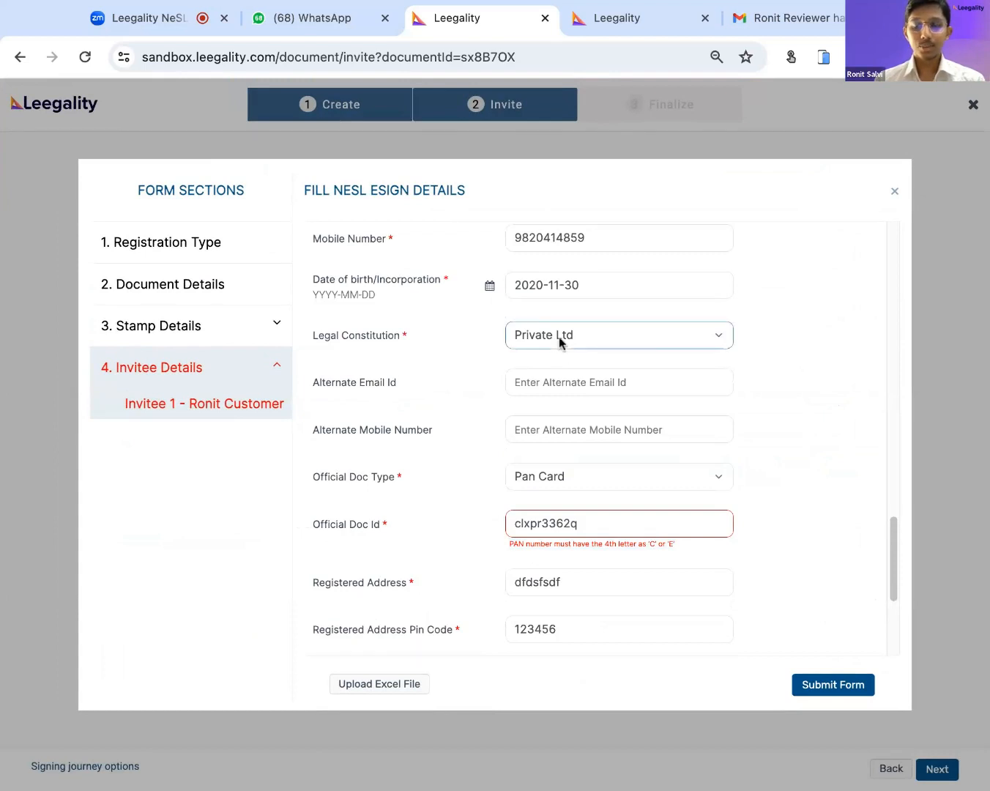
{"action": "left_click", "coordinate": [535, 310]}
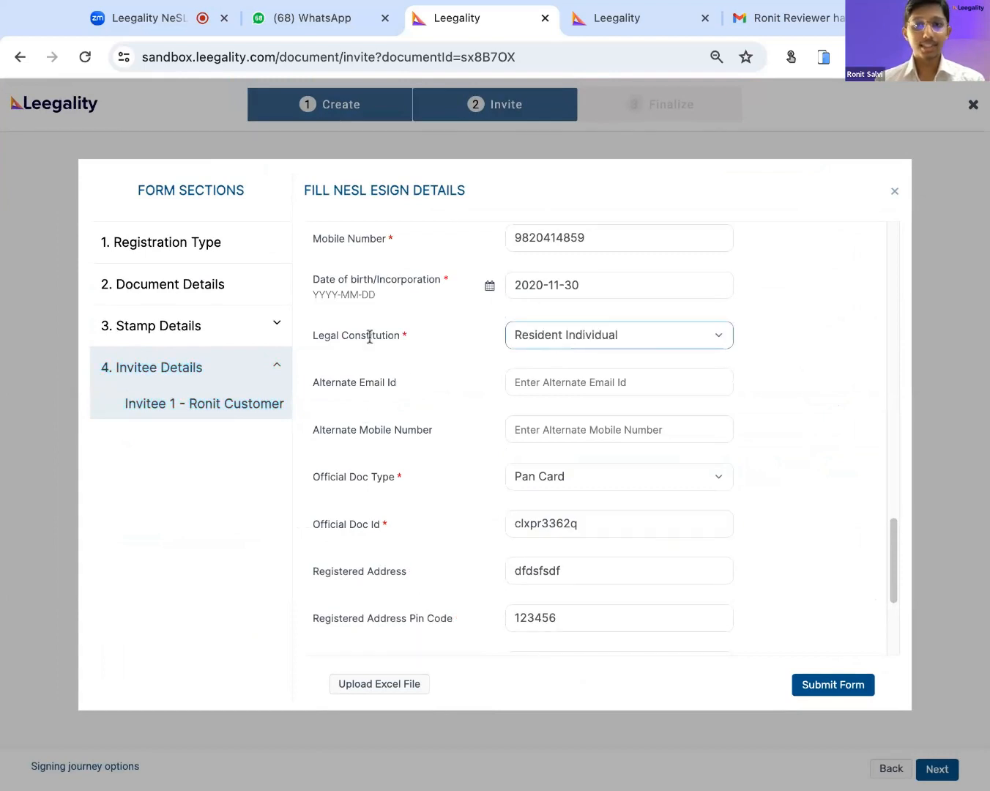
{"action": "scroll", "coordinate": [538, 523], "scroll_direction": "up", "scroll_amount": 5}
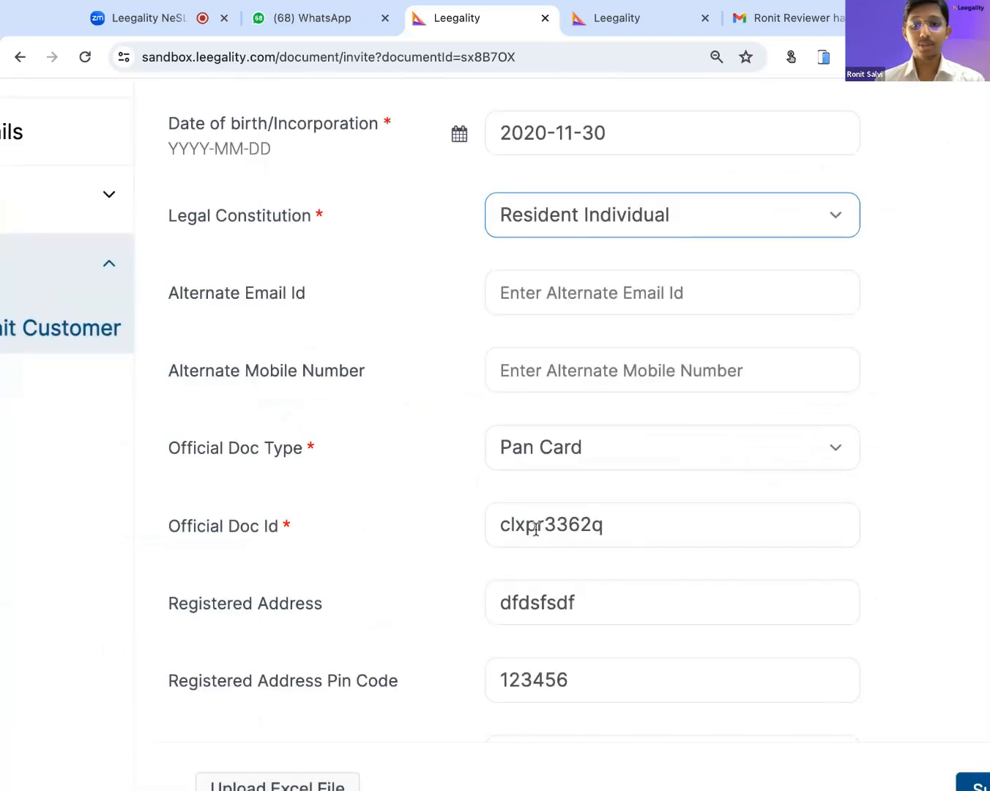
{"action": "scroll", "coordinate": [537, 529], "scroll_direction": "down", "scroll_amount": 5}
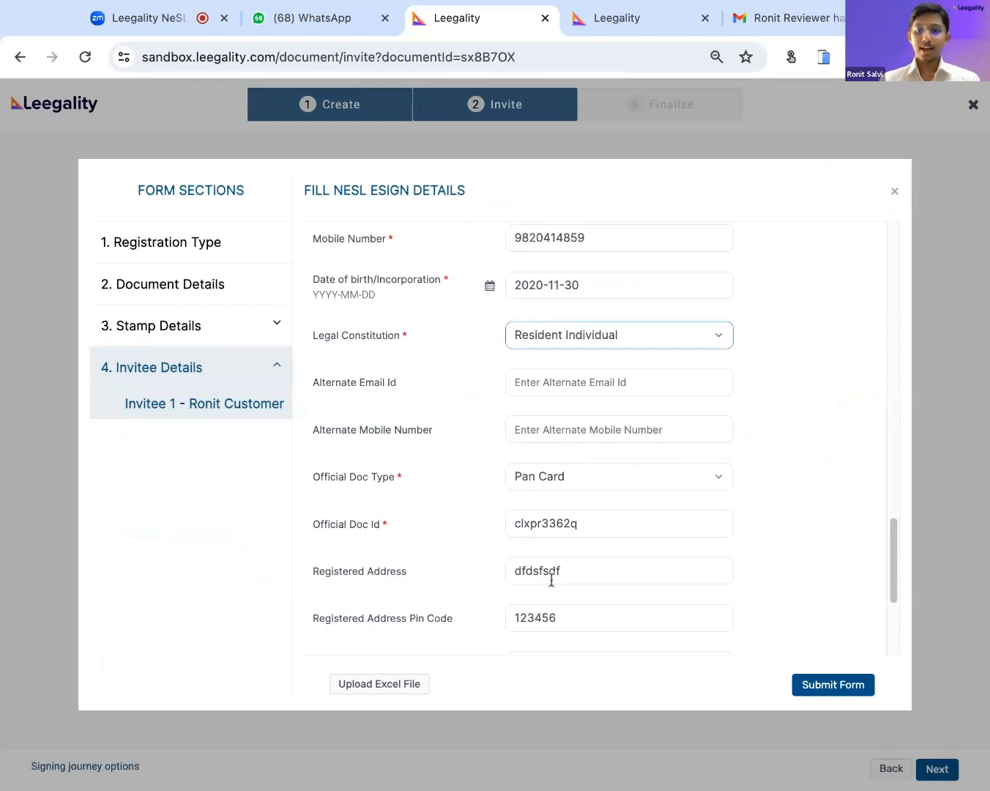
Submit the completed NeSL eSign details form and send the locker agreement to the invitee
{"action": "scroll", "coordinate": [635, 586], "scroll_direction": "down", "scroll_amount": 3}
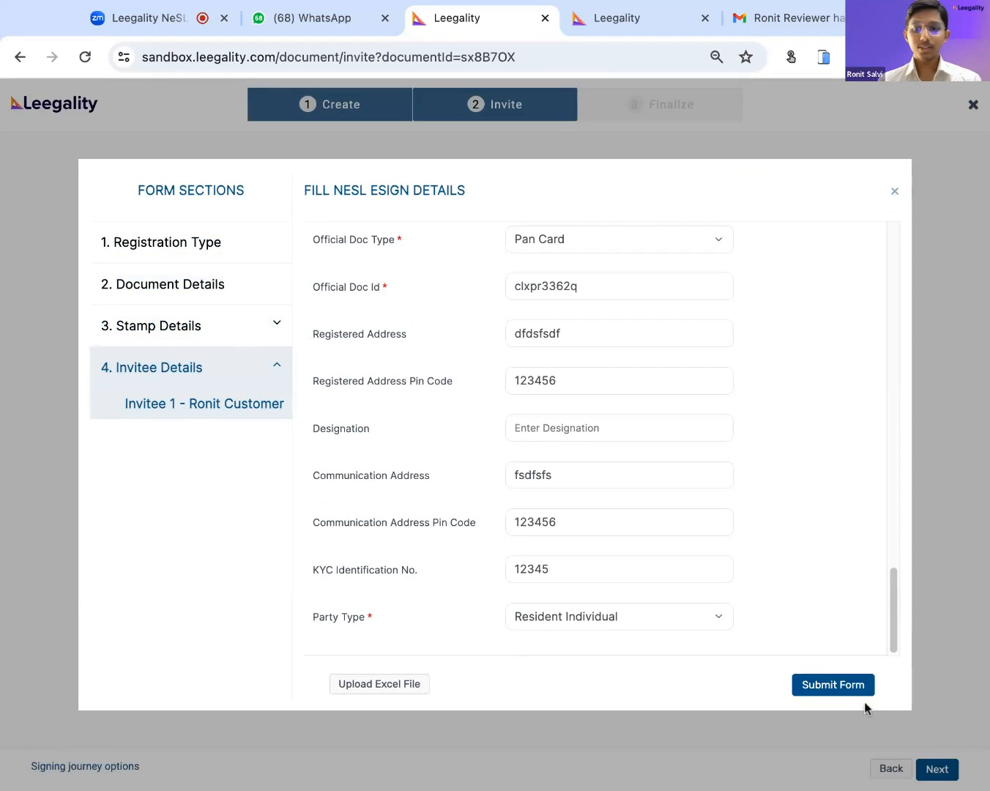
{"action": "left_click", "coordinate": [842, 691]}
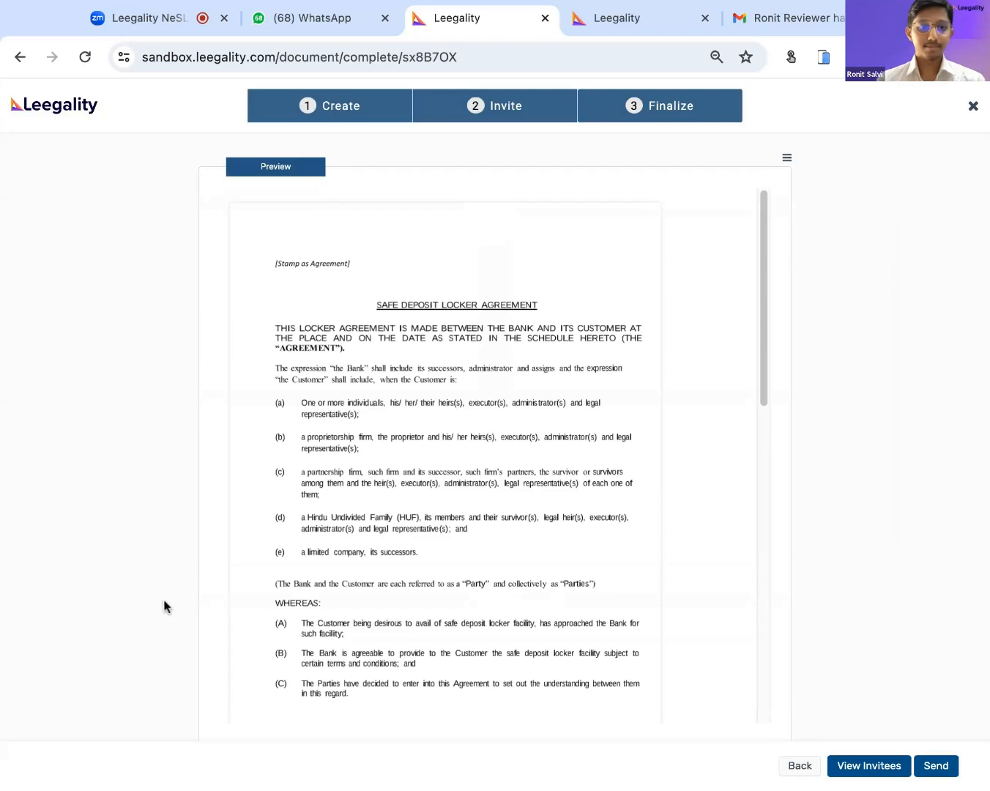
{"action": "left_click", "coordinate": [944, 768]}
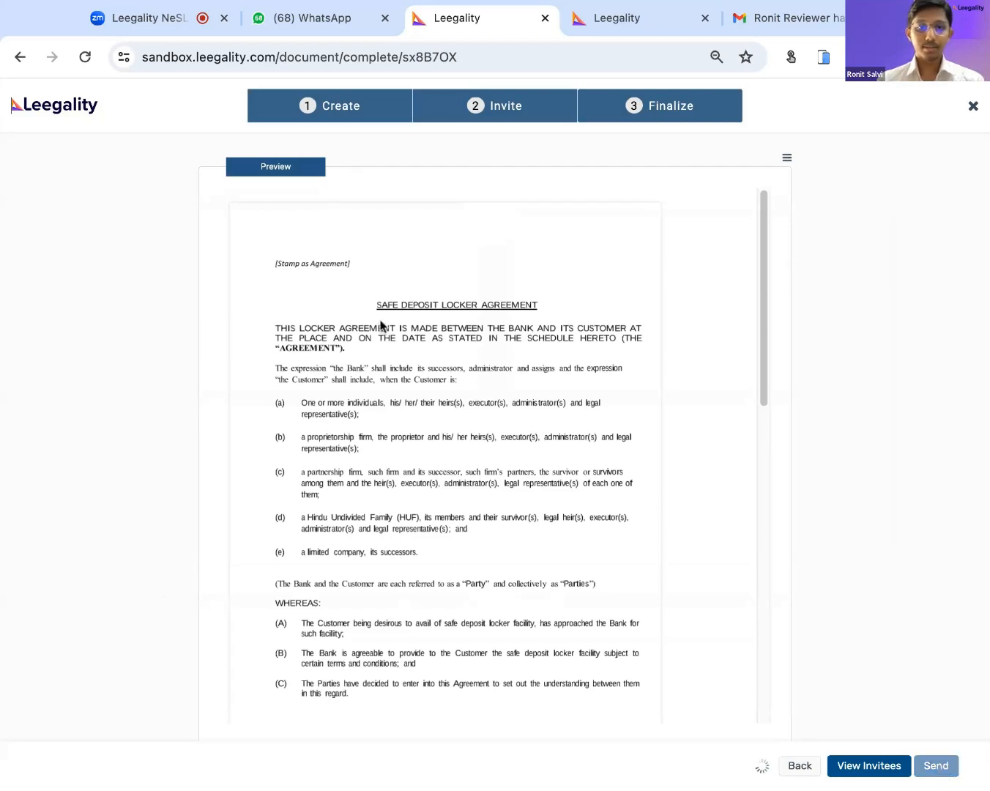
Refresh the status of the sent Locker Agreement.pdf repeatedly on its document details page
{"action": "left_click", "coordinate": [151, 8]}
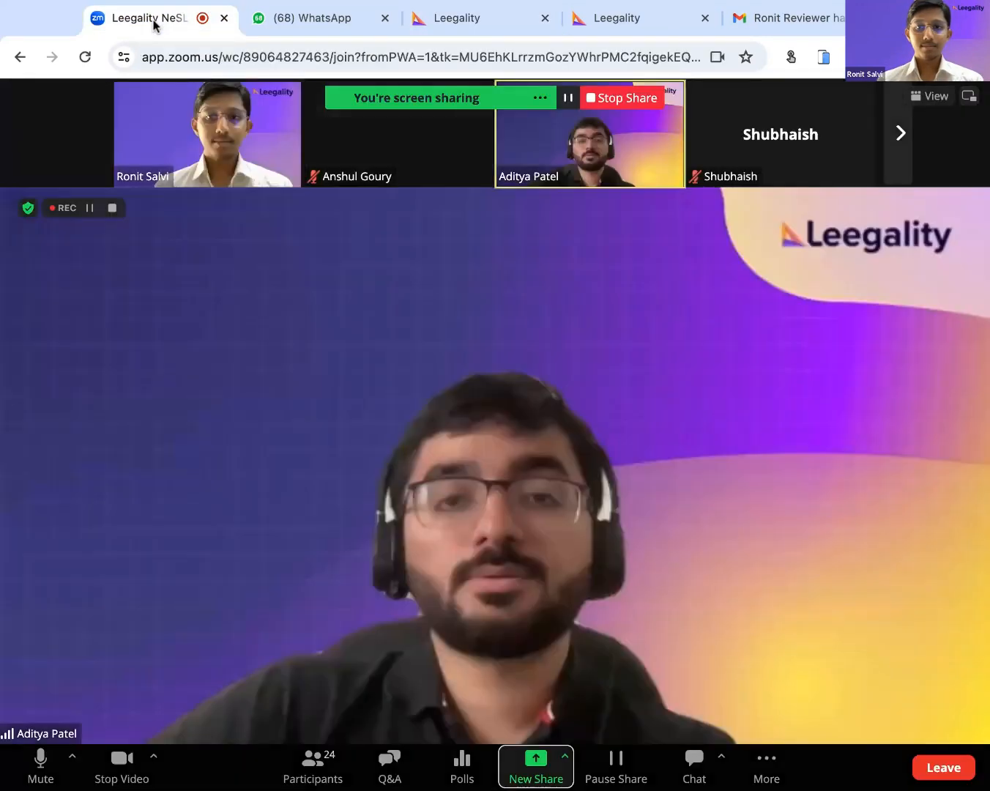
{"action": "left_click", "coordinate": [479, 21]}
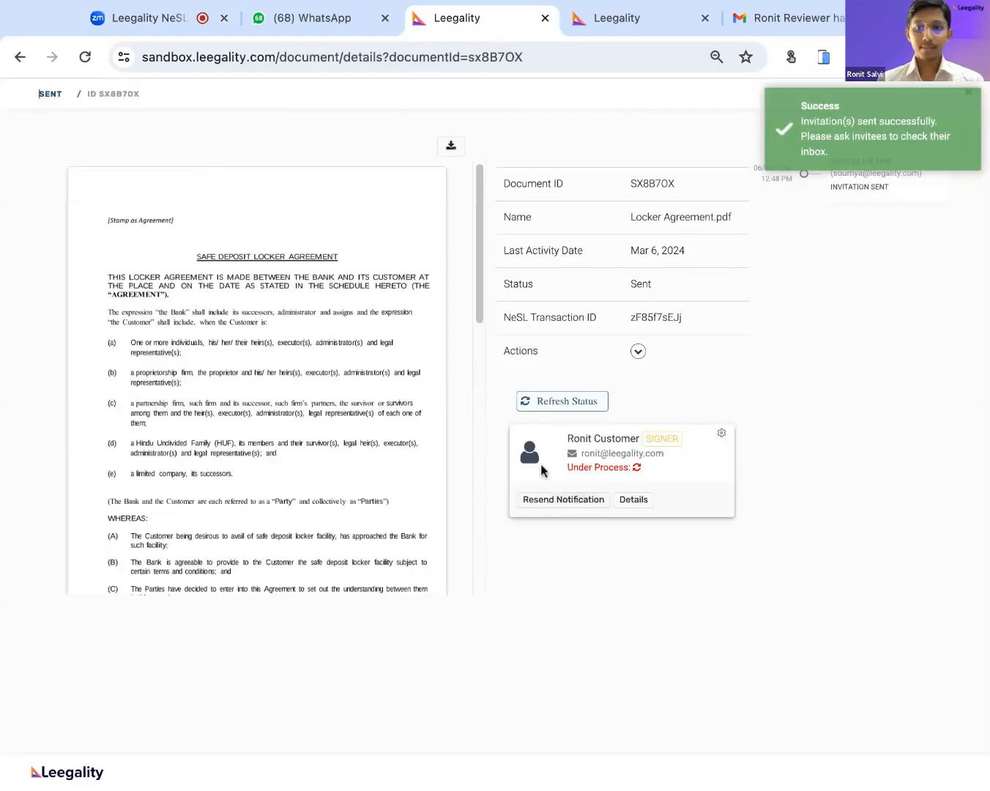
{"action": "left_click", "coordinate": [586, 411]}
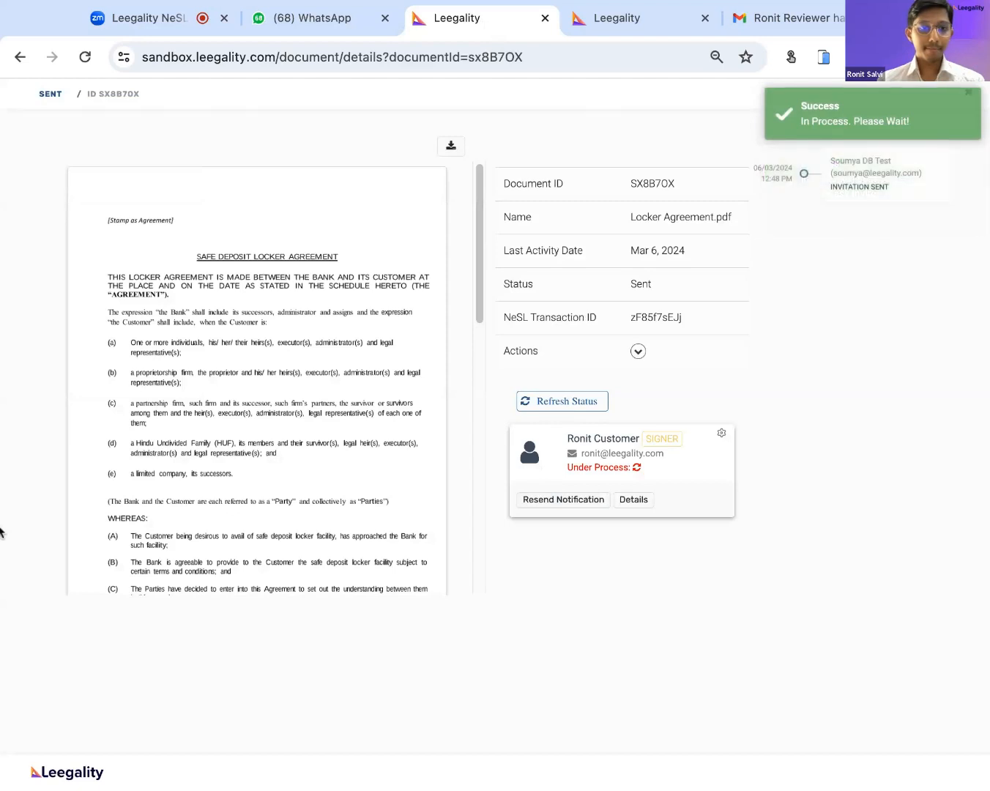
{"action": "left_click", "coordinate": [579, 406]}
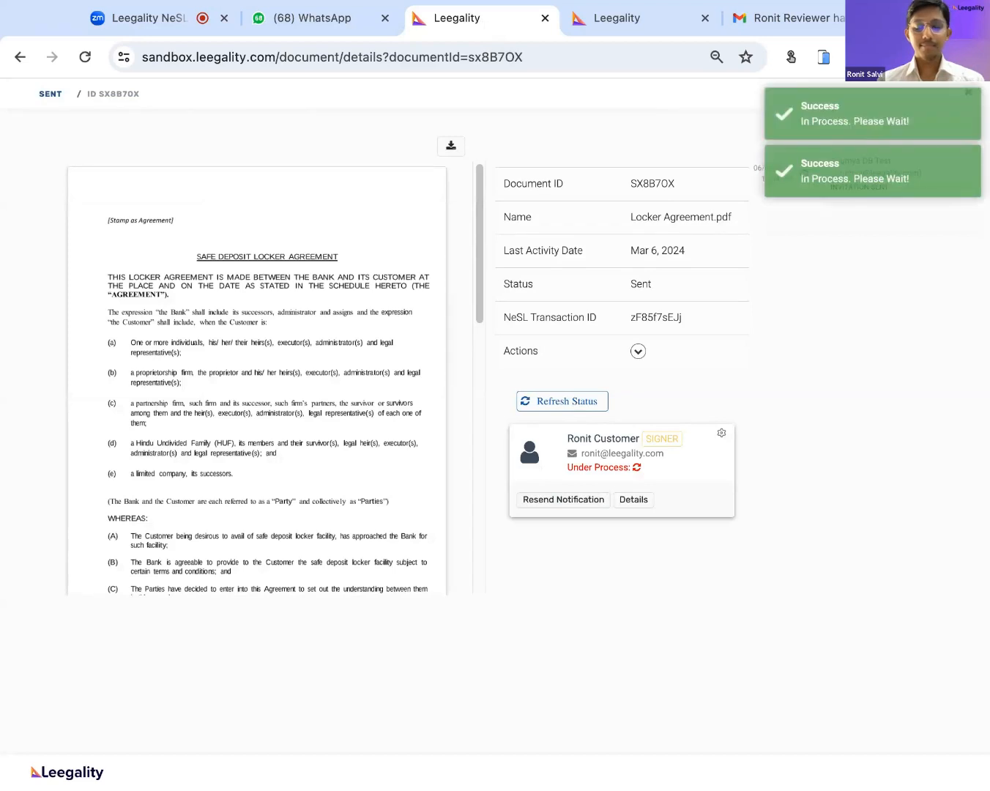
{"action": "left_click", "coordinate": [552, 401]}
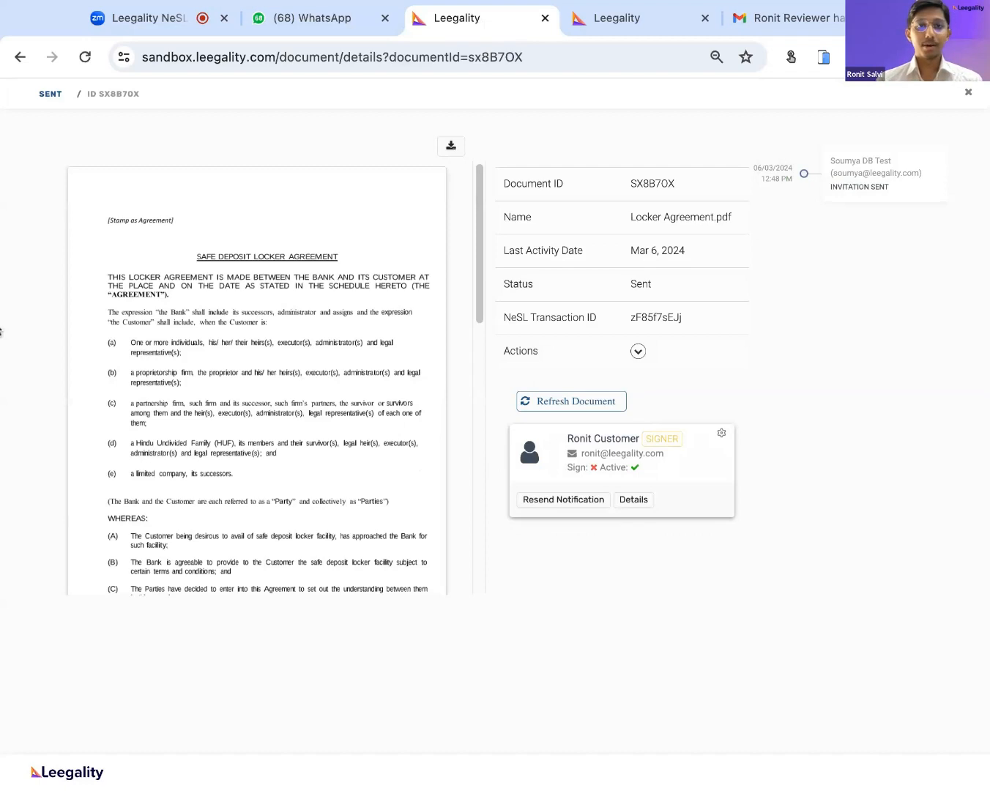
Switch to the Zoom meeting and stop the screen share
{"action": "left_click", "coordinate": [181, 19]}
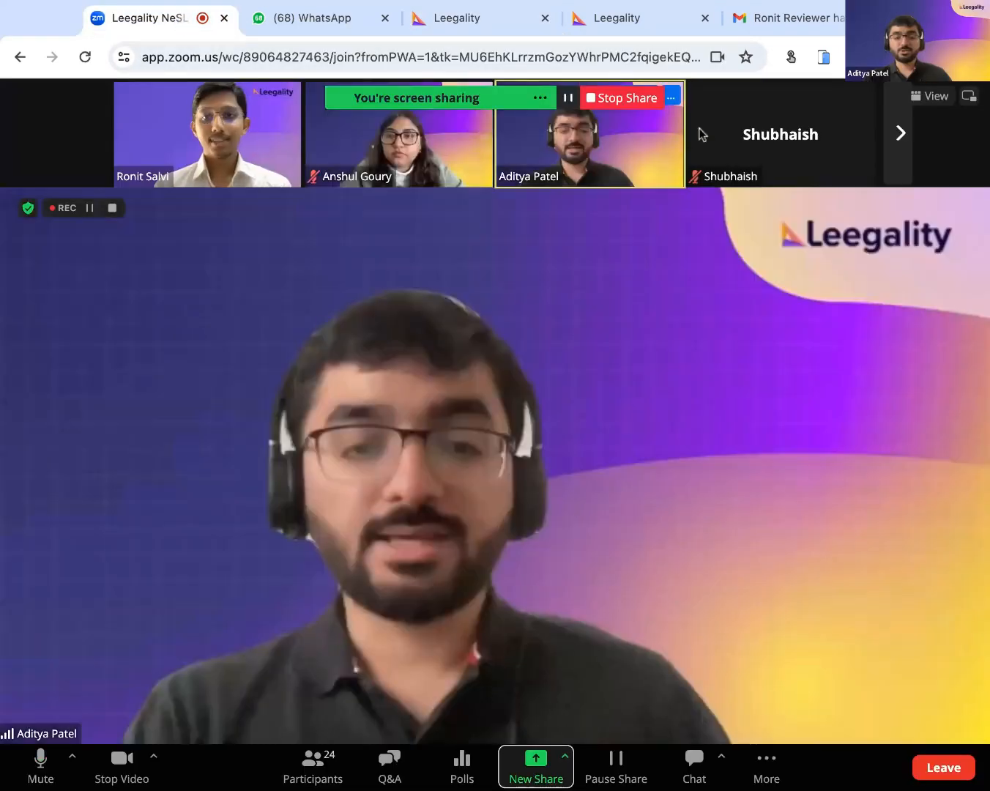
{"action": "left_click", "coordinate": [595, 98]}
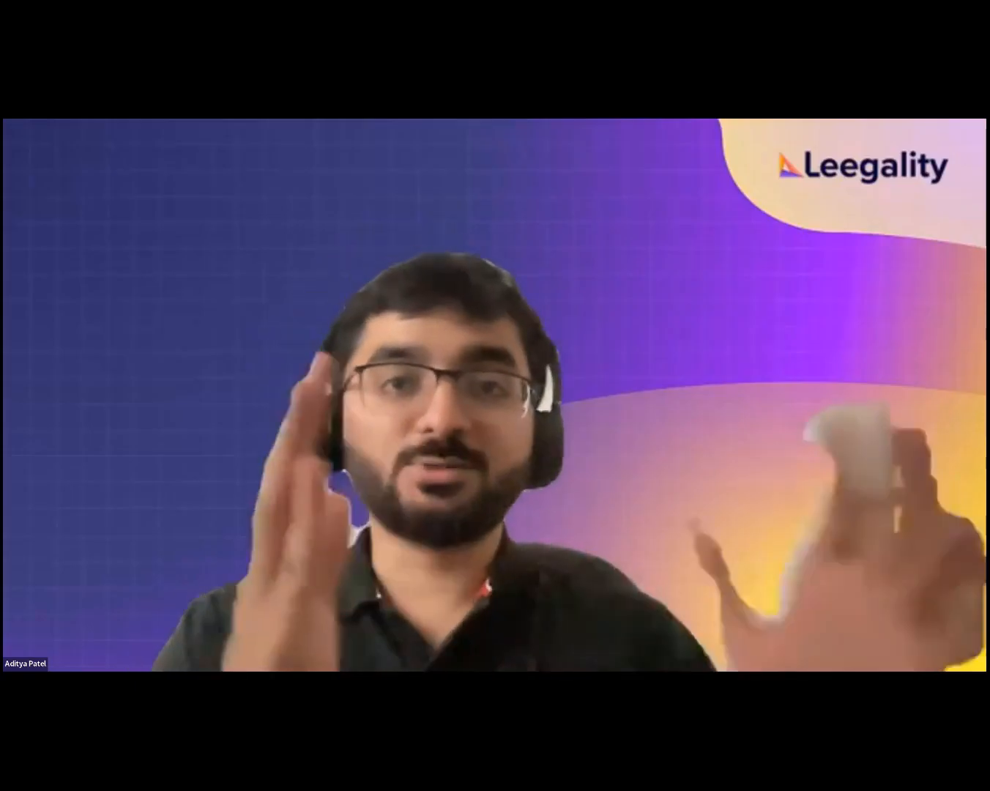